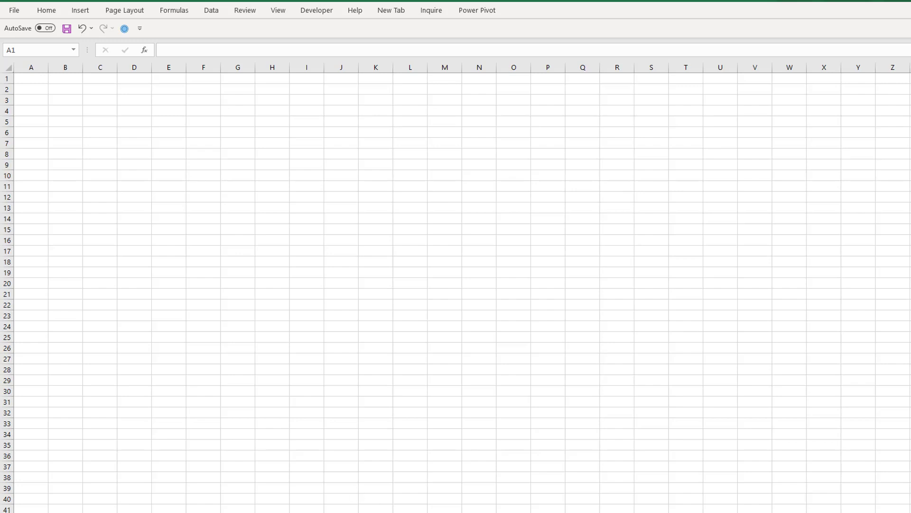
# Review the CSO Leaving Certificate candidates tables for 2019 and 2016 in the browser and return to the blank Excel workbook
pyautogui.hotkey('alt', 'Tab')
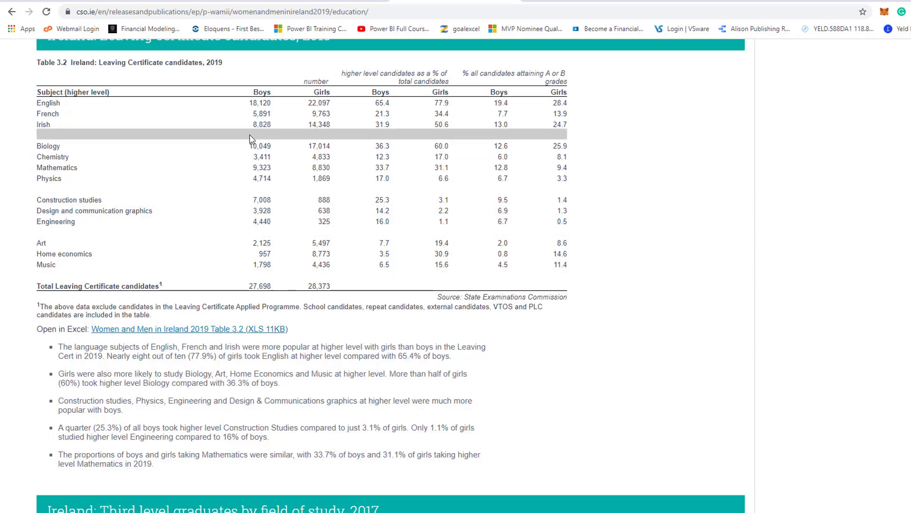
pyautogui.click(312, 1)
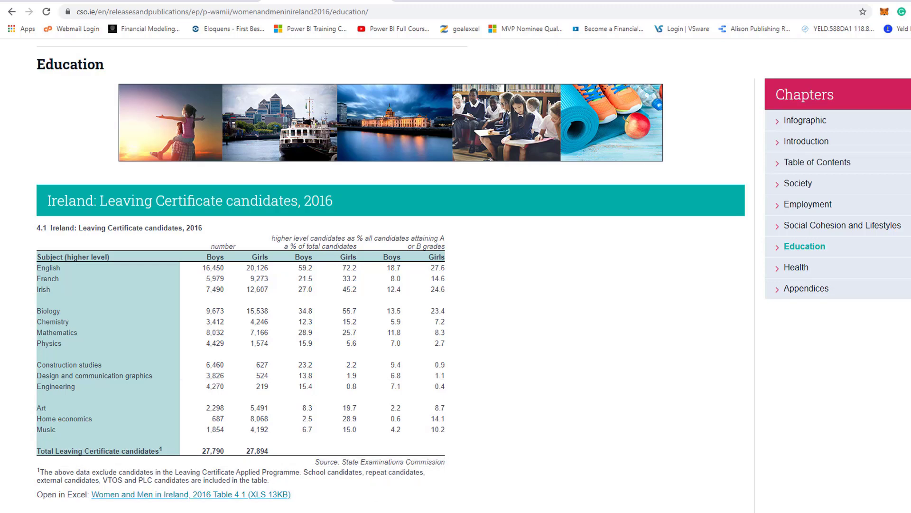
pyautogui.moveTo(359, 510)
pyautogui.click(527, 503)
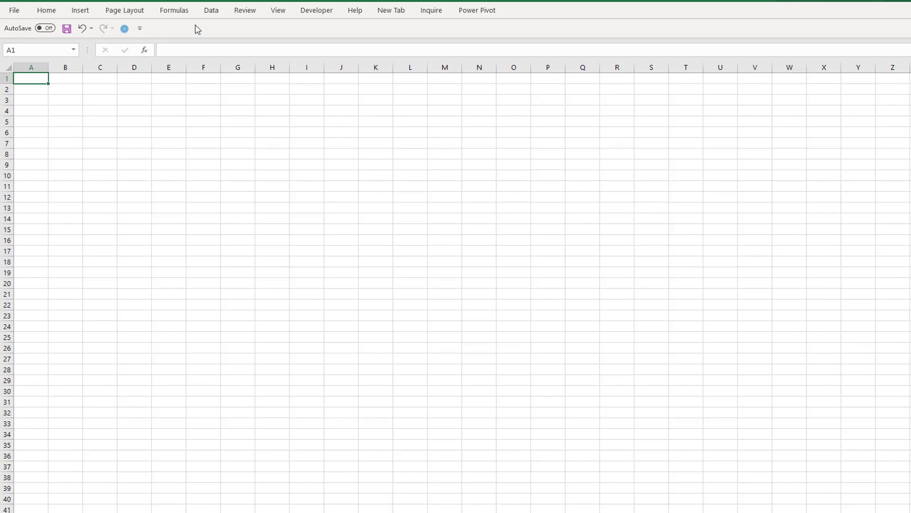
# Import the workbook 2016 LC Ireland.xlsx from the Desktop folder Excel hash and open its P-WAMII2016TBL4.1 sheet for transforming
pyautogui.click(210, 10)
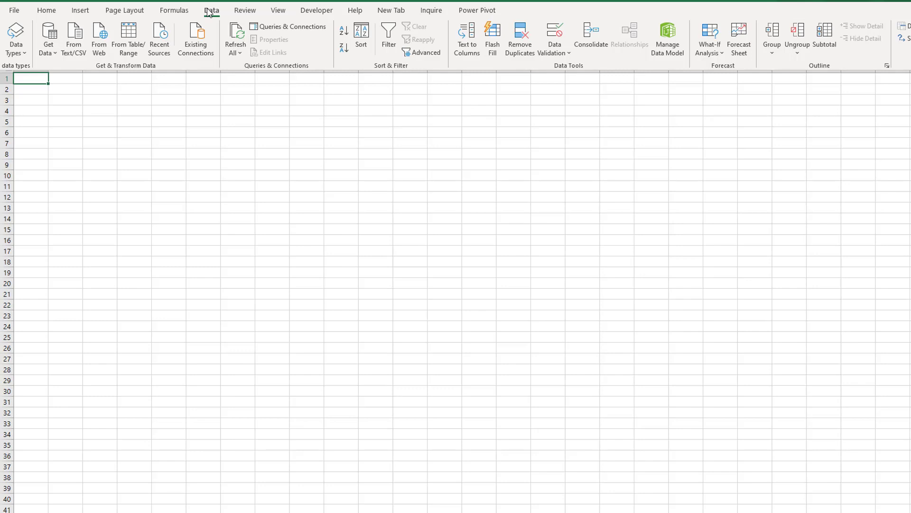
pyautogui.click(48, 49)
pyautogui.moveTo(86, 83)
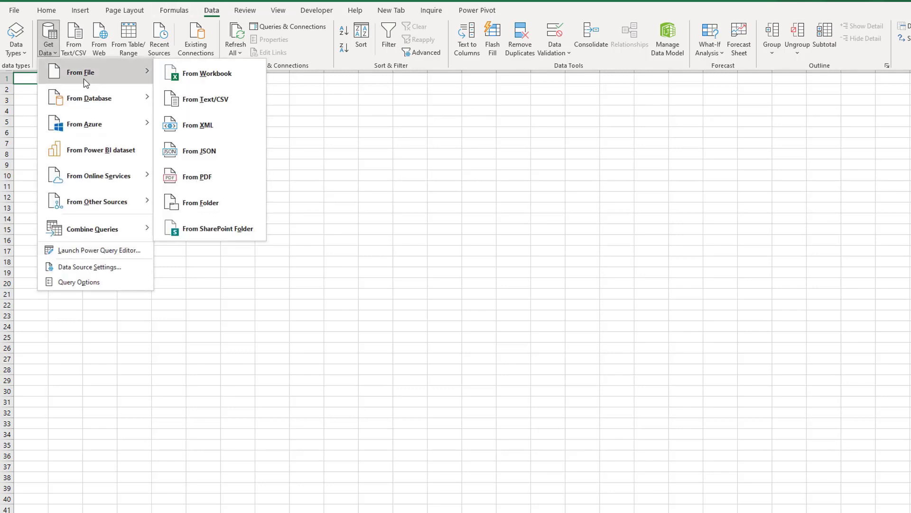
pyautogui.click(199, 85)
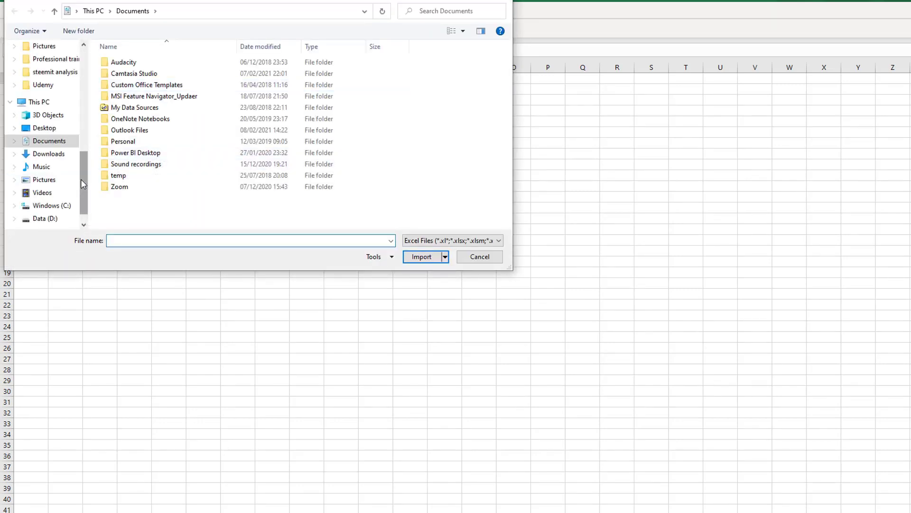
pyautogui.moveTo(80, 179)
pyautogui.mouseDown()
pyautogui.moveTo(79, 143)
pyautogui.moveTo(81, 173)
pyautogui.mouseUp()
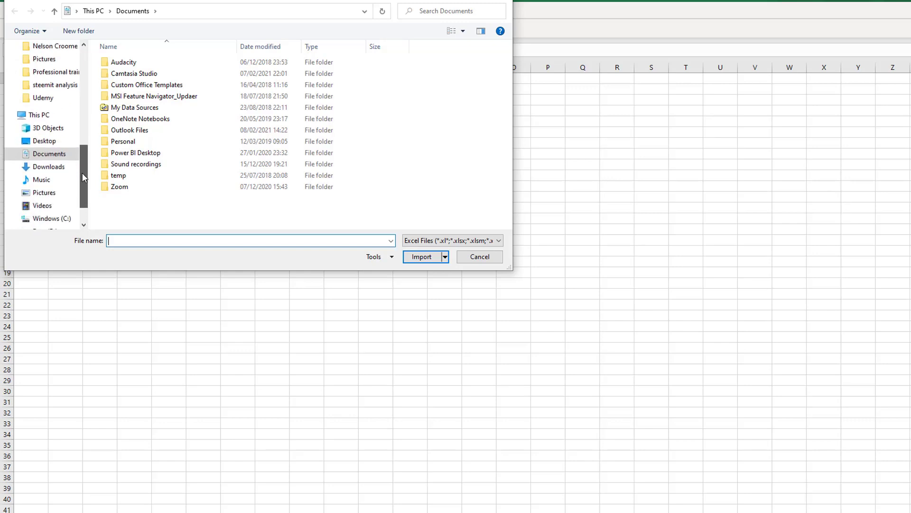
pyautogui.click(48, 145)
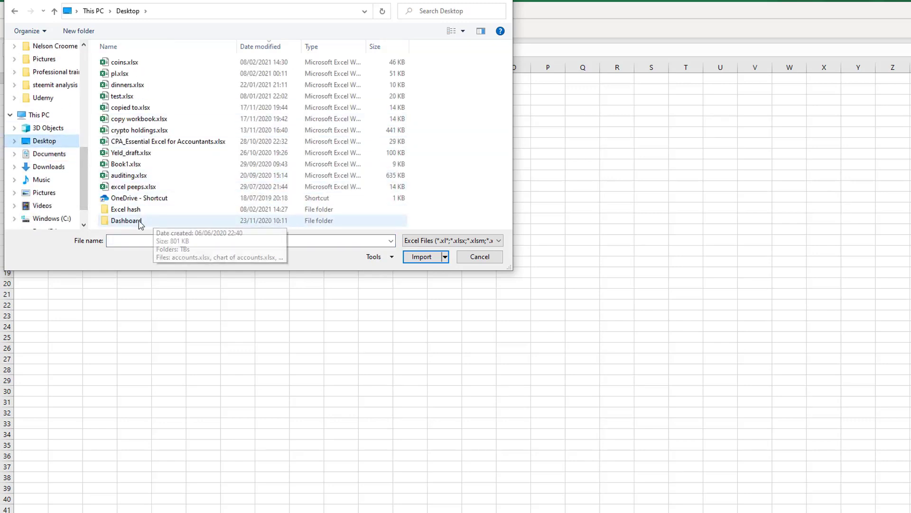
pyautogui.click(129, 212)
pyautogui.doubleClick(128, 212)
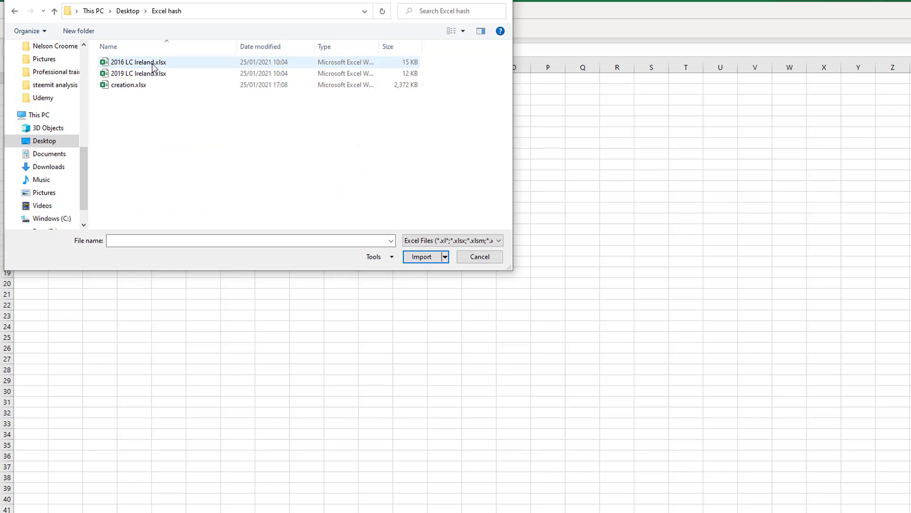
pyautogui.click(153, 66)
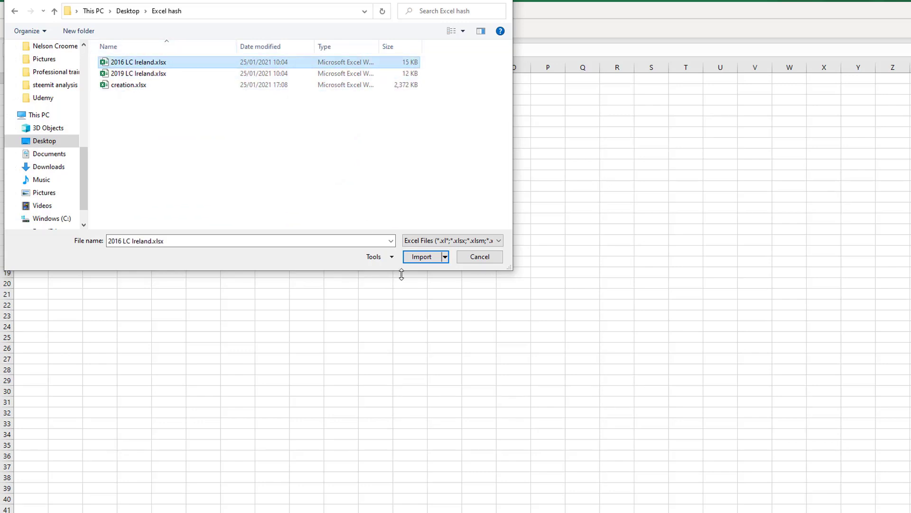
pyautogui.click(426, 257)
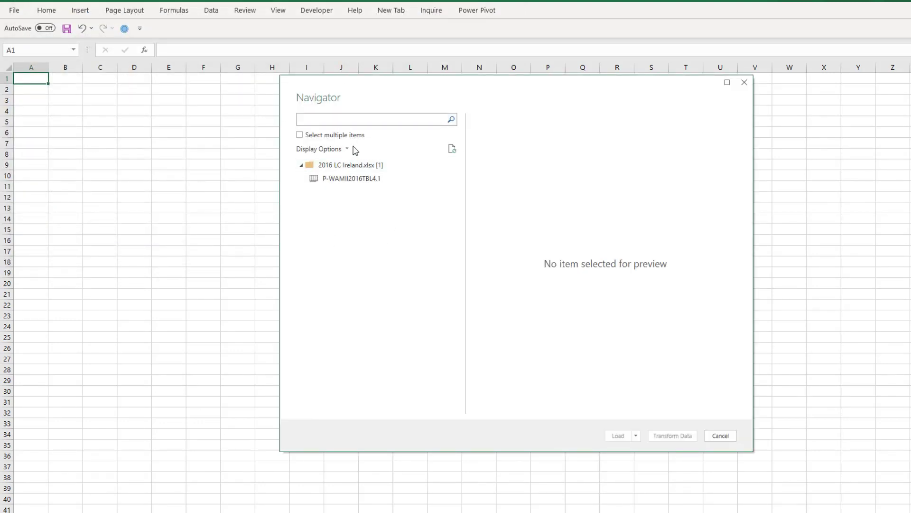
pyautogui.click(336, 185)
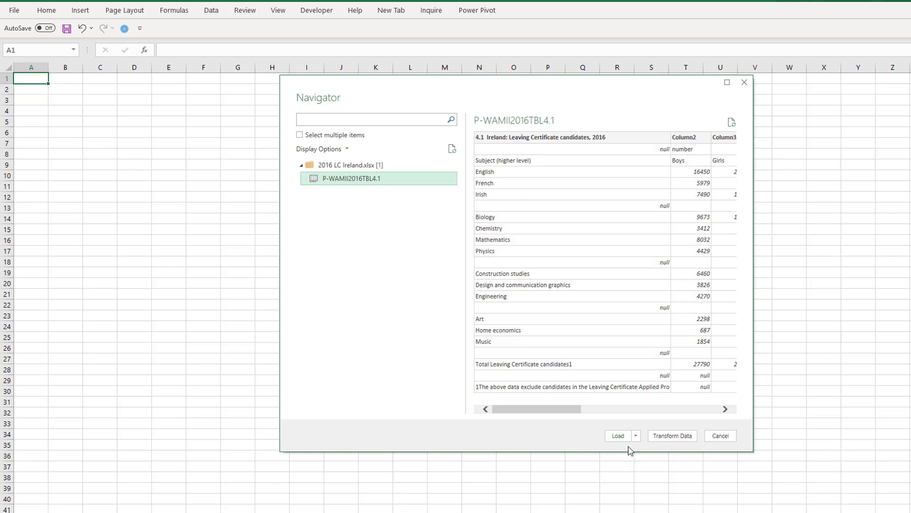
pyautogui.click(676, 437)
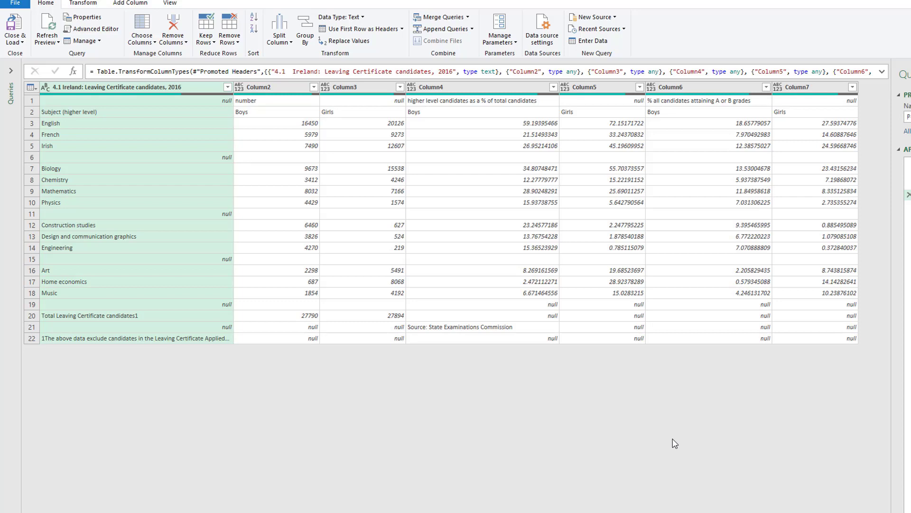
# Filter the null rows out of the first column, 4.1 Ireland: Leaving Certificate candidates, 2016
pyautogui.click(229, 88)
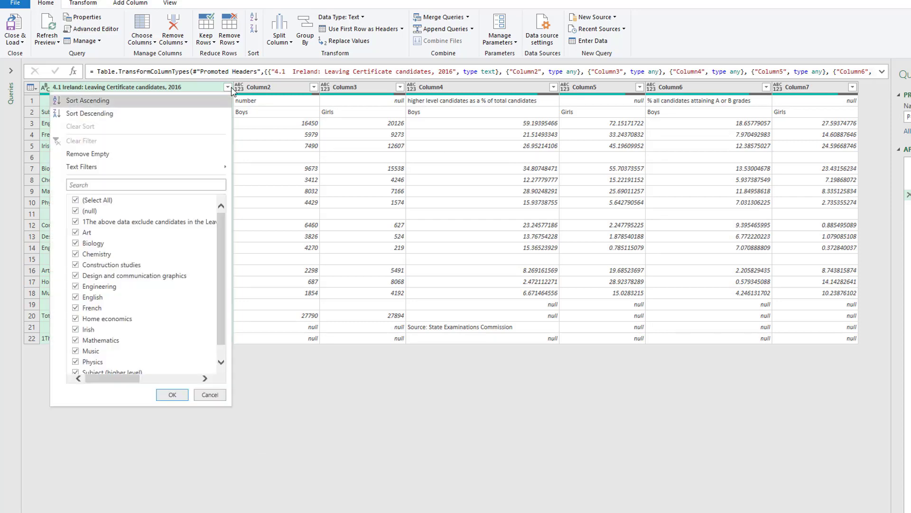
pyautogui.click(93, 213)
pyautogui.click(173, 394)
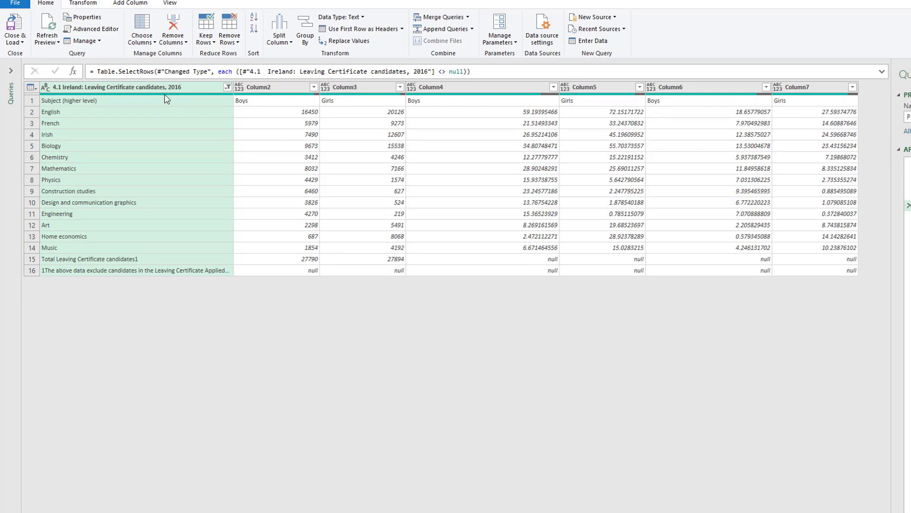
# Promote the first row of the table to column headers
pyautogui.click(229, 88)
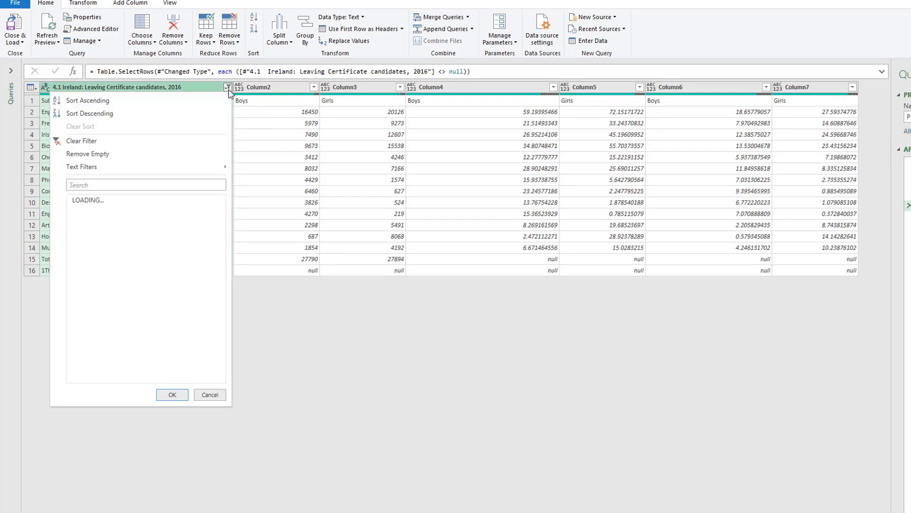
pyautogui.click(31, 90)
pyautogui.click(31, 90)
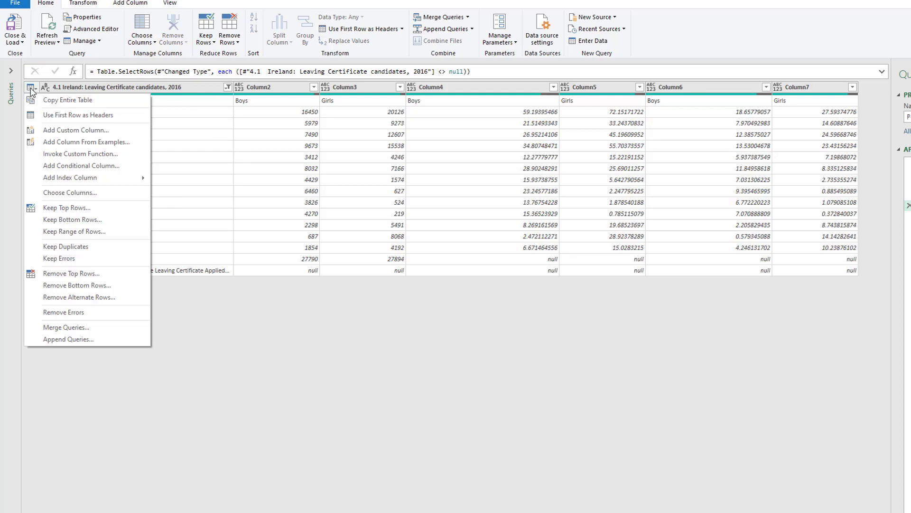
pyautogui.click(66, 117)
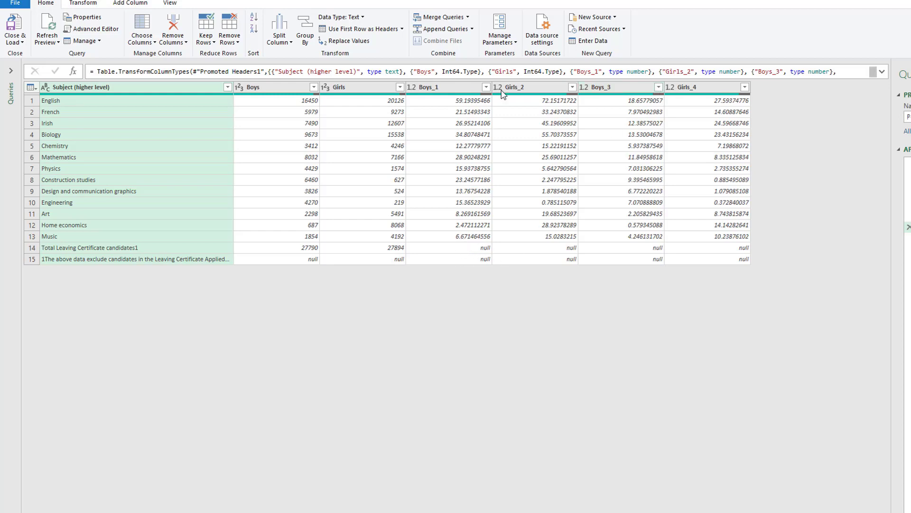
# Filter the null rows out of the Boys_1 column
pyautogui.click(486, 87)
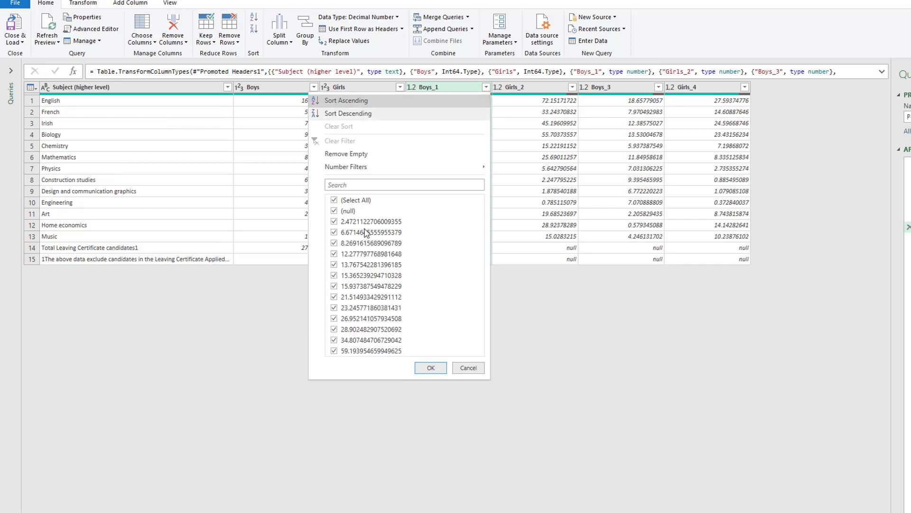
pyautogui.click(334, 211)
pyautogui.click(430, 369)
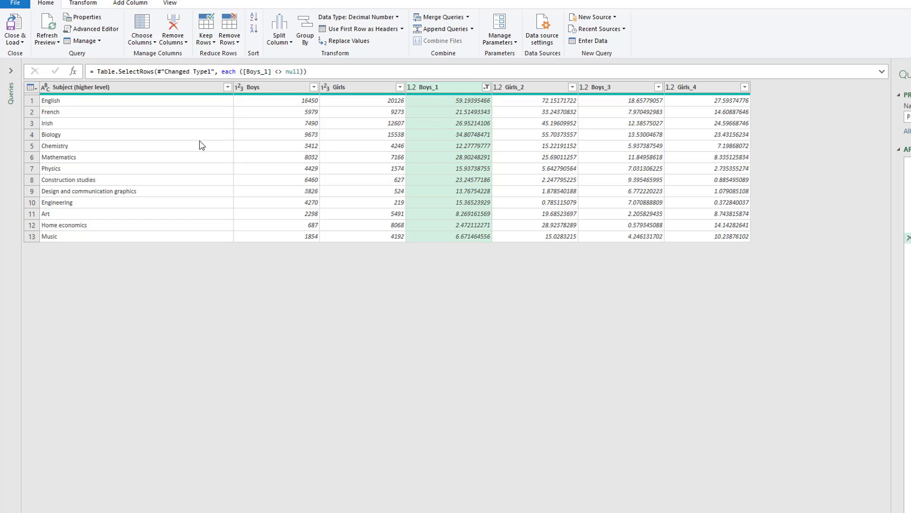
# Remove the Boys_1 and Girls_2 columns from the query
pyautogui.click(276, 90)
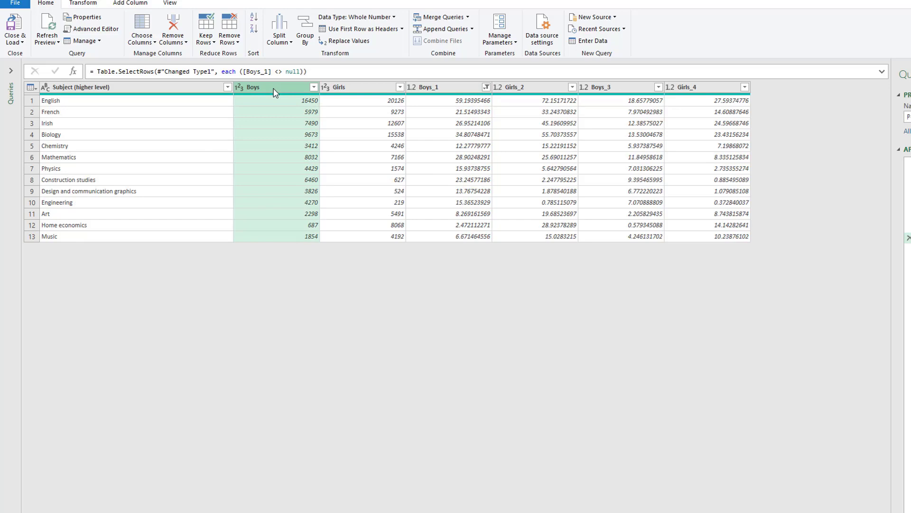
pyautogui.click(372, 86)
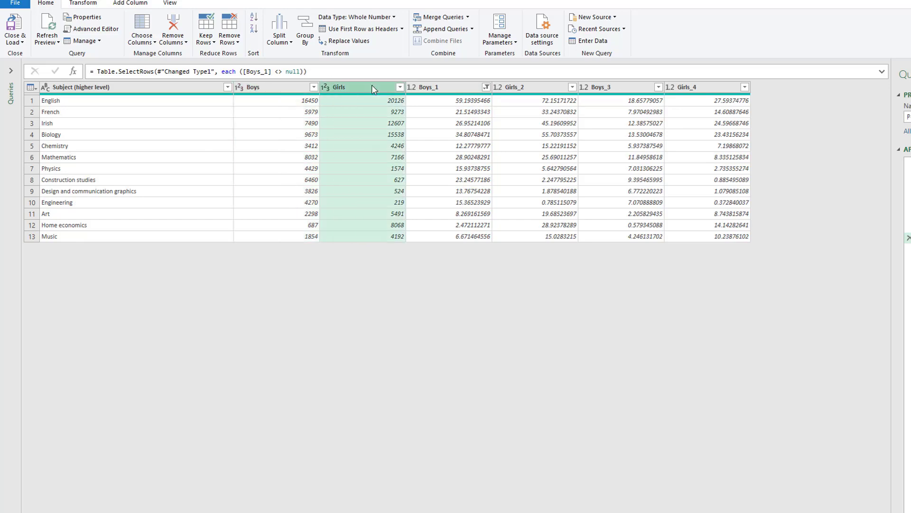
pyautogui.click(450, 90)
pyautogui.keyDown('ctrl'); pyautogui.click(532, 91); pyautogui.keyUp('ctrl')
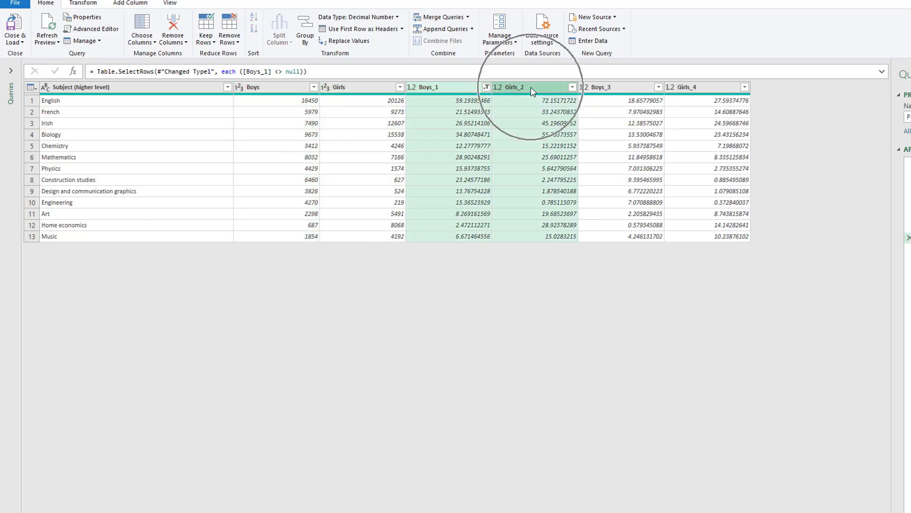
pyautogui.rightClick(531, 87)
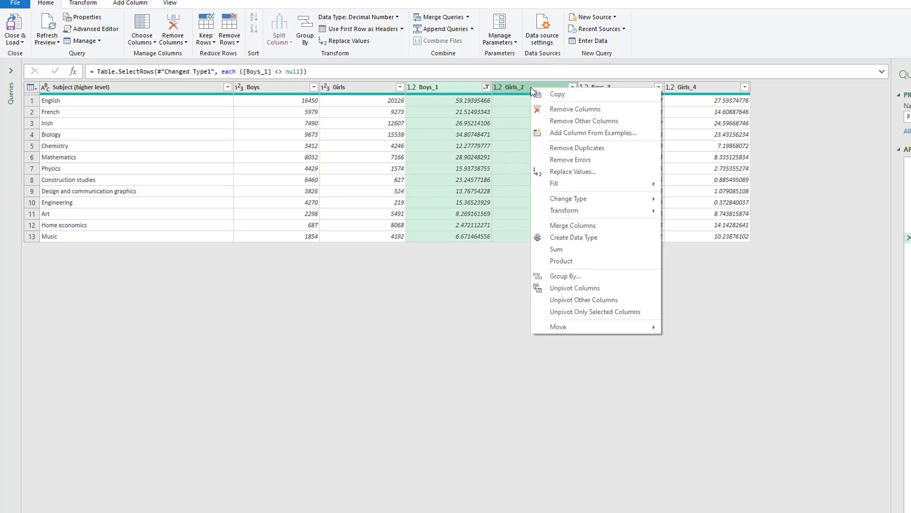
pyautogui.click(570, 111)
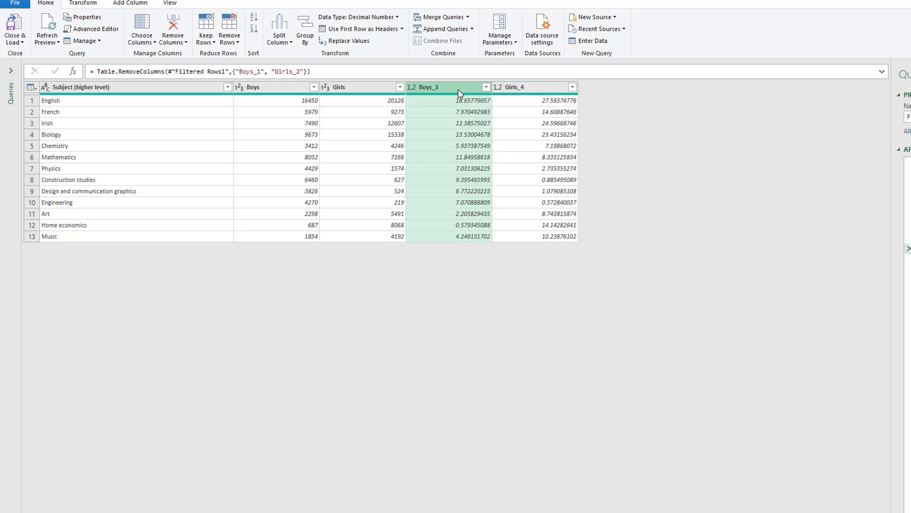
# Divide every value in the Boys_3 column by 100
pyautogui.click(558, 92)
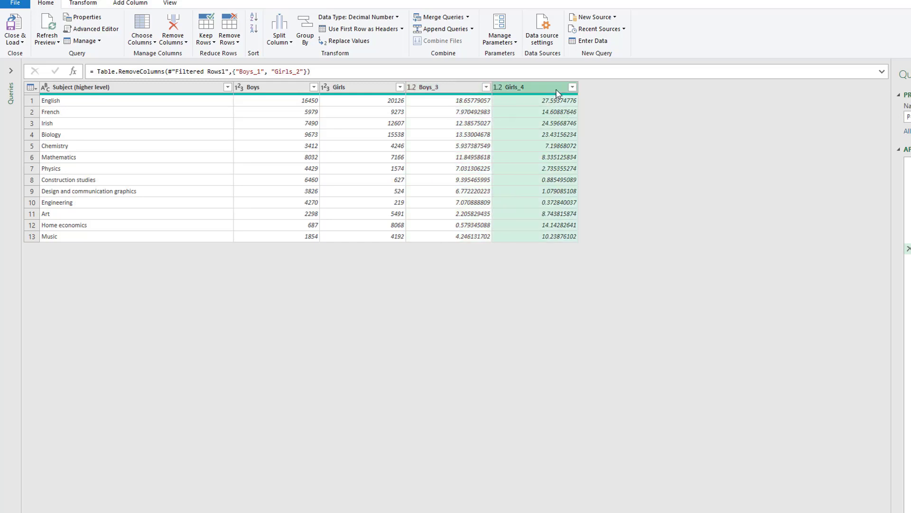
pyautogui.click(438, 87)
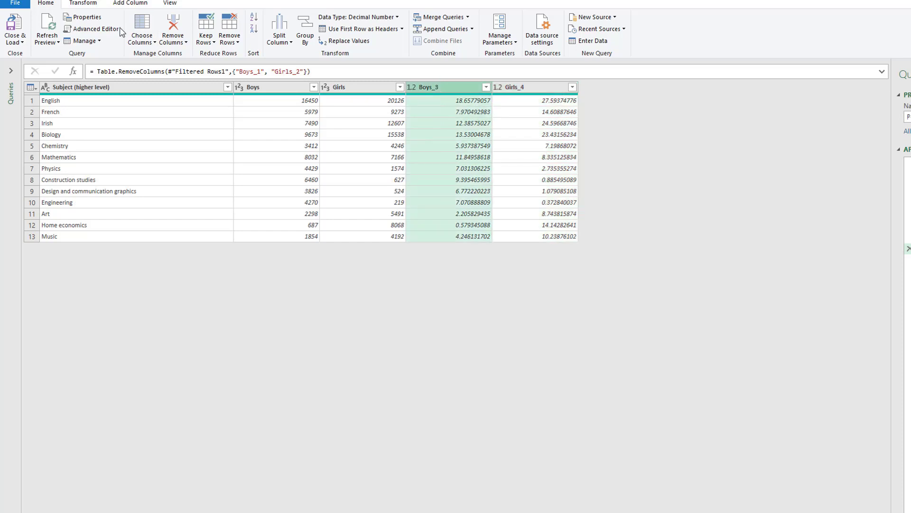
pyautogui.click(90, 4)
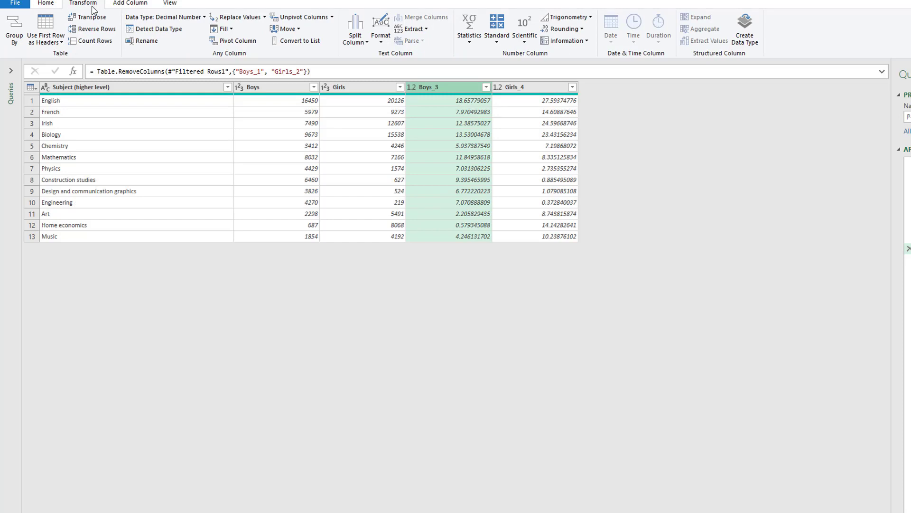
pyautogui.click(498, 38)
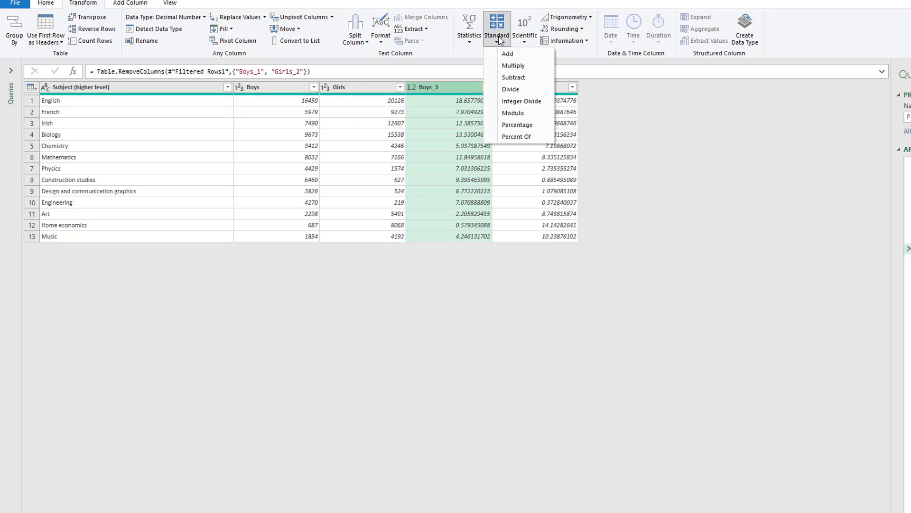
pyautogui.click(510, 91)
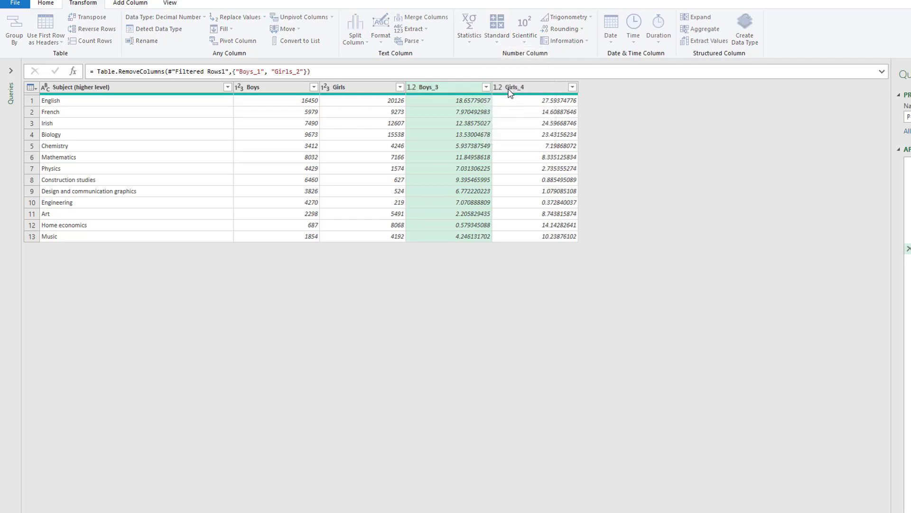
pyautogui.write('1')
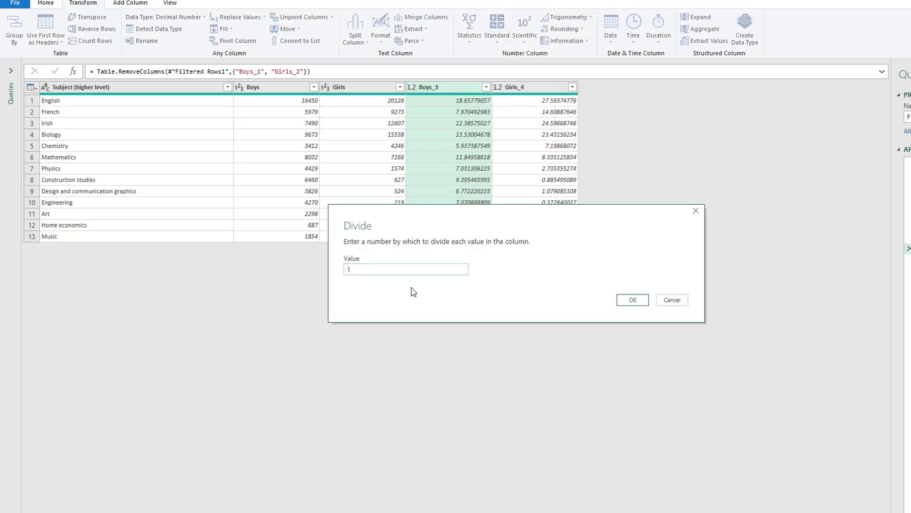
pyautogui.write('00')
pyautogui.click(633, 300)
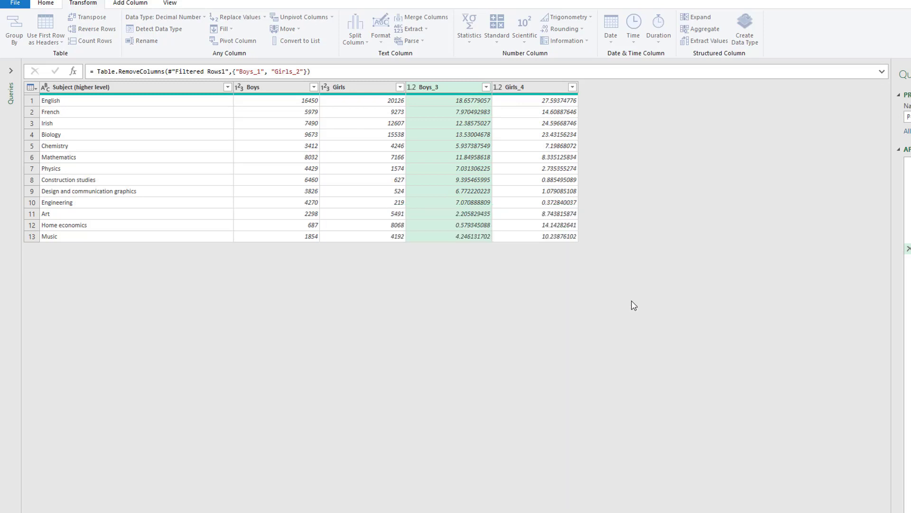
# Divide every value in the Girls_4 column by 100
pyautogui.click(516, 94)
pyautogui.click(497, 30)
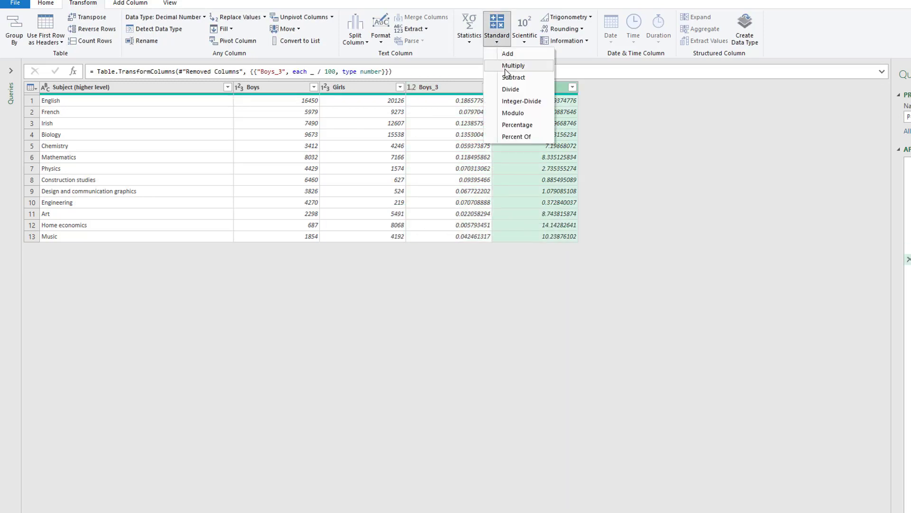
pyautogui.click(510, 89)
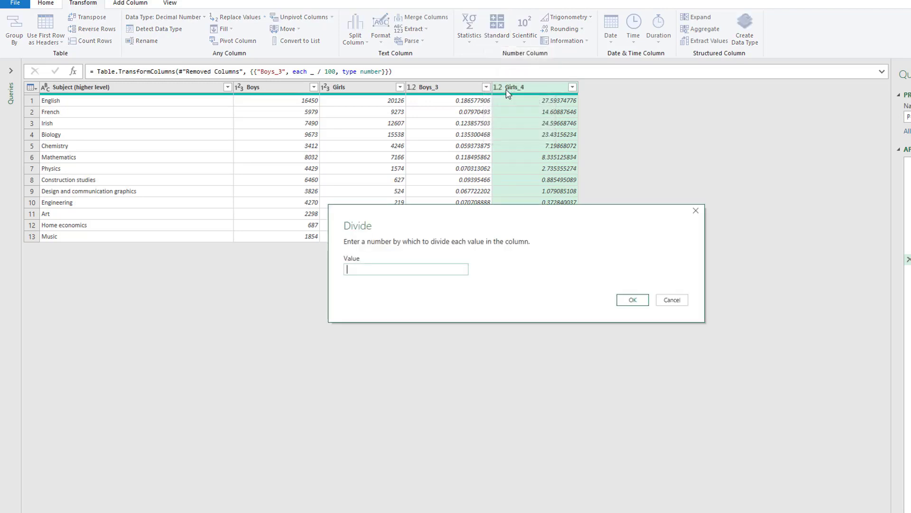
pyautogui.write('100')
pyautogui.click(633, 300)
# Change the data type of the Boys_3 and Girls_4 columns to Percentage
pyautogui.click(462, 89)
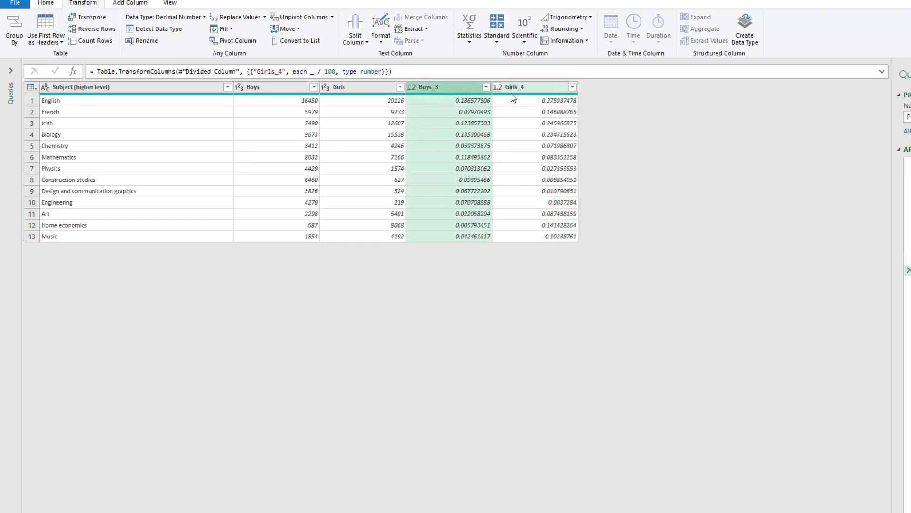
pyautogui.keyDown('ctrl'); pyautogui.click(534, 87); pyautogui.keyUp('ctrl')
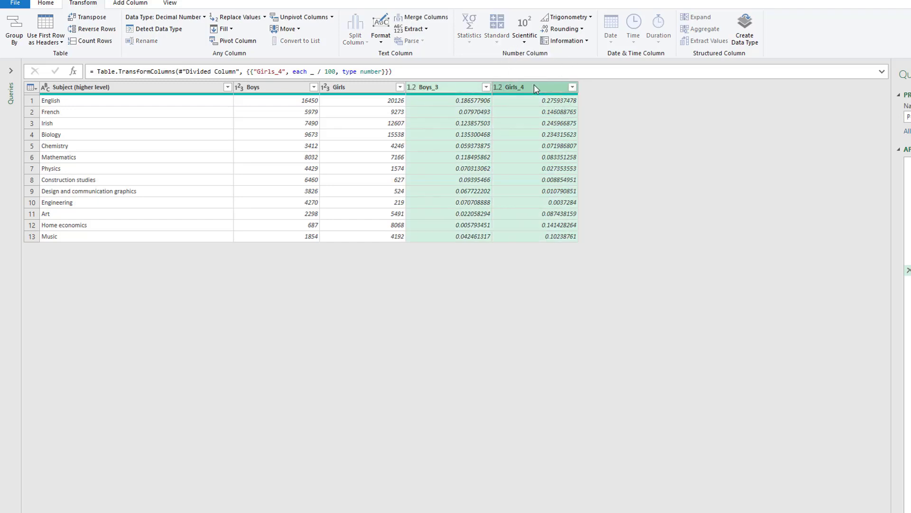
pyautogui.click(182, 19)
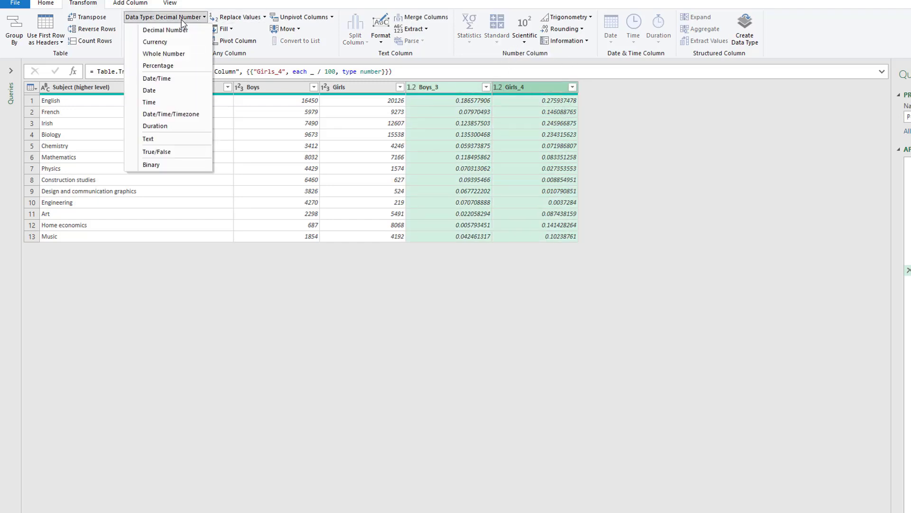
pyautogui.click(159, 66)
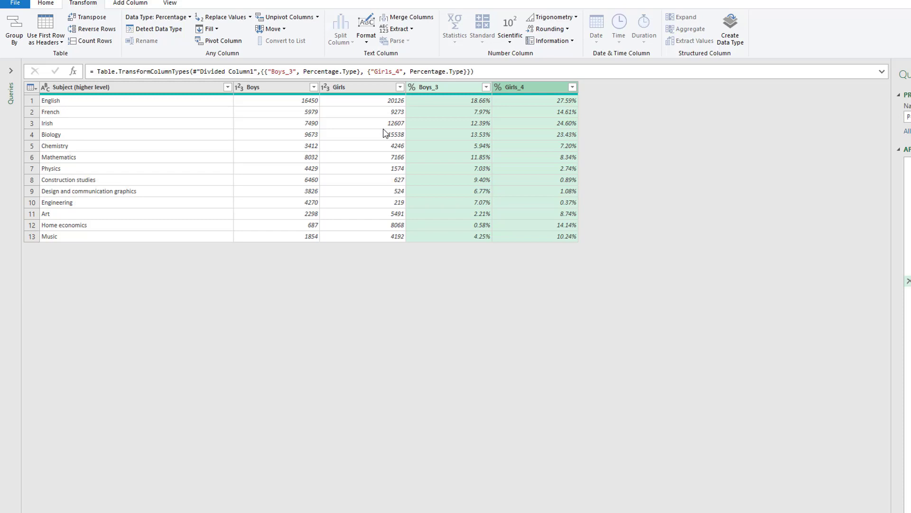
# Rename the Boys column as Boys_2016
pyautogui.click(270, 90)
pyautogui.rightClick(270, 90)
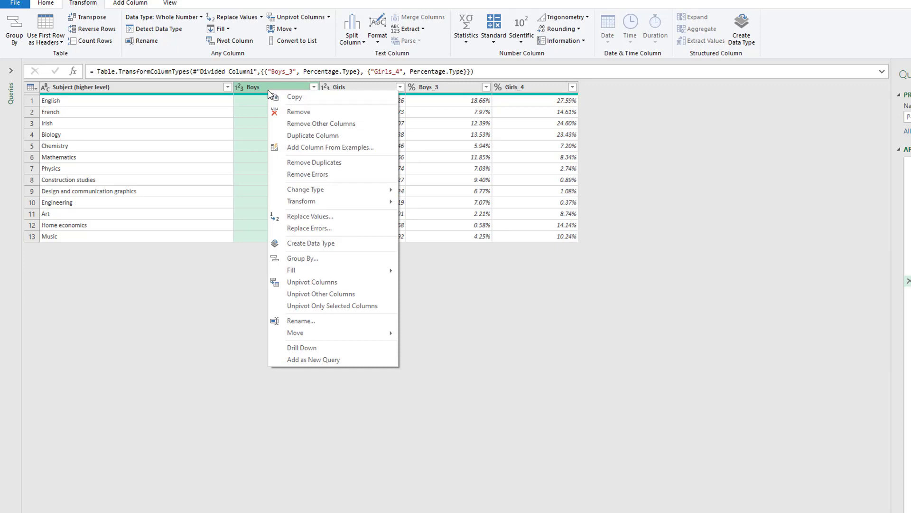
pyautogui.click(297, 320)
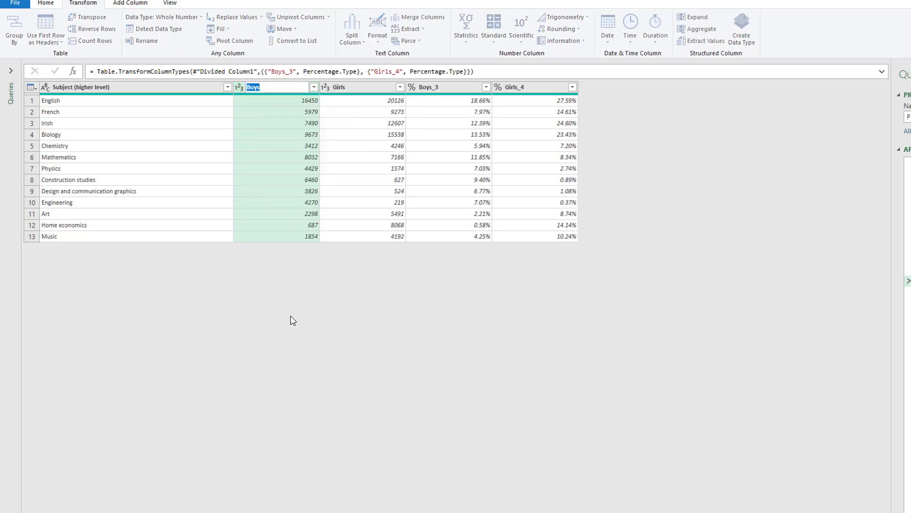
pyautogui.press('Right')
pyautogui.write('_2016')
pyautogui.press('Return')
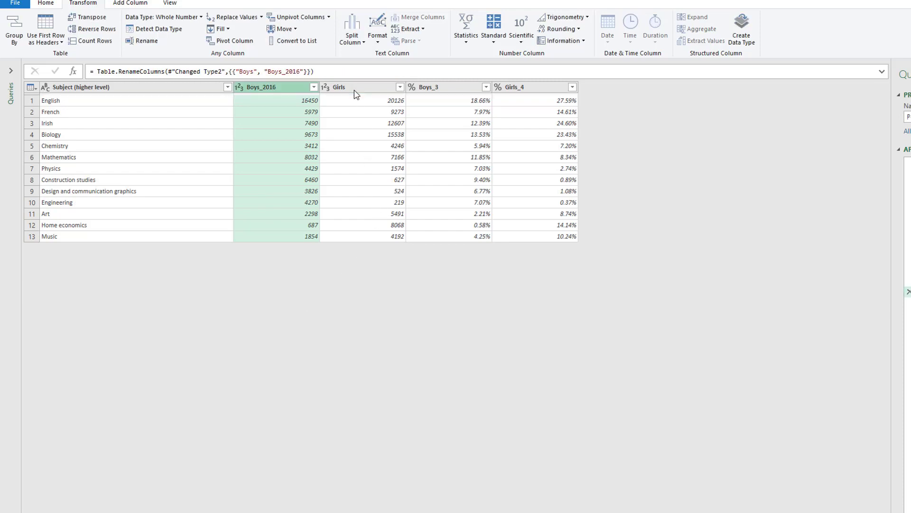
# Rename the Girls column as Girls_2016
pyautogui.click(356, 90)
pyautogui.rightClick(356, 94)
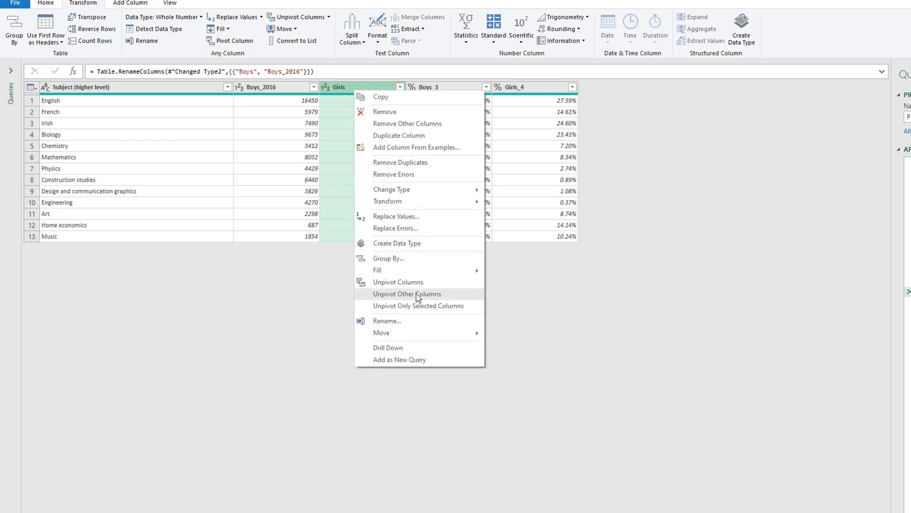
pyautogui.click(397, 321)
pyautogui.press('End')
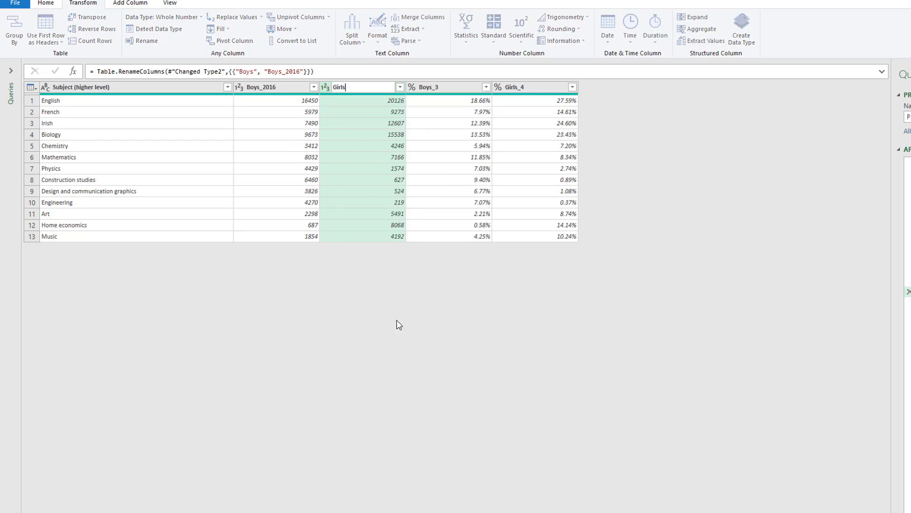
pyautogui.write('_2016')
pyautogui.press('Return')
# Rename the Boys_3 column as "2016 boys AB"
pyautogui.click(435, 91)
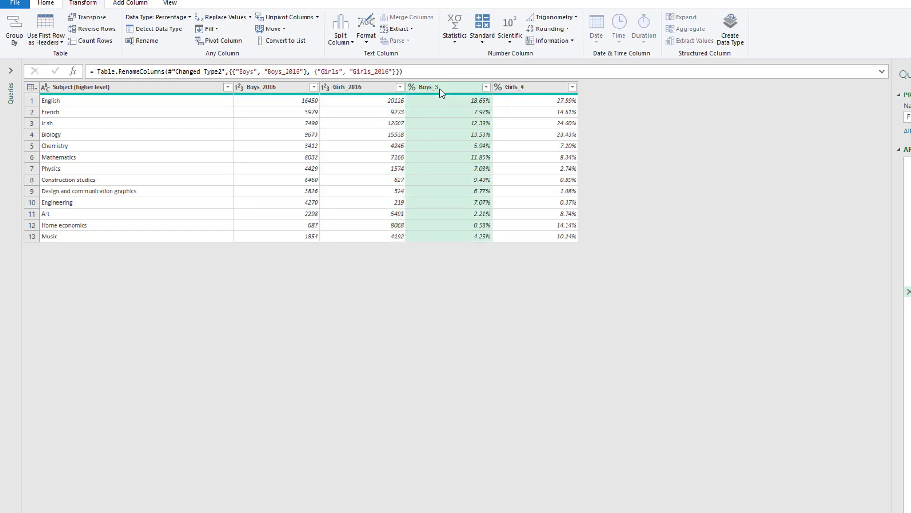
pyautogui.rightClick(441, 93)
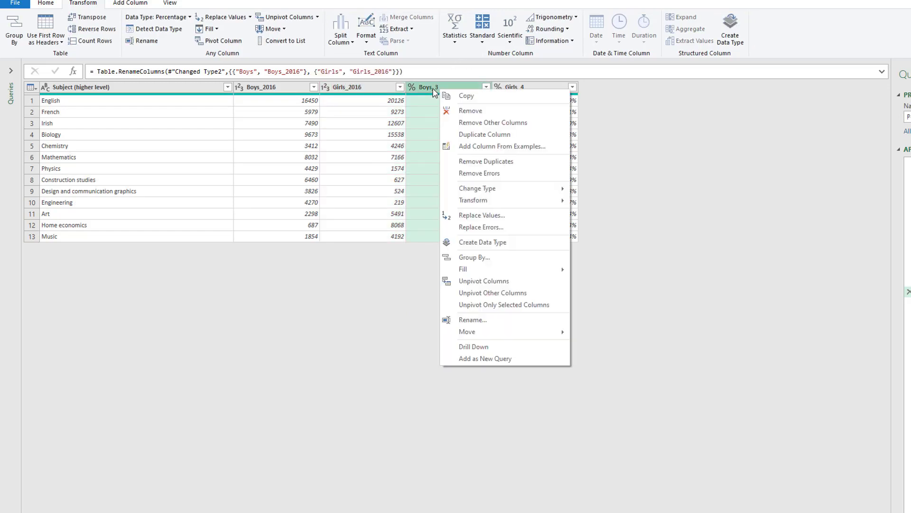
pyautogui.click(472, 321)
pyautogui.write('2')
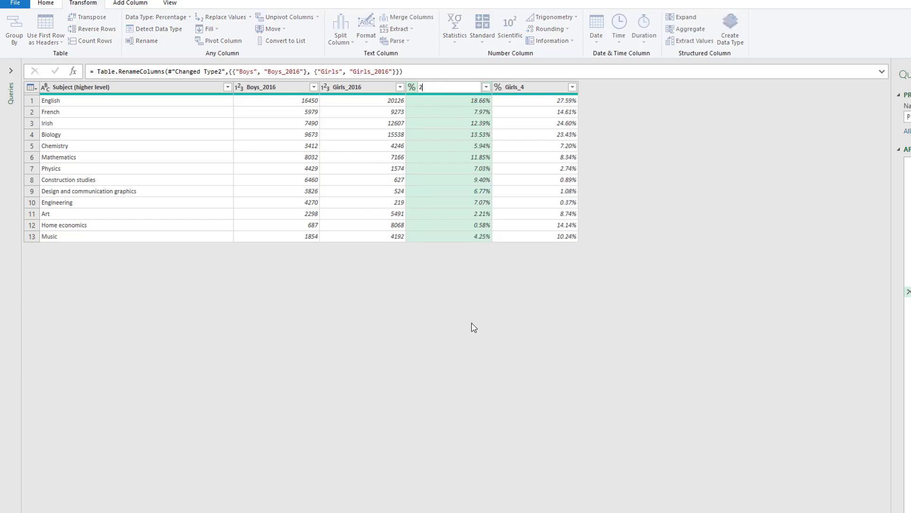
pyautogui.write('016 boys AB')
# Rename the Girls_4 column as "2016 girls AB"
pyautogui.click(522, 87)
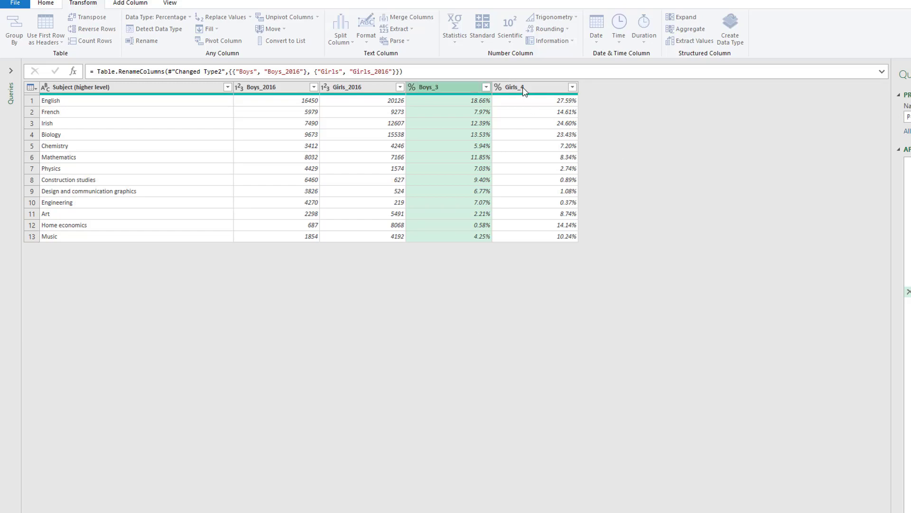
pyautogui.rightClick(522, 87)
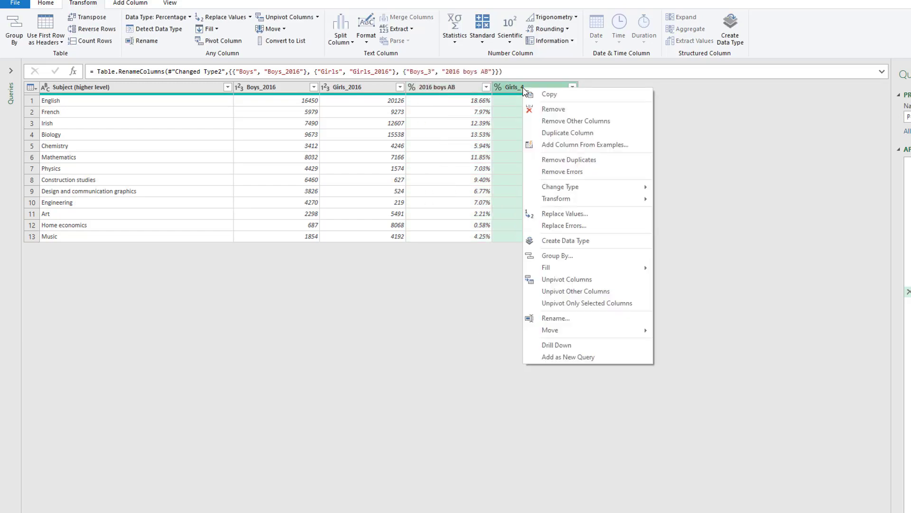
pyautogui.click(563, 320)
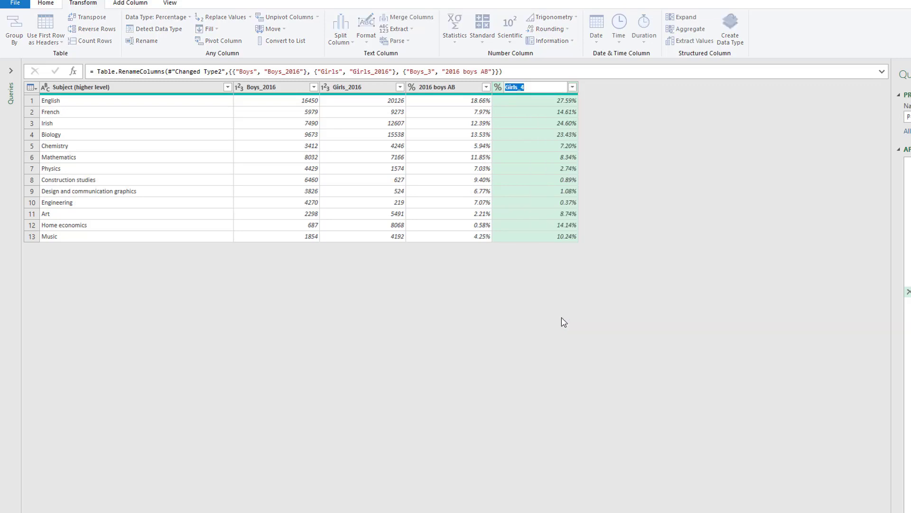
pyautogui.write('2016')
pyautogui.write(' girsl AB')
pyautogui.press('BackSpace')
pyautogui.press('BackSpace')
pyautogui.press('BackSpace')
pyautogui.press('BackSpace')
pyautogui.press('BackSpace')
pyautogui.write('ls AB')
pyautogui.press('Return')
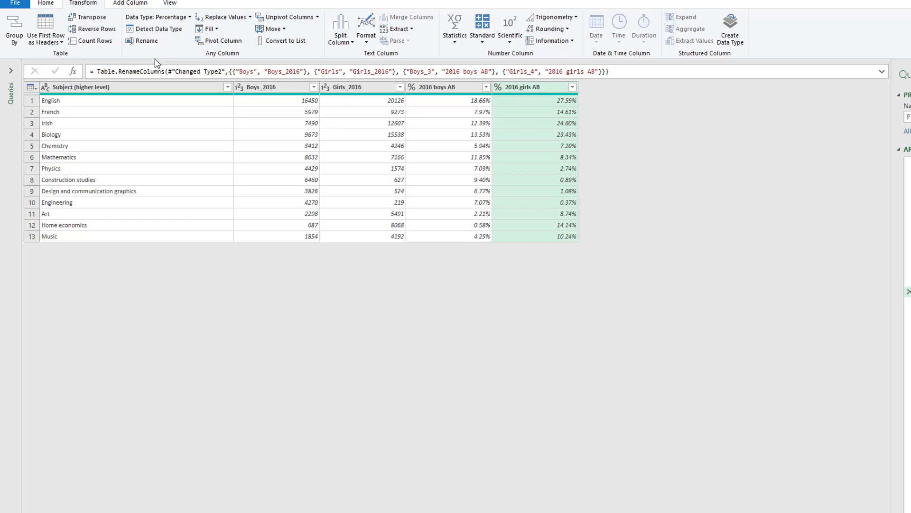
# Close the query editor and load the 2016 query to the workbook as a connection only
pyautogui.click(15, 3)
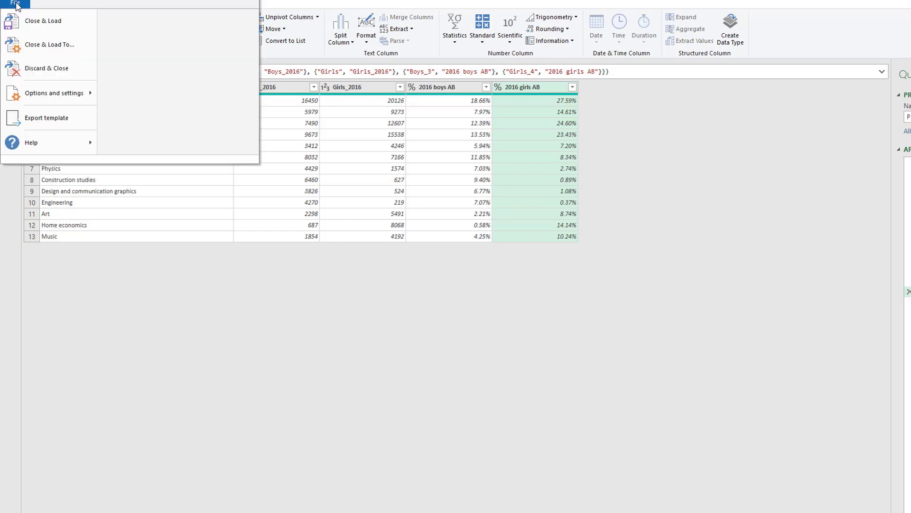
pyautogui.click(36, 45)
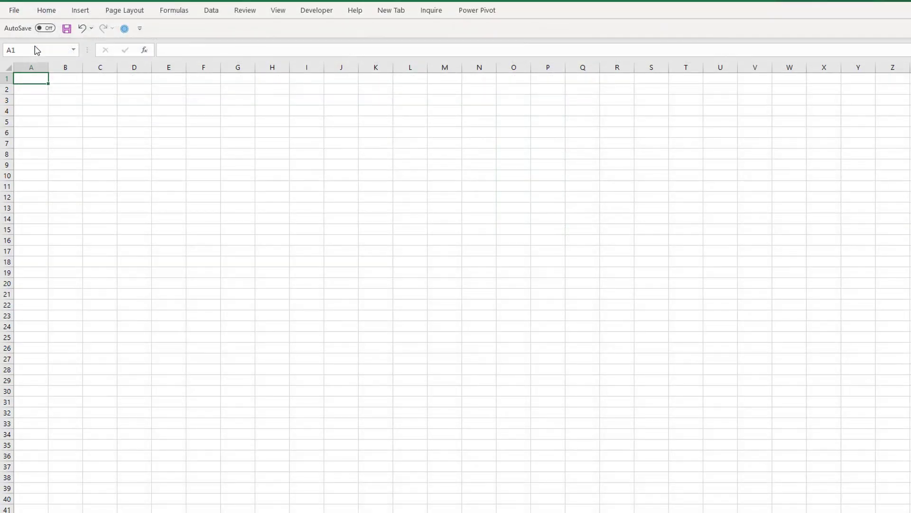
pyautogui.moveTo(411, 321); pyautogui.dragTo(361, 147)
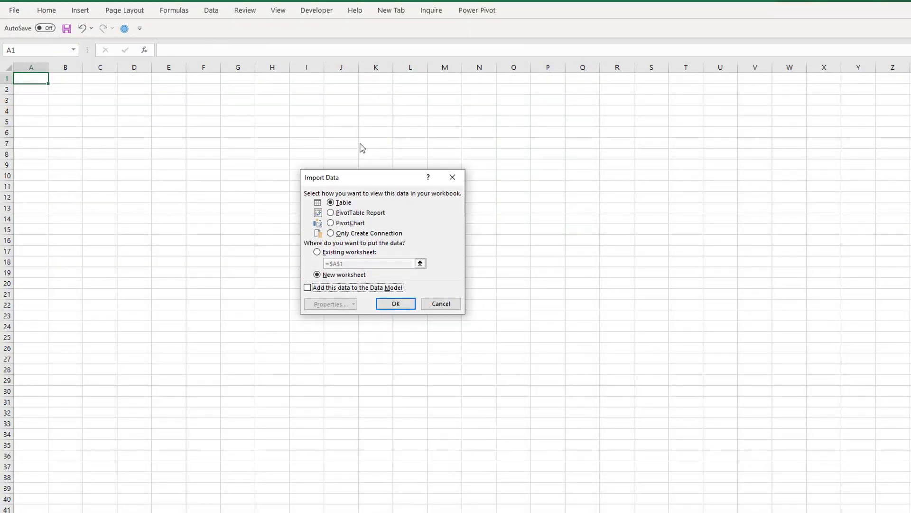
pyautogui.click(332, 203)
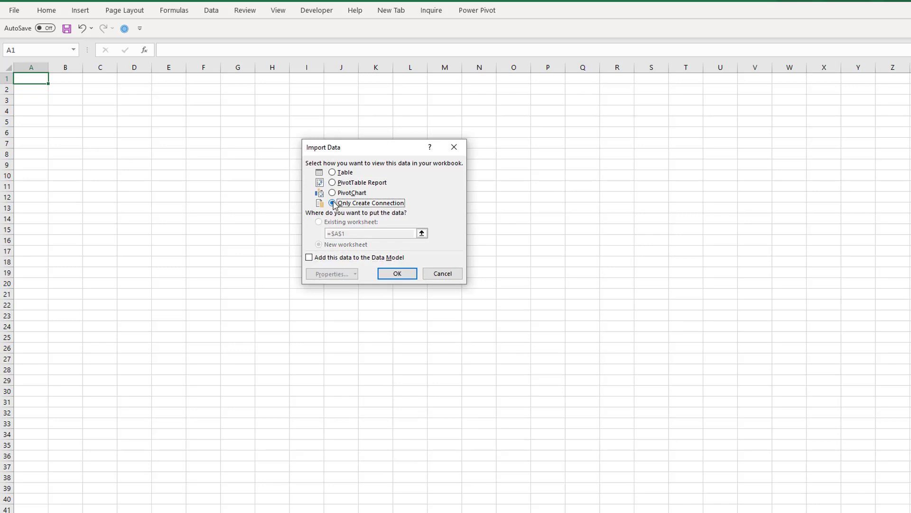
pyautogui.click(399, 277)
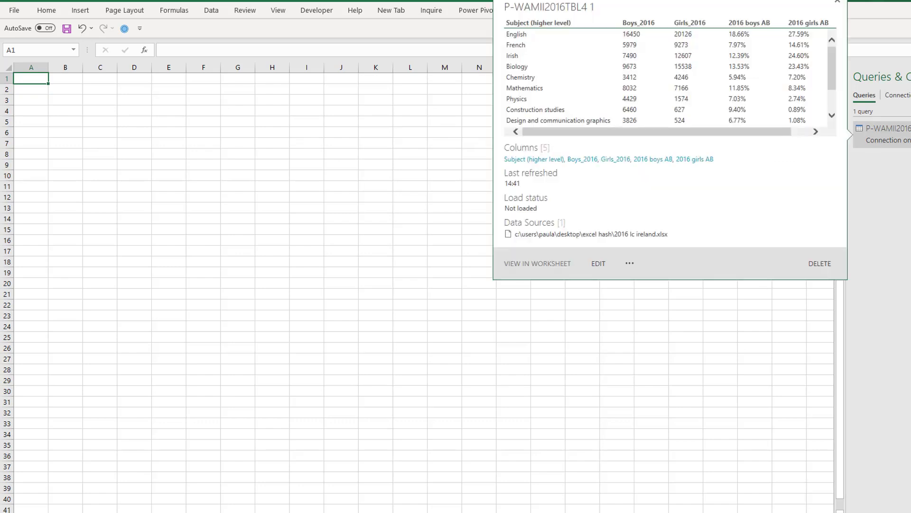
pyautogui.moveTo(893, 137)
pyautogui.click(156, 111)
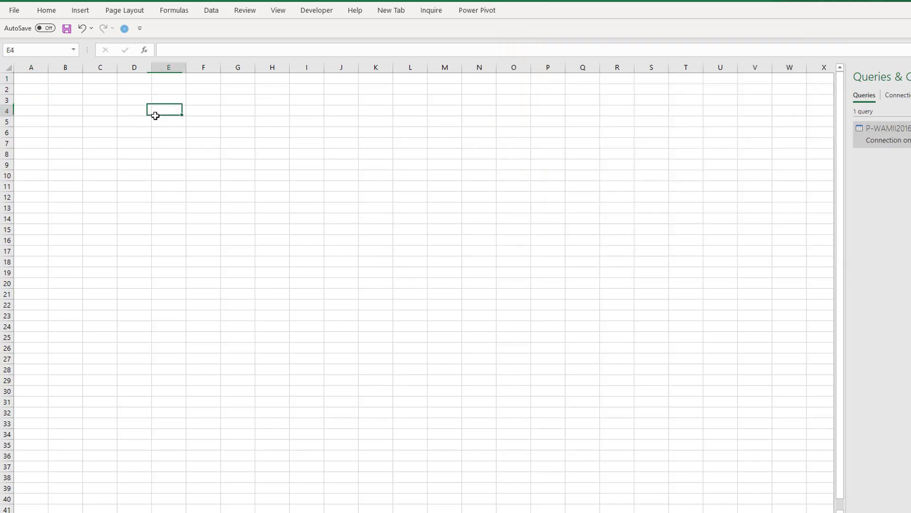
# Import the P-WAMII2019TBL3.2 sheet from the workbook 2019 LC Ireland.xlsx and open it for transforming in Power Query
pyautogui.click(212, 11)
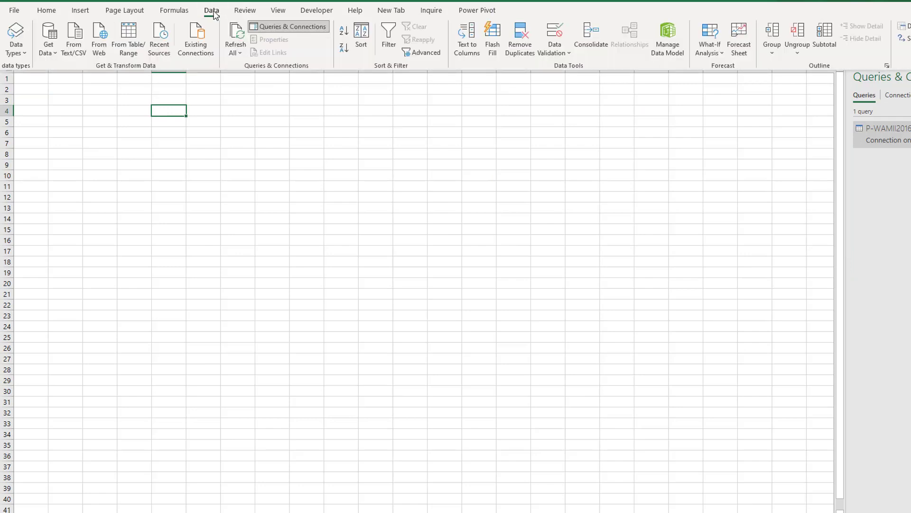
pyautogui.click(44, 53)
pyautogui.moveTo(102, 75)
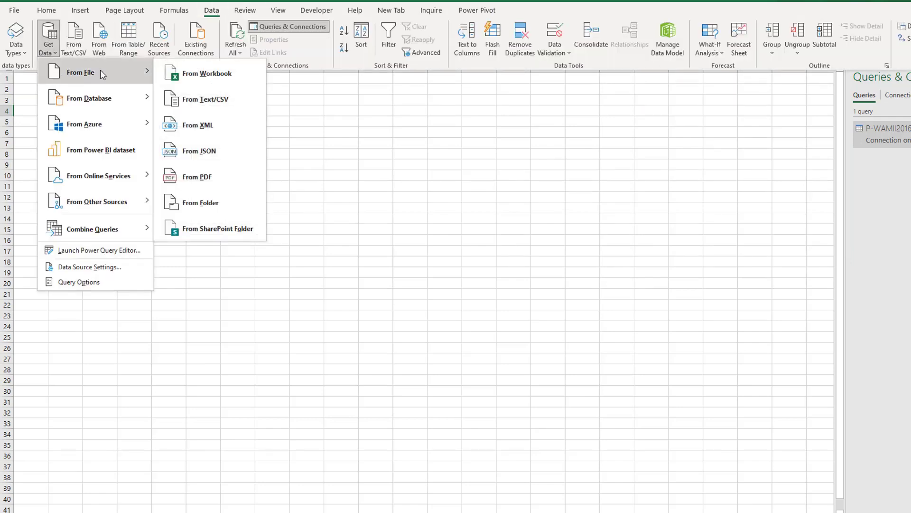
pyautogui.click(216, 77)
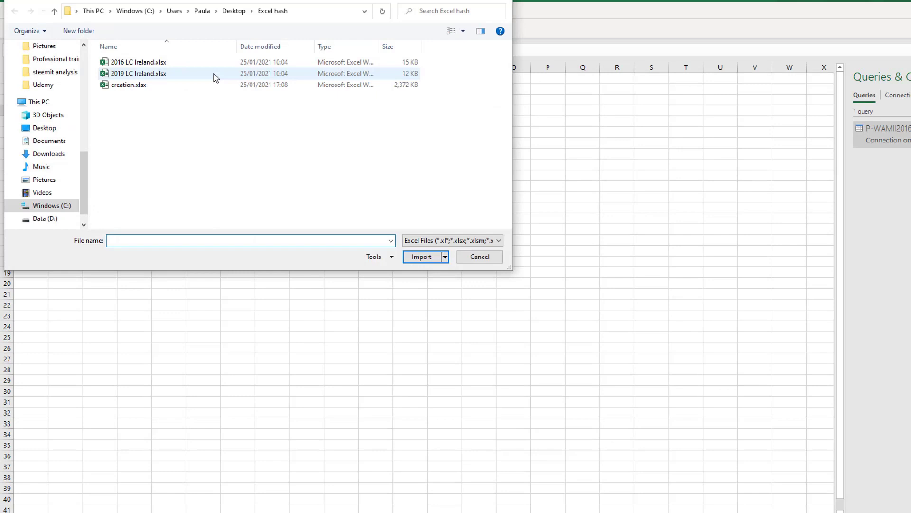
pyautogui.click(139, 75)
pyautogui.click(421, 257)
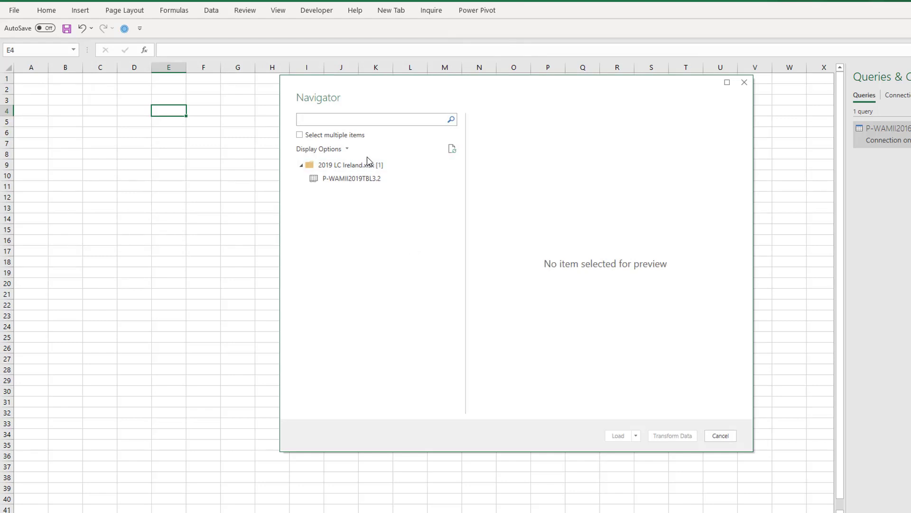
pyautogui.click(354, 183)
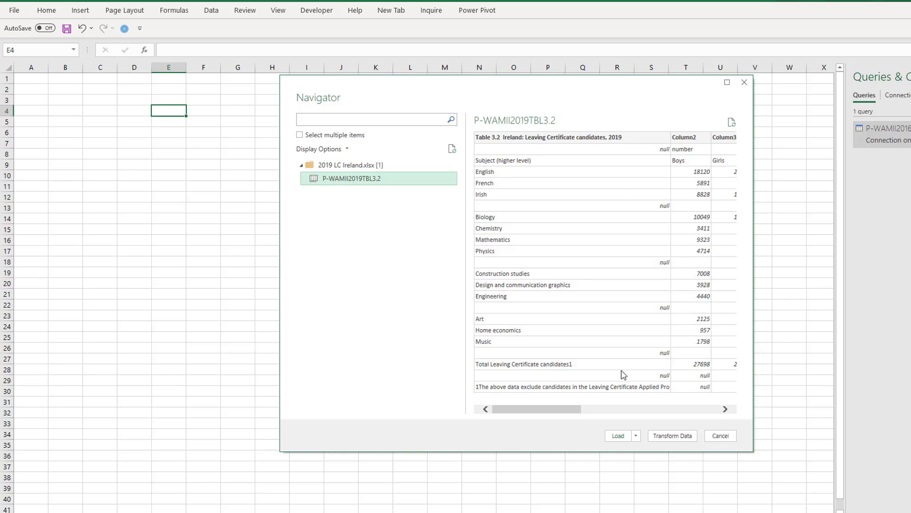
pyautogui.click(671, 435)
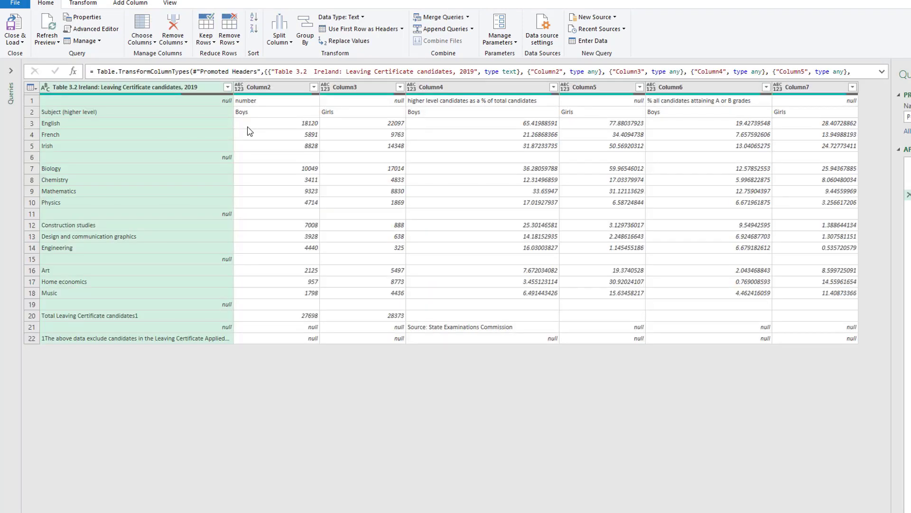
# Filter the null rows out of the first column, Table 3.2 Ireland: Leaving Certificate candidates, 2019
pyautogui.click(228, 88)
pyautogui.click(91, 210)
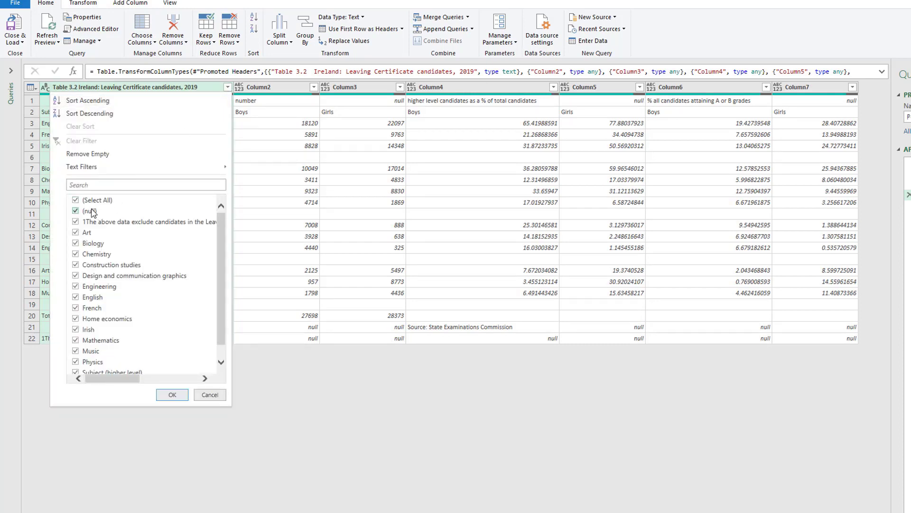
pyautogui.click(170, 395)
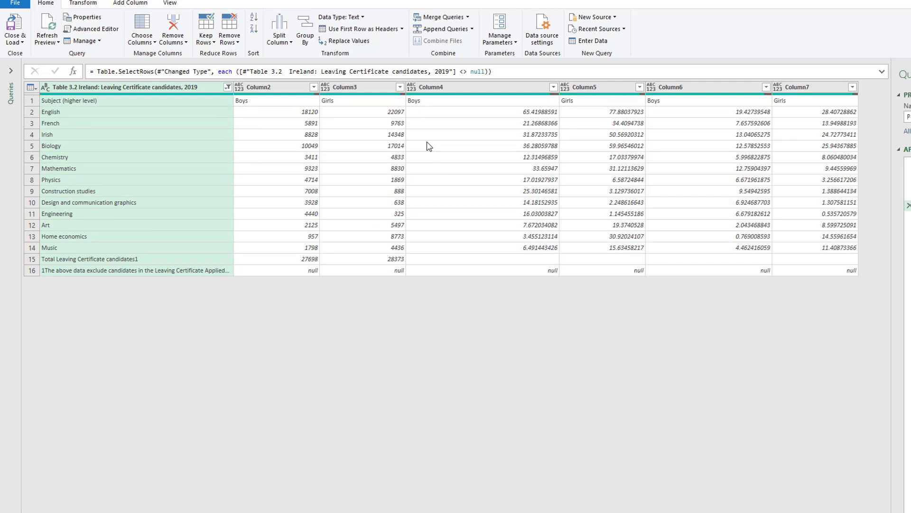
# Filter the null rows out of Column4 in the 2019 query
pyautogui.click(553, 88)
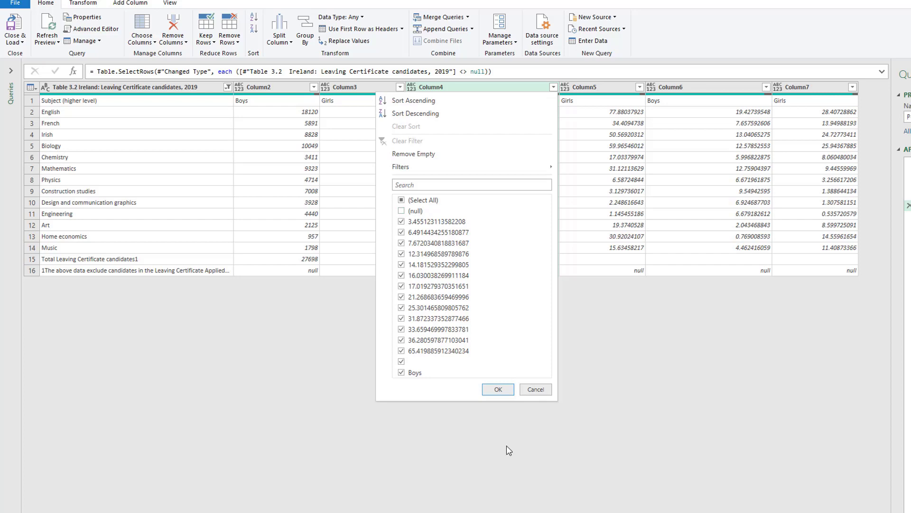
pyautogui.click(497, 389)
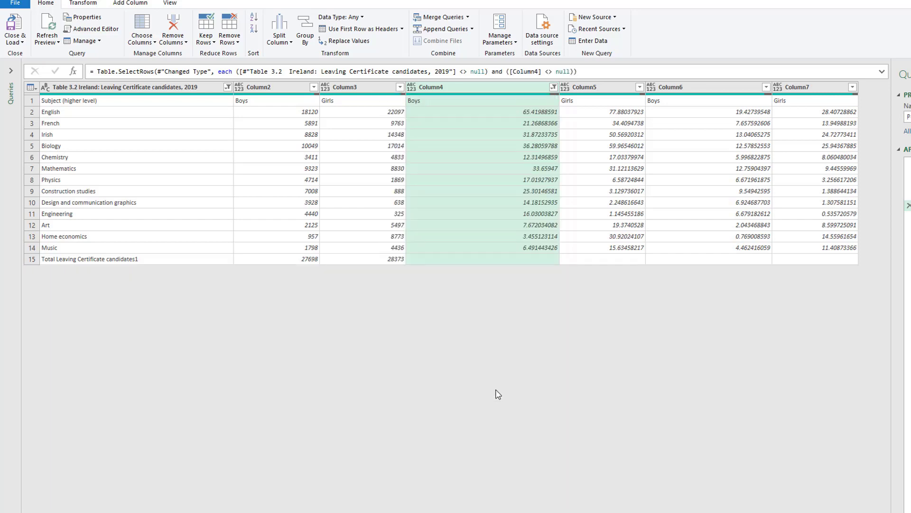
pyautogui.click(386, 259)
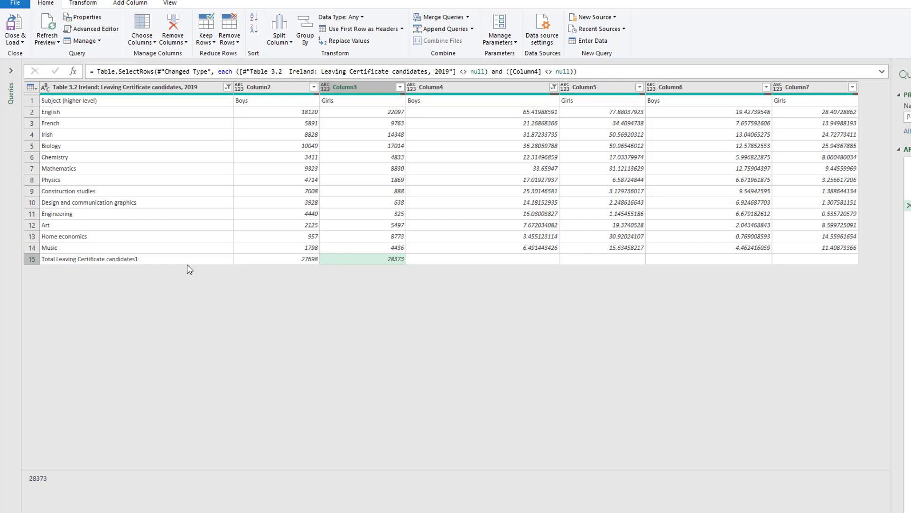
# Remove Column4 and Column5 from the 2019 query and use its first row as headers
pyautogui.click(455, 92)
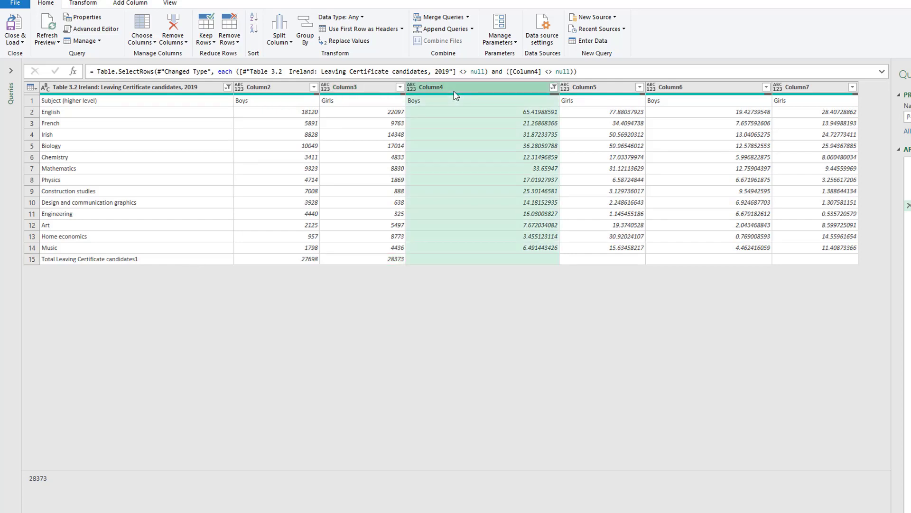
pyautogui.keyDown('ctrl'); pyautogui.click(580, 89); pyautogui.keyUp('ctrl')
pyautogui.rightClick(580, 89)
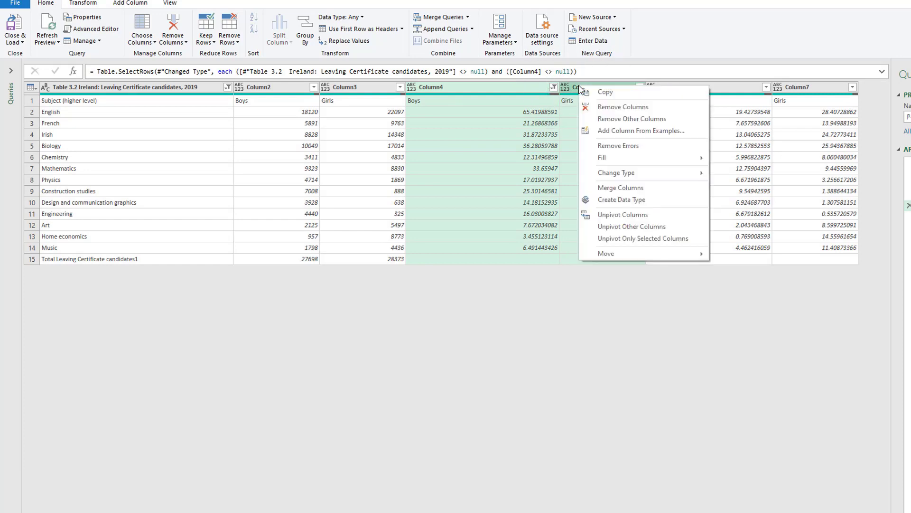
pyautogui.click(623, 107)
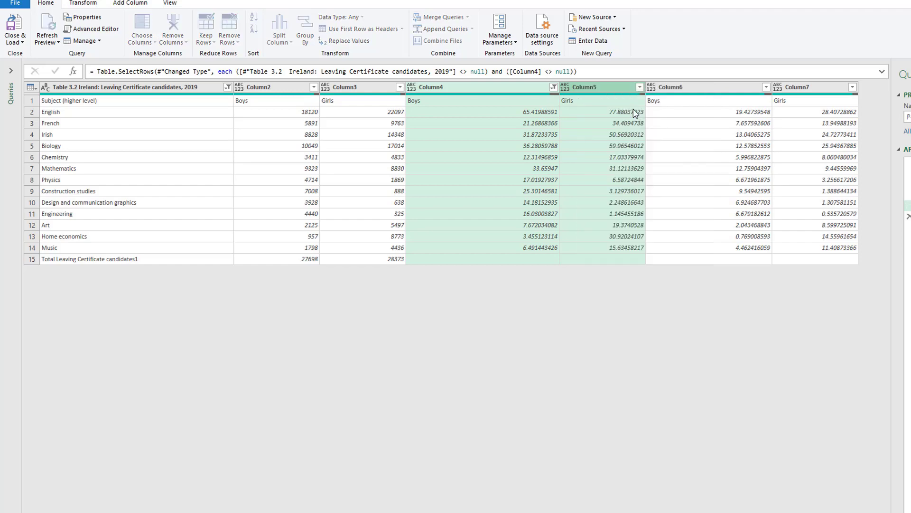
pyautogui.click(31, 88)
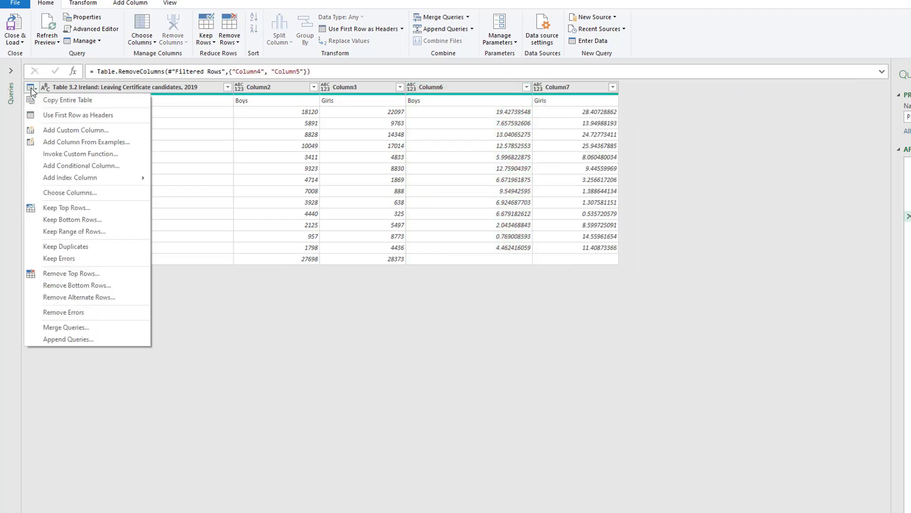
pyautogui.click(57, 115)
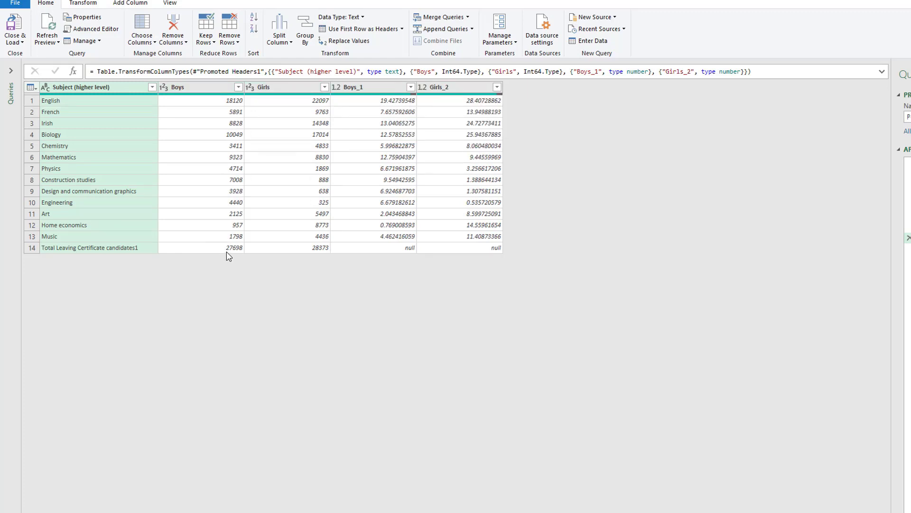
# Rename the Boys candidate-count column as Boys_2019
pyautogui.keyDown('ctrl'); pyautogui.click(203, 89); pyautogui.keyUp('ctrl')
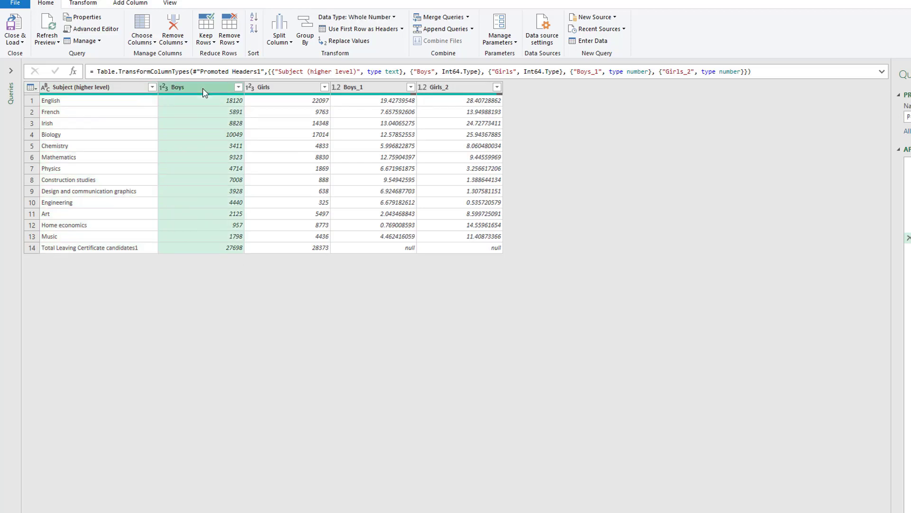
pyautogui.rightClick(203, 88)
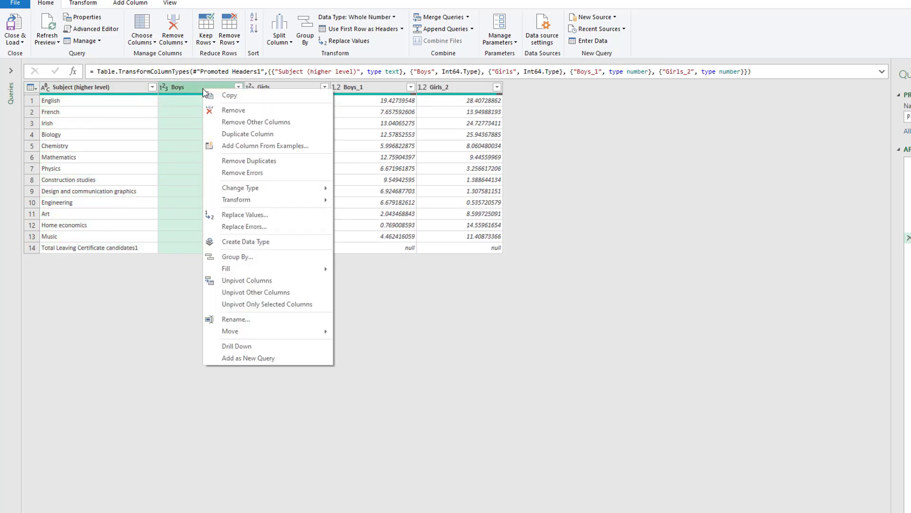
pyautogui.click(247, 321)
pyautogui.press('End')
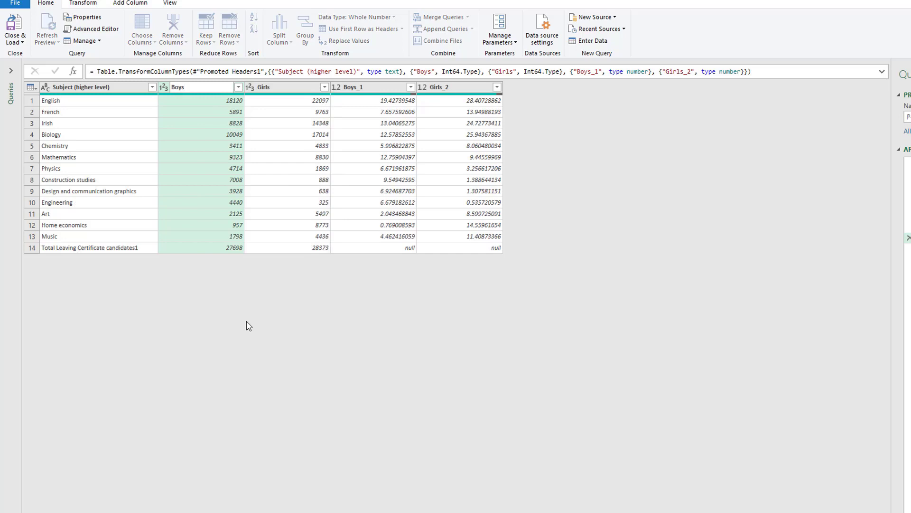
pyautogui.write('_2019')
pyautogui.press('Return')
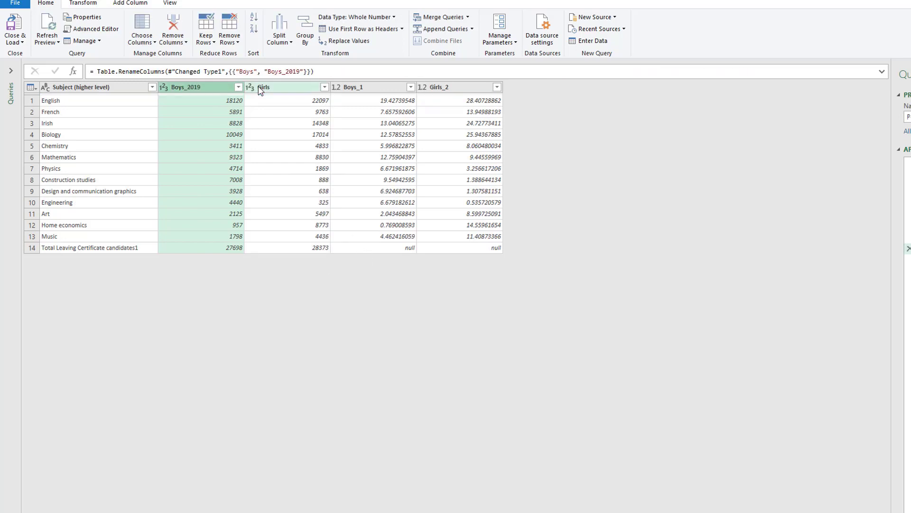
# Rename the Girls candidate-count column as Girsl_2019
pyautogui.rightClick(261, 87)
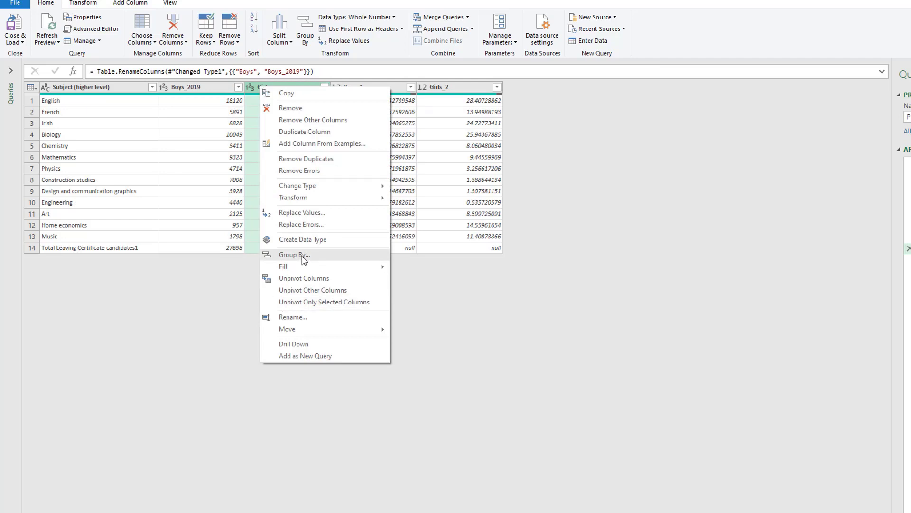
pyautogui.click(302, 317)
pyautogui.write('Gi')
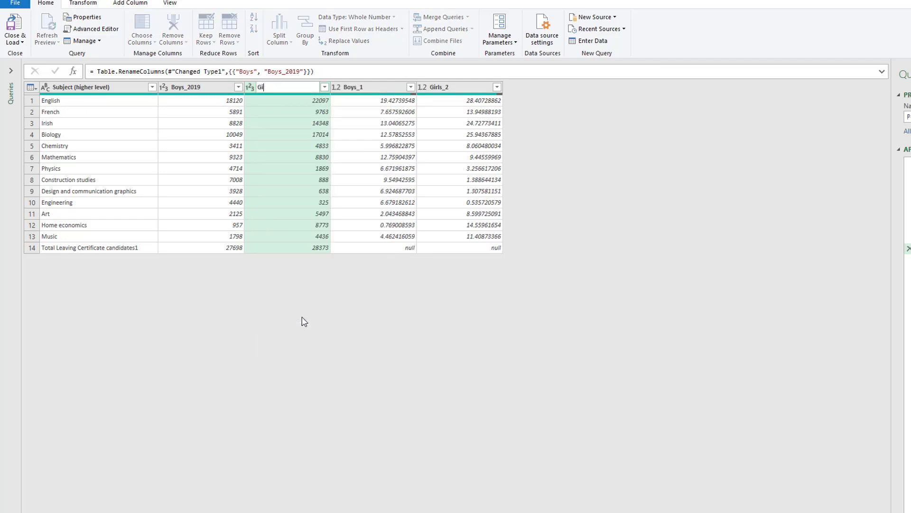
pyautogui.write('rsl_2019')
# Rename the Boys_1 column as 2019 Boys AB
pyautogui.click(372, 89)
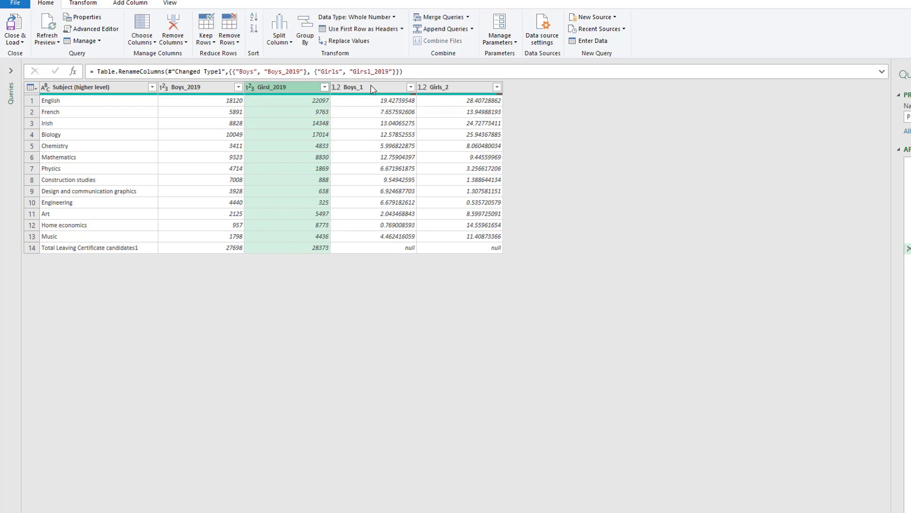
pyautogui.rightClick(371, 89)
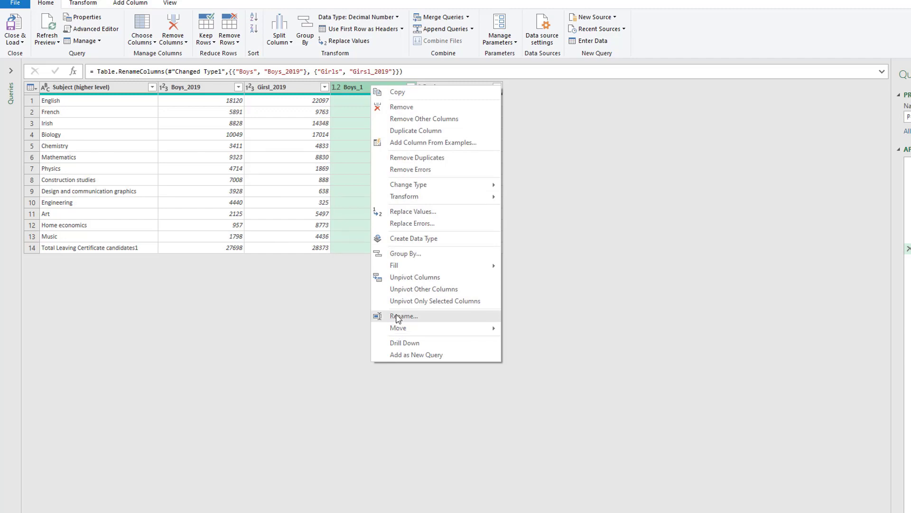
pyautogui.click(398, 317)
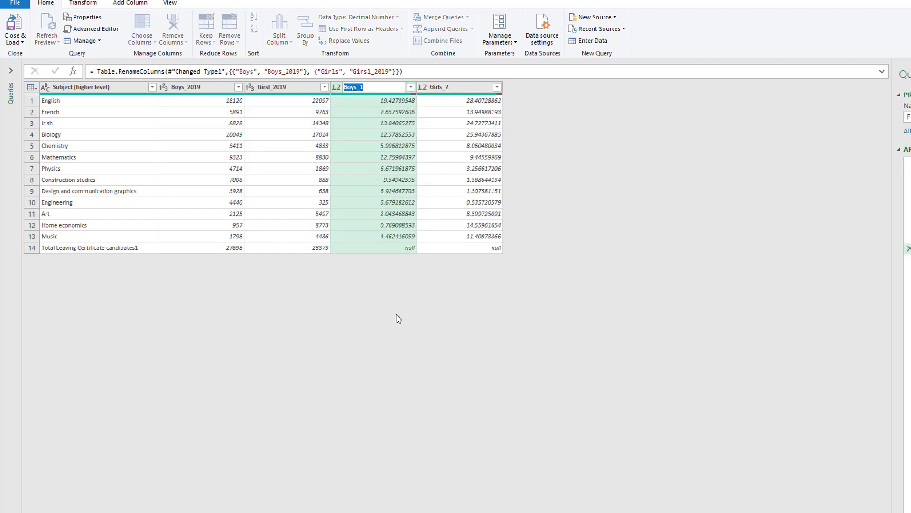
pyautogui.write('2019 Boys AB')
# Rename the Girls_2 column as 2019 Girls AB
pyautogui.click(464, 92)
pyautogui.rightClick(464, 92)
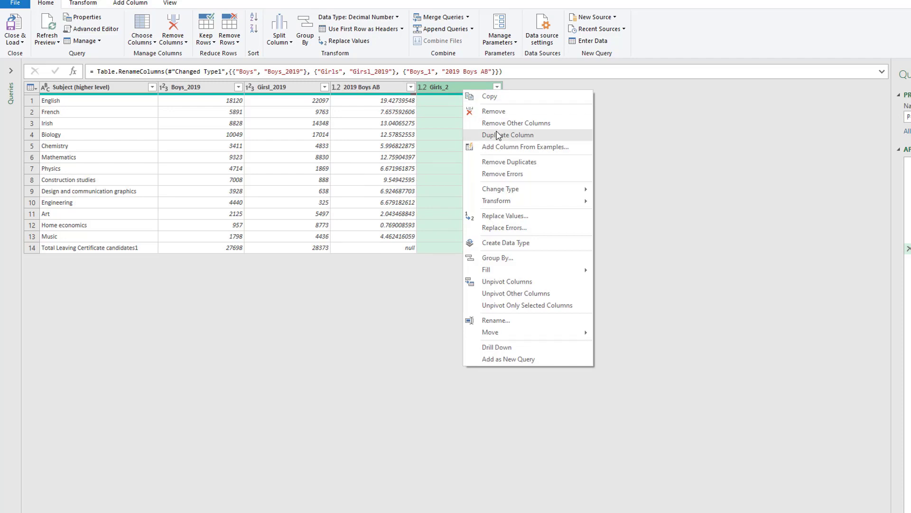
pyautogui.click(498, 321)
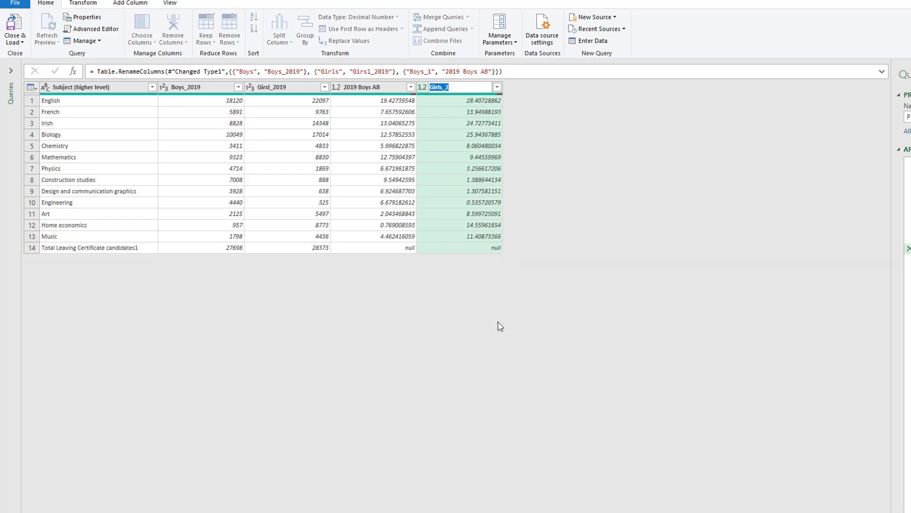
pyautogui.write('2019 Girsl')
pyautogui.press('BackSpace')
pyautogui.press('BackSpace')
pyautogui.write('ls AB')
pyautogui.press('Return')
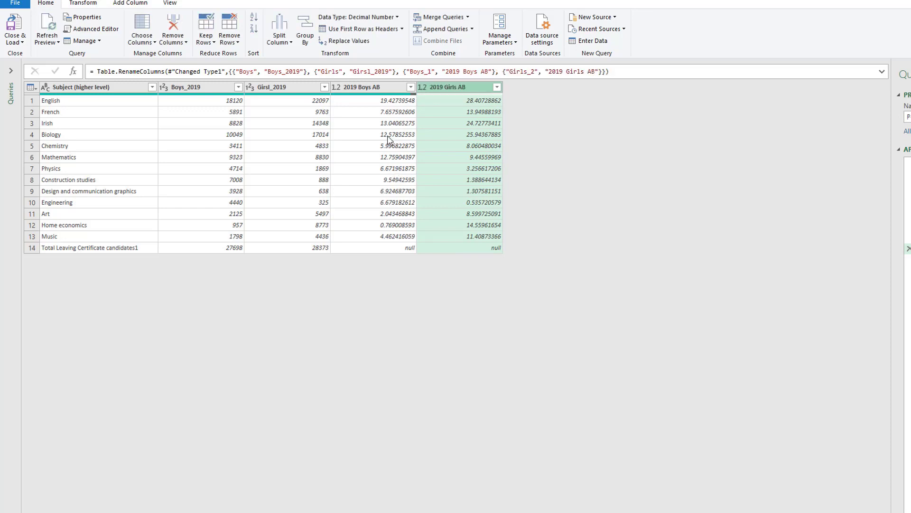
# Divide every value in the 2019 Boys AB column by 100
pyautogui.click(377, 89)
pyautogui.keyDown('ctrl'); pyautogui.click(452, 87); pyautogui.keyUp('ctrl')
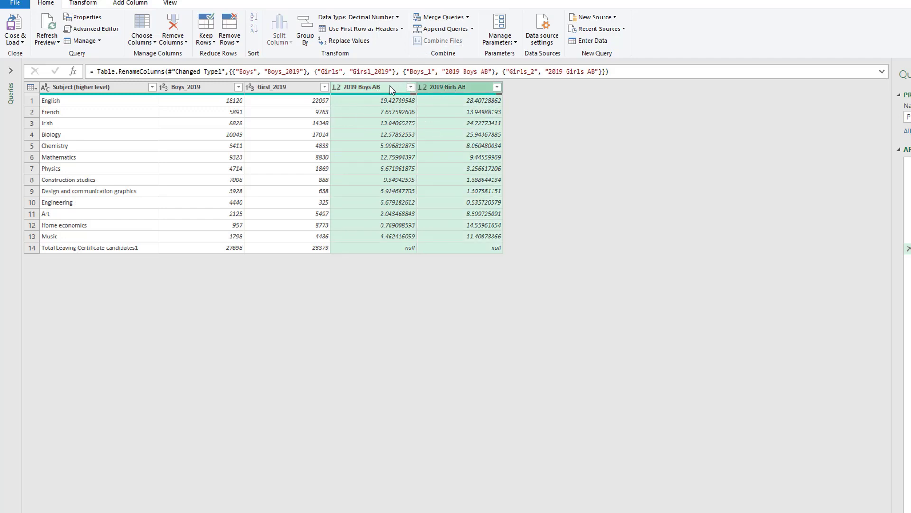
pyautogui.click(90, 4)
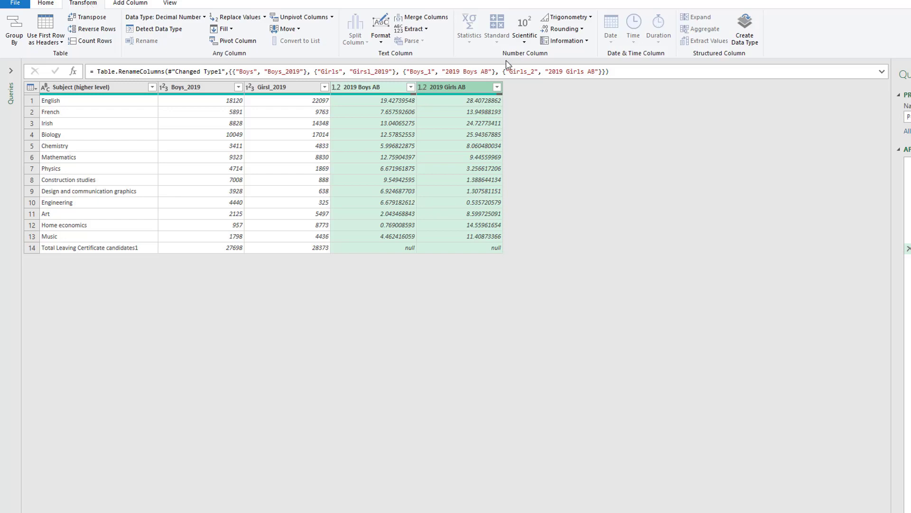
pyautogui.click(380, 88)
pyautogui.click(497, 34)
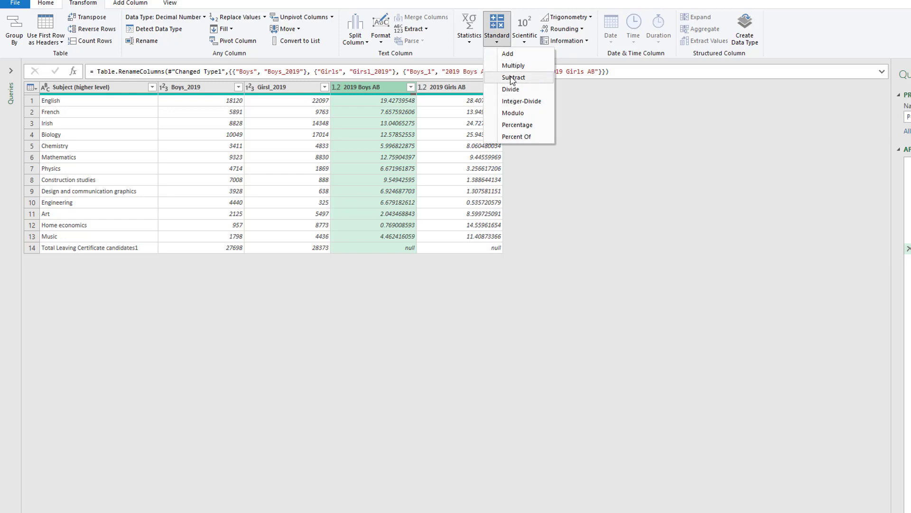
pyautogui.click(508, 93)
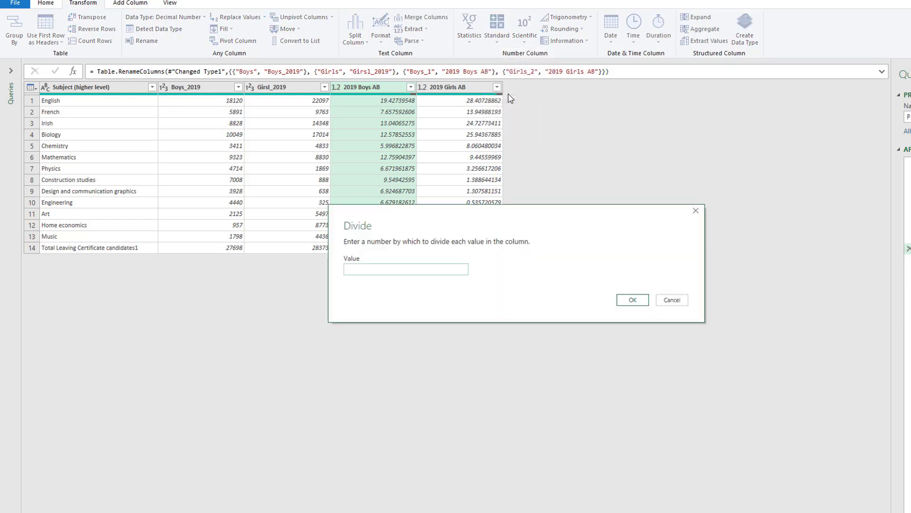
pyautogui.write('100')
pyautogui.click(633, 304)
# Divide every value in the 2019 Girls AB column by 100
pyautogui.click(466, 87)
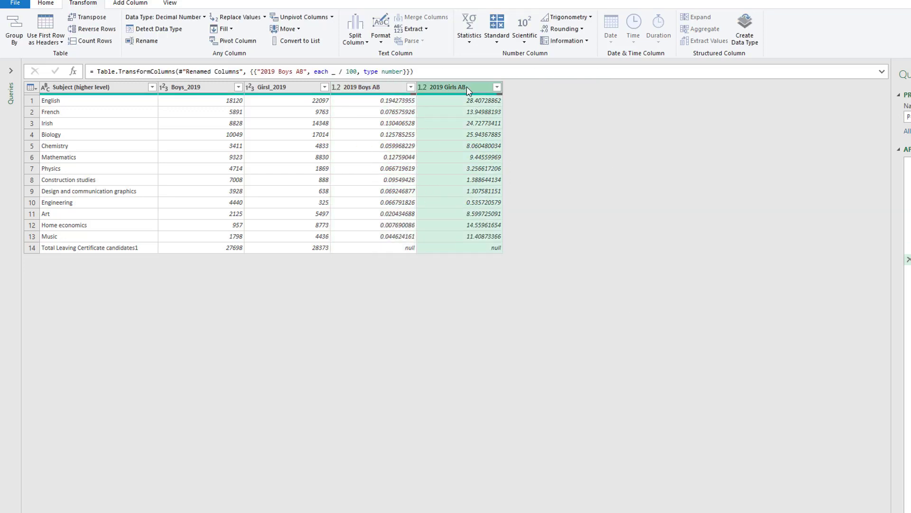
pyautogui.click(496, 45)
pyautogui.click(511, 87)
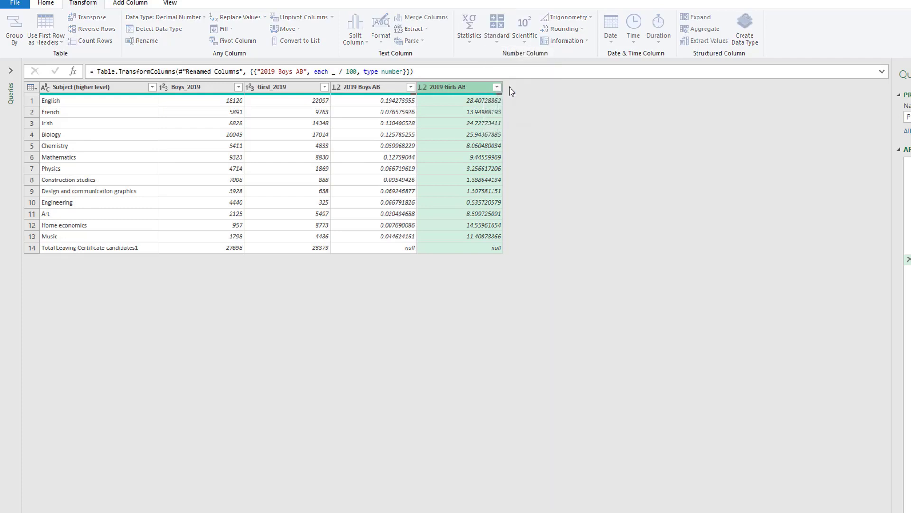
pyautogui.write('100')
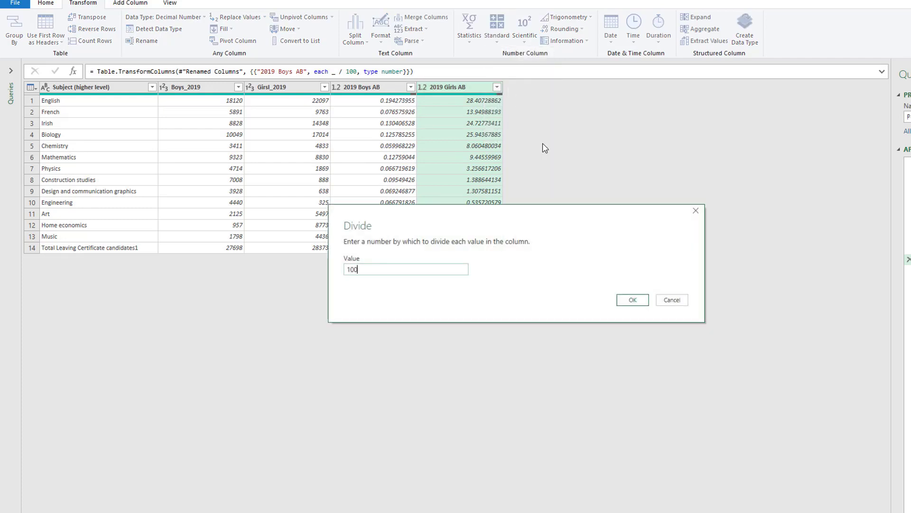
pyautogui.click(631, 309)
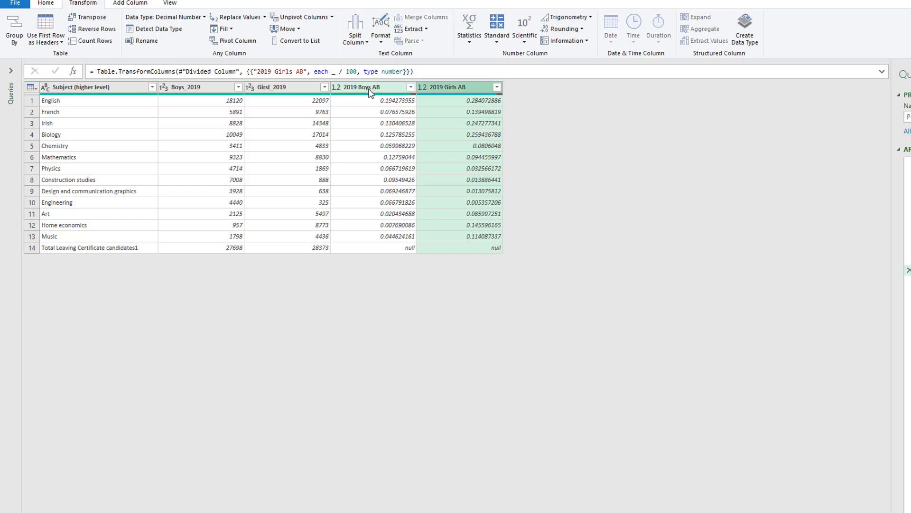
# Change the data type of the 2019 Boys AB and 2019 Girls AB columns to Percentage
pyautogui.click(370, 90)
pyautogui.keyDown('ctrl'); pyautogui.click(469, 89); pyautogui.keyUp('ctrl')
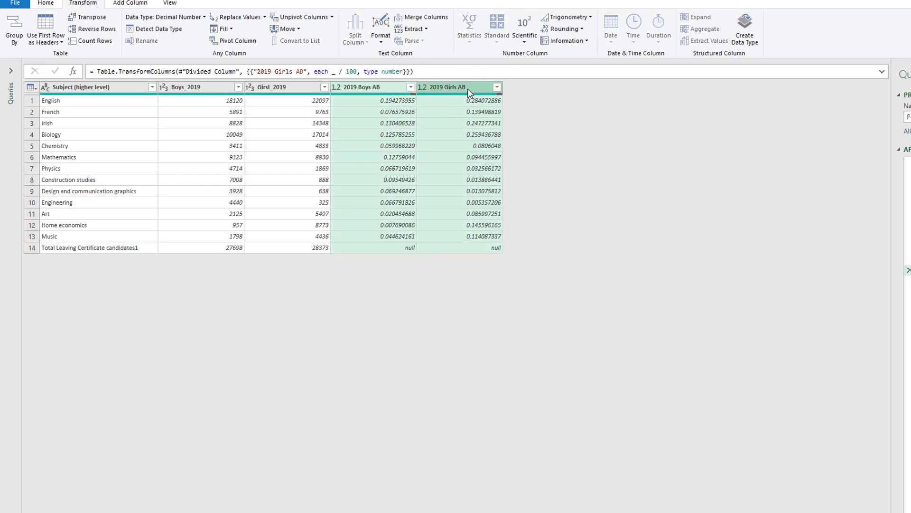
pyautogui.click(179, 17)
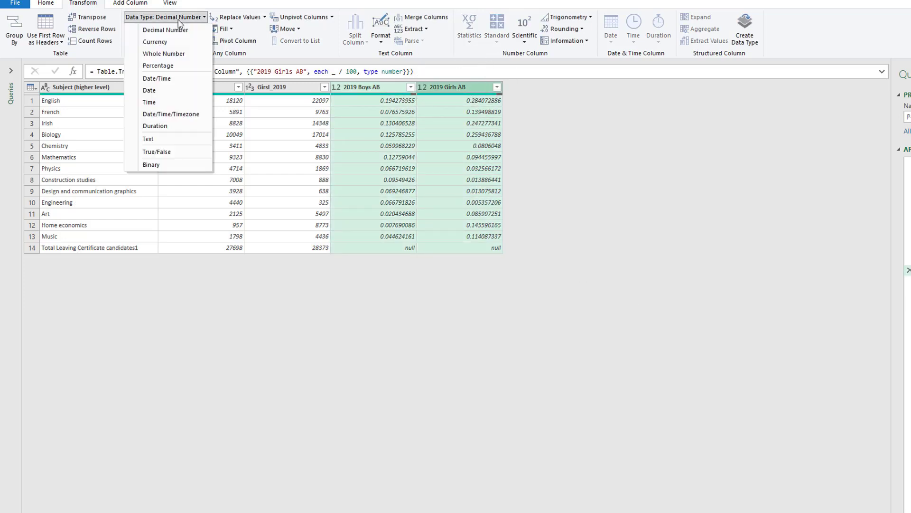
pyautogui.click(176, 66)
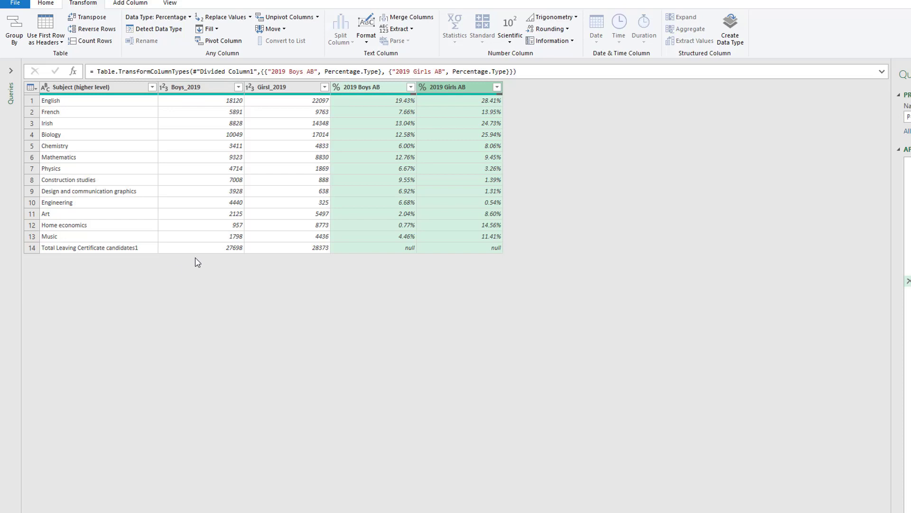
# Review the applied steps of the P-WAMII2016TBL4 1 query from Source through Changed Type1
pyautogui.click(12, 73)
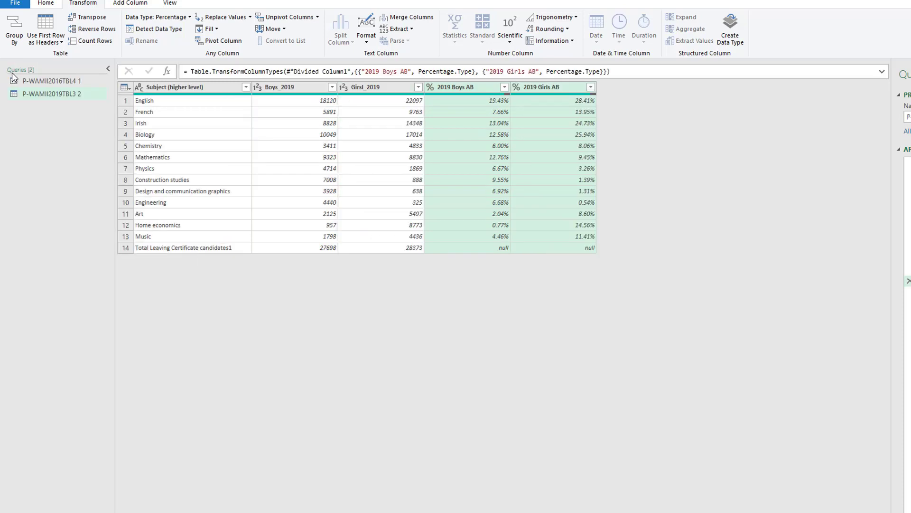
pyautogui.click(108, 68)
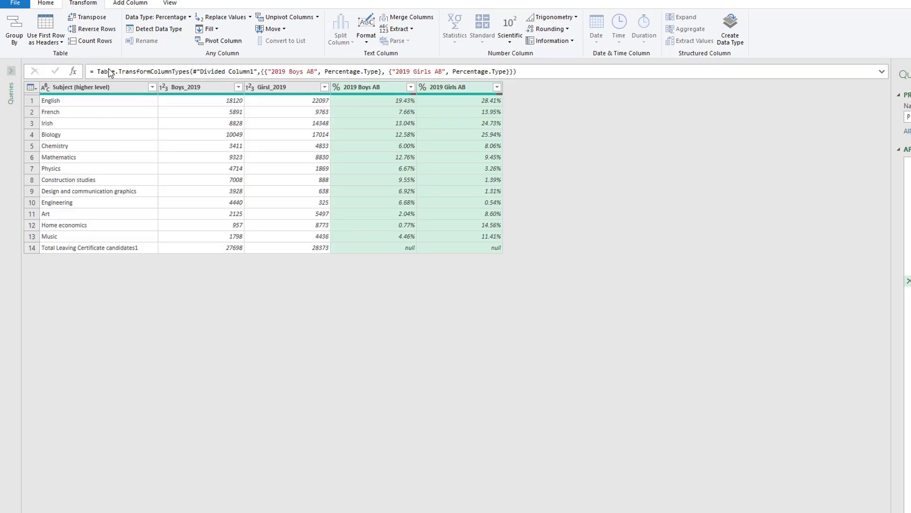
pyautogui.click(11, 72)
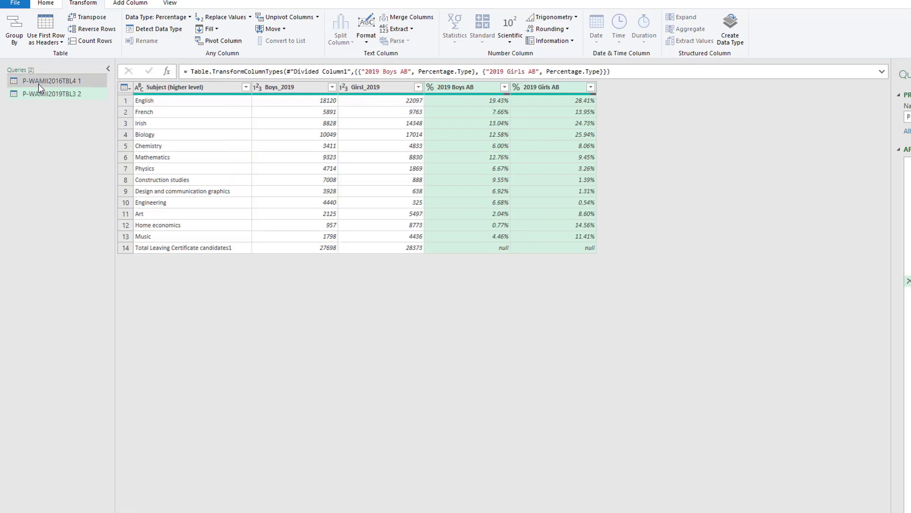
pyautogui.click(40, 85)
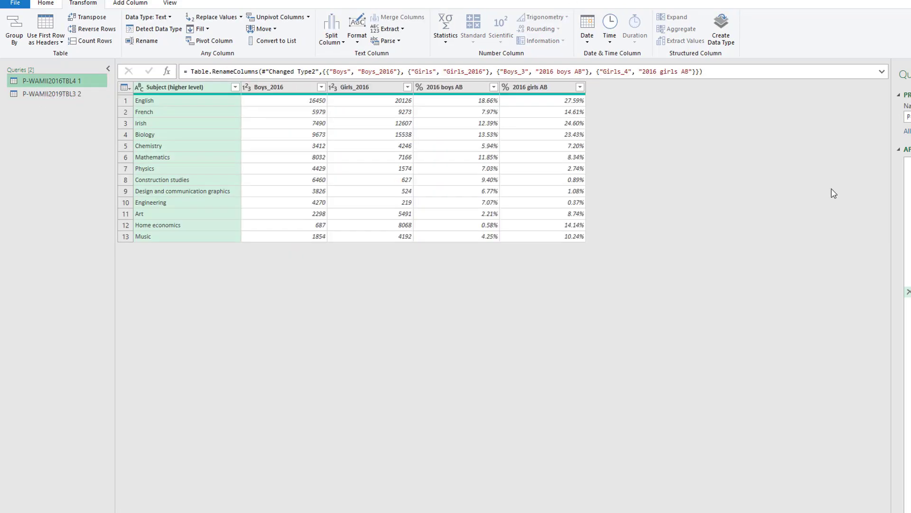
pyautogui.click(896, 160)
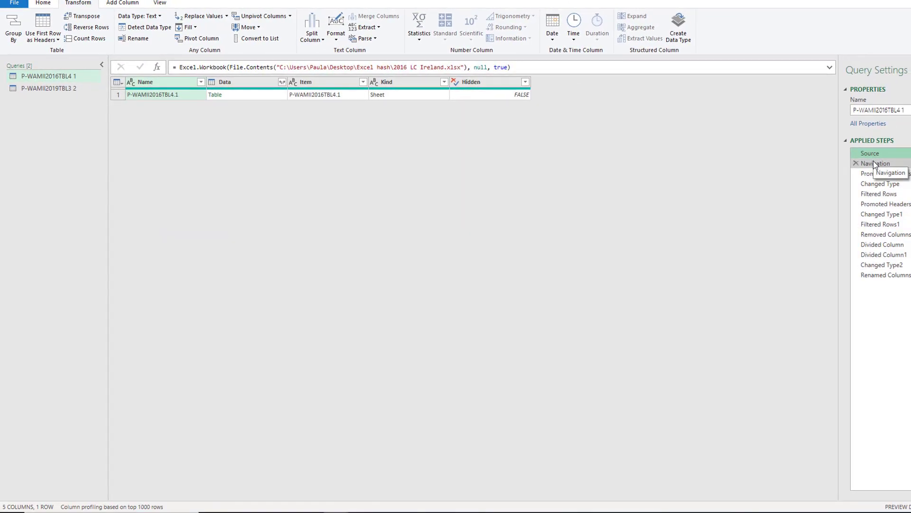
pyautogui.click(874, 164)
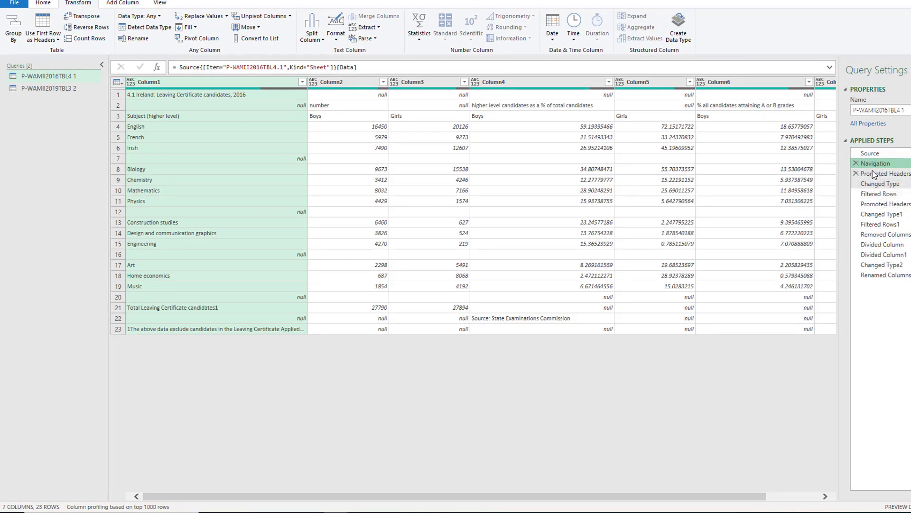
pyautogui.click(872, 172)
pyautogui.click(874, 184)
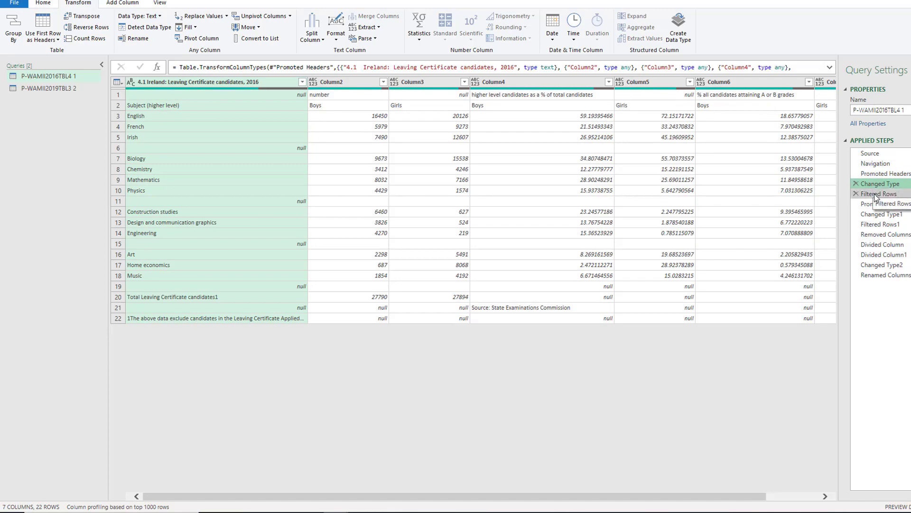
pyautogui.click(876, 194)
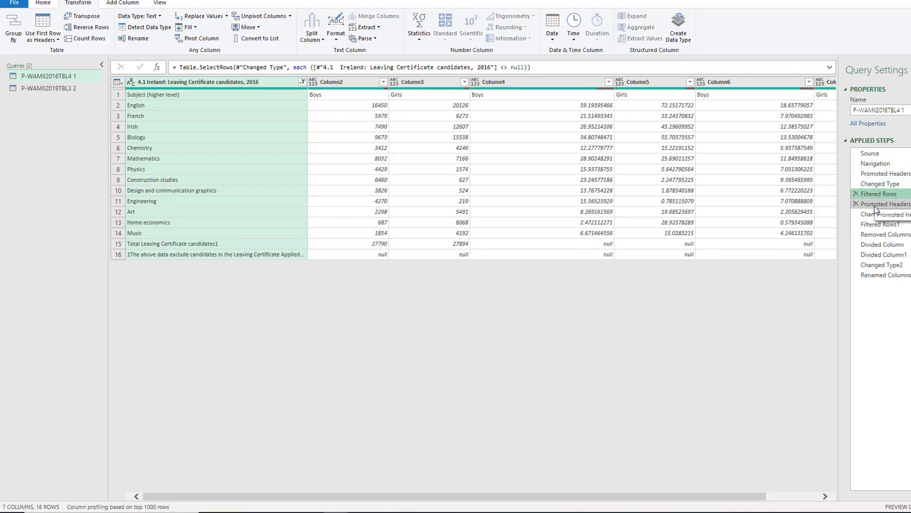
pyautogui.click(876, 203)
pyautogui.click(875, 216)
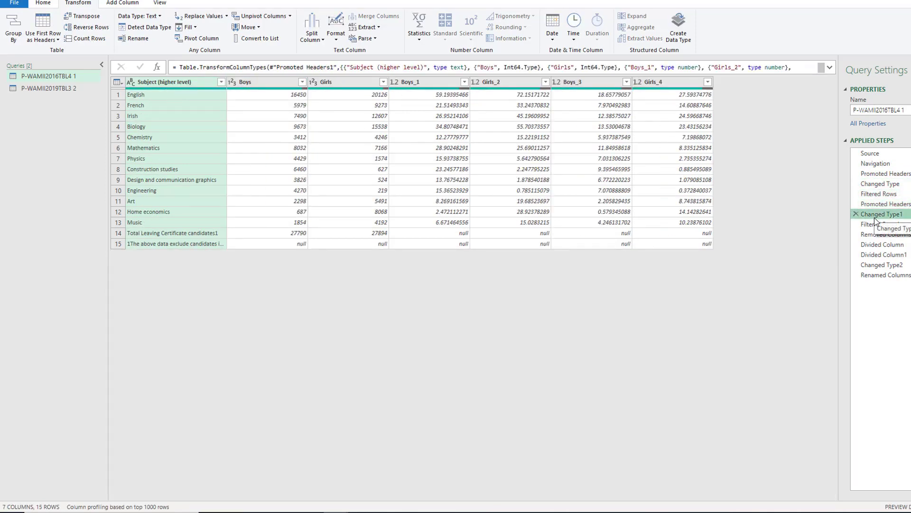
# Delete the Filtered Rows1 step, which filters nulls from Boys_1, from the 2016 query
pyautogui.click(883, 225)
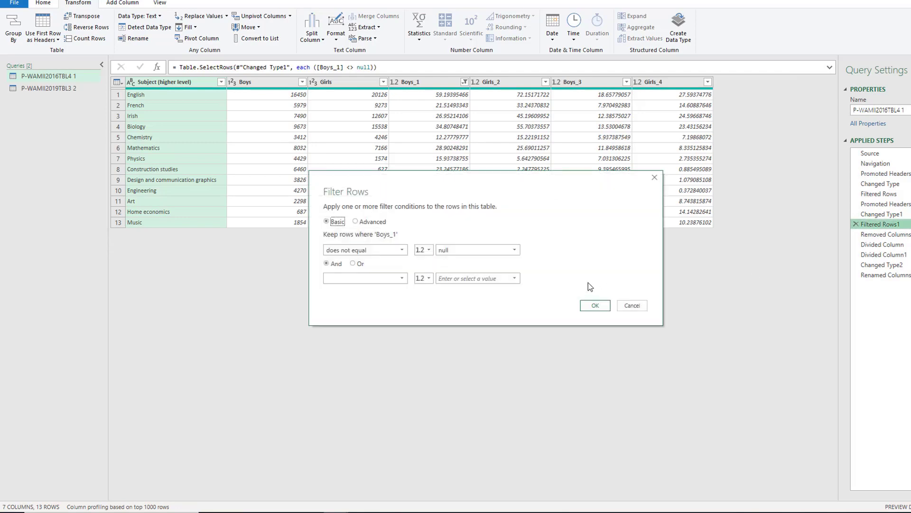
pyautogui.click(595, 305)
pyautogui.click(855, 224)
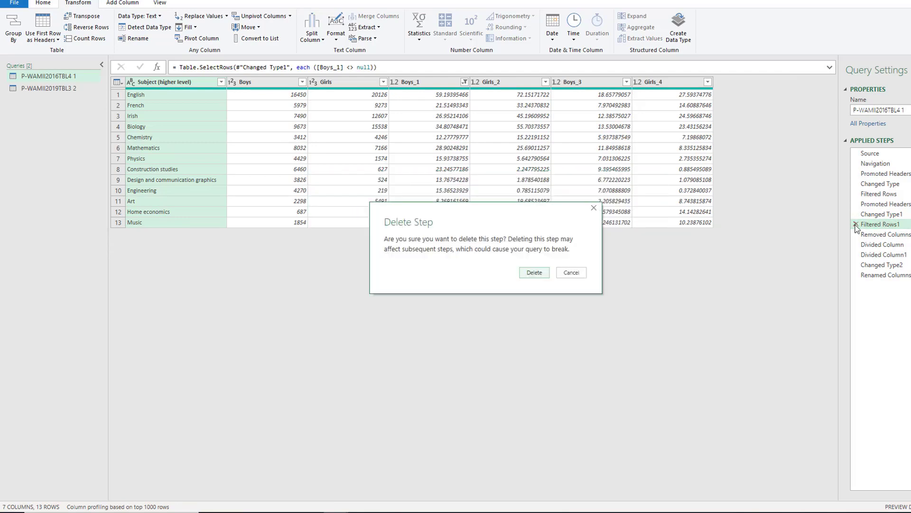
pyautogui.click(535, 274)
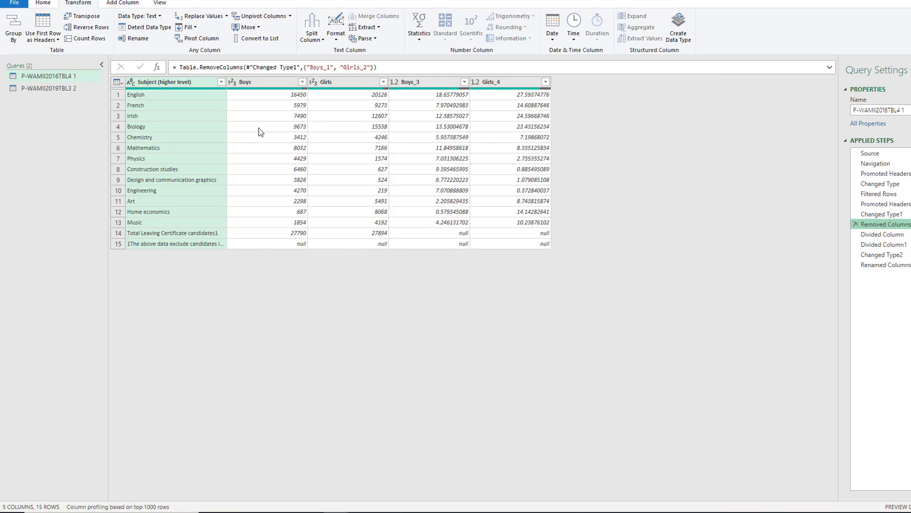
# Filter null values out of the Boys column directly after the 2016 query's Removed Columns step
pyautogui.click(303, 82)
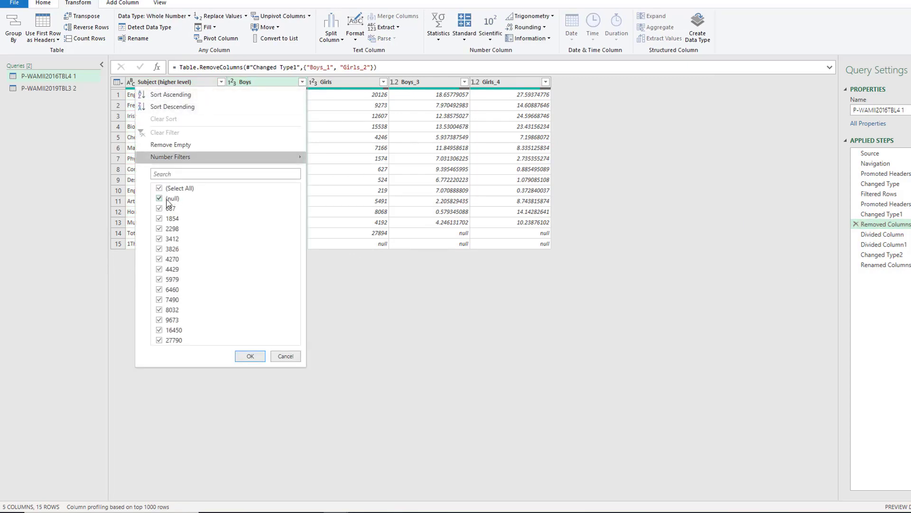
pyautogui.click(160, 198)
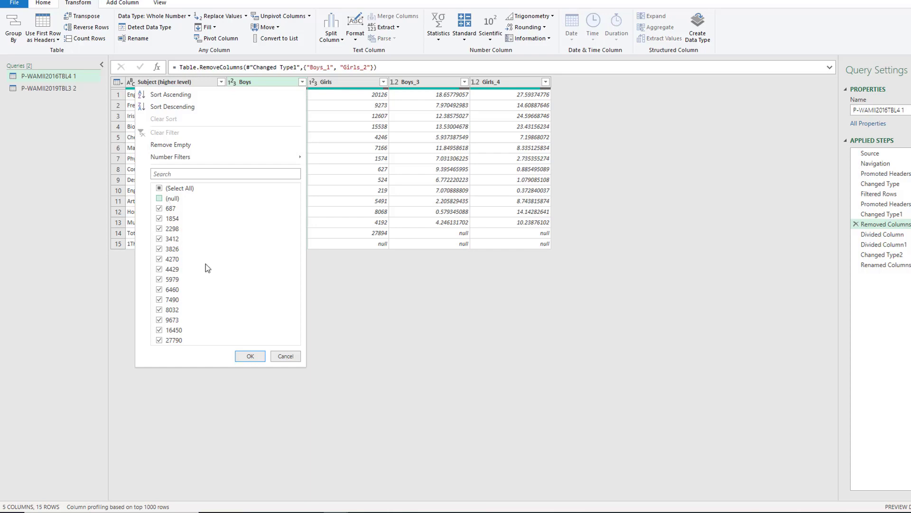
pyautogui.click(252, 356)
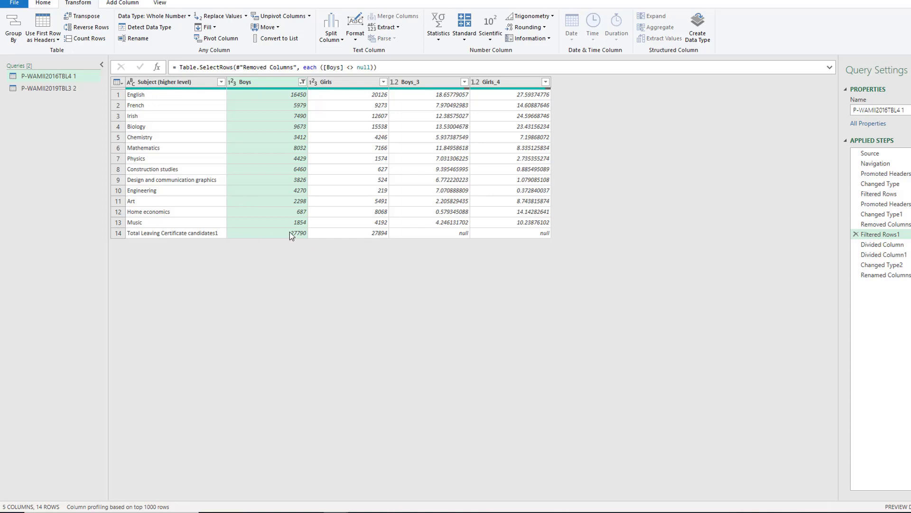
# Merge the 2019 query with P-WAMII2016TBL4 1, matching on Subject (higher level) with a Left Outer join
pyautogui.click(54, 89)
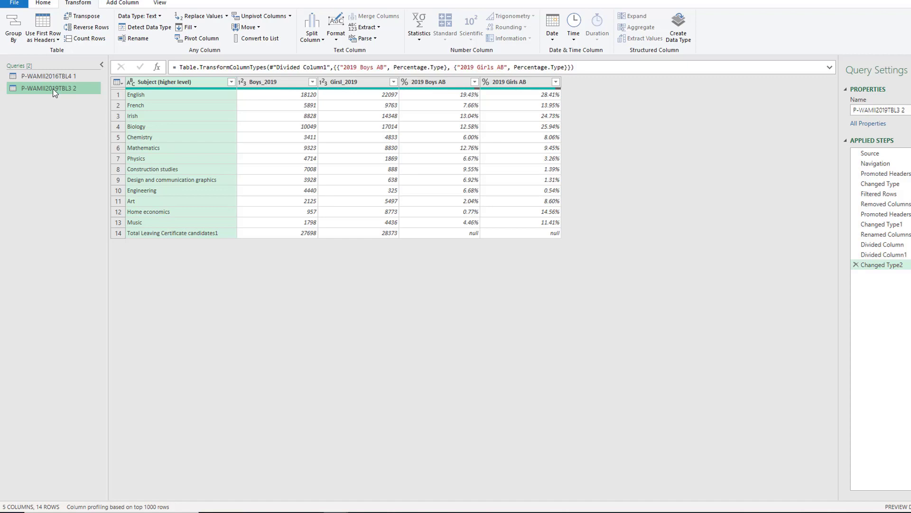
pyautogui.click(43, 3)
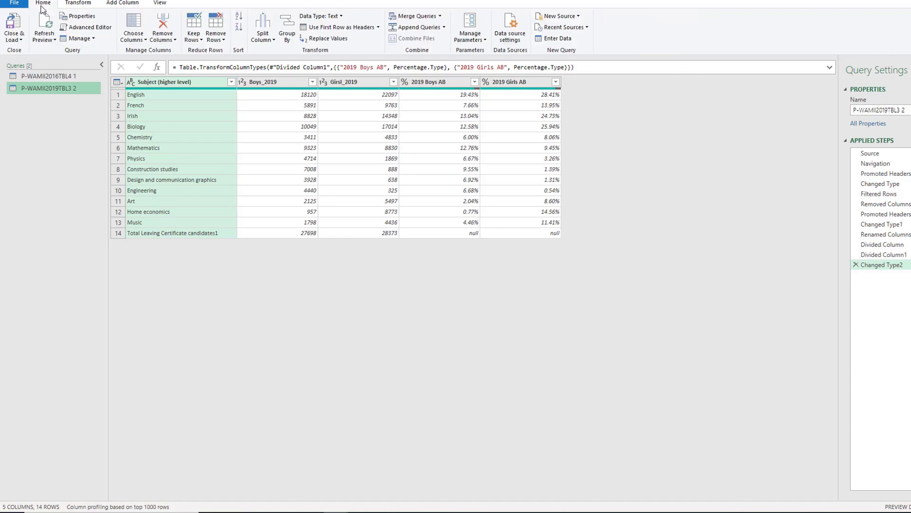
pyautogui.click(436, 18)
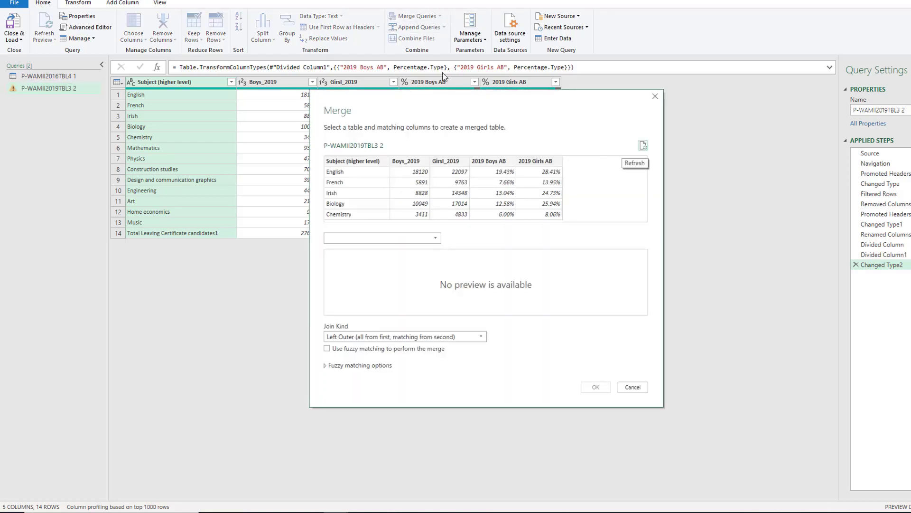
pyautogui.click(435, 238)
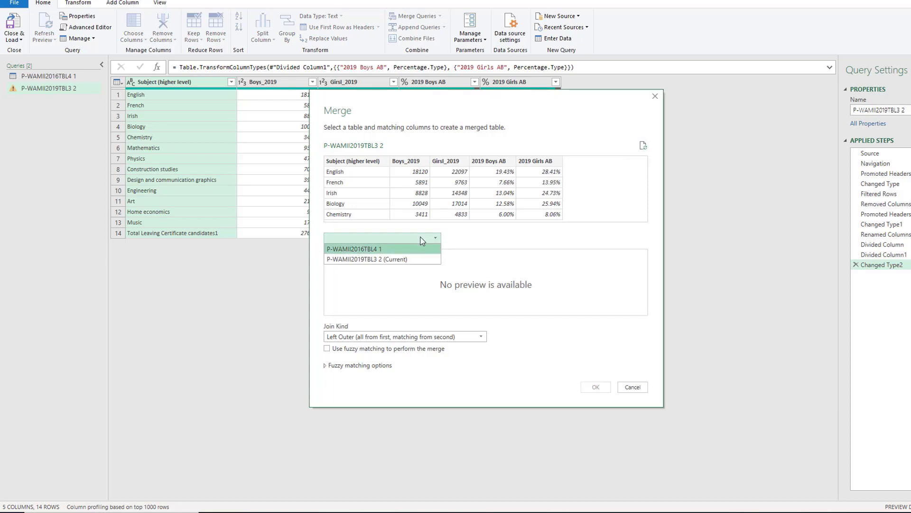
pyautogui.click(422, 240)
pyautogui.click(395, 249)
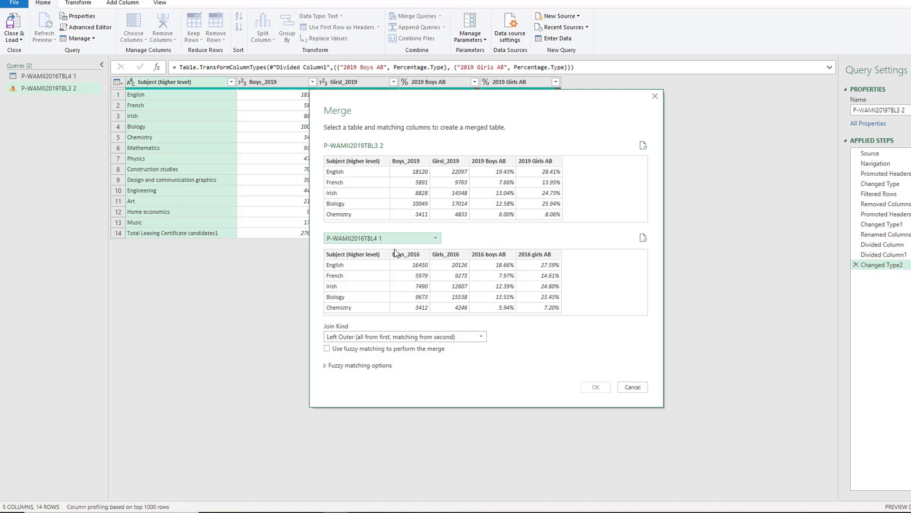
pyautogui.click(342, 161)
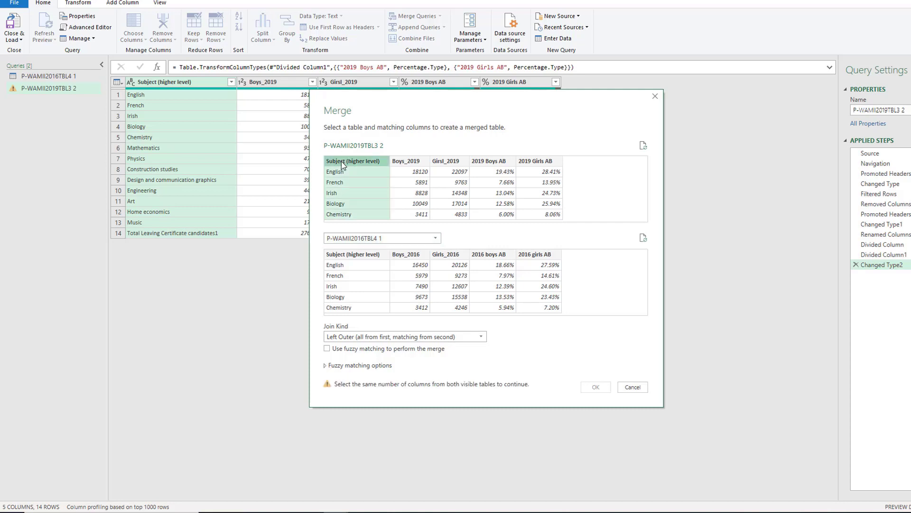
pyautogui.click(347, 255)
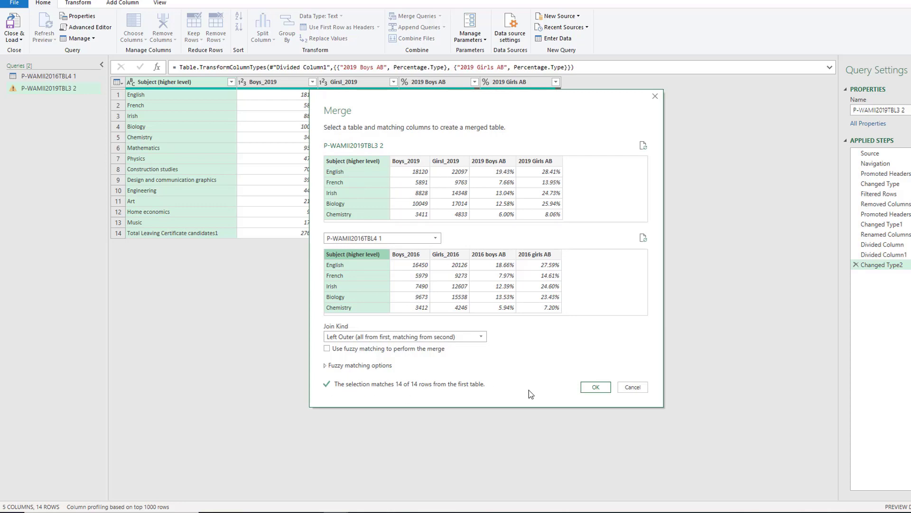
pyautogui.click(596, 387)
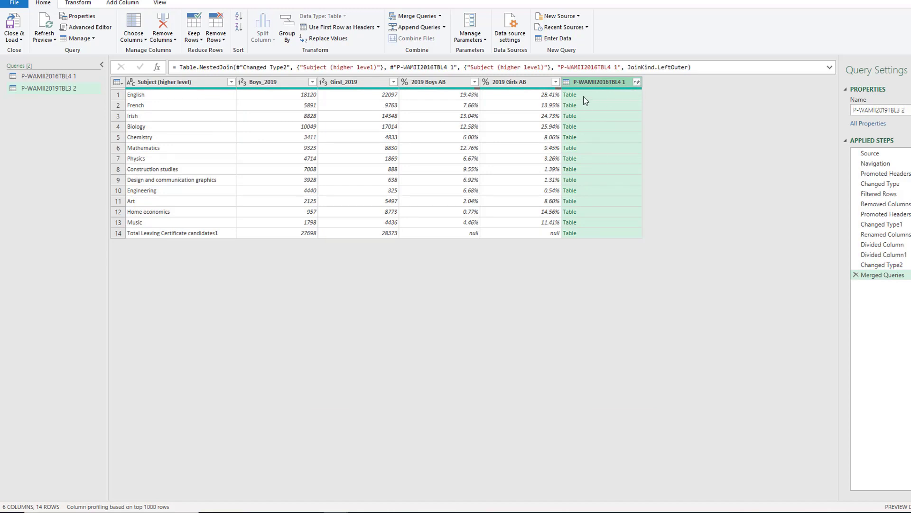
# Expand the merged 2016 table column without Subject (higher level) and without the original column name as prefix
pyautogui.click(637, 84)
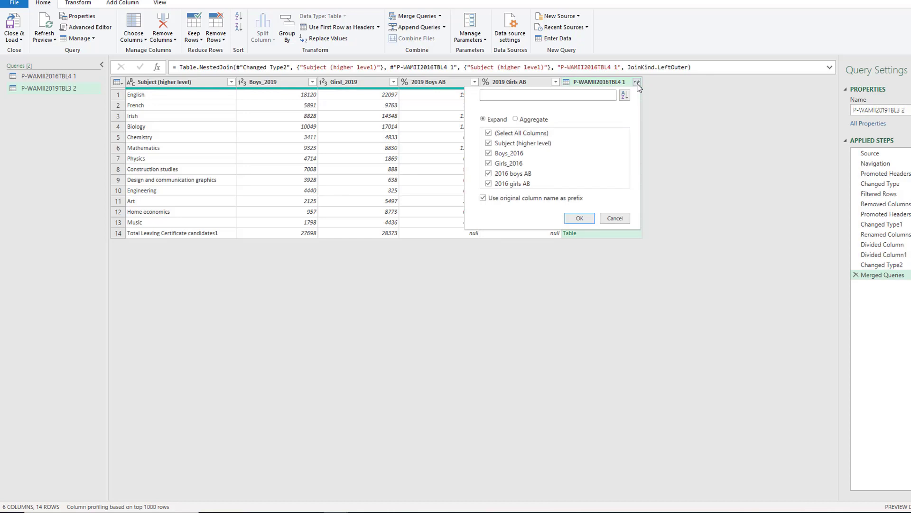
pyautogui.click(496, 199)
pyautogui.click(489, 144)
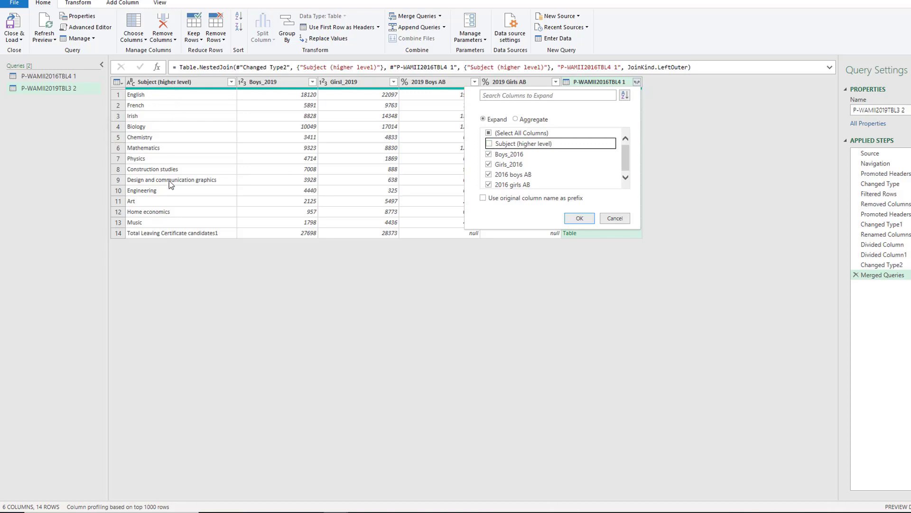
pyautogui.click(580, 218)
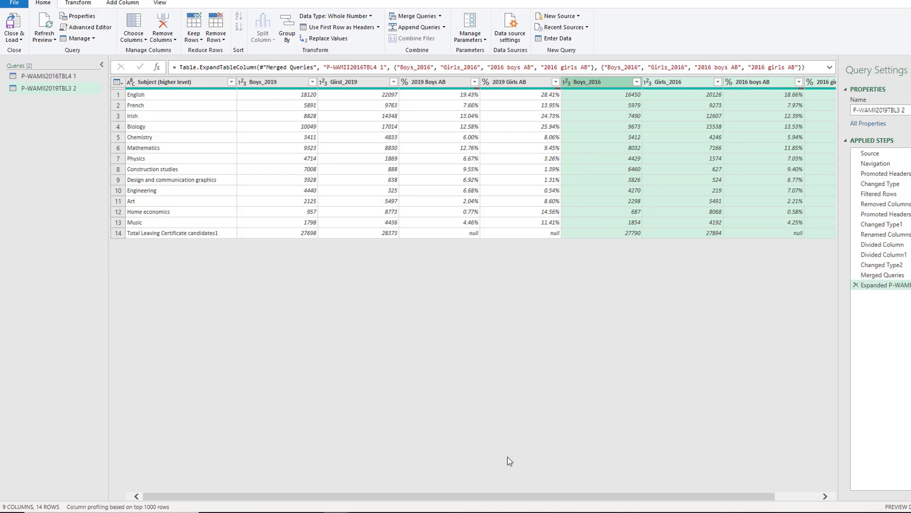
# Close the query editor and load the merged query into the workbook as a table
pyautogui.moveTo(491, 496); pyautogui.dragTo(423, 478)
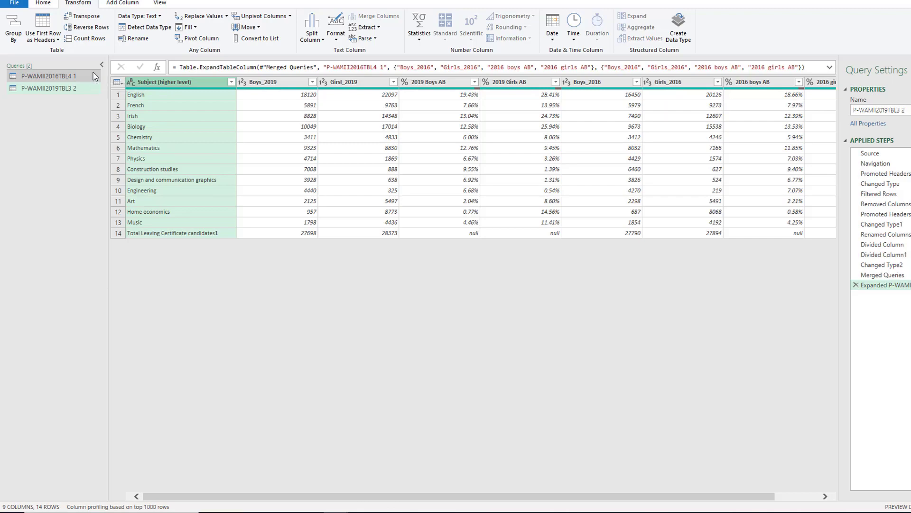
pyautogui.click(14, 3)
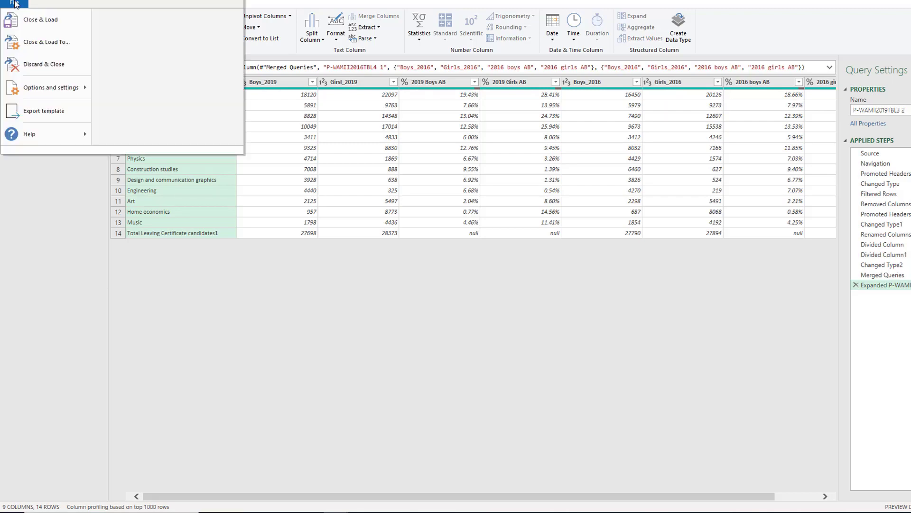
pyautogui.click(48, 24)
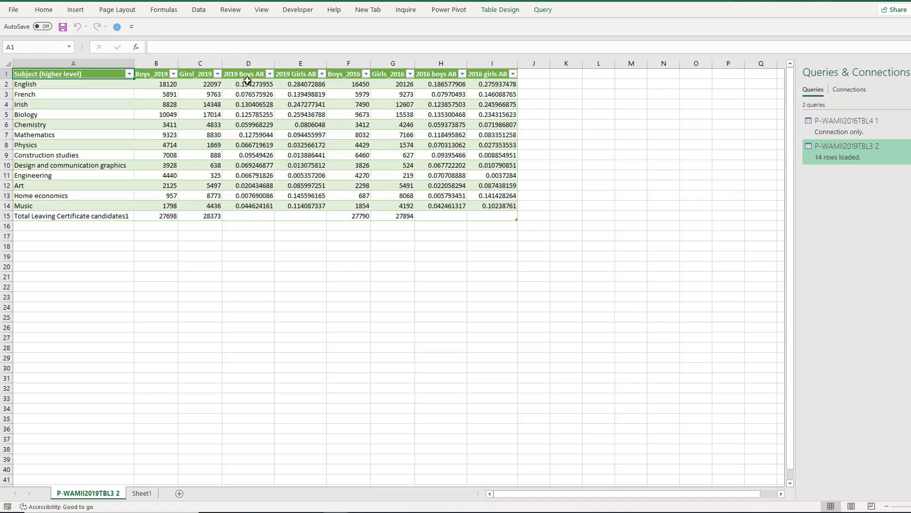
# Format the values of the 2019 and 2016 boys and girls AB columns as Percentage
pyautogui.moveTo(247, 89); pyautogui.dragTo(307, 218)
pyautogui.moveTo(441, 84); pyautogui.dragTo(486, 214)
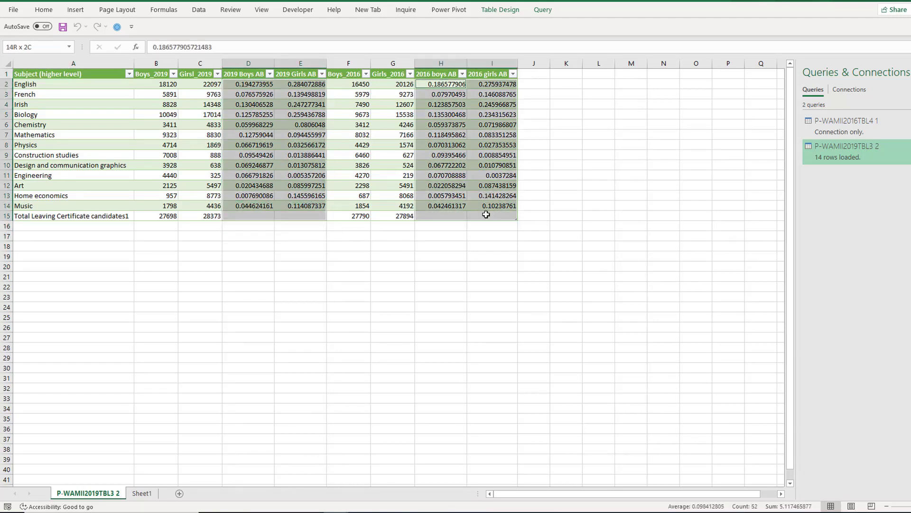
pyautogui.click(44, 9)
pyautogui.click(414, 30)
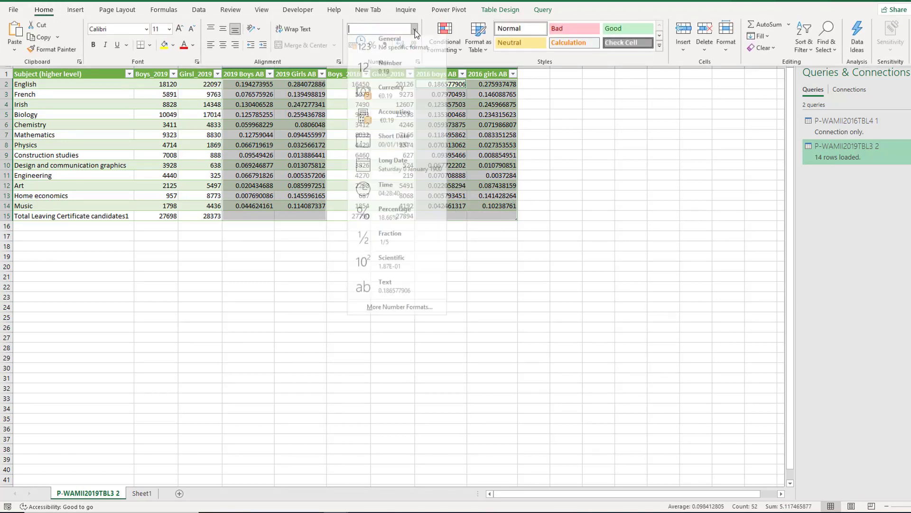
pyautogui.click(393, 219)
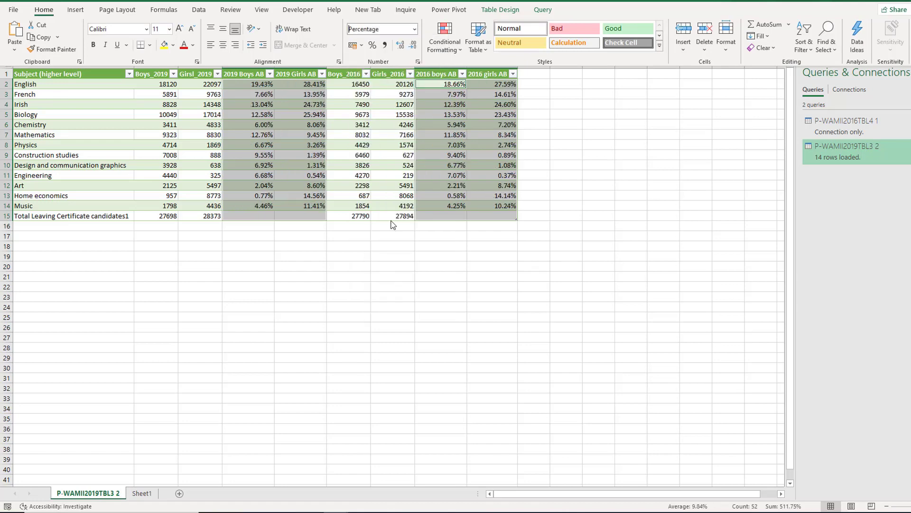
# Apply comma style without decimals to the 2019 and 2016 boys and girls candidate number columns
pyautogui.click(155, 82)
pyautogui.moveTo(151, 83); pyautogui.dragTo(207, 212)
pyautogui.moveTo(348, 87); pyautogui.dragTo(407, 215)
pyautogui.click(44, 10)
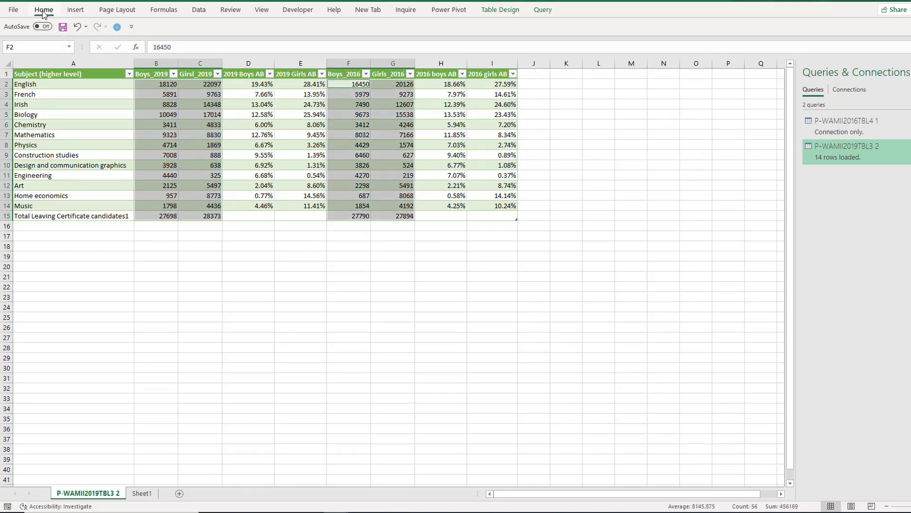
pyautogui.click(385, 45)
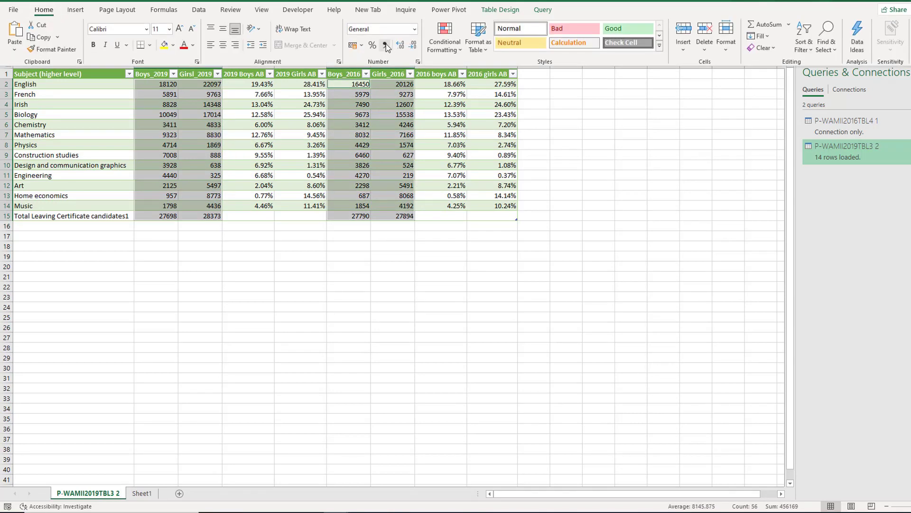
pyautogui.click(413, 45)
pyautogui.click(413, 45)
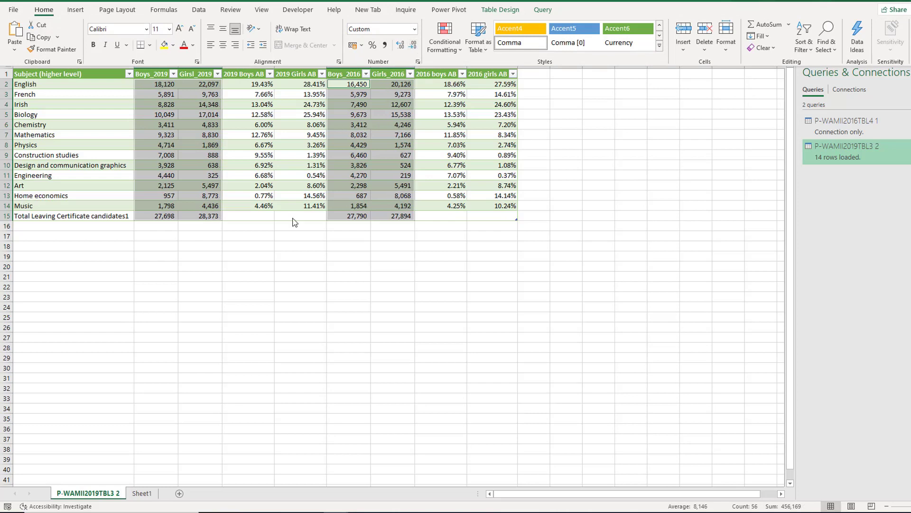
# Calculate the average of D2:D14 in the total row of the 2019 Boys AB column with the AVERAGE function
pyautogui.click(274, 259)
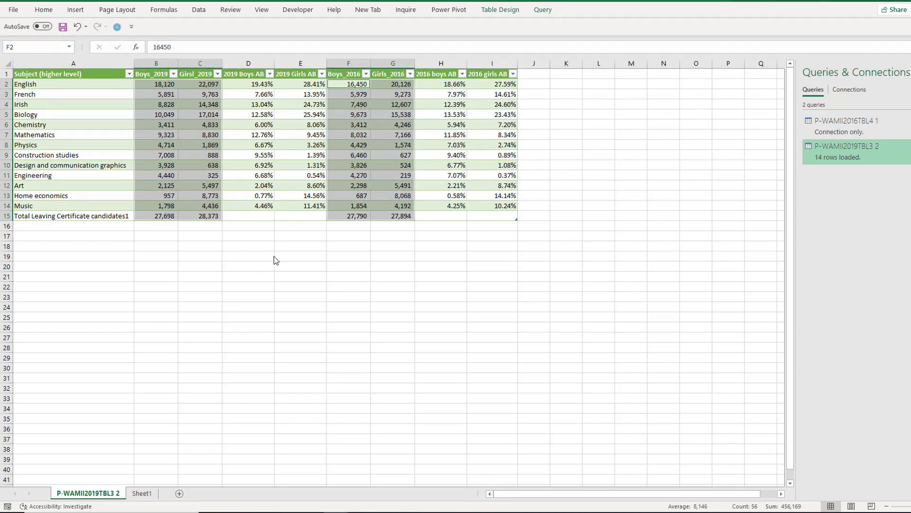
pyautogui.click(232, 254)
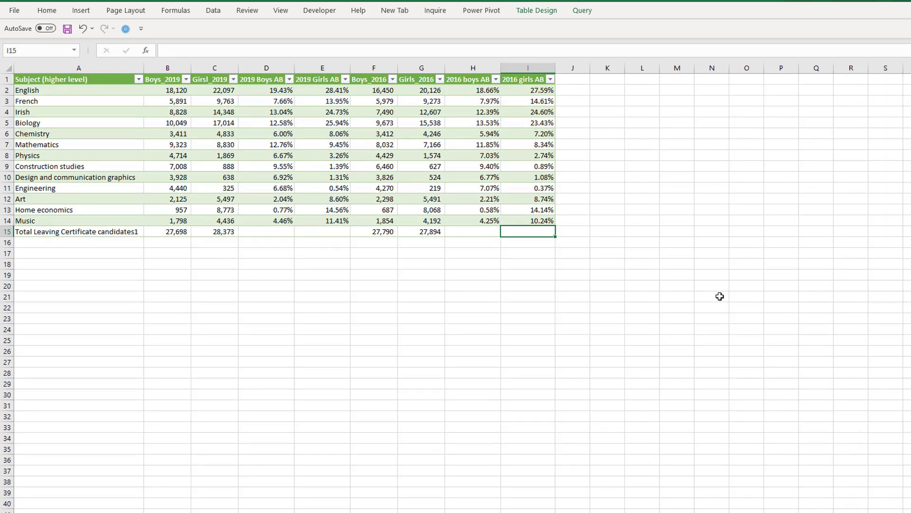
pyautogui.scroll(1, 455, 288)
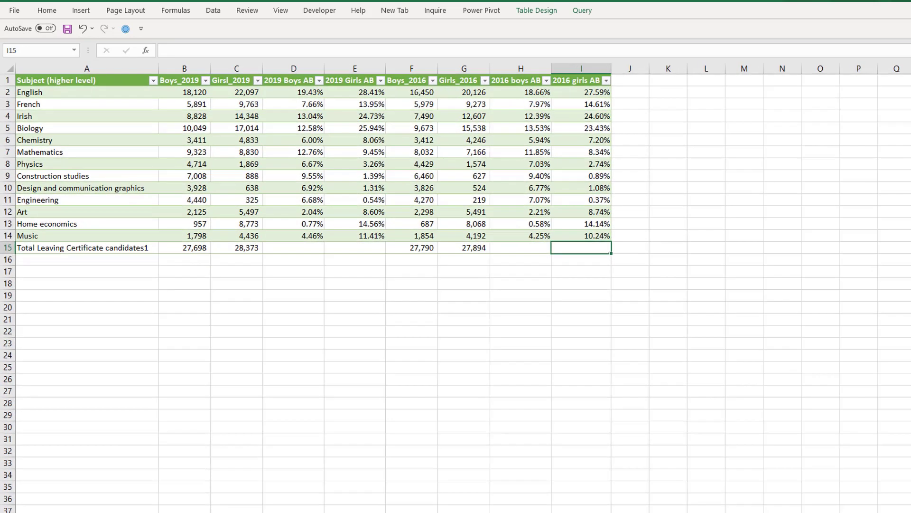
pyautogui.scroll(1, 456, 288)
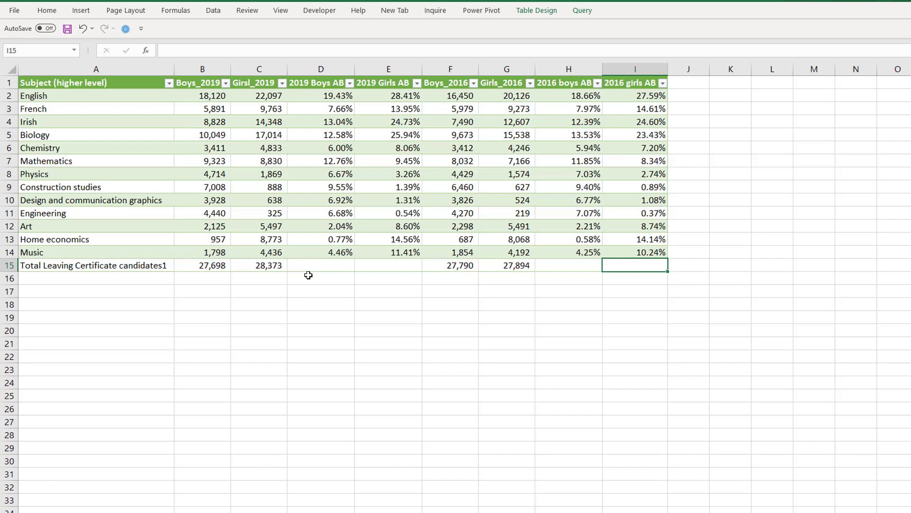
pyautogui.moveTo(309, 95); pyautogui.dragTo(313, 247)
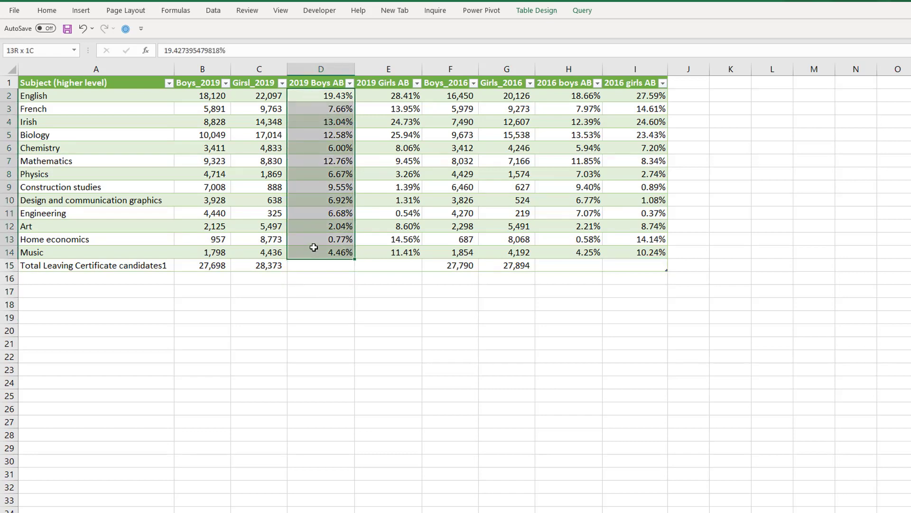
pyautogui.click(314, 266)
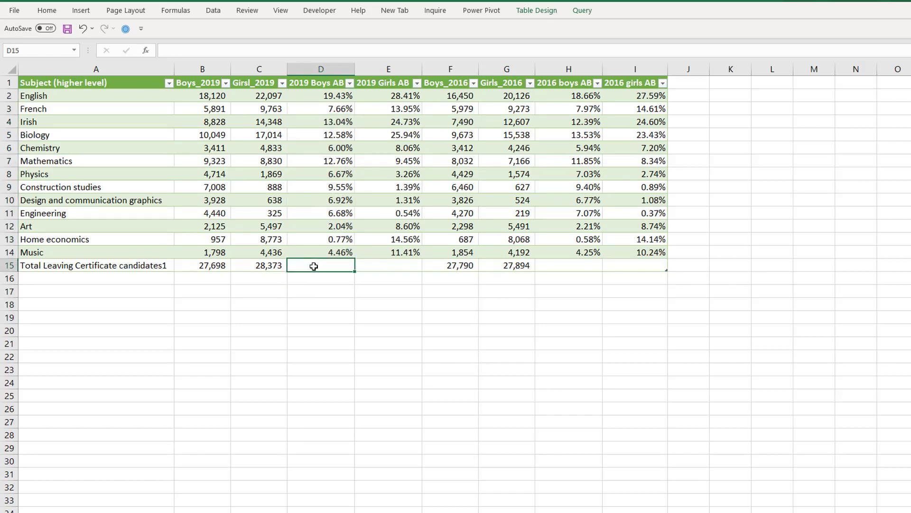
pyautogui.write('=a')
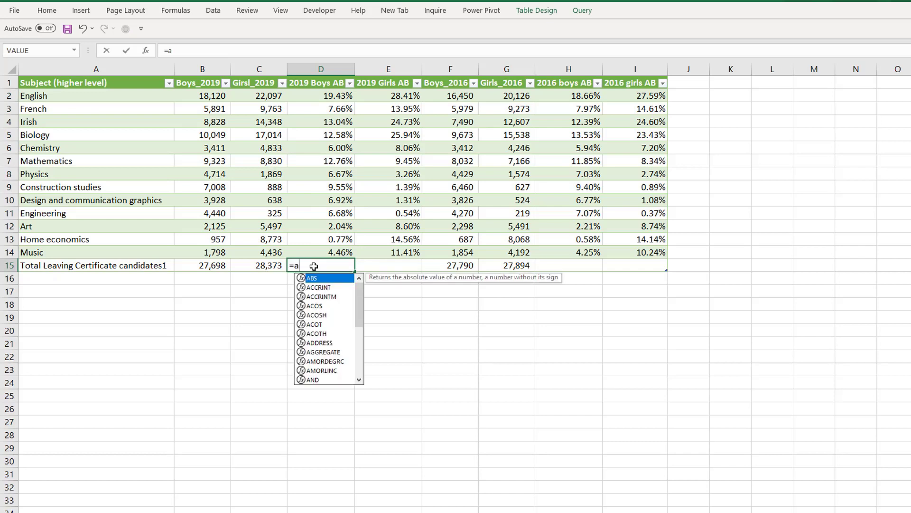
pyautogui.write('v')
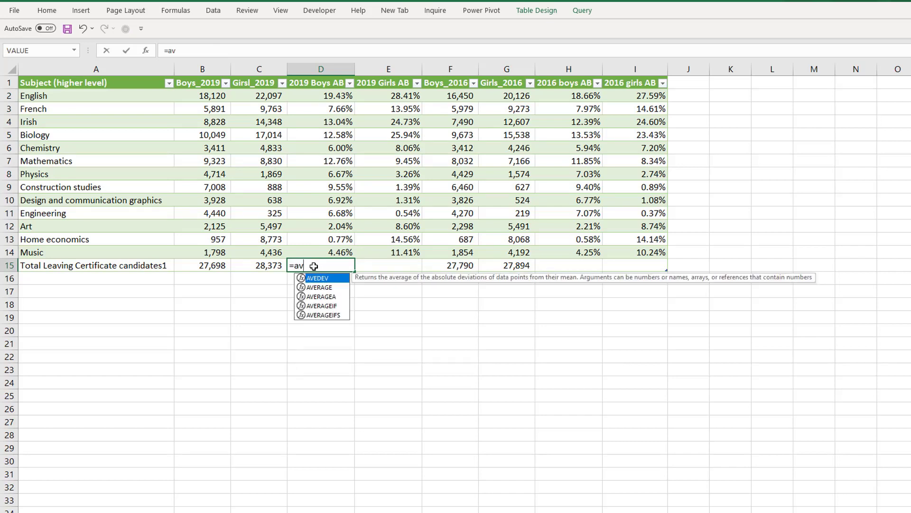
pyautogui.press('Down')
pyautogui.press('Tab')
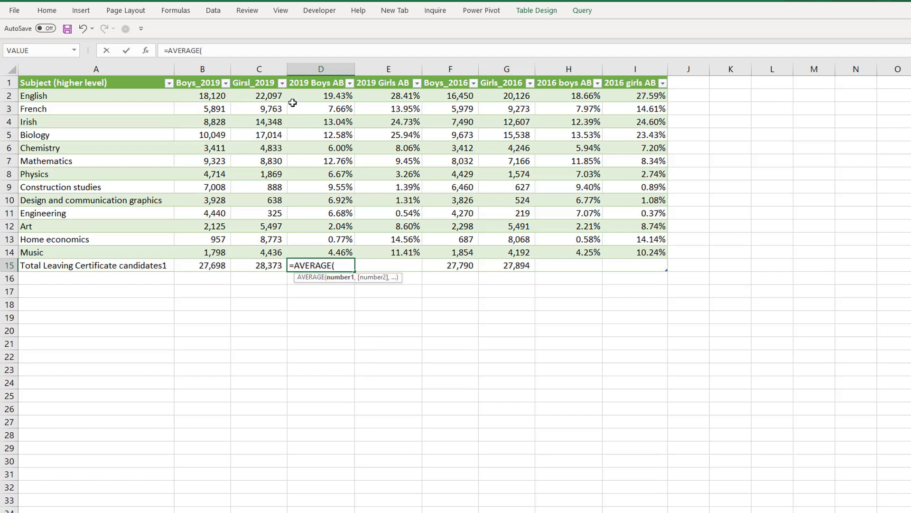
pyautogui.moveTo(306, 95); pyautogui.dragTo(293, 251)
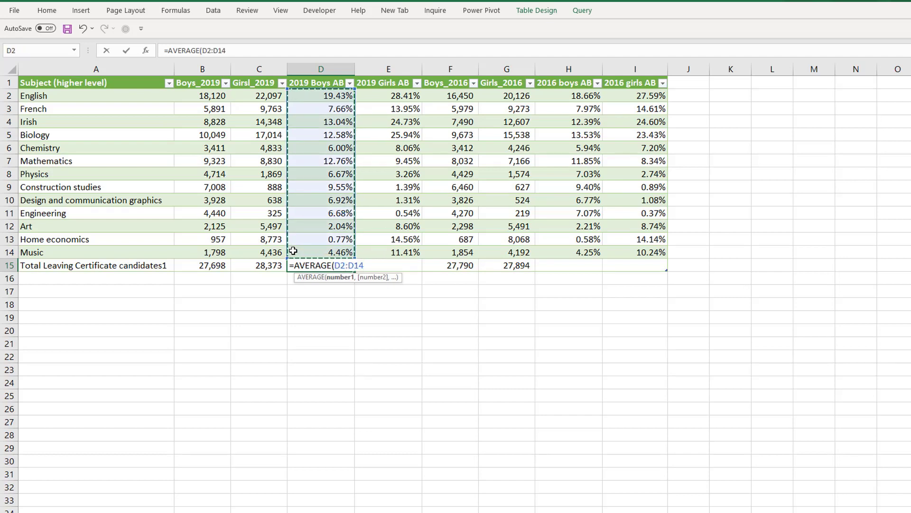
pyautogui.press('Return')
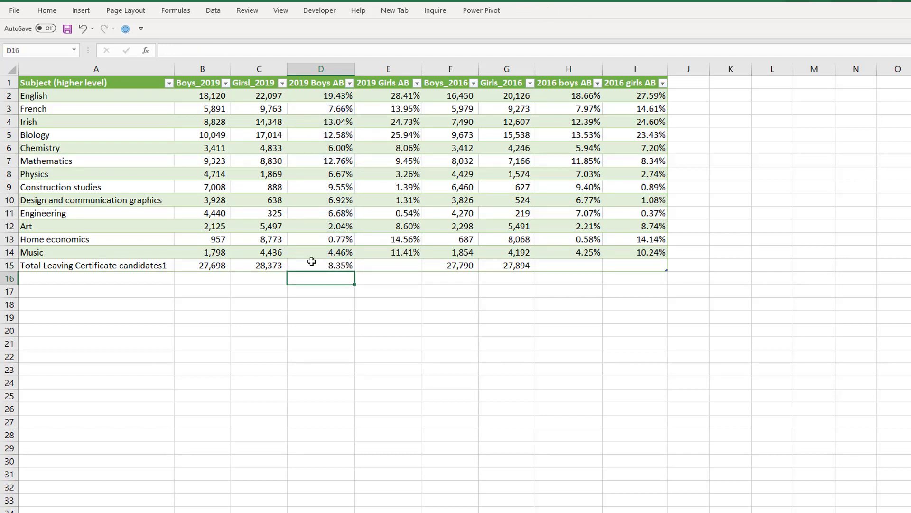
# Copy the 2019 Boys AB average formula to the total row of the 2019 Girls AB, 2016 boys AB and 2016 girls AB columns
pyautogui.click(311, 260)
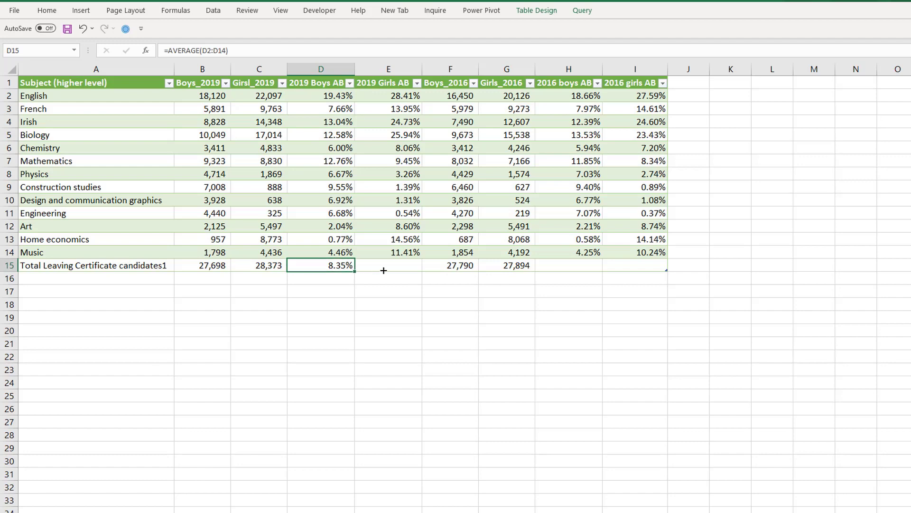
pyautogui.moveTo(405, 269); pyautogui.dragTo(404, 270)
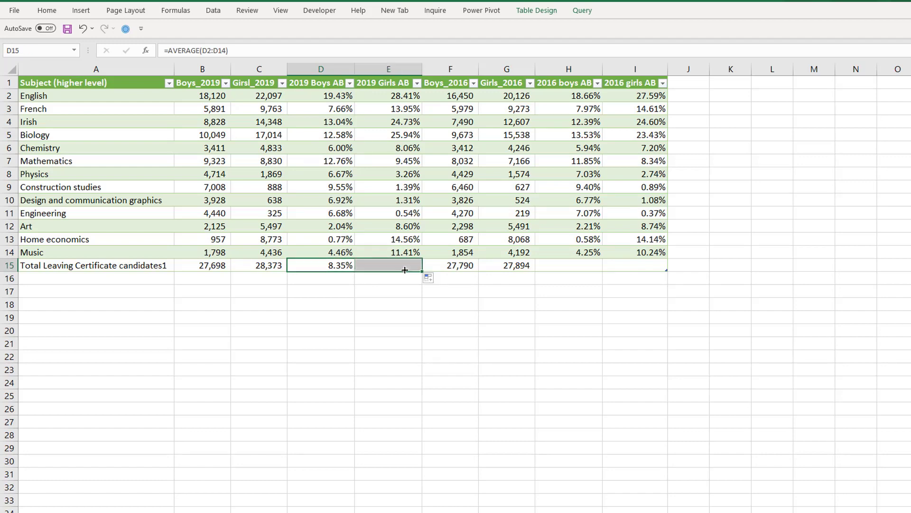
pyautogui.hotkey('ctrl', 'c')
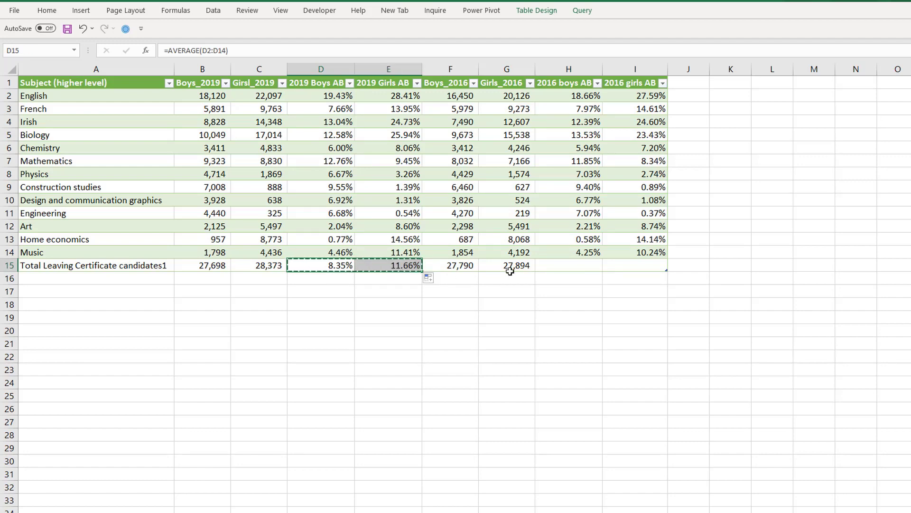
pyautogui.click(546, 272)
pyautogui.click(552, 268)
pyautogui.hotkey('ctrl', 'v')
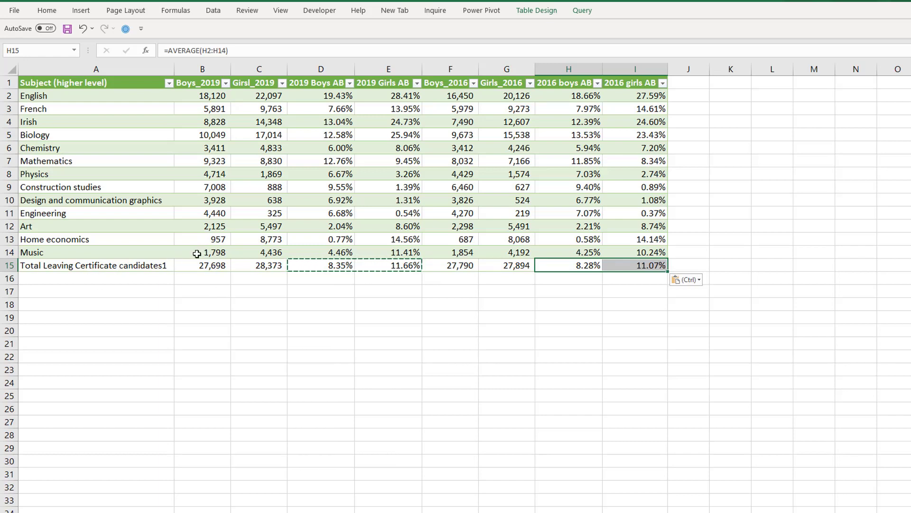
# Examine the Boys_2019 subject figures alongside the total candidate numbers for 2019 and 2016 boys
pyautogui.moveTo(197, 252); pyautogui.dragTo(209, 97)
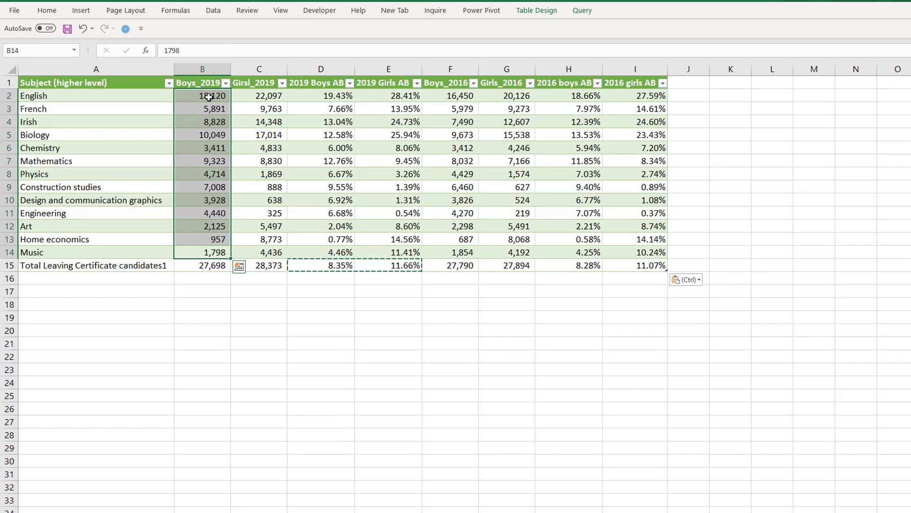
pyautogui.click(180, 265)
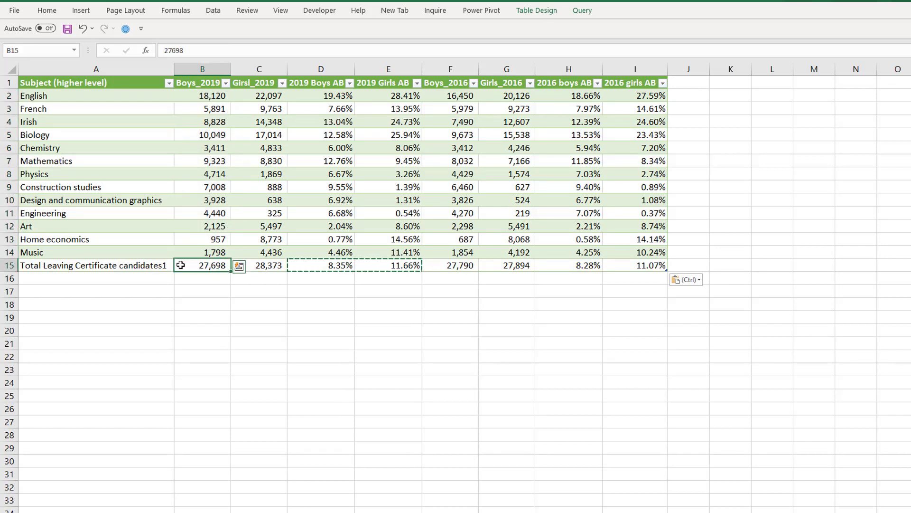
pyautogui.click(136, 266)
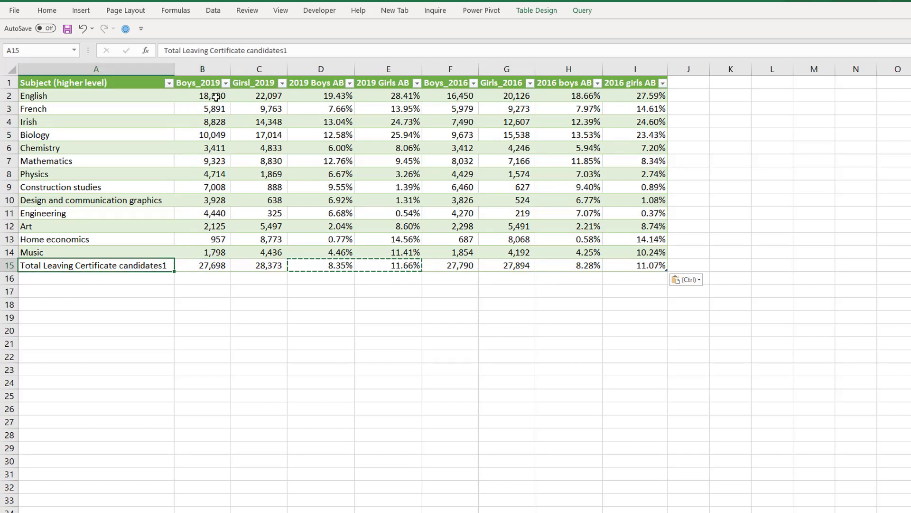
pyautogui.moveTo(211, 95); pyautogui.dragTo(202, 253)
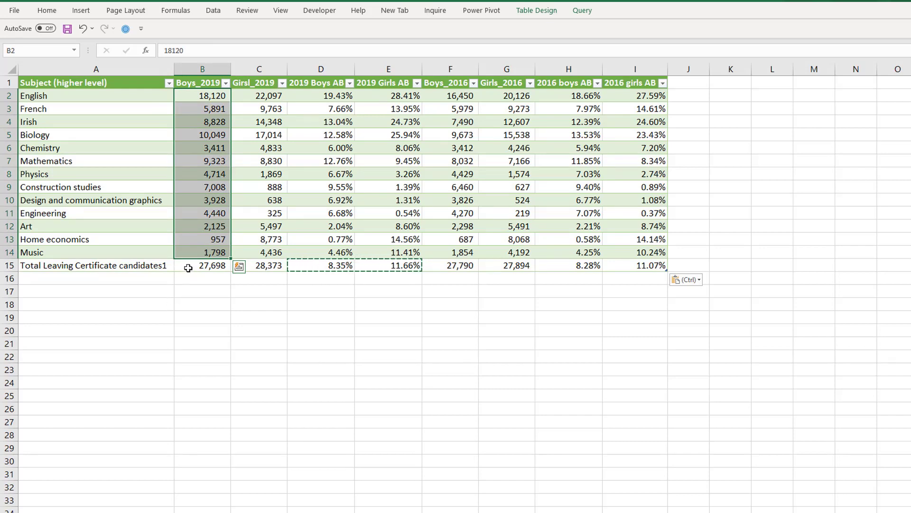
pyautogui.click(188, 267)
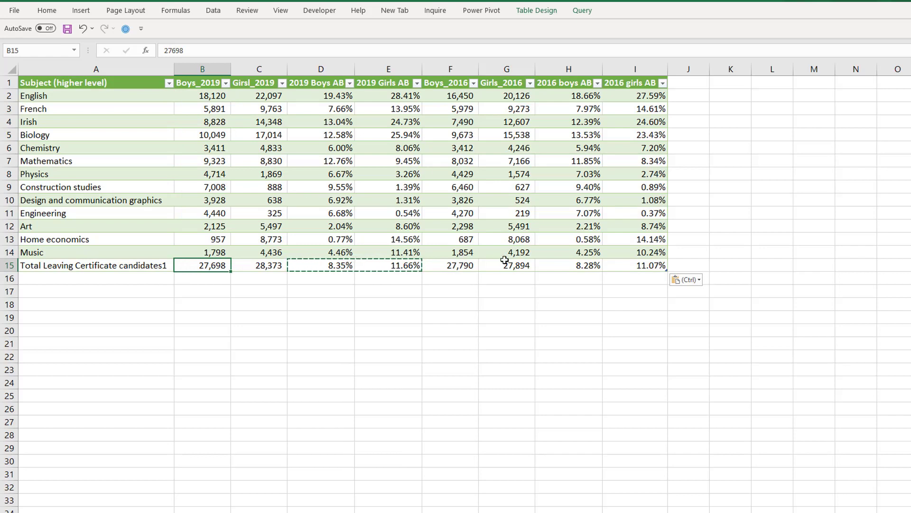
pyautogui.click(451, 262)
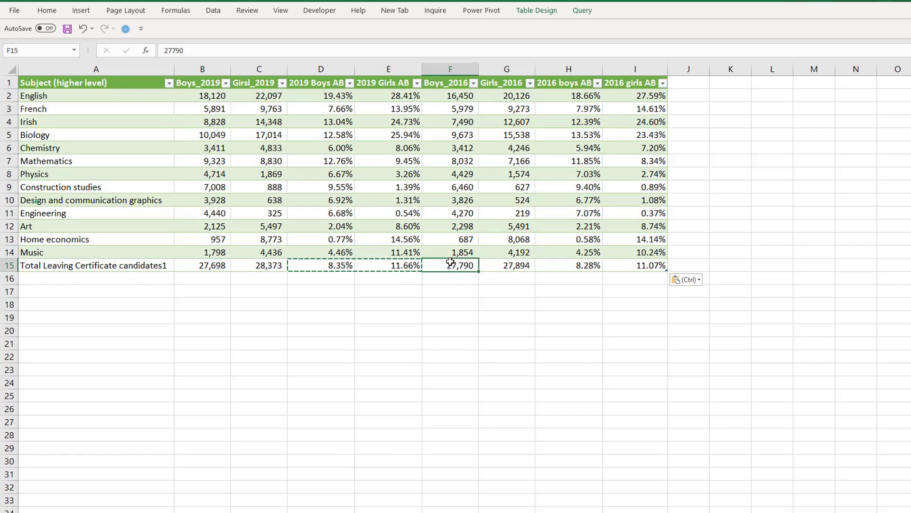
# Copy the table headers from Boys_2019 through 2016 girls AB into row 20, starting at B20
pyautogui.moveTo(191, 81); pyautogui.dragTo(631, 81)
pyautogui.hotkey('ctrl', 'c')
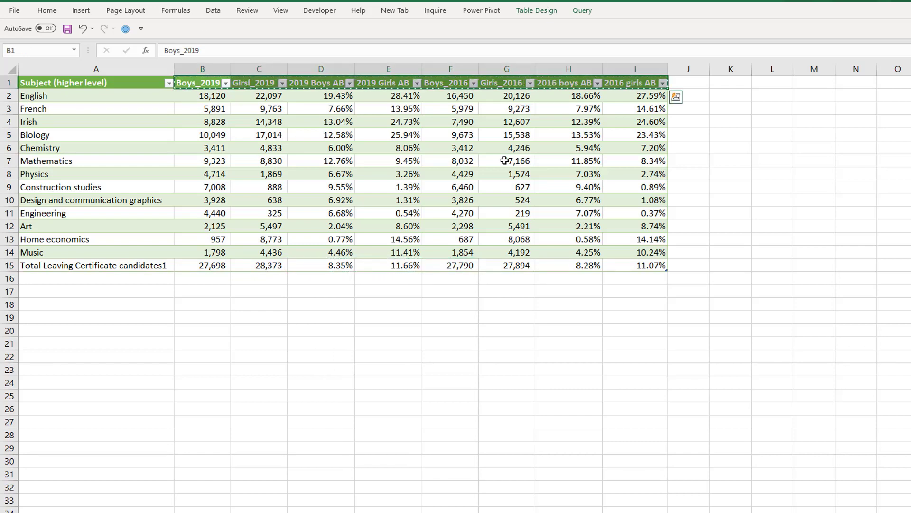
pyautogui.click(195, 331)
pyautogui.rightClick(196, 332)
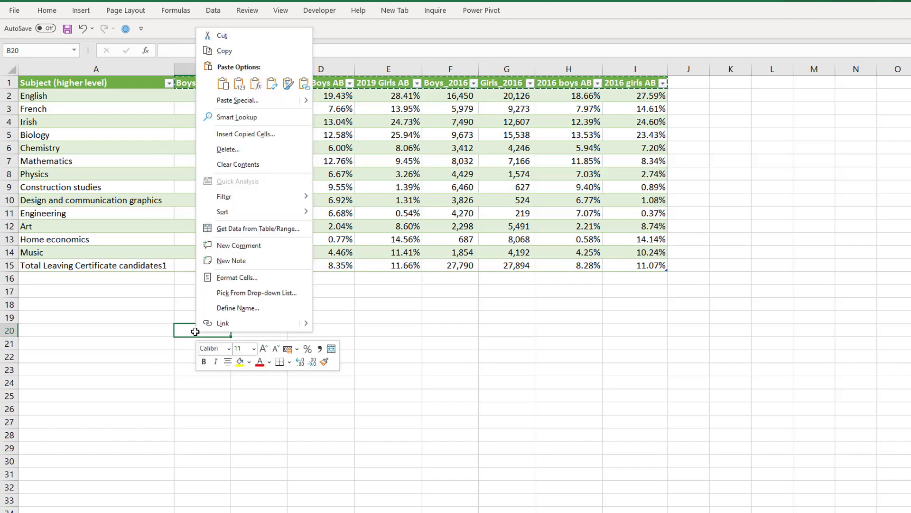
pyautogui.click(224, 86)
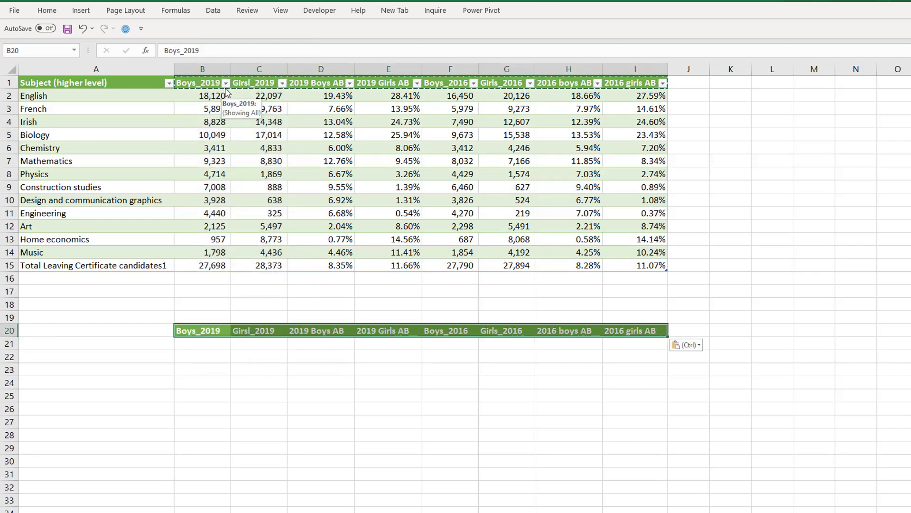
# Add the headings "% increase in boys" in J20 and "% increase in girls" in K20, and autofit both columns
pyautogui.click(686, 334)
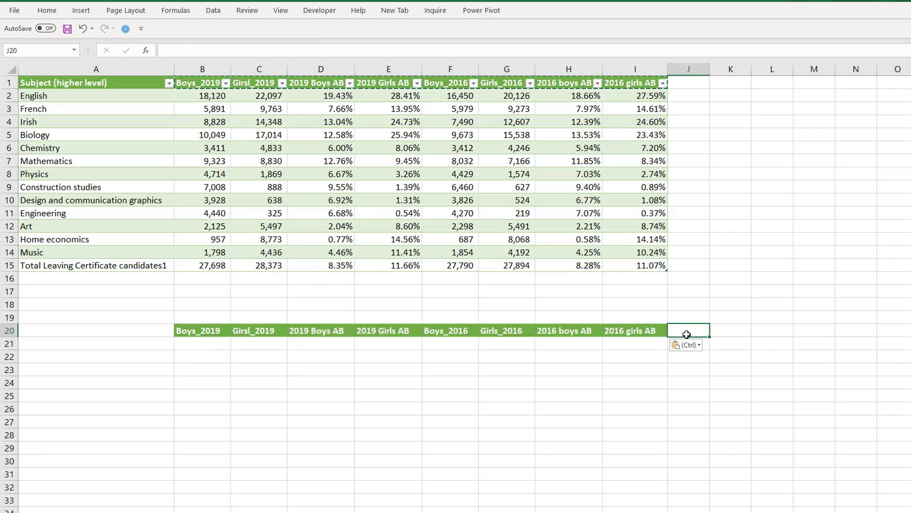
pyautogui.write('% increase in b')
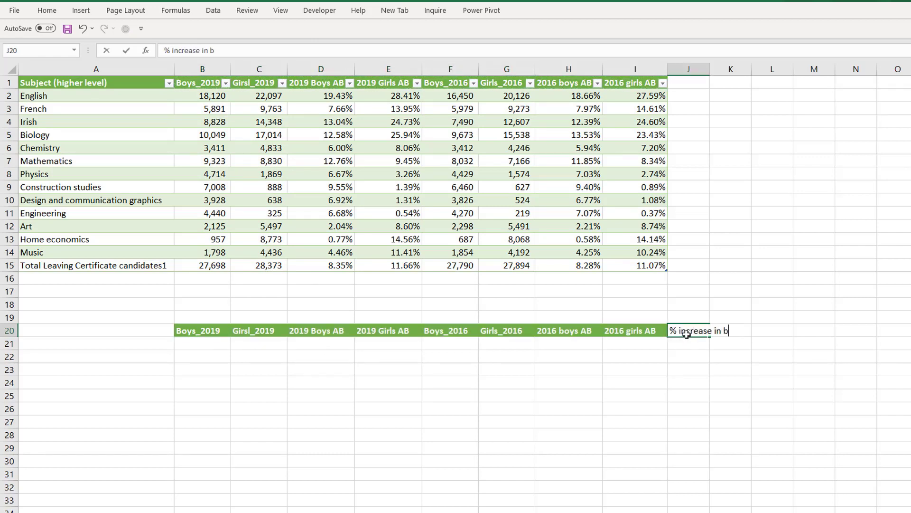
pyautogui.write('oys')
pyautogui.press('Tab')
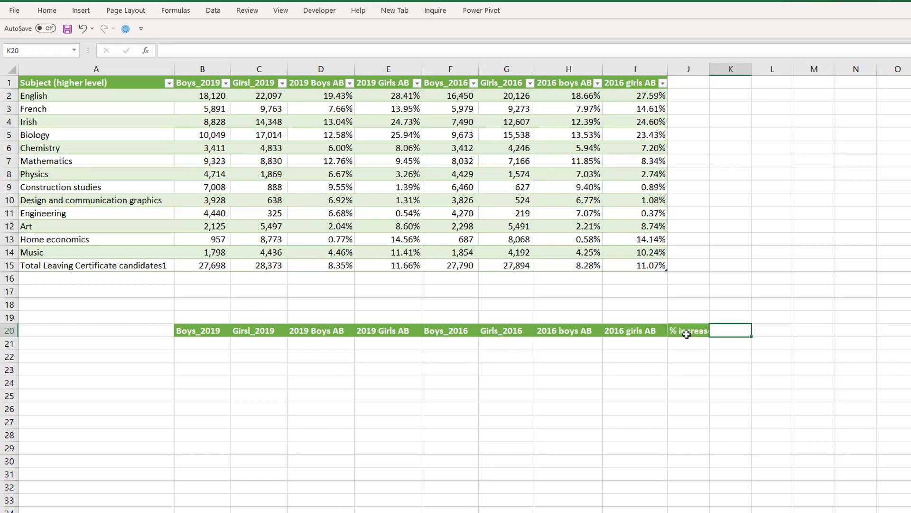
pyautogui.write('% increase in girs')
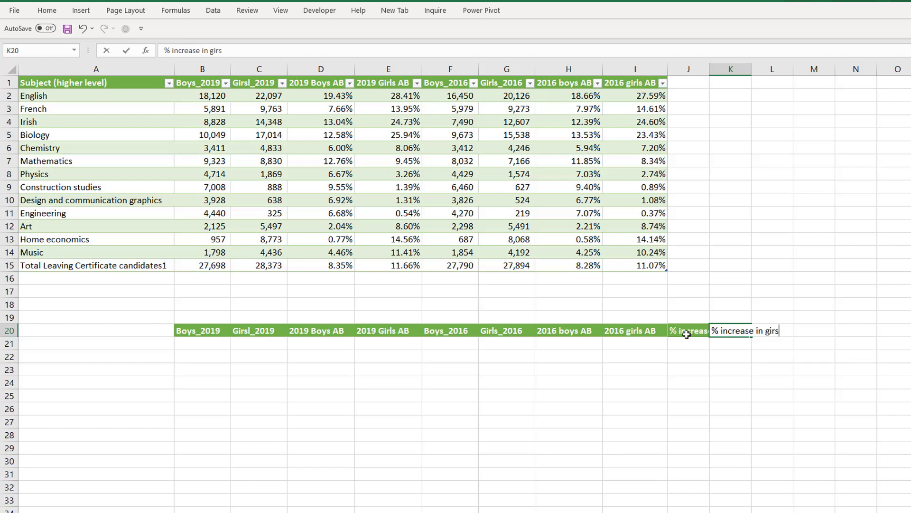
pyautogui.write('ls')
pyautogui.press('Return')
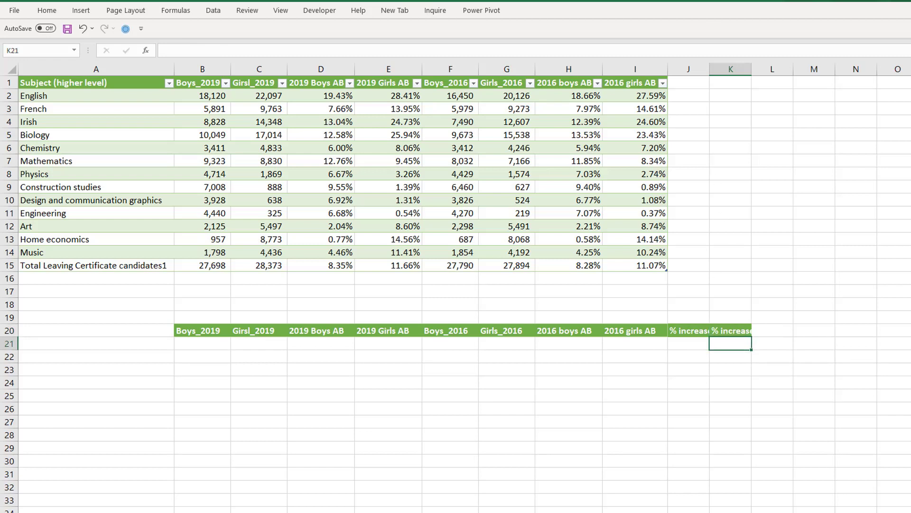
pyautogui.doubleClick(709, 71)
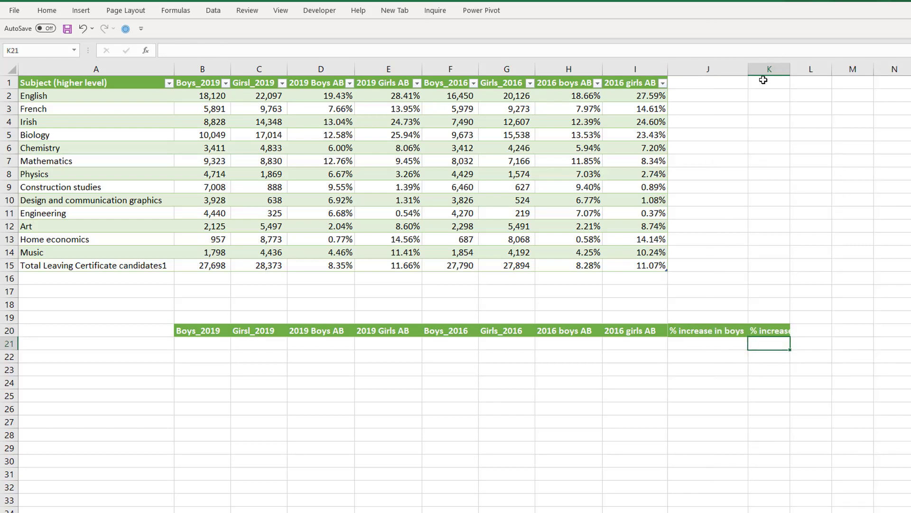
pyautogui.doubleClick(791, 69)
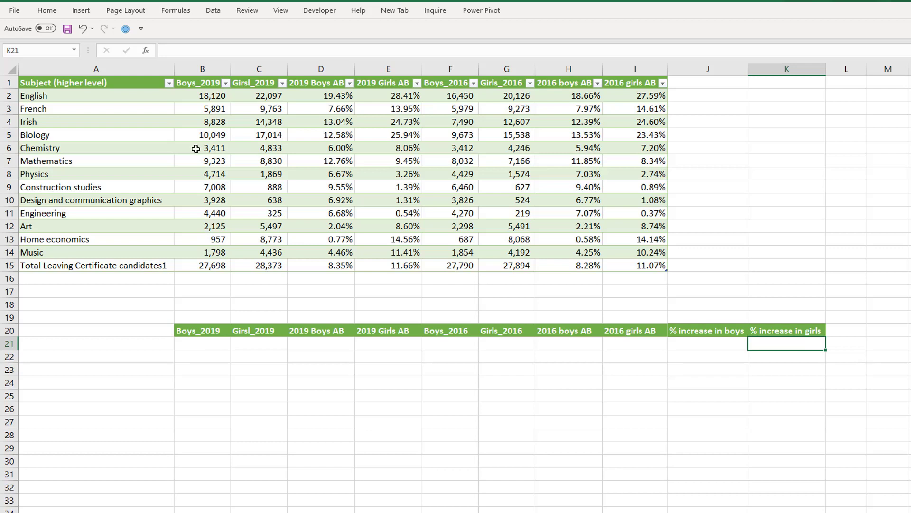
# On Sheet1, start a data validation rule for cell E4 that allows a list
pyautogui.moveTo(106, 96); pyautogui.dragTo(90, 265)
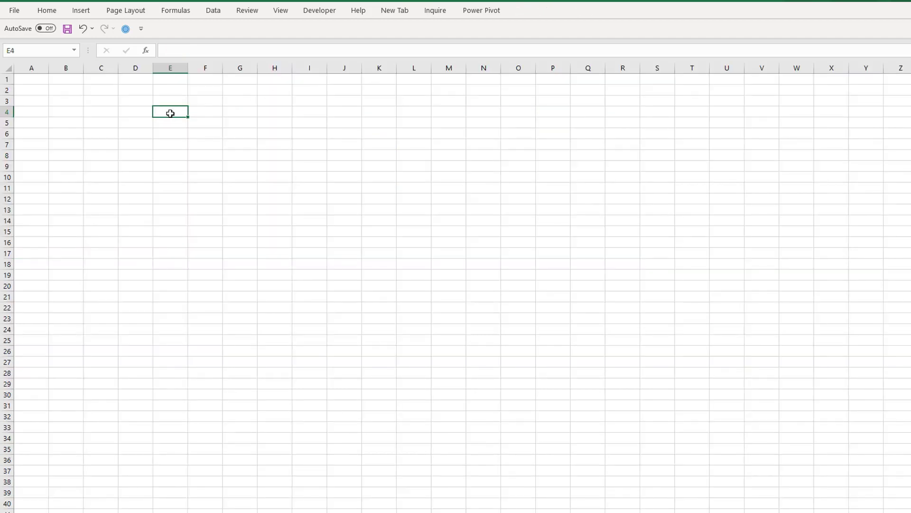
pyautogui.click(82, 11)
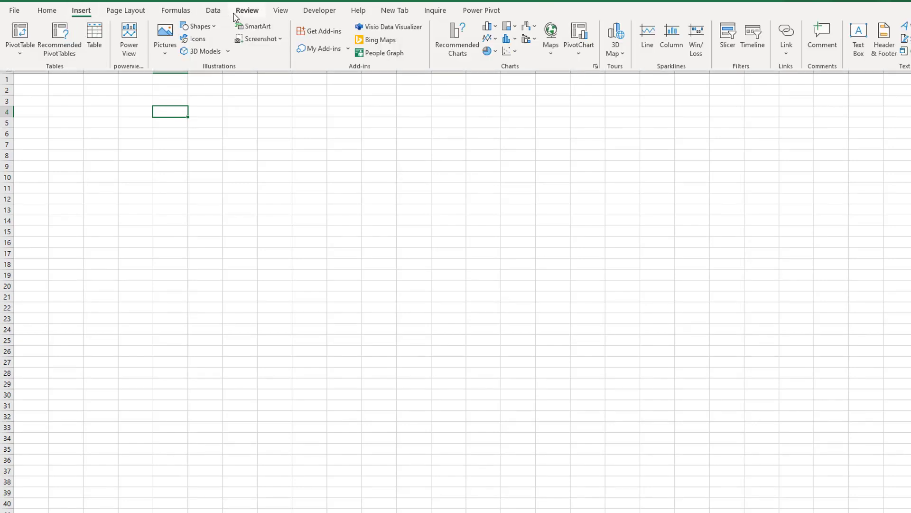
pyautogui.click(213, 10)
pyautogui.click(565, 51)
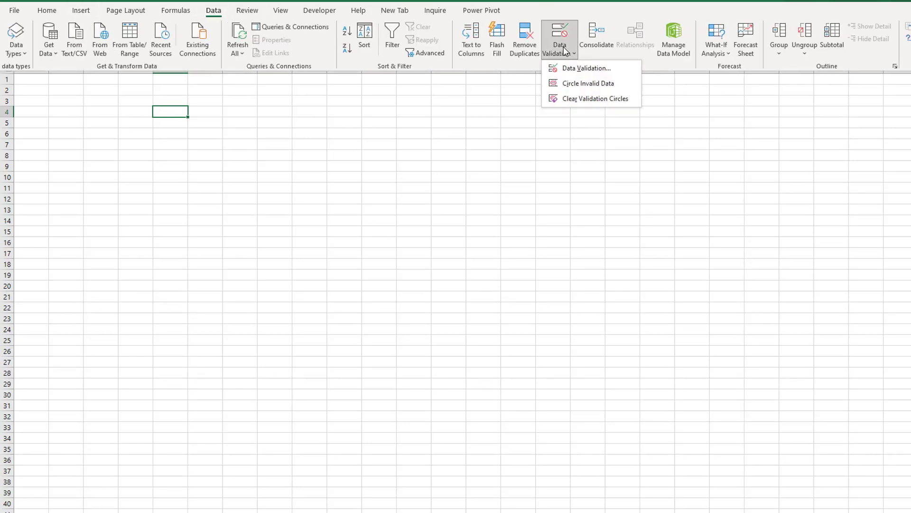
pyautogui.click(572, 69)
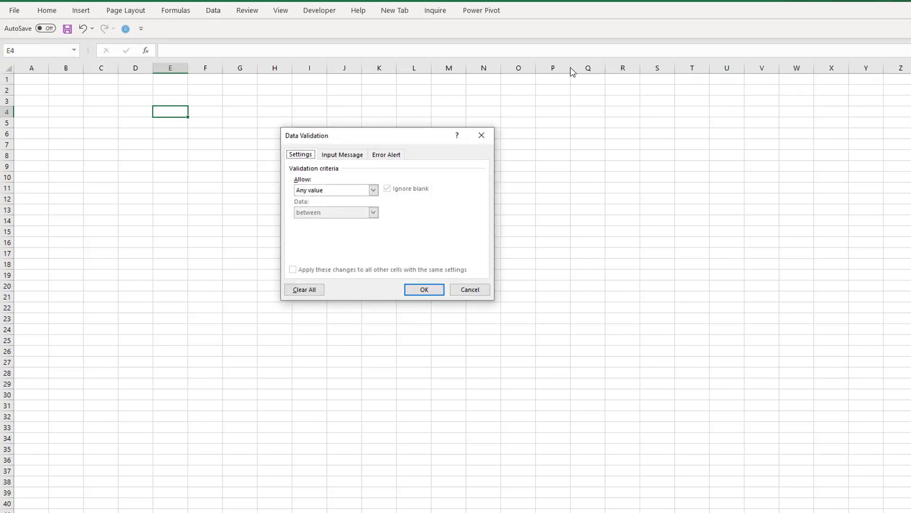
pyautogui.click(374, 190)
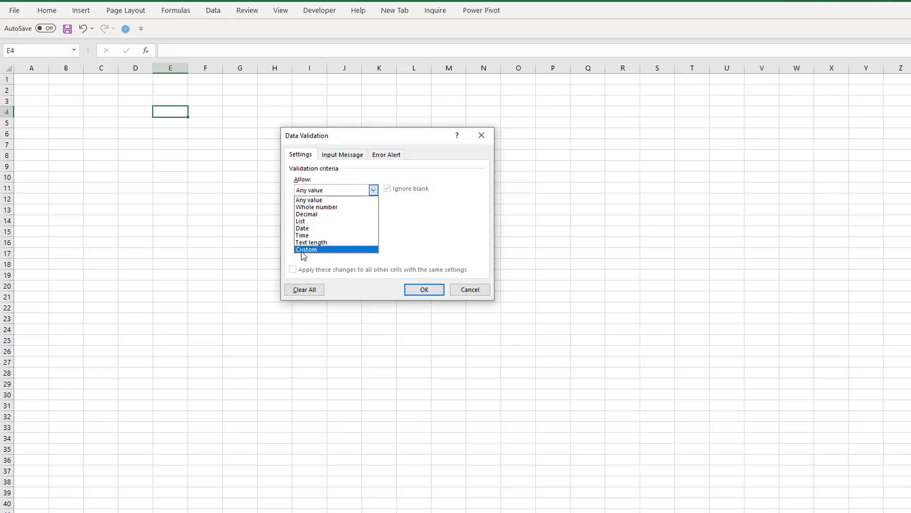
pyautogui.click(307, 221)
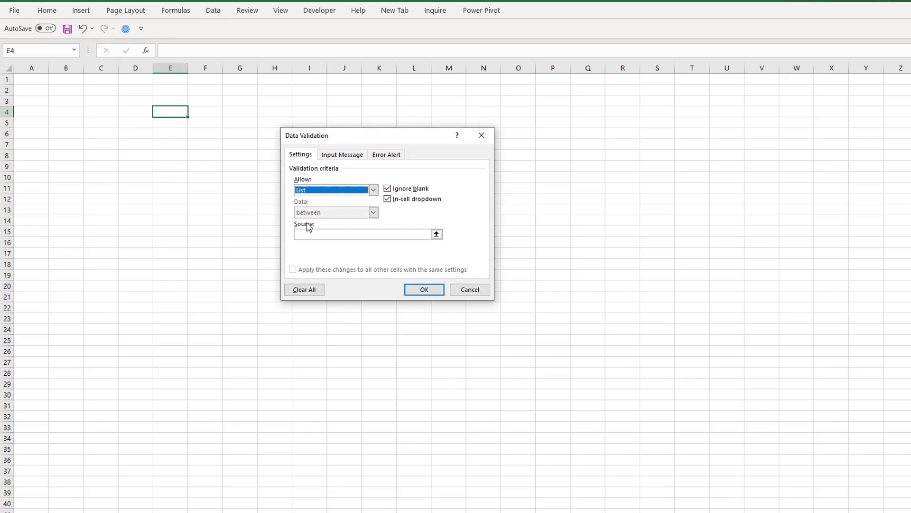
# Use the subject names in A2:A15 of the P-WAMII2019TBL3 2 sheet as the validation list's source and apply the rule
pyautogui.click(436, 234)
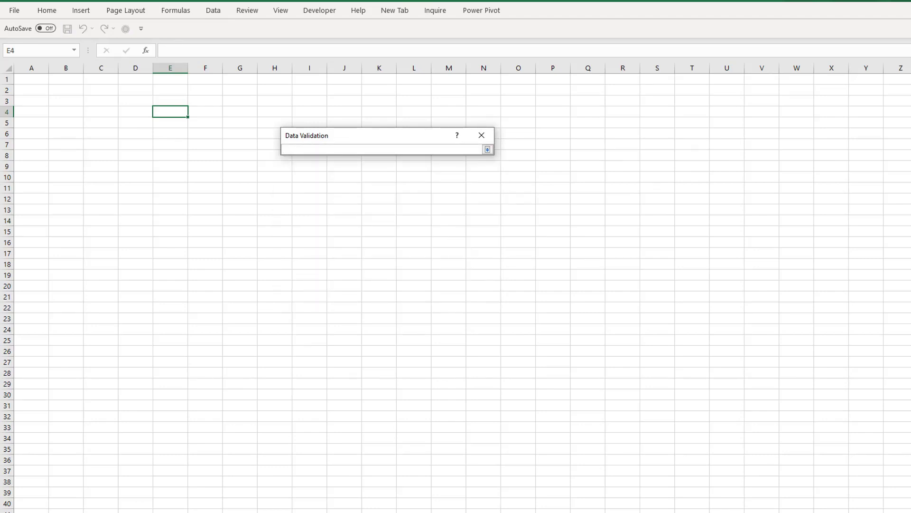
pyautogui.click(125, 510)
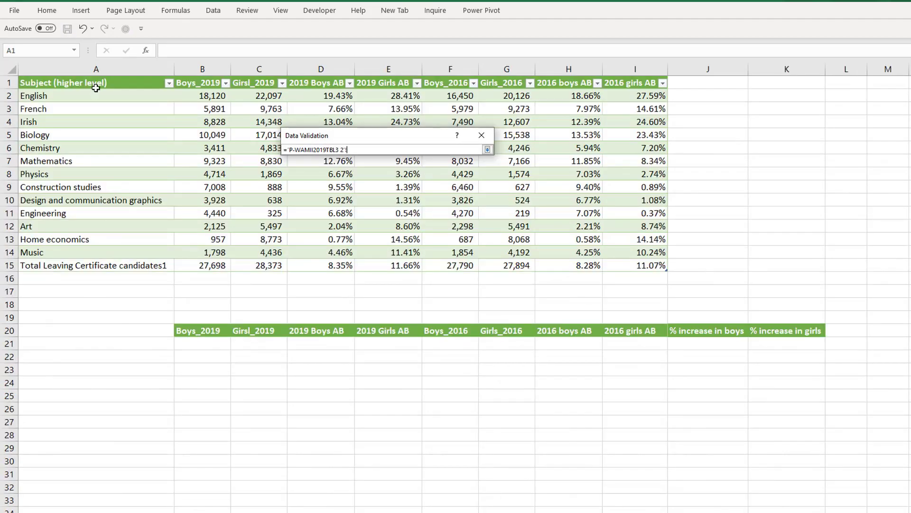
pyautogui.click(96, 68)
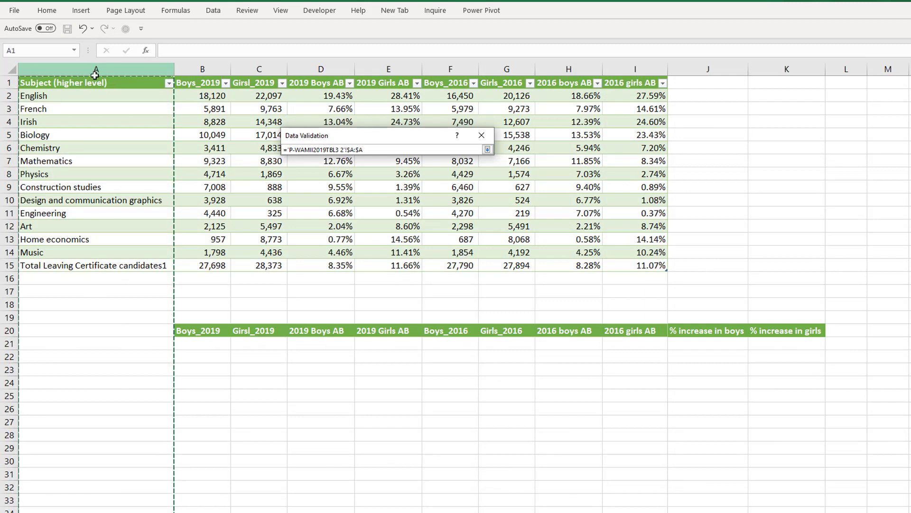
pyautogui.moveTo(83, 92); pyautogui.dragTo(70, 269)
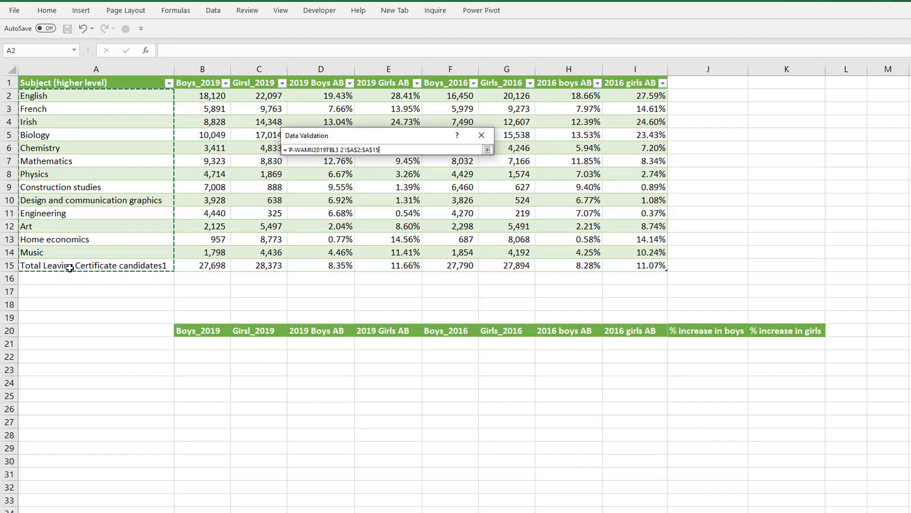
pyautogui.press('Return')
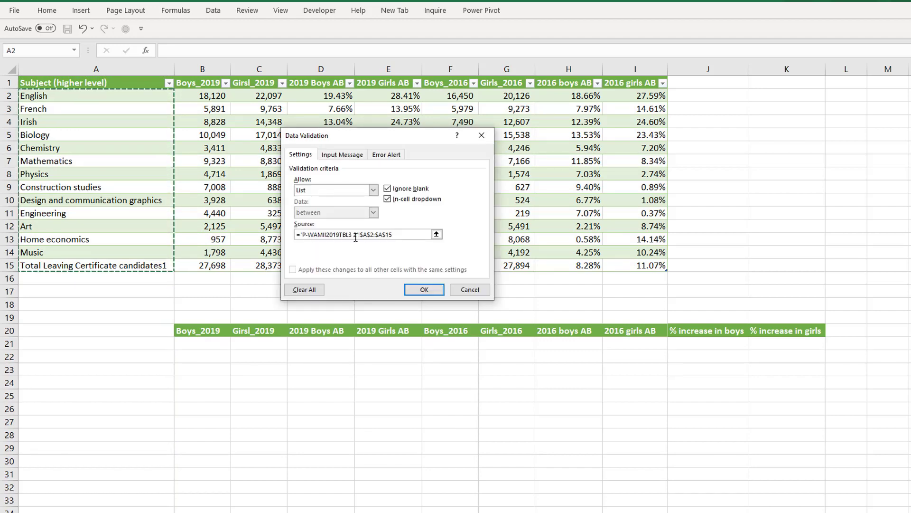
pyautogui.click(425, 290)
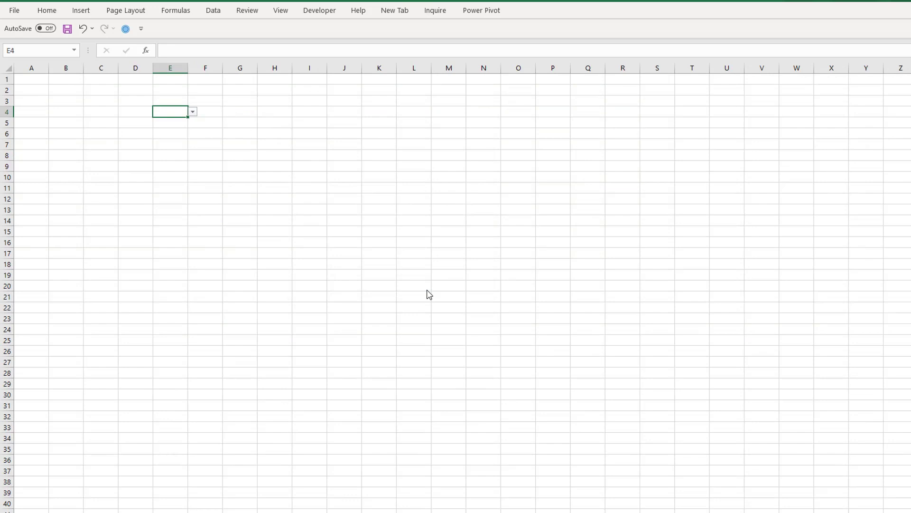
# Test the subject dropdown in E4 by choosing Chemistry
pyautogui.click(194, 113)
pyautogui.click(176, 122)
pyautogui.click(193, 112)
pyautogui.click(176, 142)
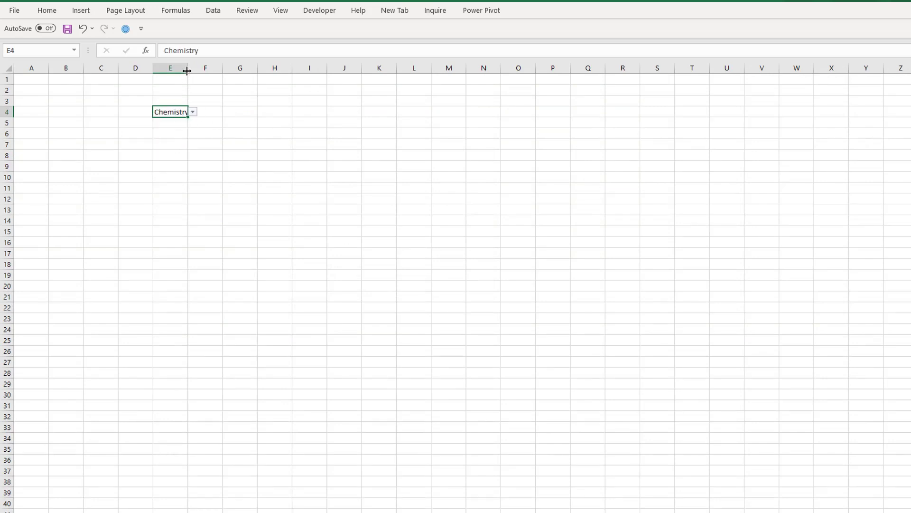
# Widen column E to fit long subject names and choose Design and communication graphics in the E4 dropdown
pyautogui.moveTo(187, 70); pyautogui.dragTo(281, 77)
pyautogui.click(287, 112)
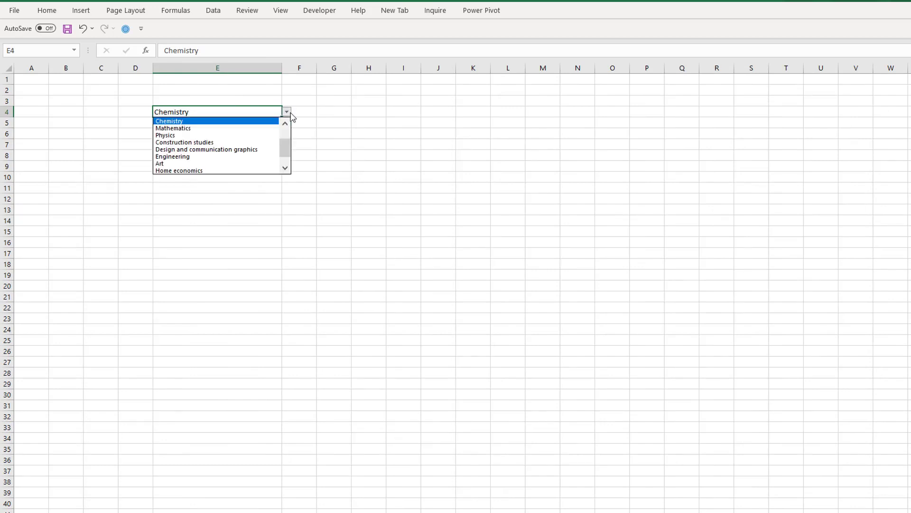
pyautogui.click(248, 150)
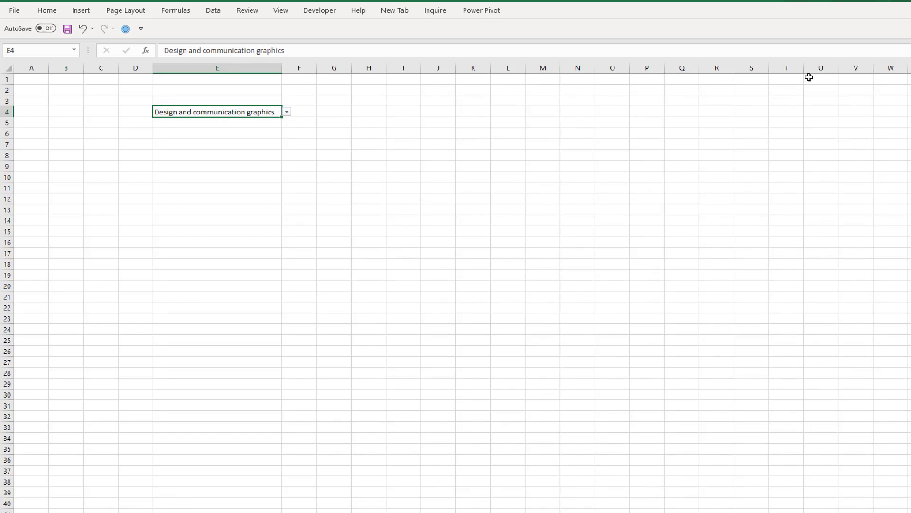
# Apply the Input cell style to the subject dropdown cell E4
pyautogui.click(47, 11)
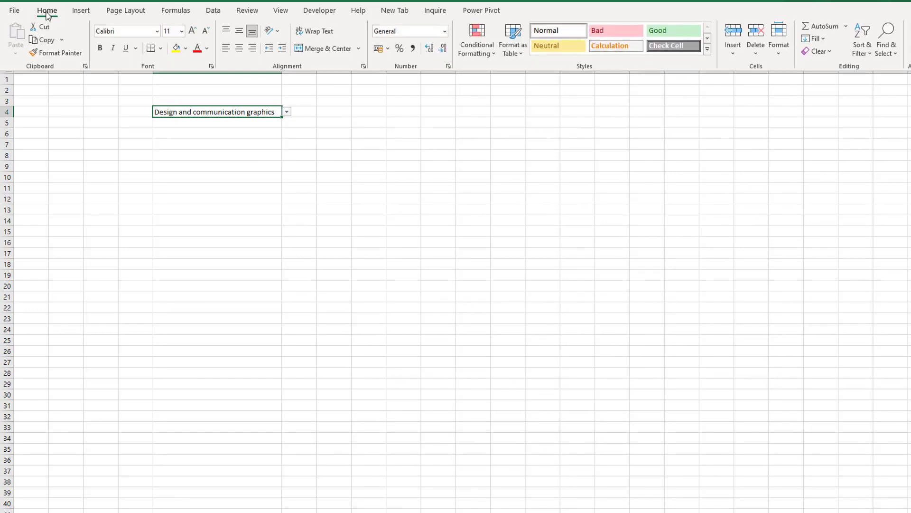
pyautogui.click(707, 49)
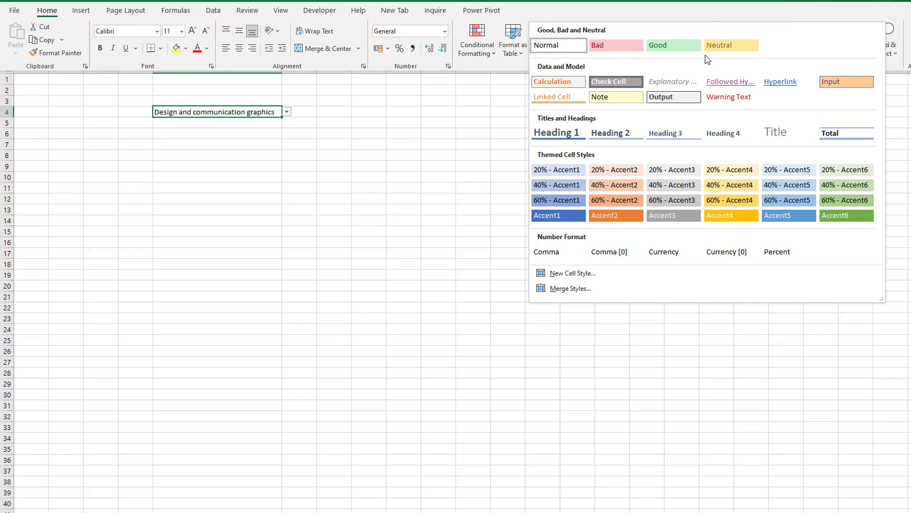
pyautogui.click(849, 83)
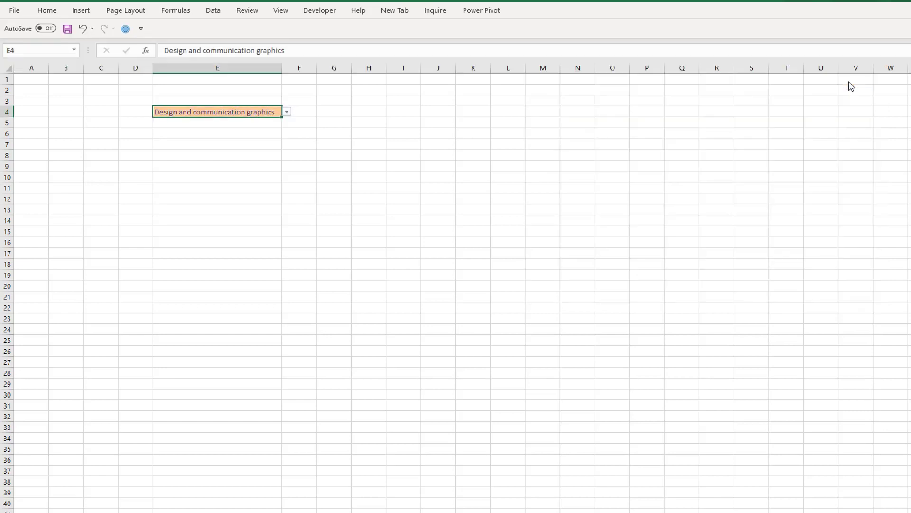
# Set the font size of E4 to 16 and autofit column E to the subject name
pyautogui.click(47, 10)
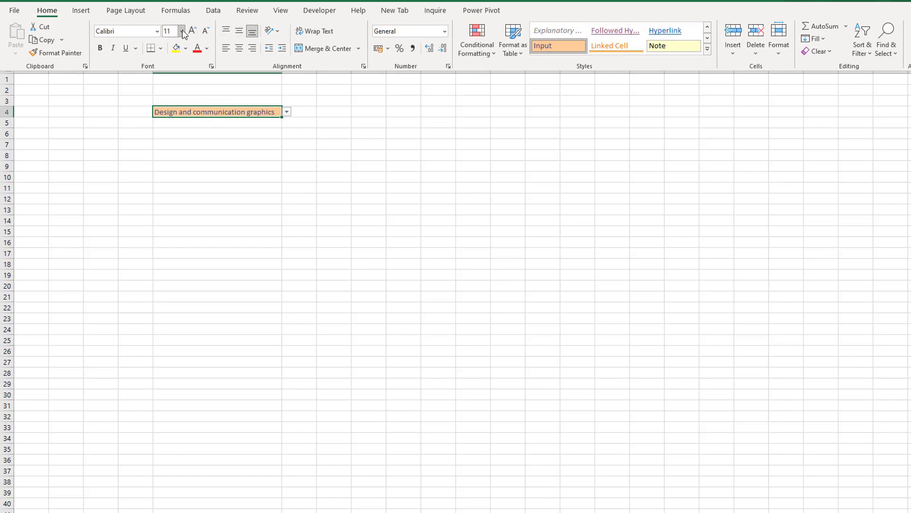
pyautogui.click(182, 31)
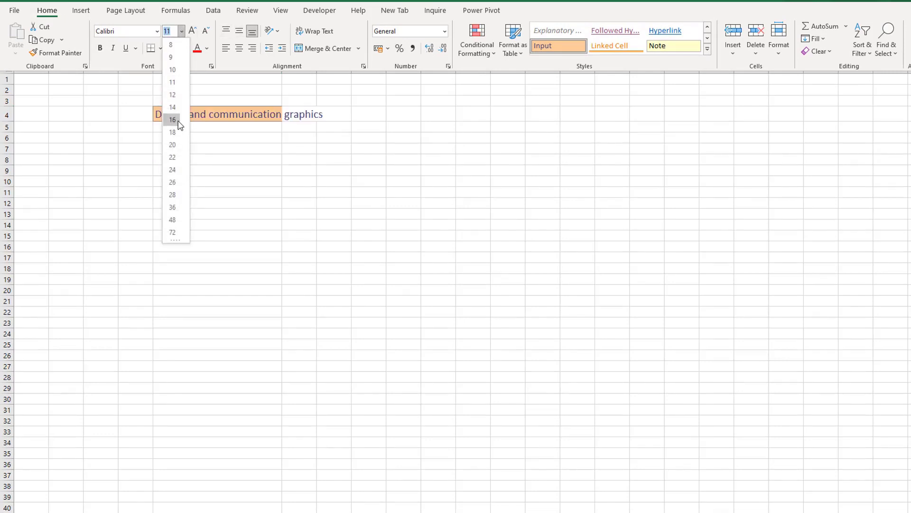
pyautogui.click(173, 119)
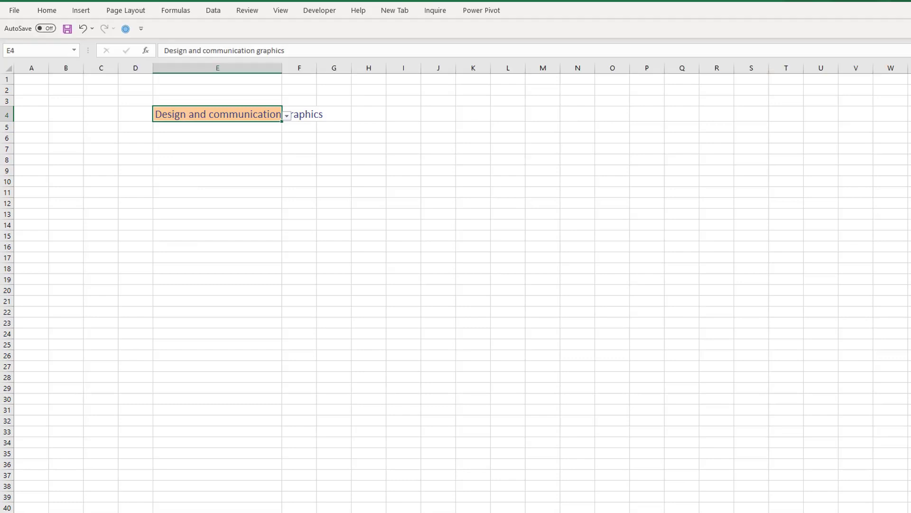
pyautogui.doubleClick(282, 68)
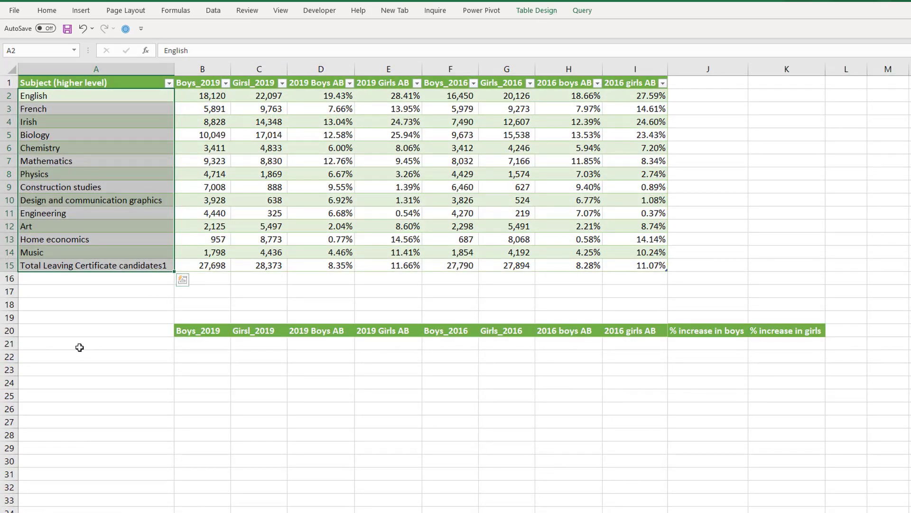
# Link A21 on the P-WAMII2019TBL3 2 sheet to the chosen subject with the formula =Sheet1!E4
pyautogui.click(79, 348)
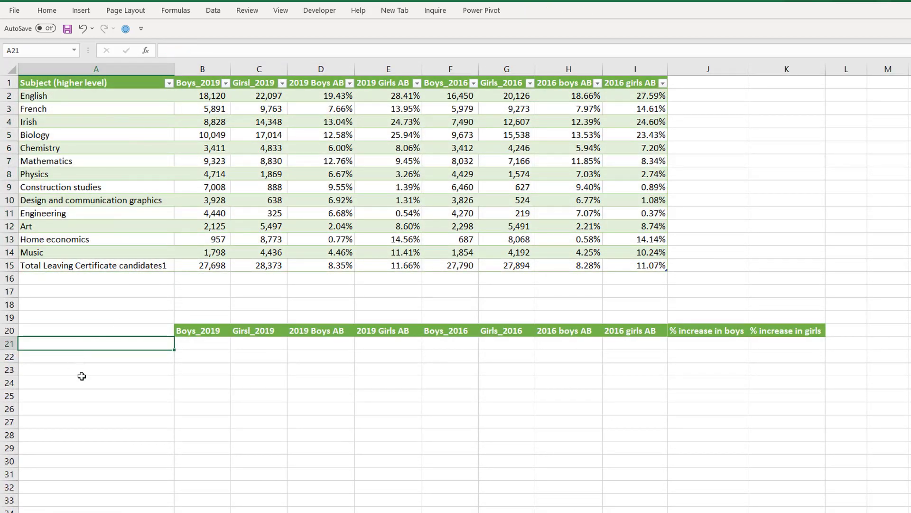
pyautogui.write('=')
pyautogui.click(72, 512)
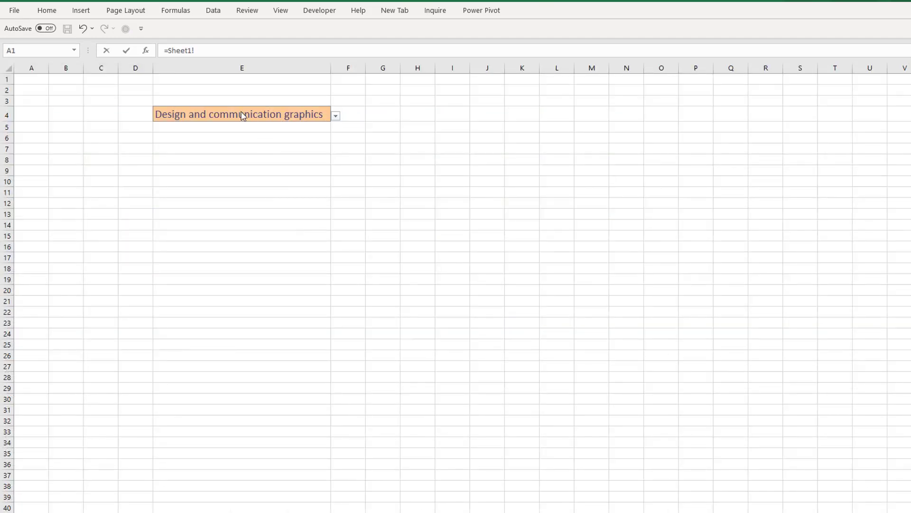
pyautogui.click(206, 108)
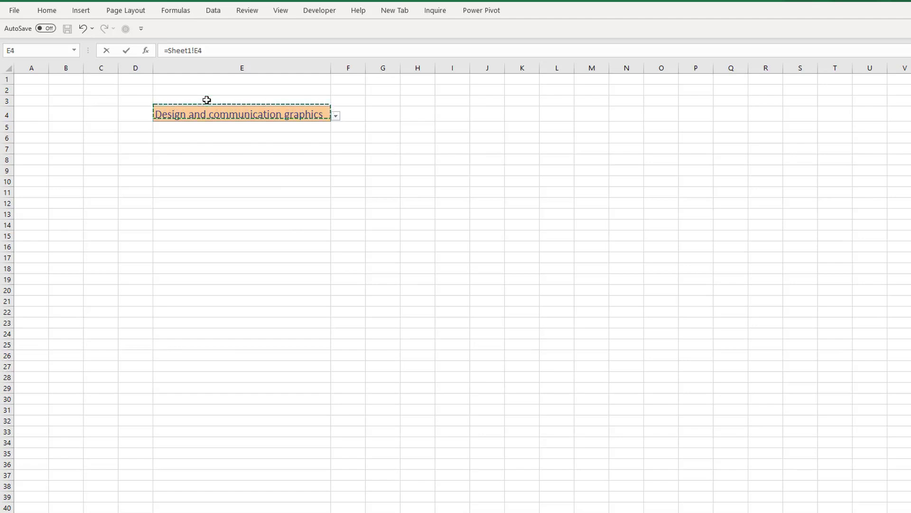
pyautogui.press('Return')
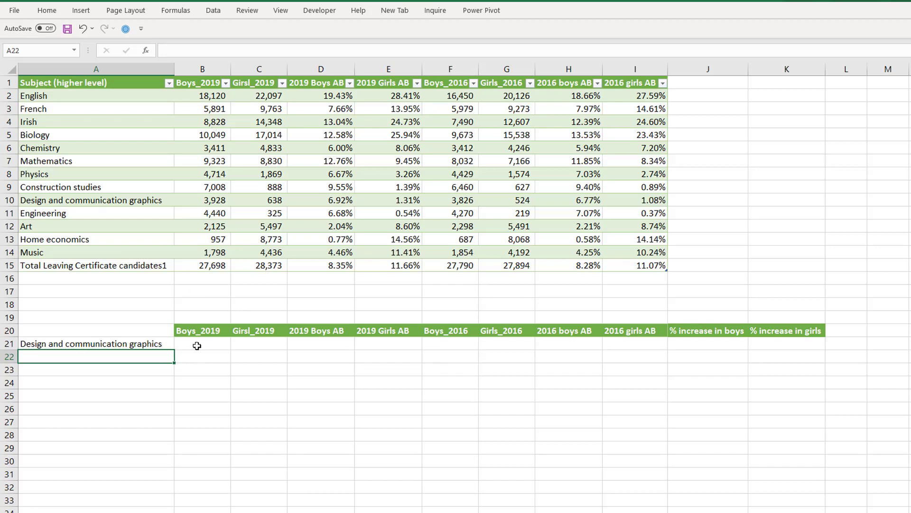
pyautogui.click(109, 341)
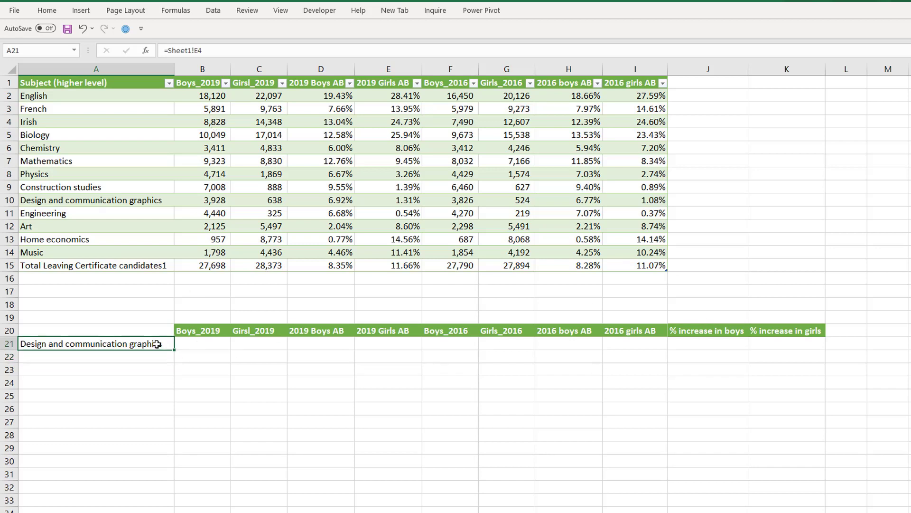
# Enter an XLOOKUP in B21 that finds $A$21 in the Subject (higher level) column and returns the Boys_2019 through 2016 girls AB columns
pyautogui.click(195, 346)
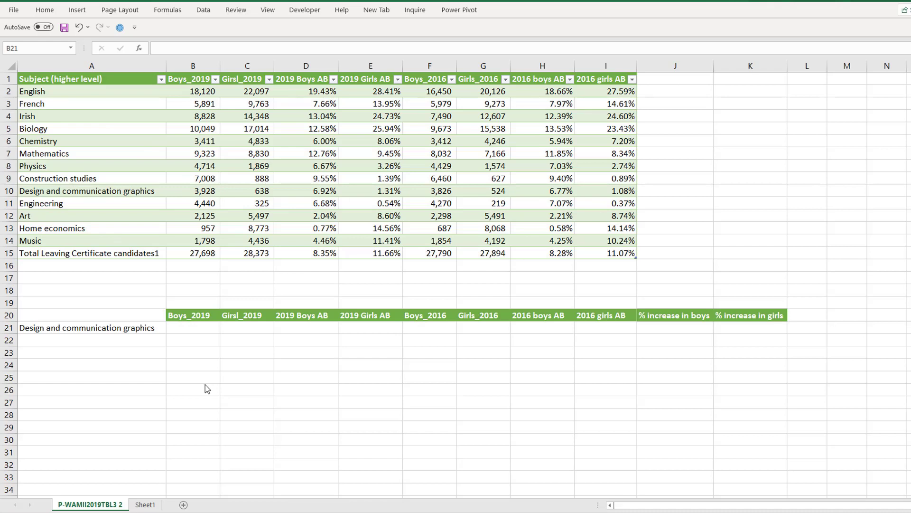
pyautogui.click(183, 328)
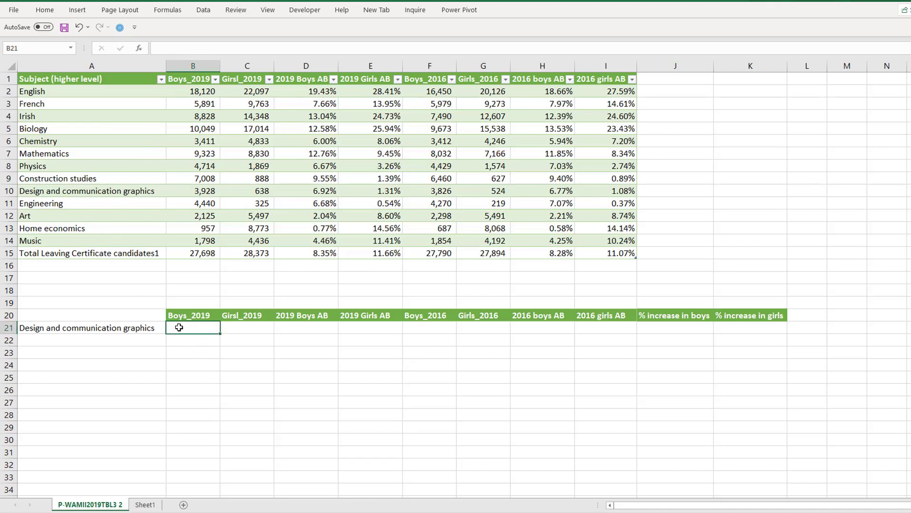
pyautogui.write('=xl')
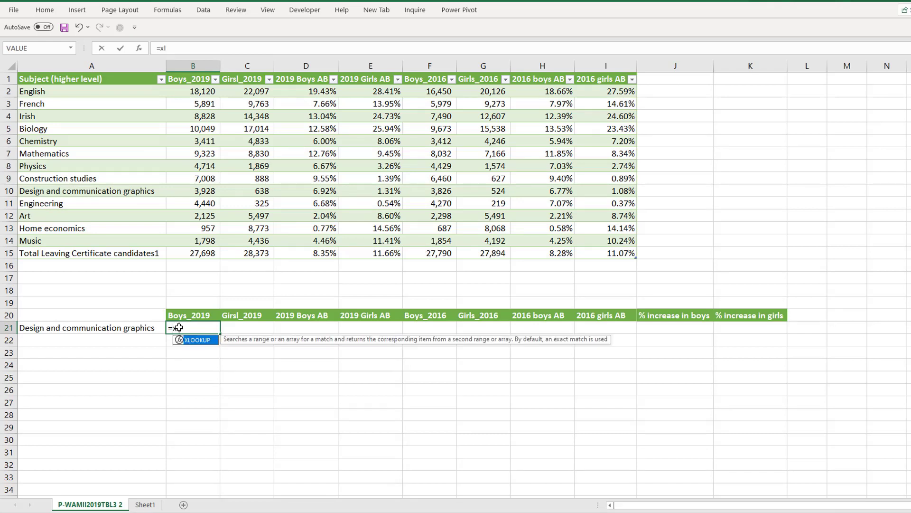
pyautogui.press('Tab')
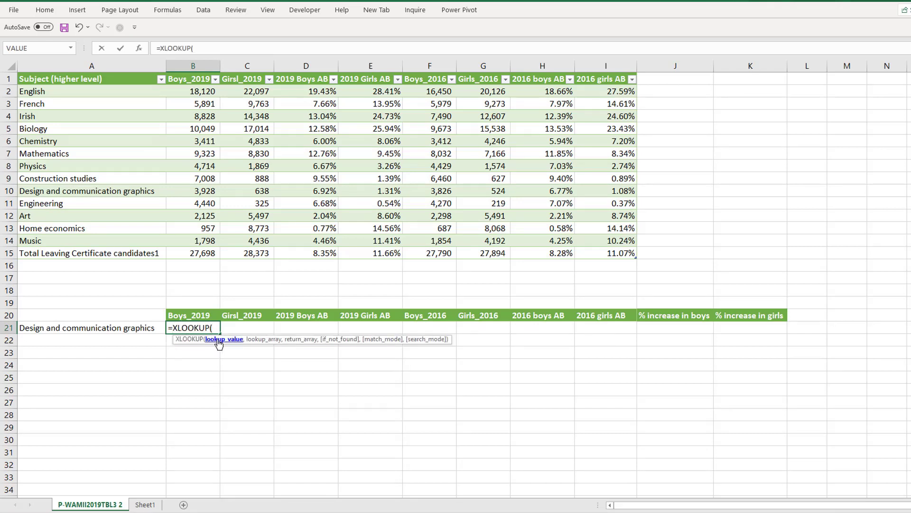
pyautogui.click(92, 328)
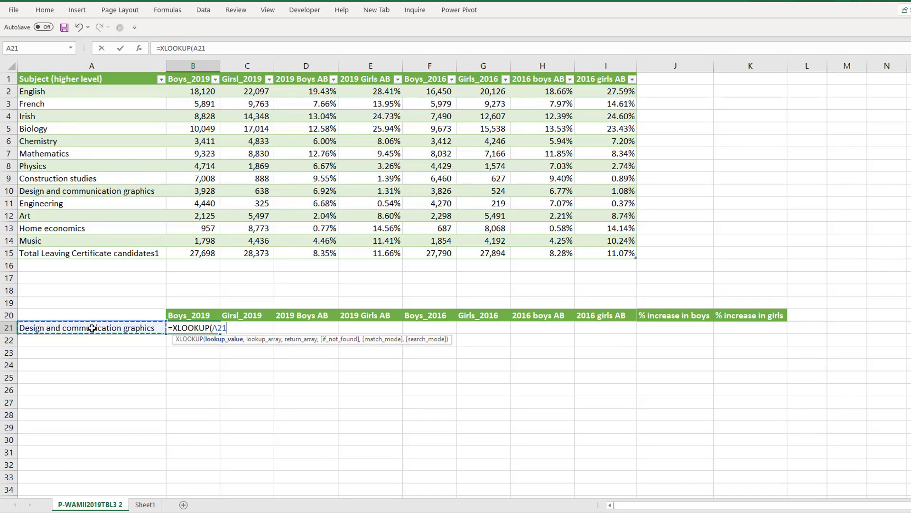
pyautogui.press('F4')
pyautogui.write(',')
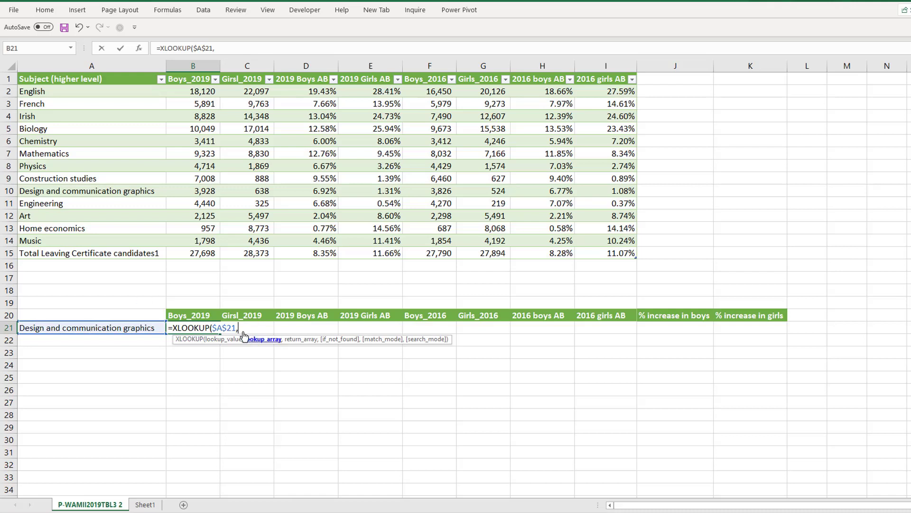
pyautogui.moveTo(91, 103); pyautogui.dragTo(88, 153)
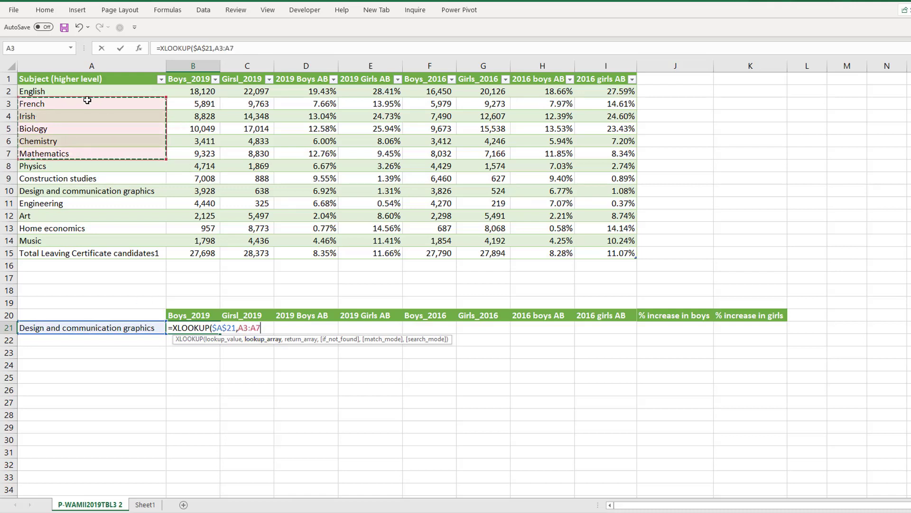
pyautogui.moveTo(89, 91); pyautogui.dragTo(76, 250)
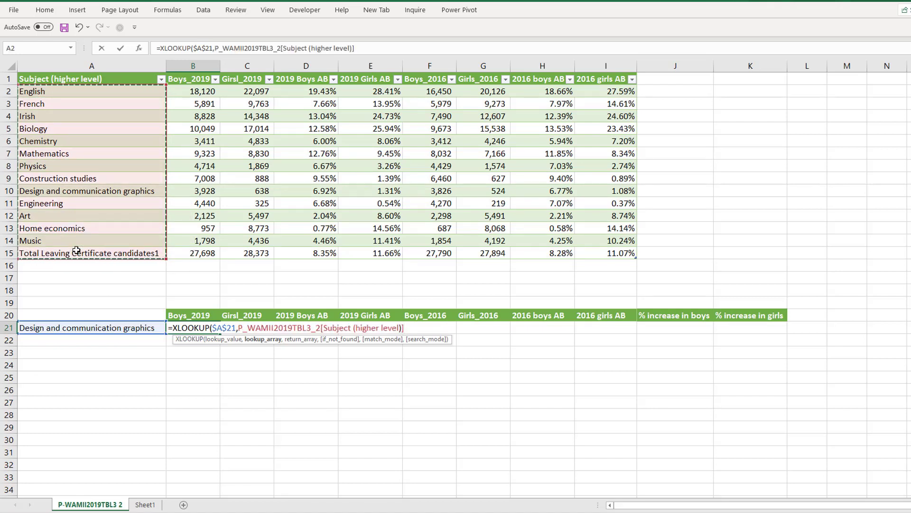
pyautogui.write(',')
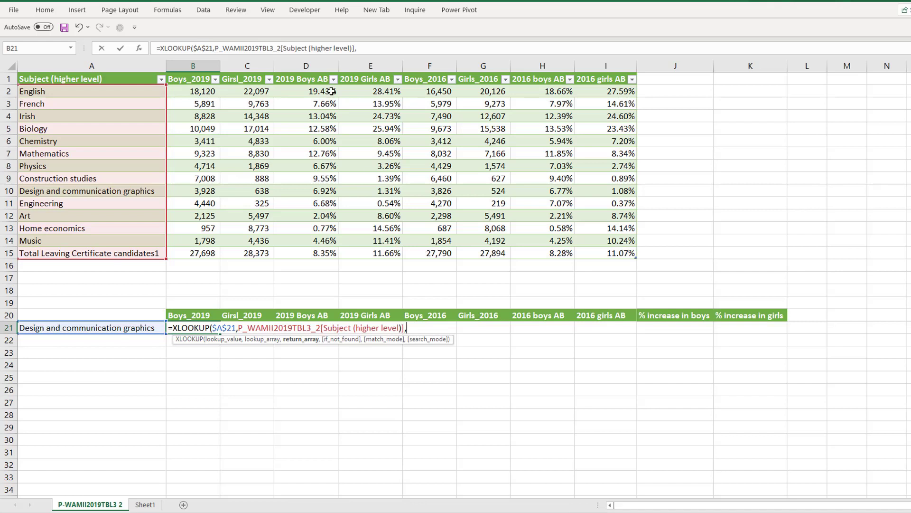
pyautogui.moveTo(186, 92); pyautogui.dragTo(599, 255)
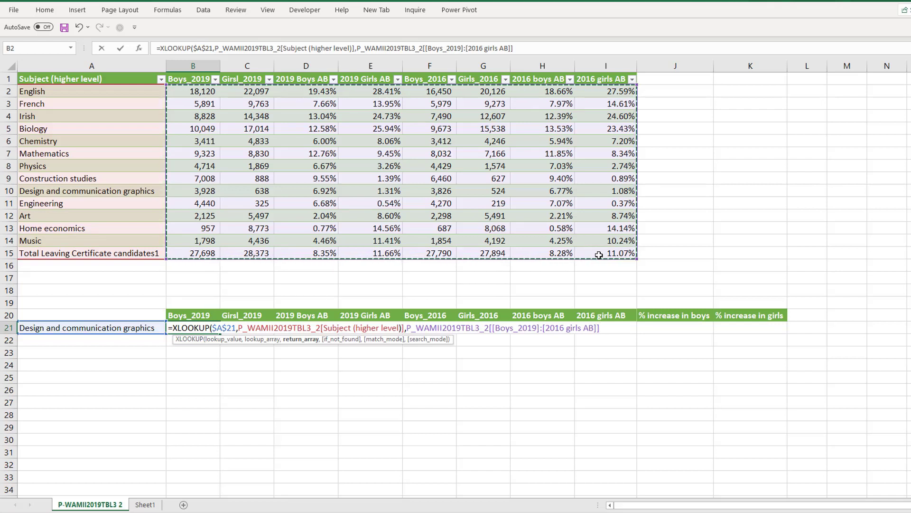
pyautogui.write(')')
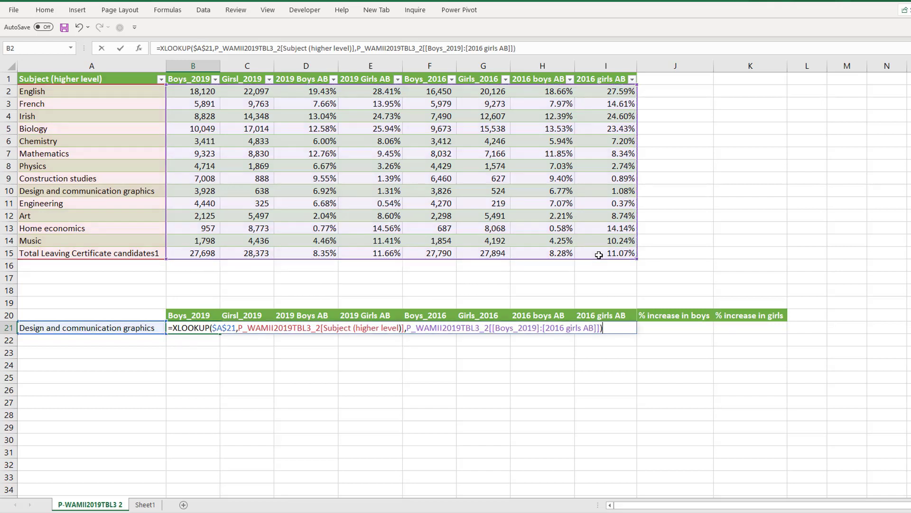
pyautogui.press('Return')
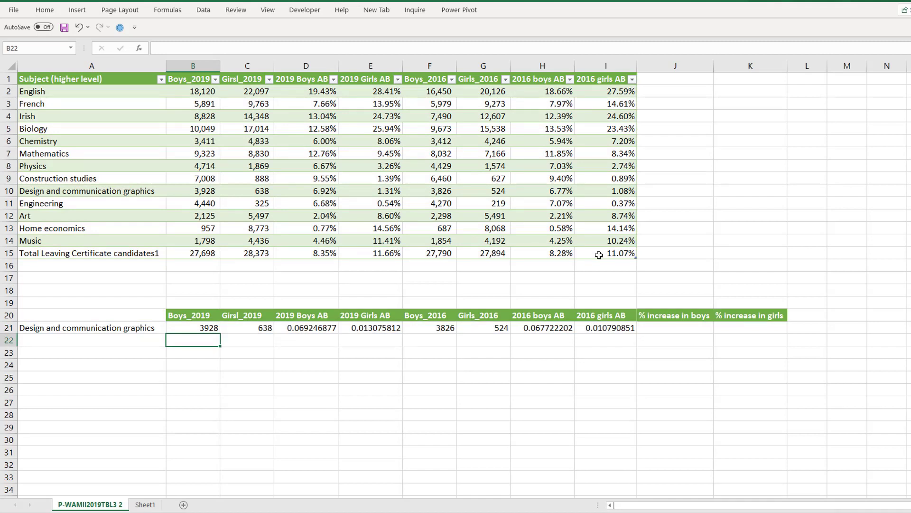
pyautogui.click(190, 327)
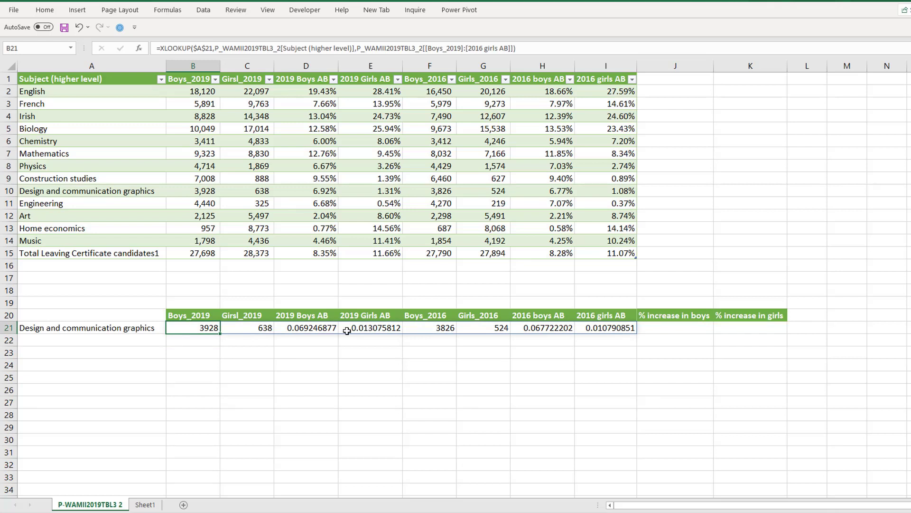
# Format the 2019 and 2016 AB results in D21:E21 and H21:I21 as Percentage
pyautogui.moveTo(302, 326); pyautogui.dragTo(346, 325)
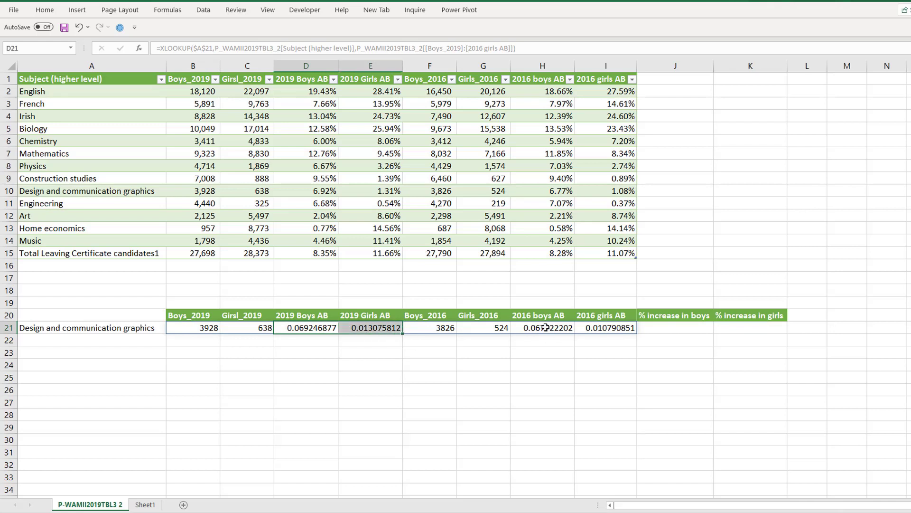
pyautogui.moveTo(545, 328); pyautogui.dragTo(614, 329)
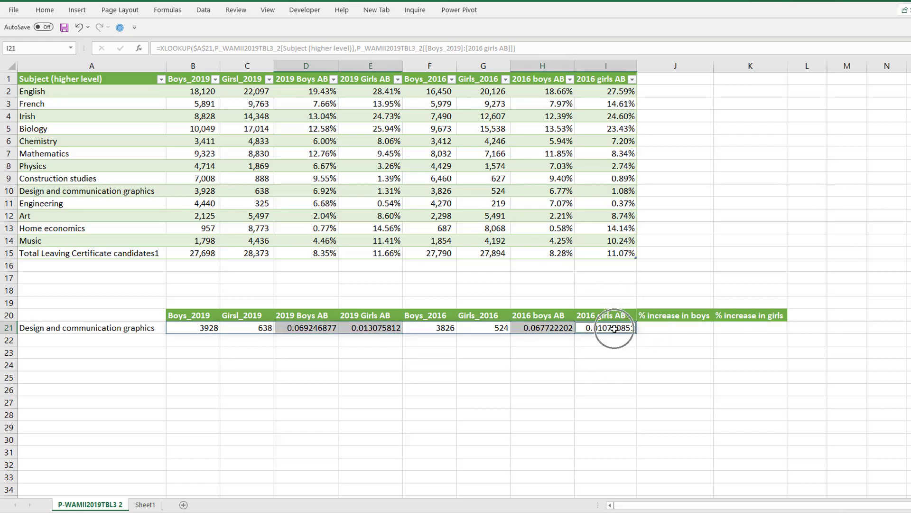
pyautogui.click(47, 15)
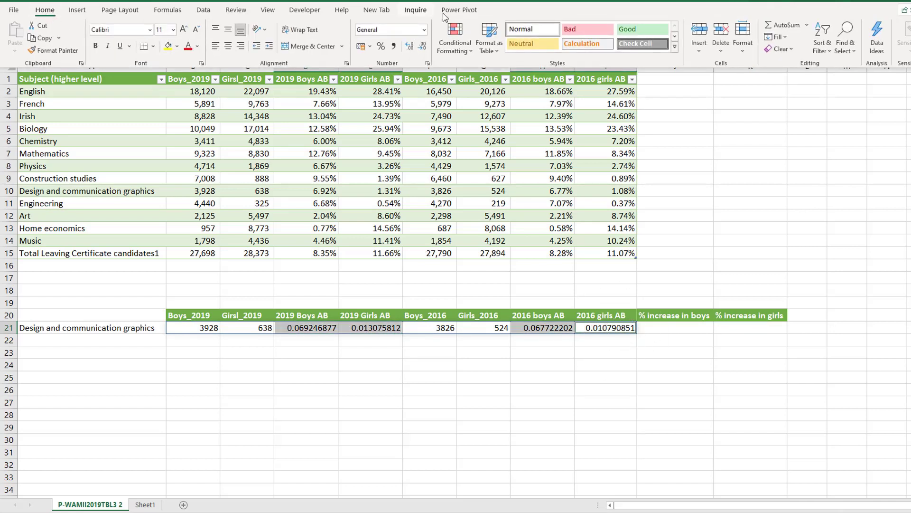
pyautogui.click(424, 30)
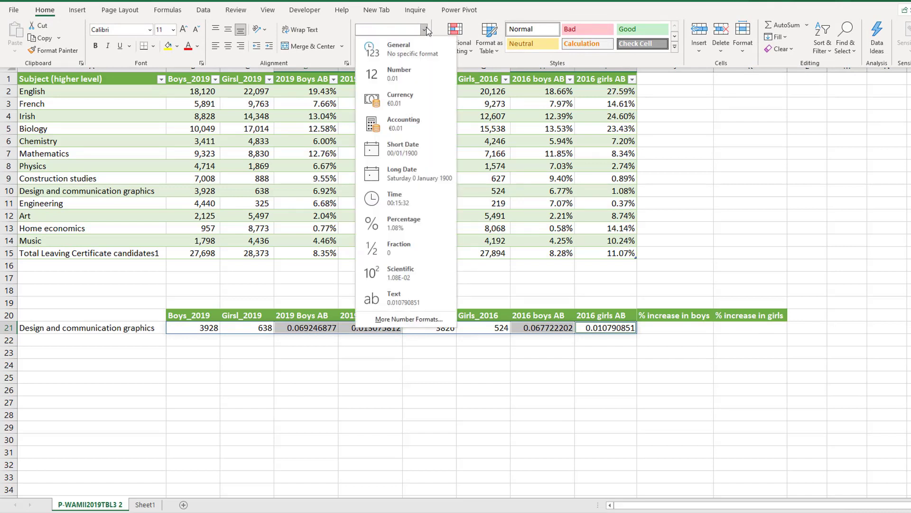
pyautogui.click(415, 221)
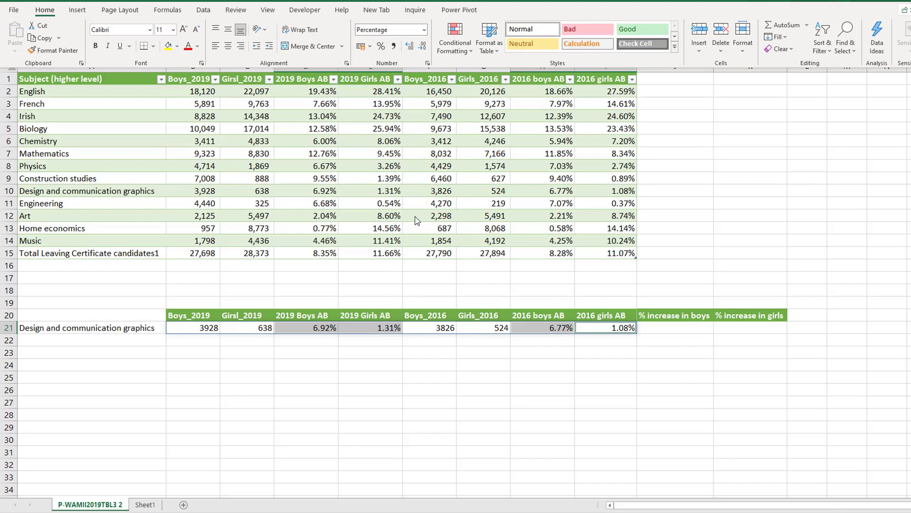
# Calculate the percentage increase in boys in J21 with the formula =(B21-F21)/F21
pyautogui.click(676, 327)
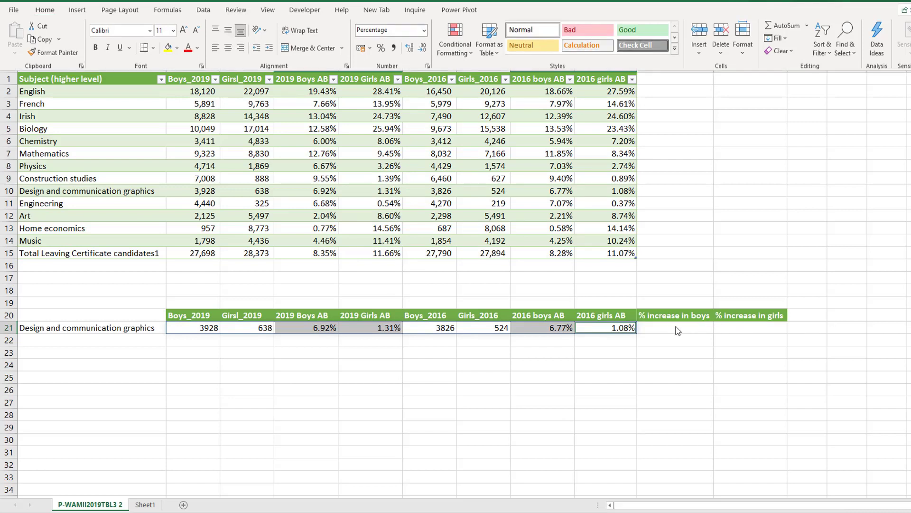
pyautogui.click(660, 328)
pyautogui.click(761, 327)
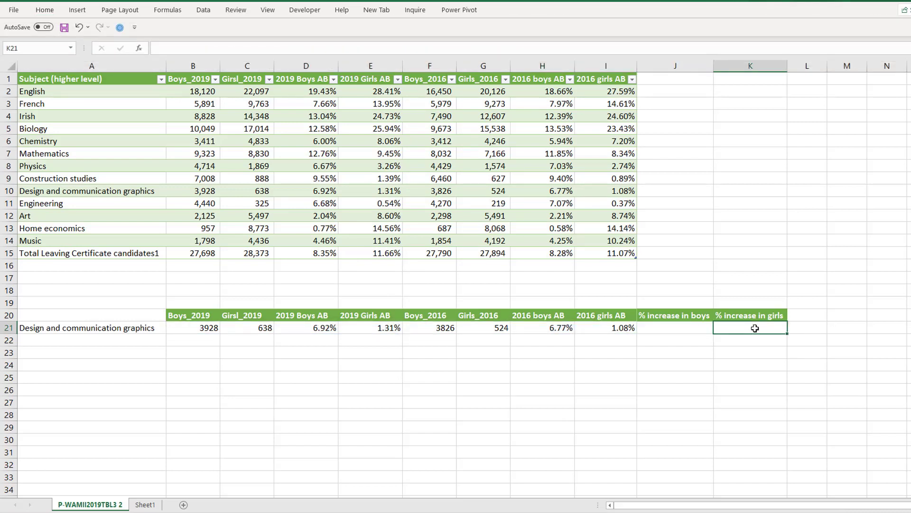
pyautogui.click(672, 328)
pyautogui.write('=')
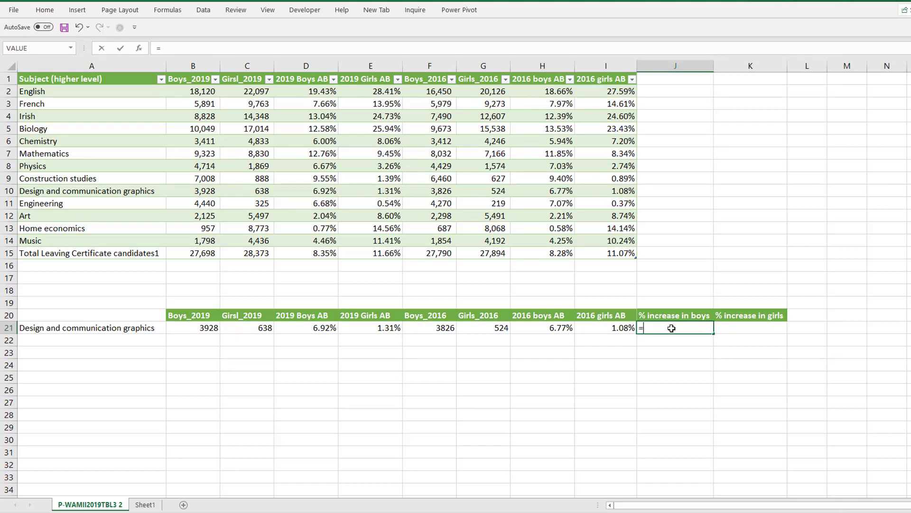
pyautogui.write('(')
pyautogui.click(175, 328)
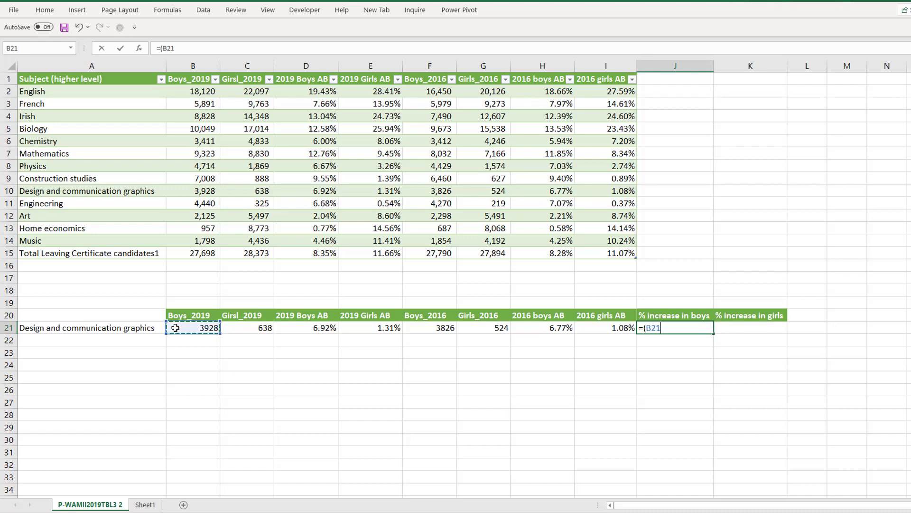
pyautogui.write('-')
pyautogui.click(422, 328)
pyautogui.write(')')
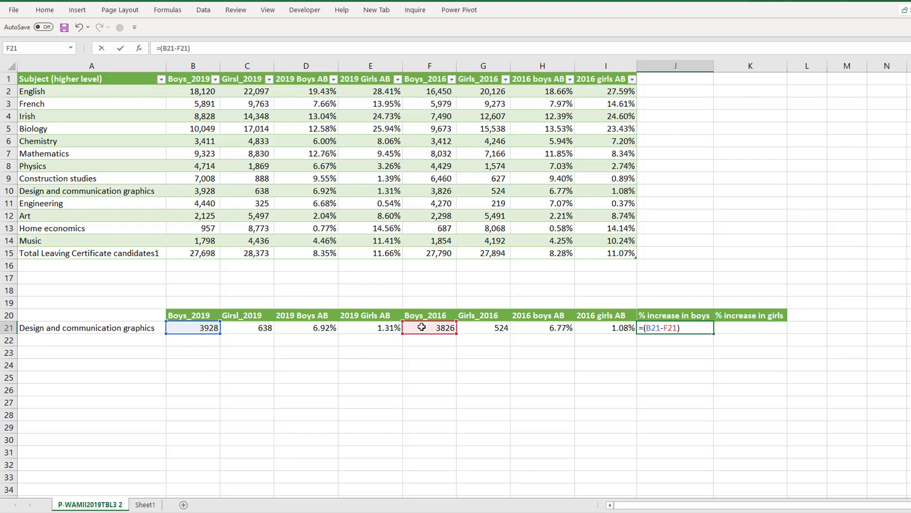
pyautogui.write('/')
pyautogui.click(423, 327)
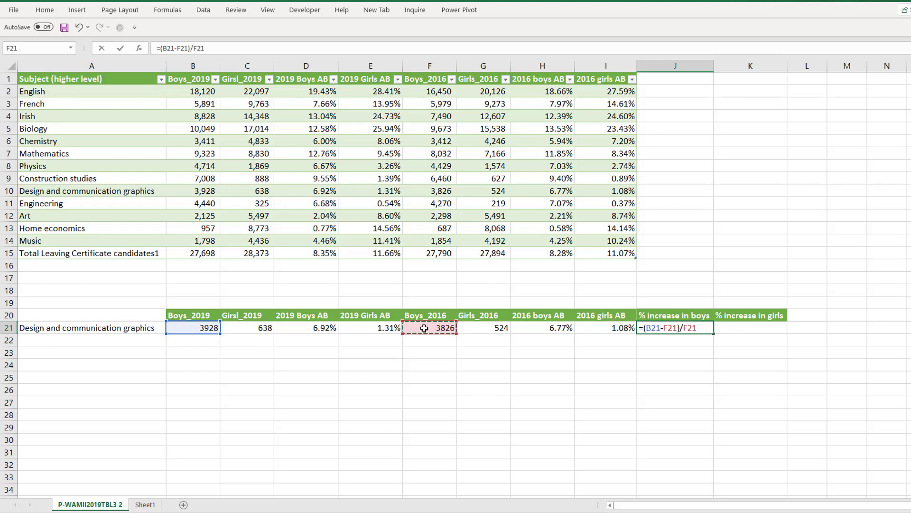
pyautogui.press('Return')
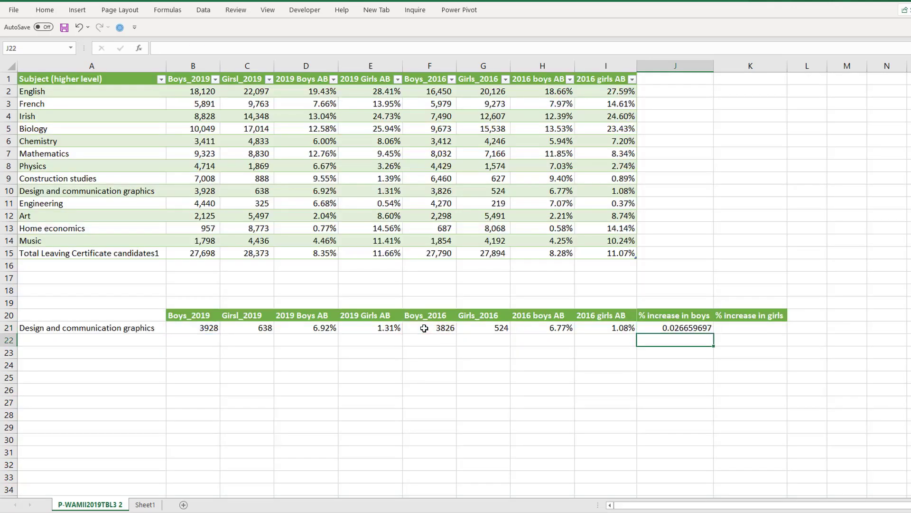
pyautogui.click(744, 326)
pyautogui.write('=')
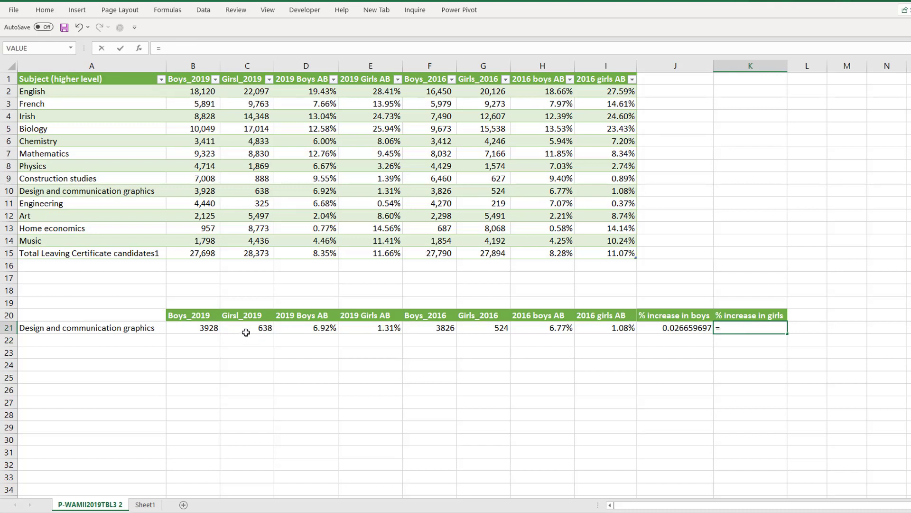
pyautogui.press('BackSpace')
pyautogui.press('Return')
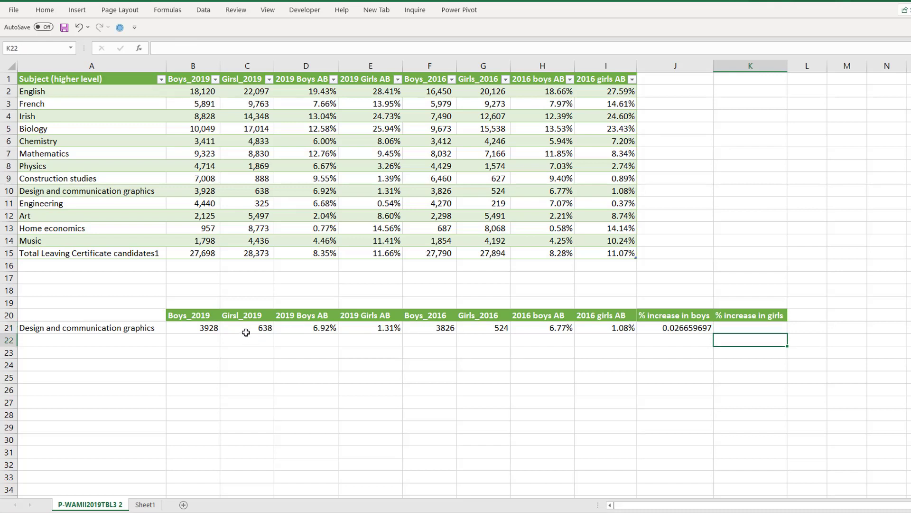
# Fill the percentage-increase formula from J21 across to K21 and apply the percent style to both cells
pyautogui.click(697, 326)
pyautogui.moveTo(713, 334); pyautogui.dragTo(756, 334)
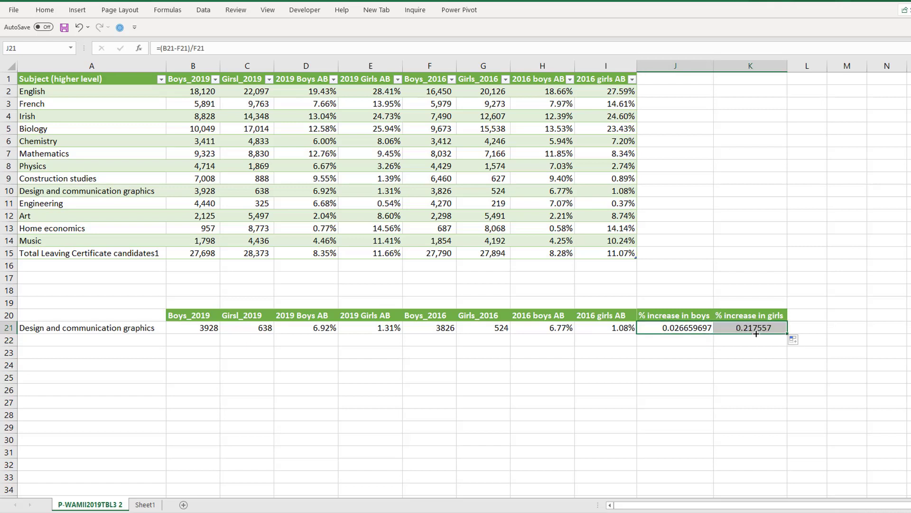
pyautogui.click(51, 11)
pyautogui.click(382, 46)
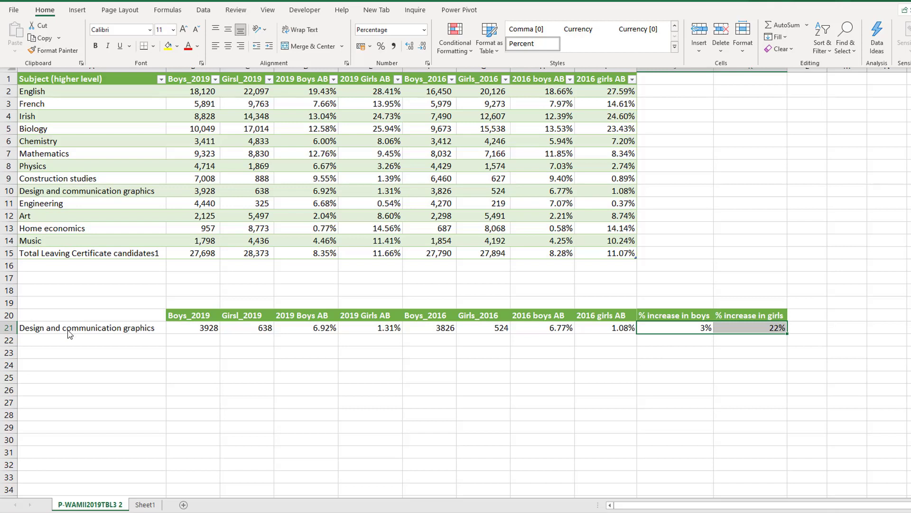
# Choose Physics in the E4 subject dropdown on Sheet1 and return to the P-WAMII2019TBL3 2 sheet to check the lookup row
pyautogui.click(150, 506)
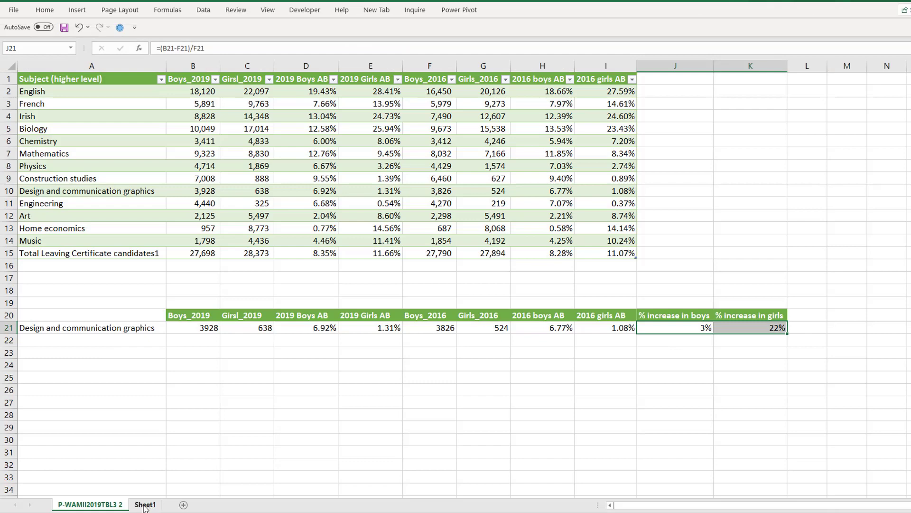
pyautogui.click(150, 506)
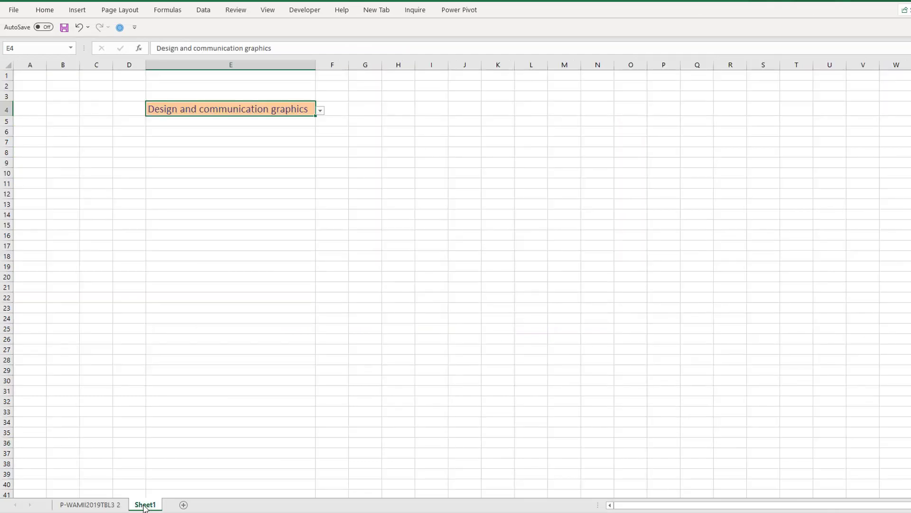
pyautogui.click(321, 111)
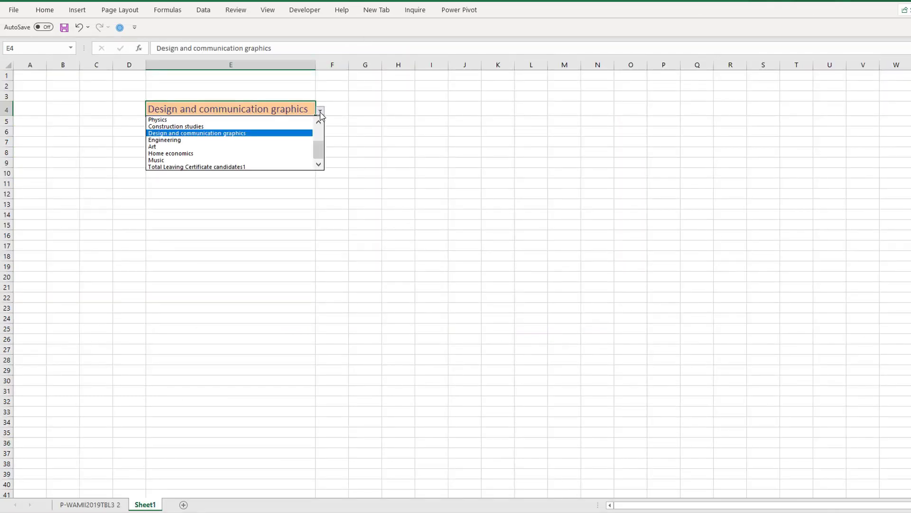
pyautogui.click(189, 119)
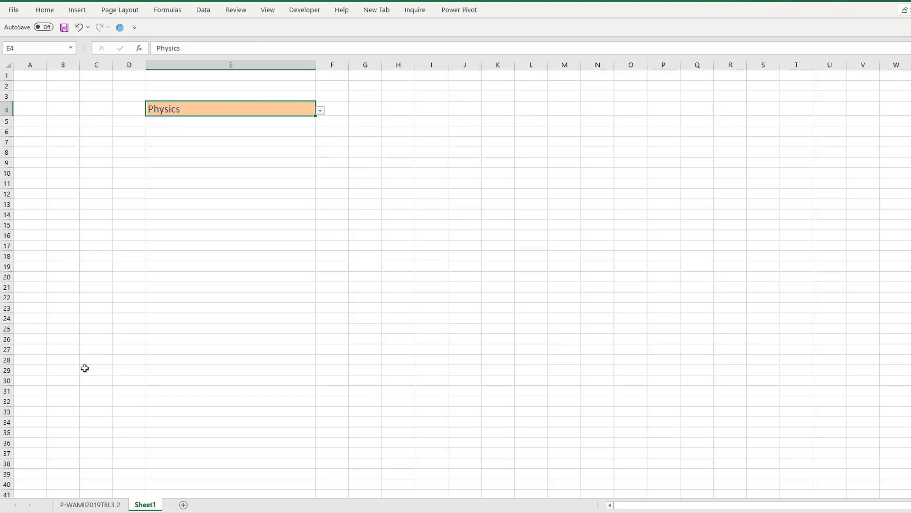
pyautogui.click(100, 505)
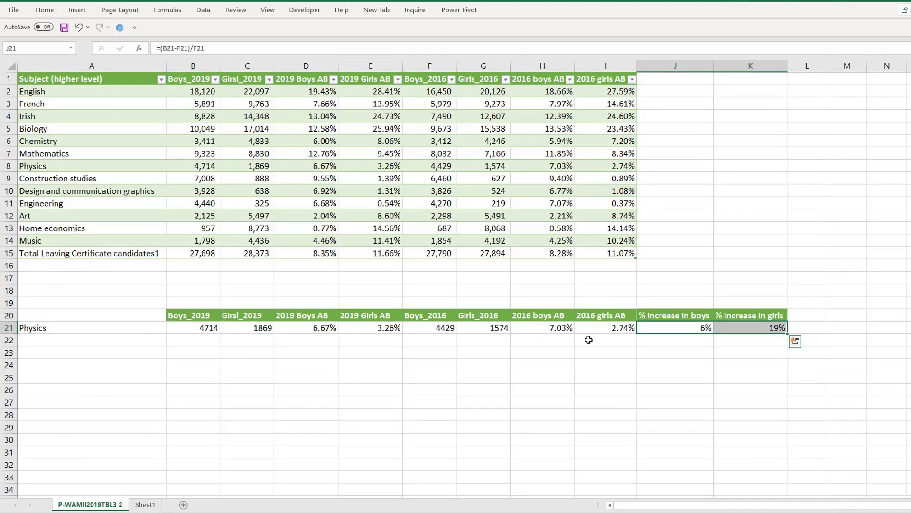
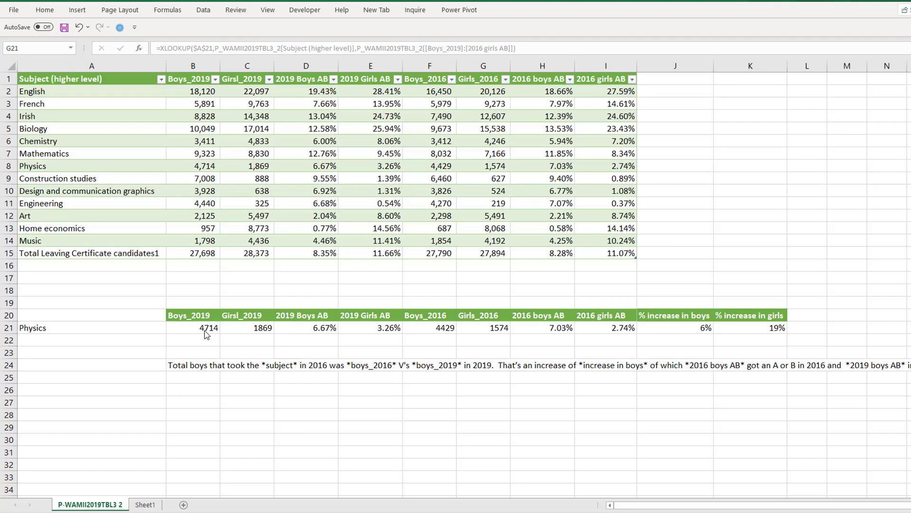
# Start a summary-sentence formula in B26 using the opening wording of the B24 template: ="Total boys that took the "&A21
pyautogui.click(179, 389)
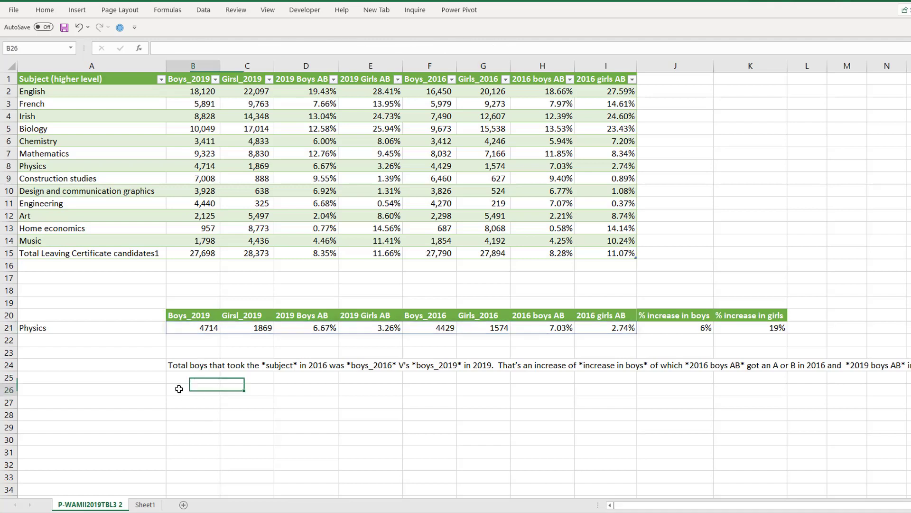
pyautogui.click(176, 363)
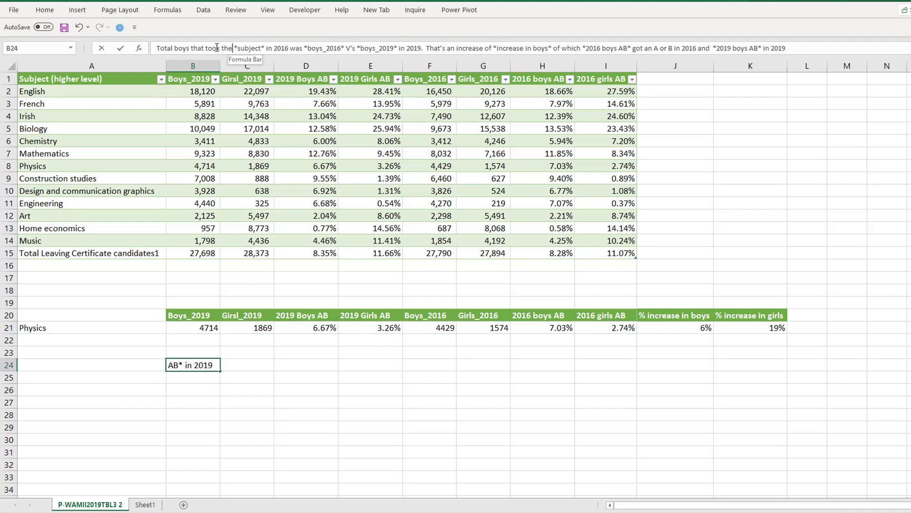
pyautogui.moveTo(235, 51); pyautogui.dragTo(127, 48)
pyautogui.press('Return')
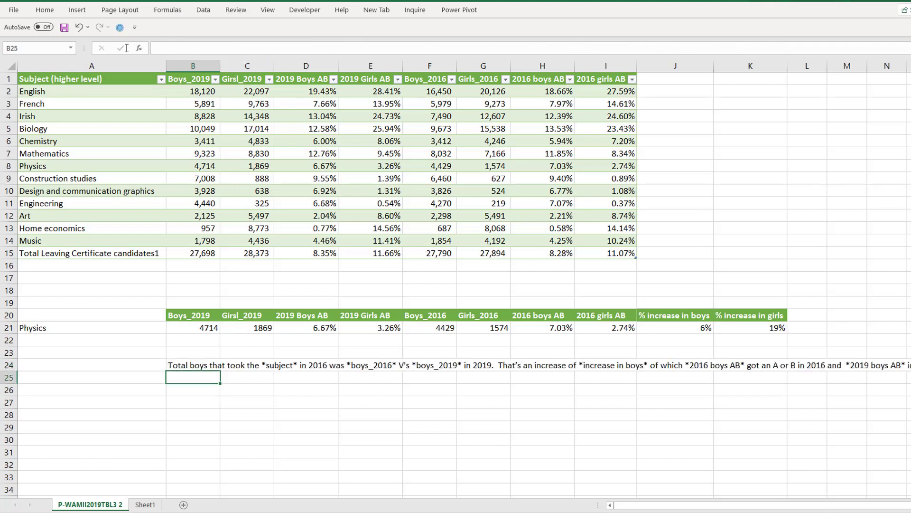
pyautogui.press('Down')
pyautogui.write('=')
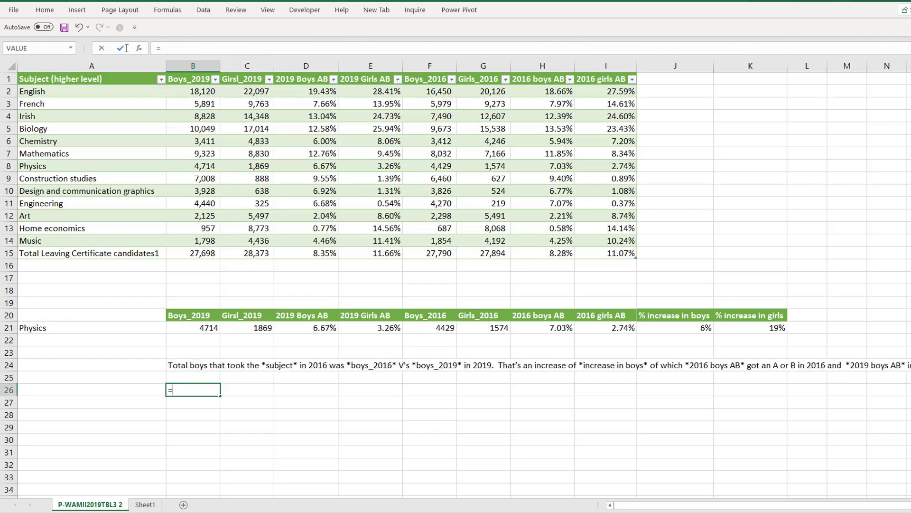
pyautogui.write('"Total boys that took the')
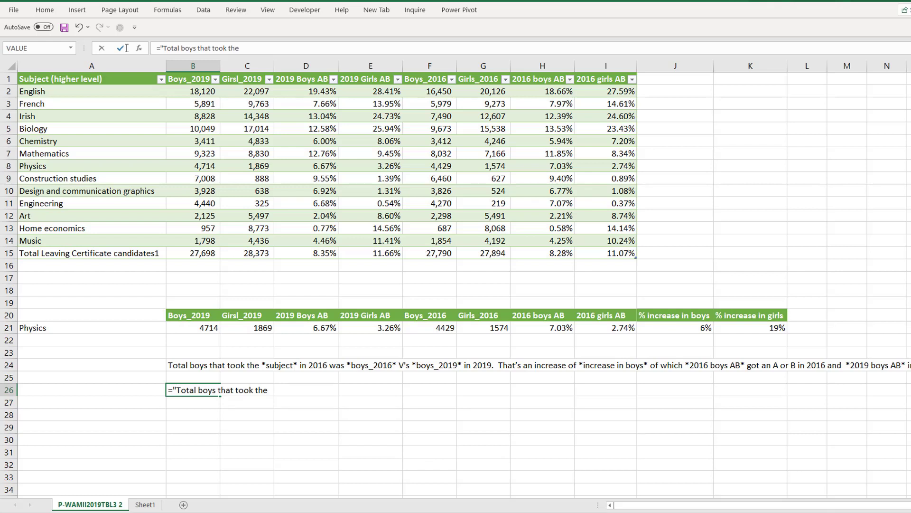
pyautogui.write(' "&')
pyautogui.click(42, 328)
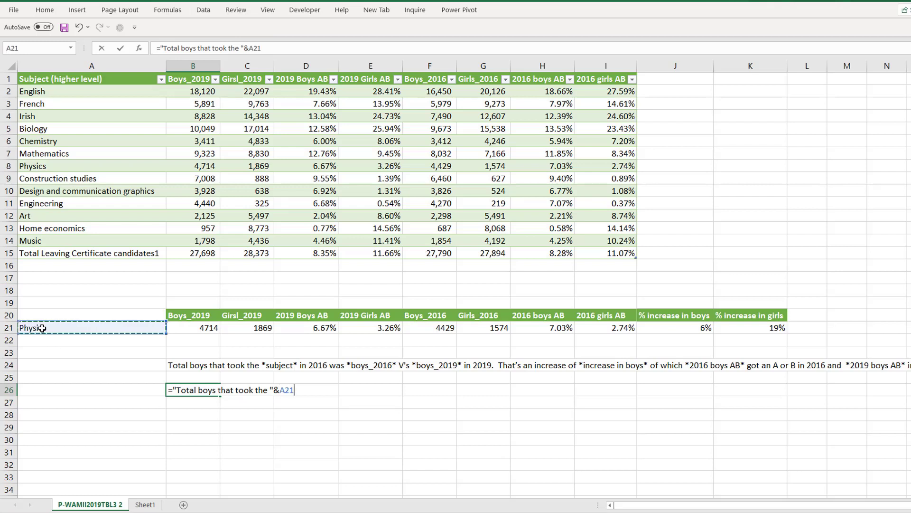
# Extend the B26 formula with &" in 2016 was "&F21 to bring in the 2016 boys figure
pyautogui.write('&" in')
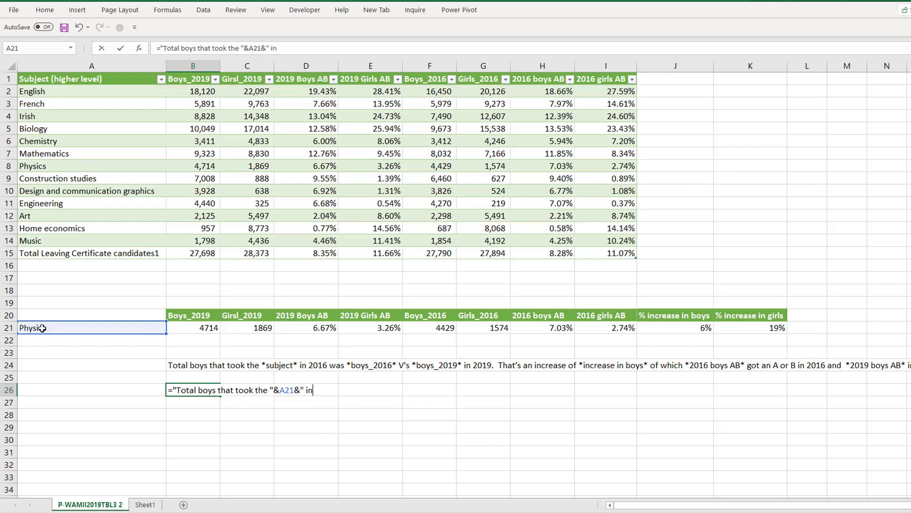
pyautogui.write(' 2016 was "&')
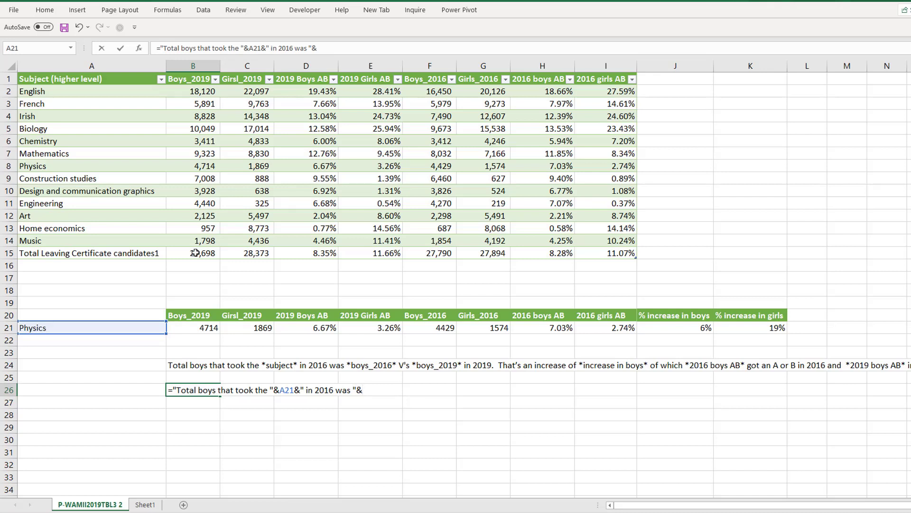
pyautogui.click(420, 328)
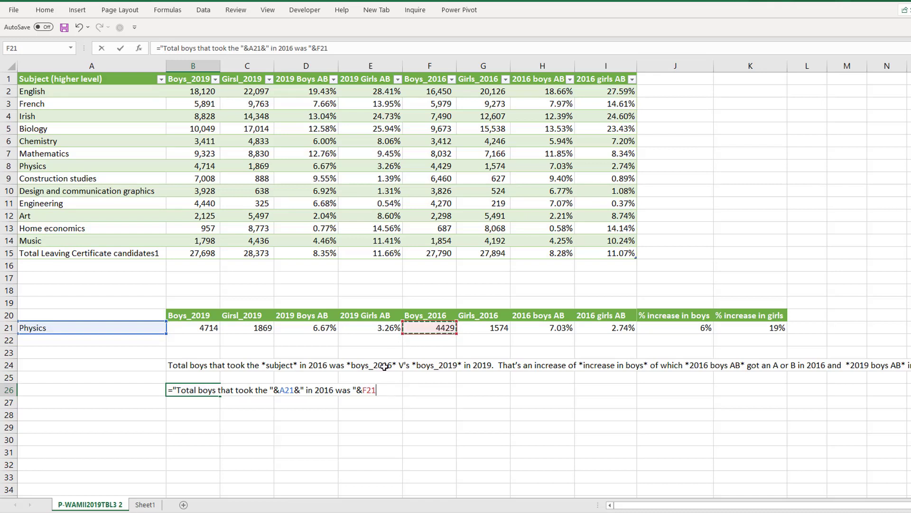
# Complete the first sentence of the B26 formula by appending &" V's "&B21& " in 2019"
pyautogui.write('&')
pyautogui.write('"')
pyautogui.write(' V\'s"')
pyautogui.write('"')
pyautogui.write('&" V\'s "&')
pyautogui.click(208, 326)
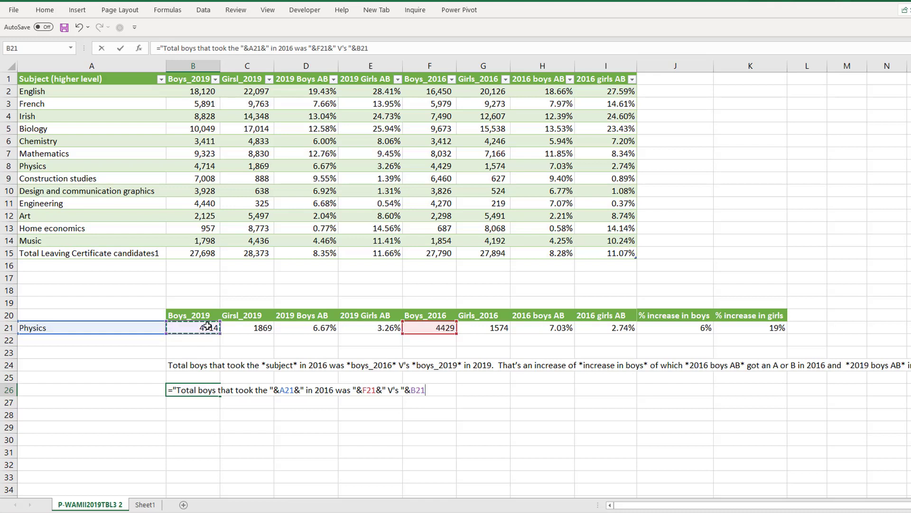
pyautogui.write('&')
pyautogui.write('" in 2019"')
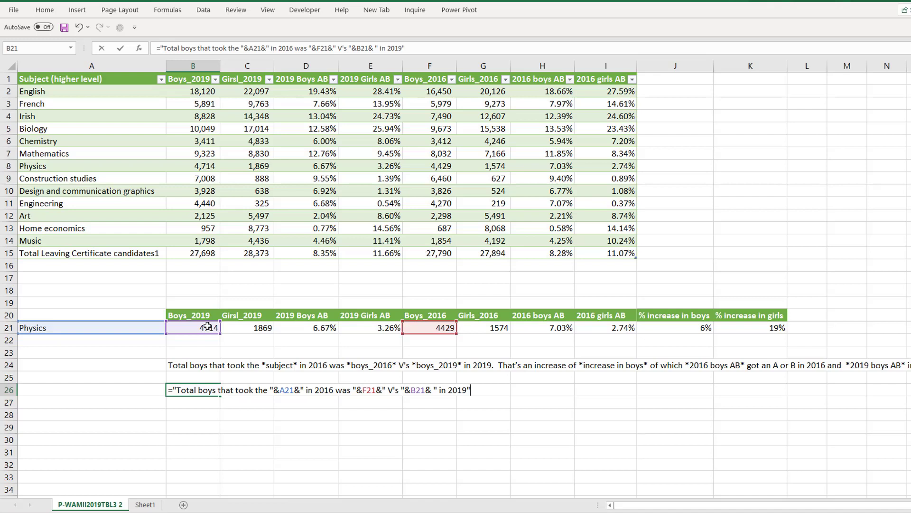
pyautogui.press('Return')
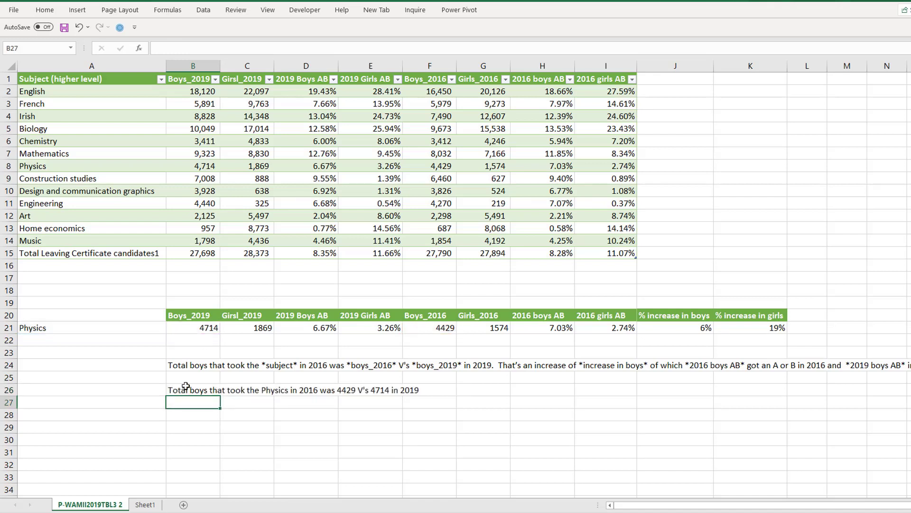
# Choose Construction studies in the E4 subject dropdown on Sheet1 and return to the P-WAMII2019TBL3 2 sheet to check the B26 sentence
pyautogui.click(186, 386)
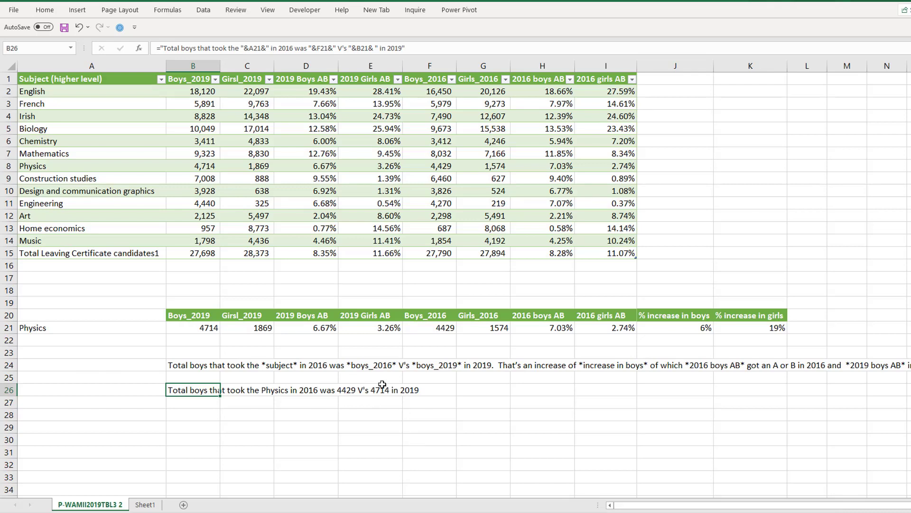
pyautogui.click(144, 505)
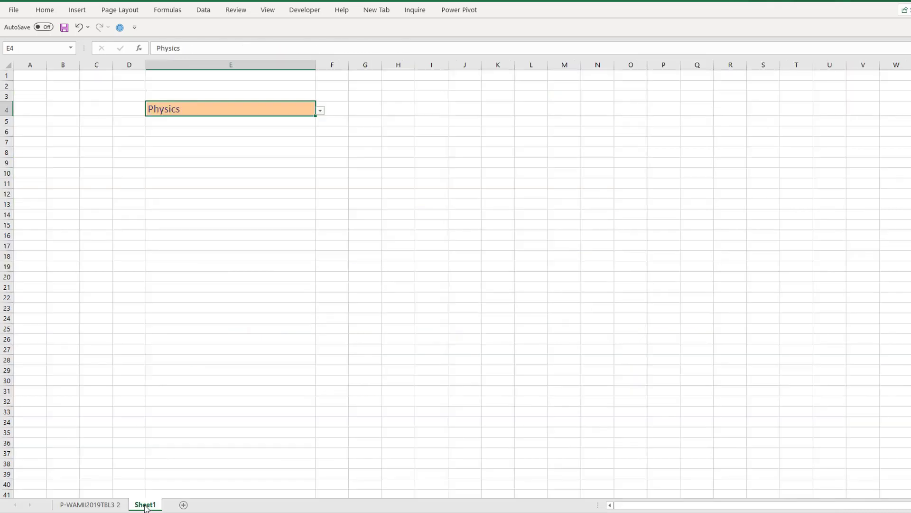
pyautogui.click(320, 110)
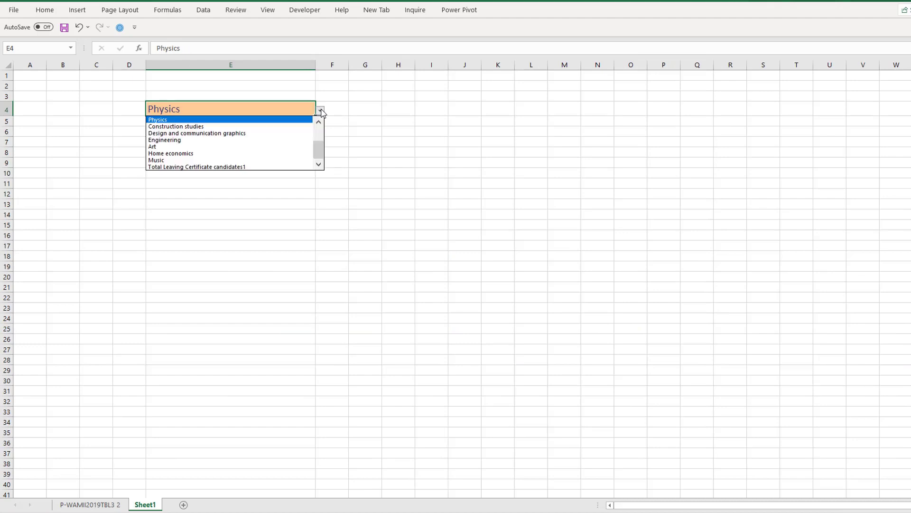
pyautogui.click(246, 128)
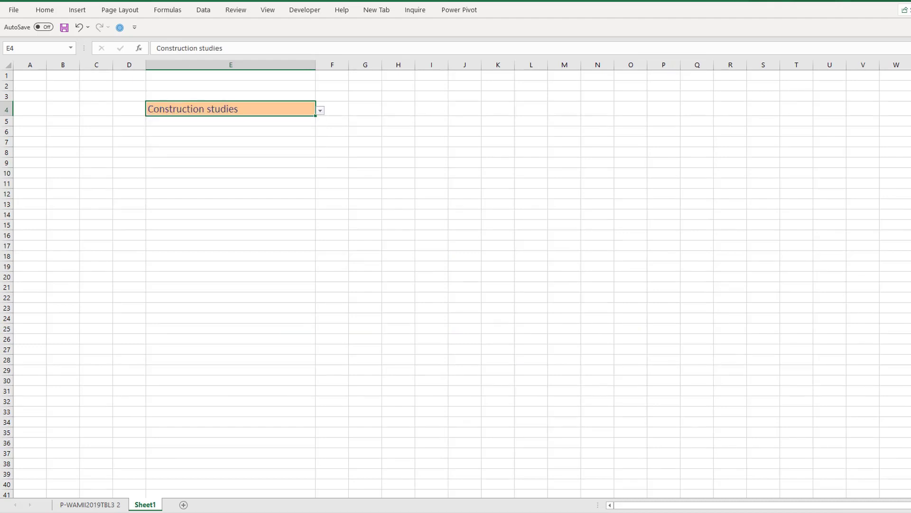
pyautogui.click(104, 506)
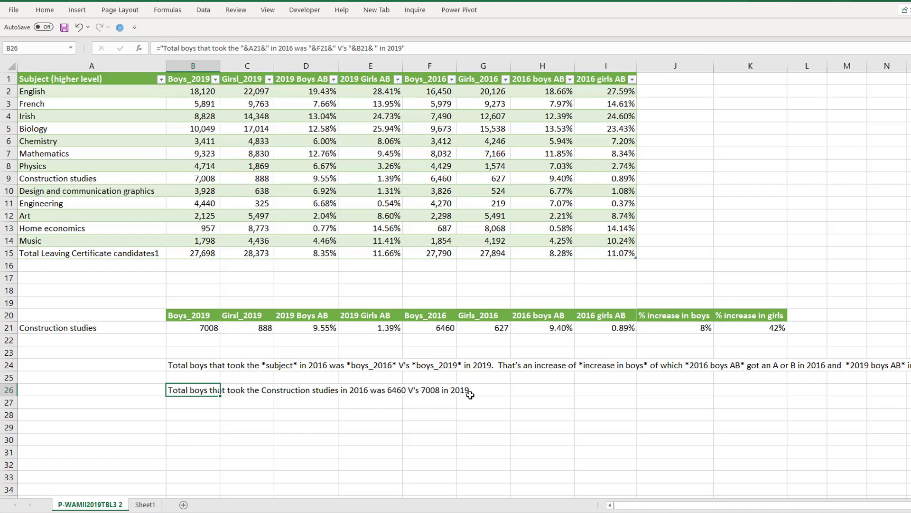
# Extend the closing text of the B26 formula with ". That’s an increase of ", taking the wording from the B24 template
pyautogui.click(188, 366)
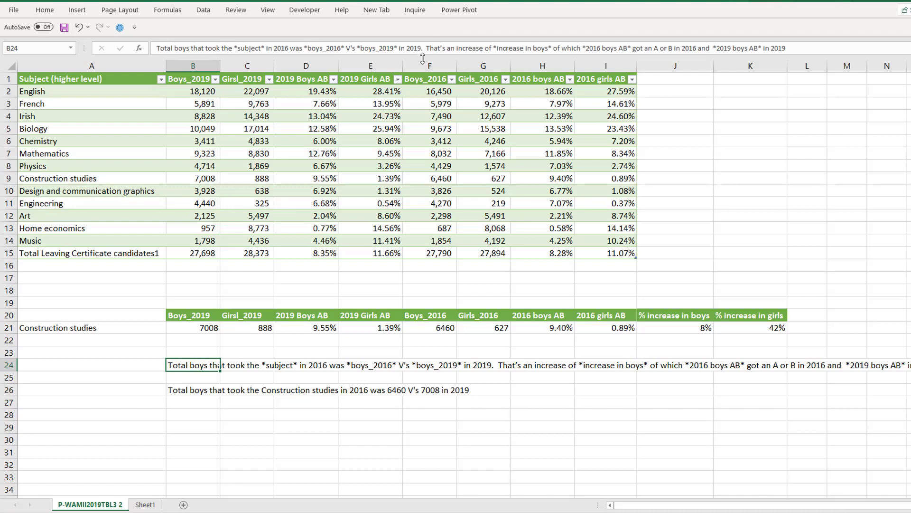
pyautogui.moveTo(426, 48); pyautogui.dragTo(492, 49)
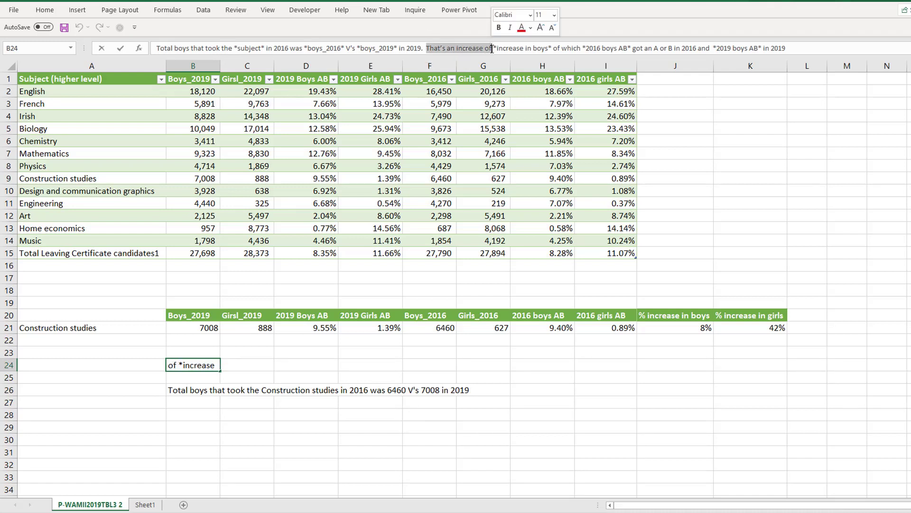
pyautogui.press('Return')
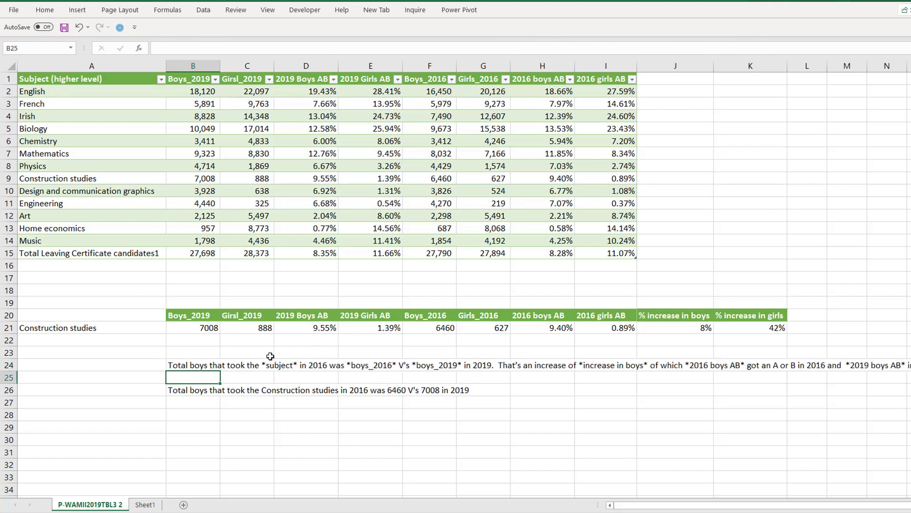
pyautogui.click(194, 392)
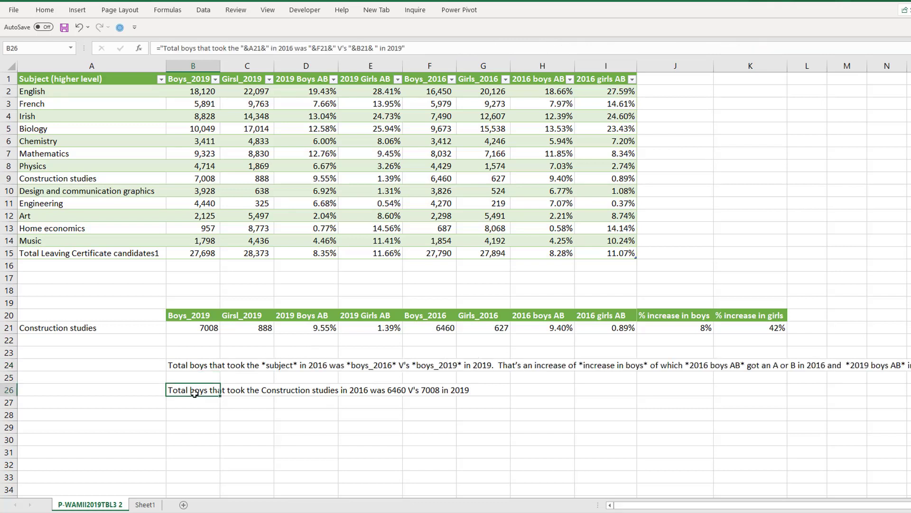
pyautogui.press('F2')
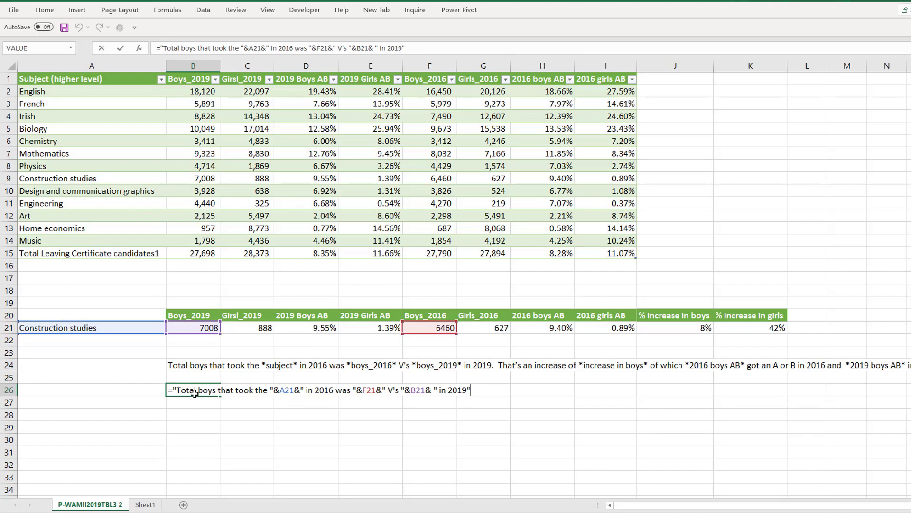
pyautogui.press('BackSpace')
pyautogui.write('. That’s an increase of ')
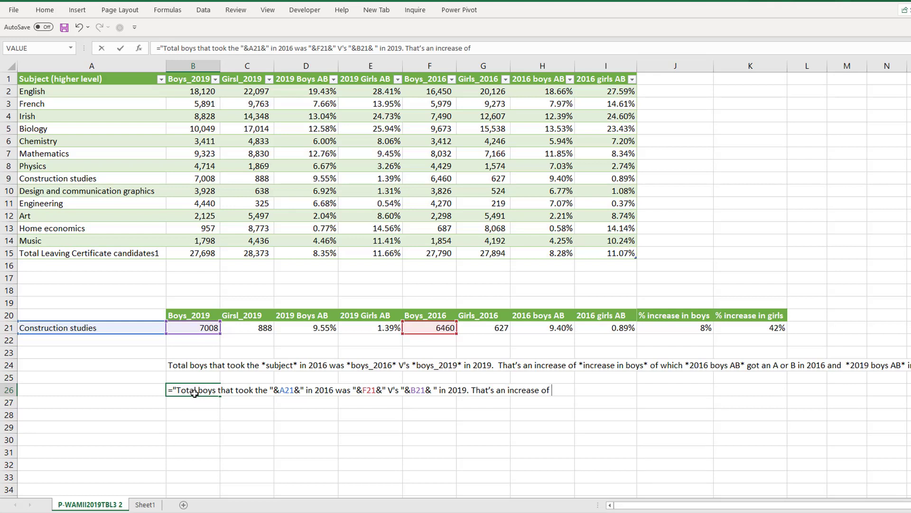
# Append the boys' percentage increase to the B26 formula as "&TEXT(J21,"0.00%")
pyautogui.write('"&')
pyautogui.write('test')
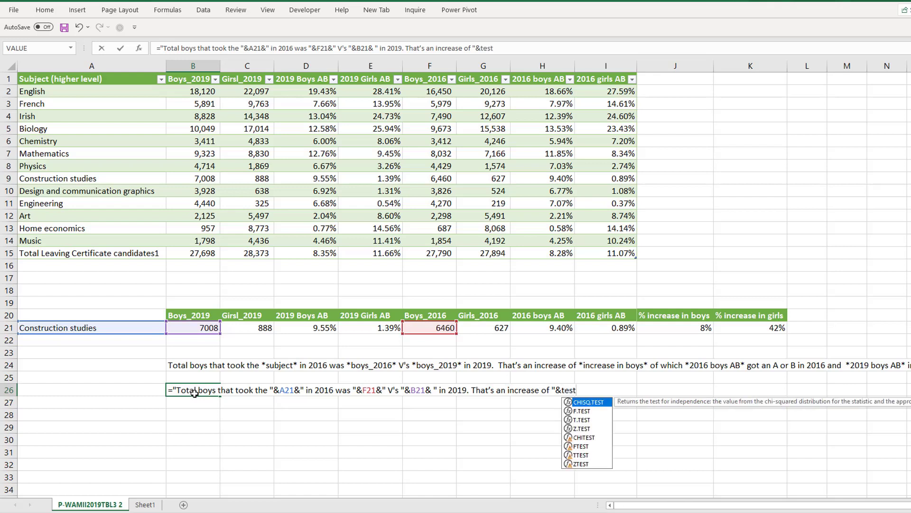
pyautogui.write('(')
pyautogui.press('BackSpace')
pyautogui.press('BackSpace')
pyautogui.press('BackSpace')
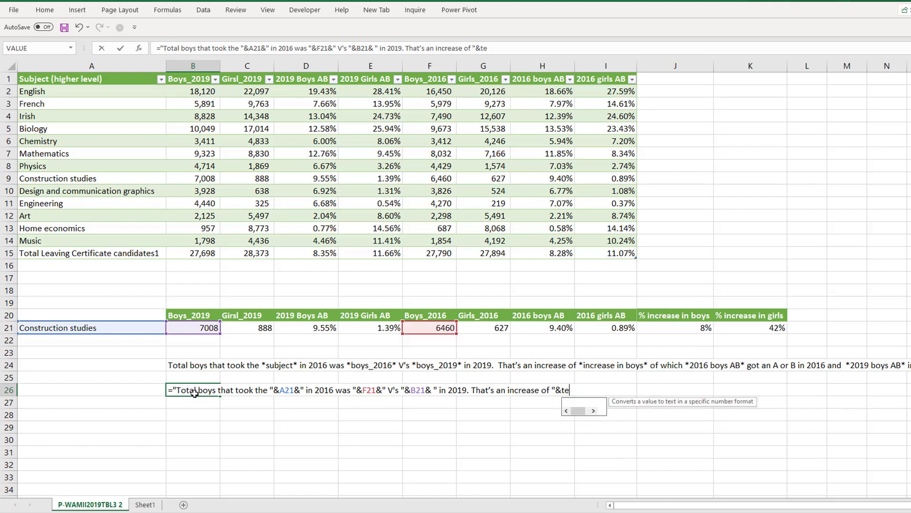
pyautogui.write('sxt(')
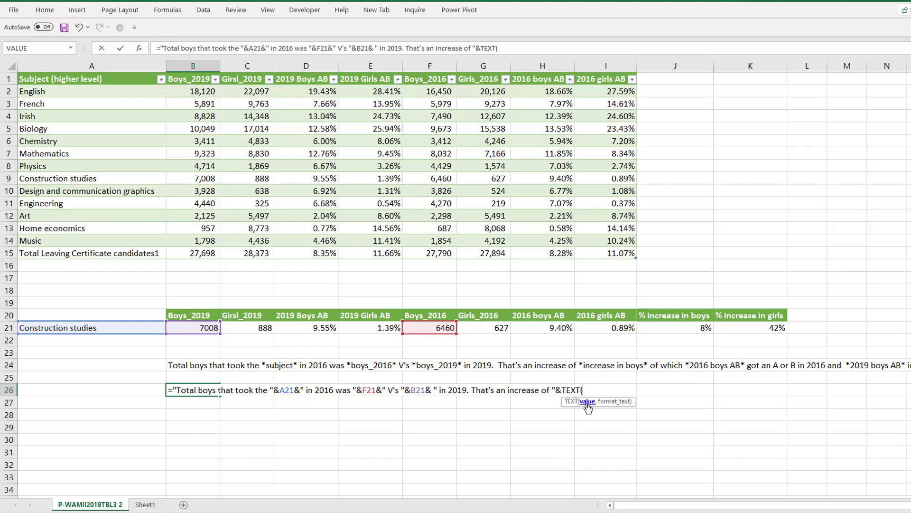
pyautogui.click(673, 328)
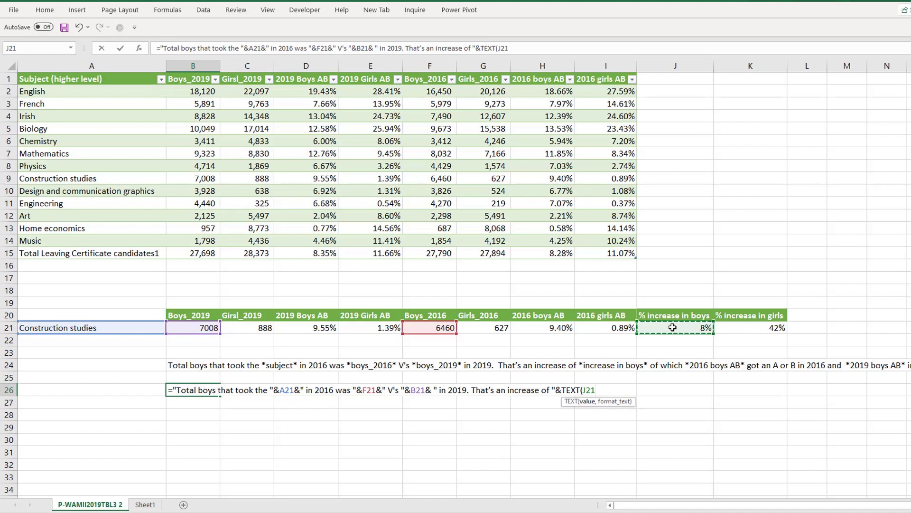
pyautogui.write(',')
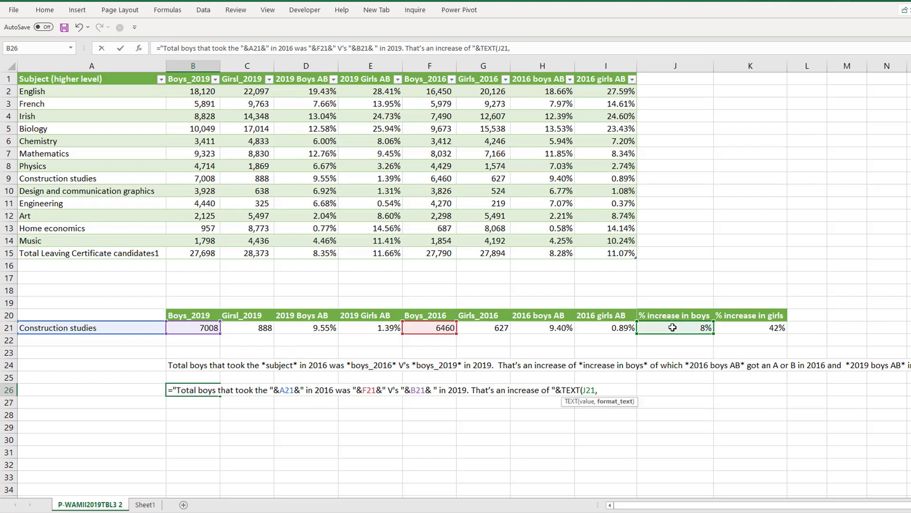
pyautogui.write('"0.00%")')
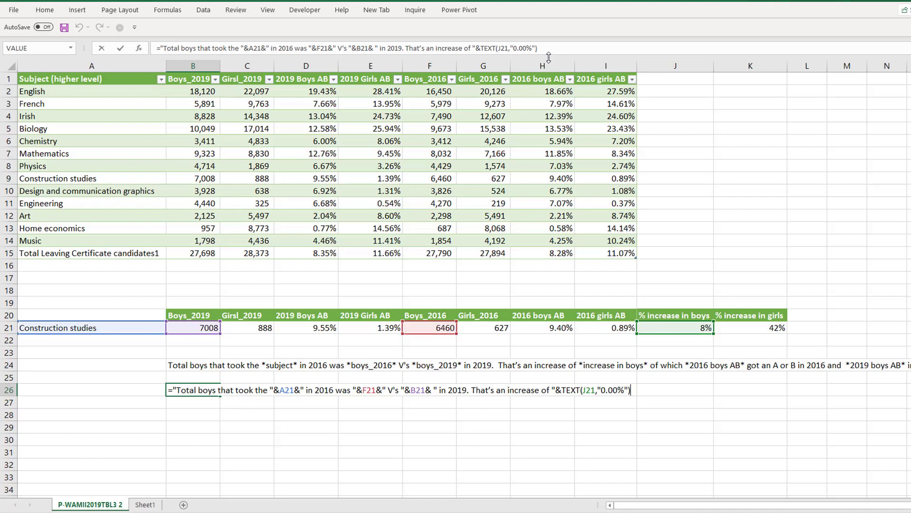
# Append &" of which "&TEXT(H21,"0.00") to the B26 formula to bring in the 2016 boys AB figure
pyautogui.write('&" of which "&')
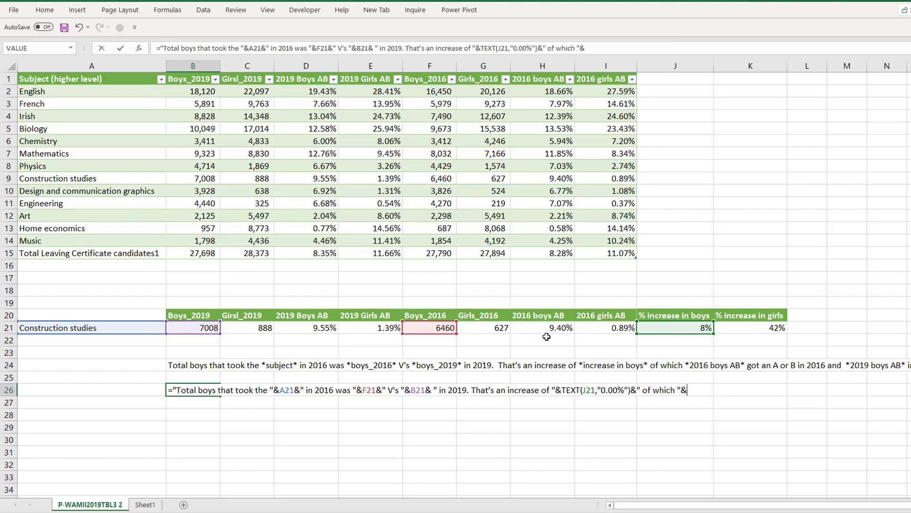
pyautogui.write('test')
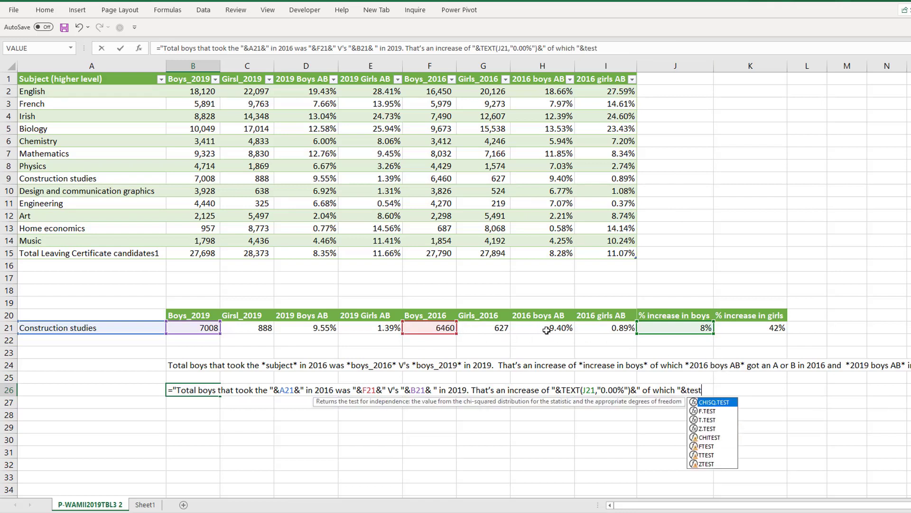
pyautogui.press('BackSpace')
pyautogui.press('BackSpace')
pyautogui.write('xt')
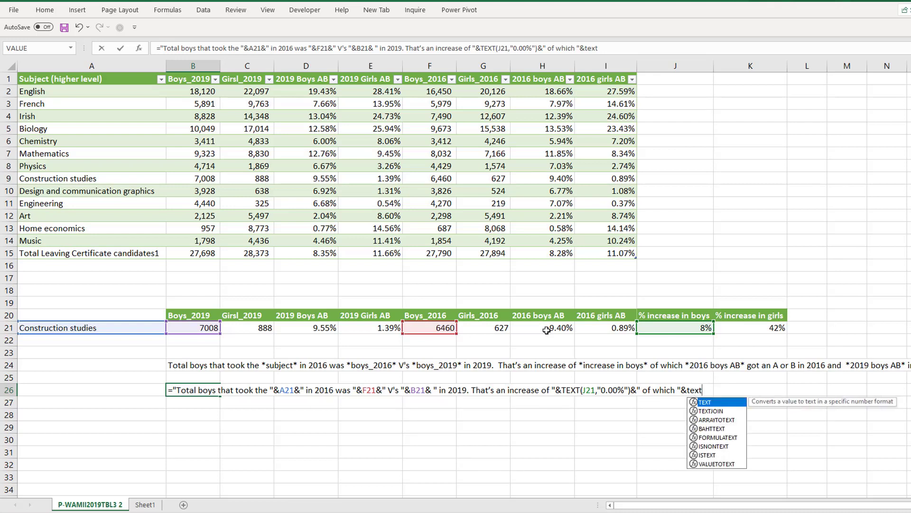
pyautogui.press('Tab')
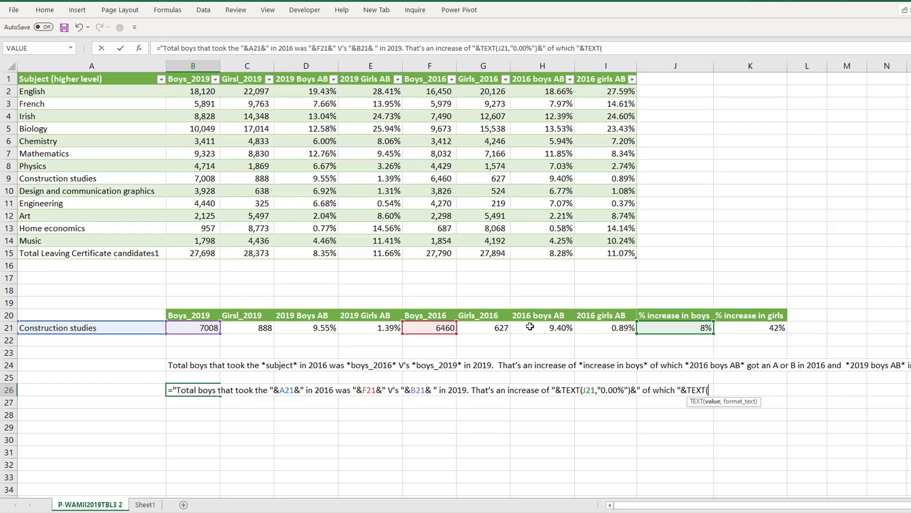
pyautogui.click(531, 326)
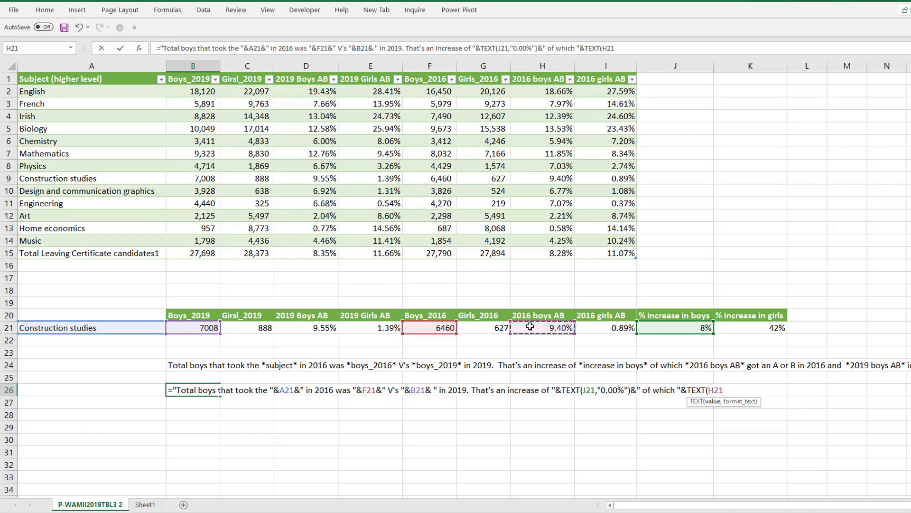
pyautogui.click(726, 395)
pyautogui.write(',0')
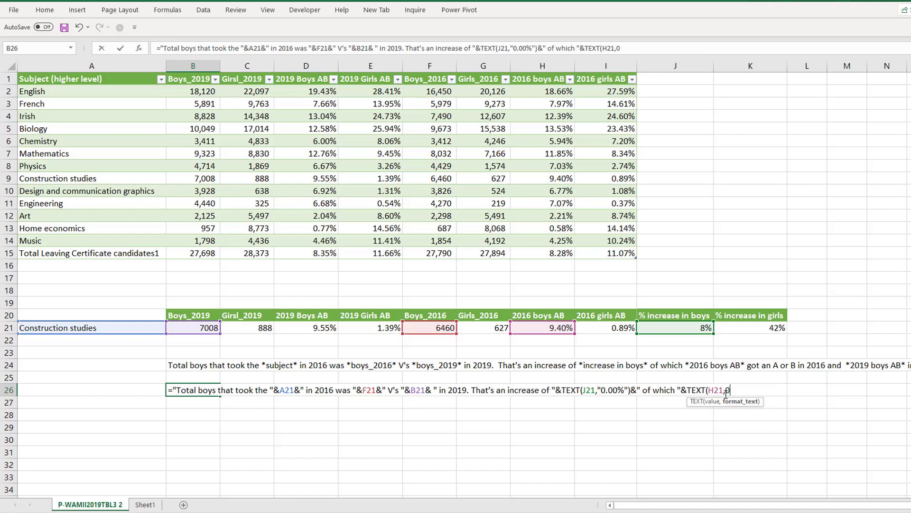
pyautogui.press('BackSpace')
pyautogui.write('"0.00")')
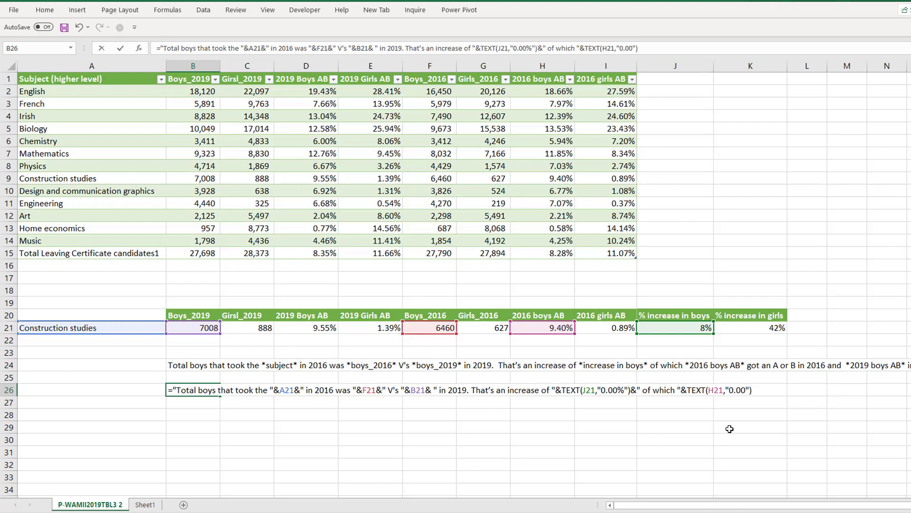
# Extend the B26 formula with &" got an A or B in 2016 and "& after the H21 term
pyautogui.write(' &" got an A or B in 2')
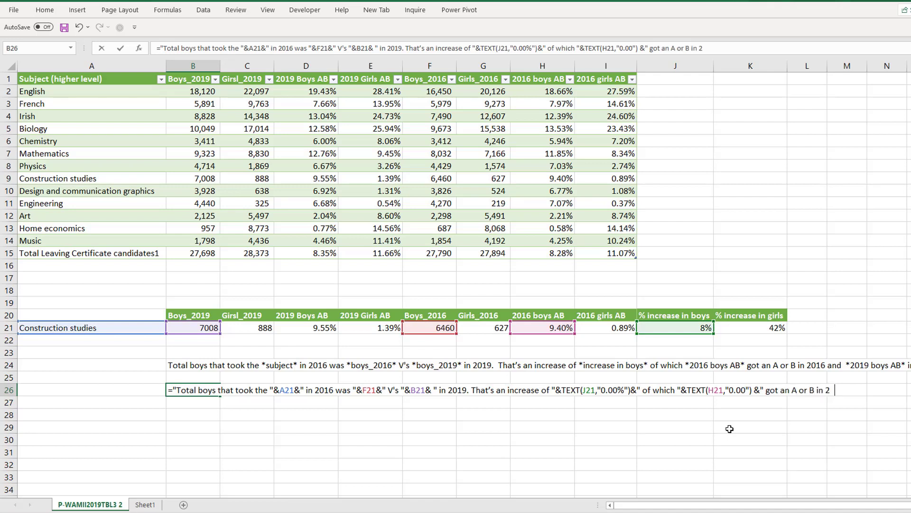
pyautogui.press('BackSpace')
pyautogui.write('016 and "&')
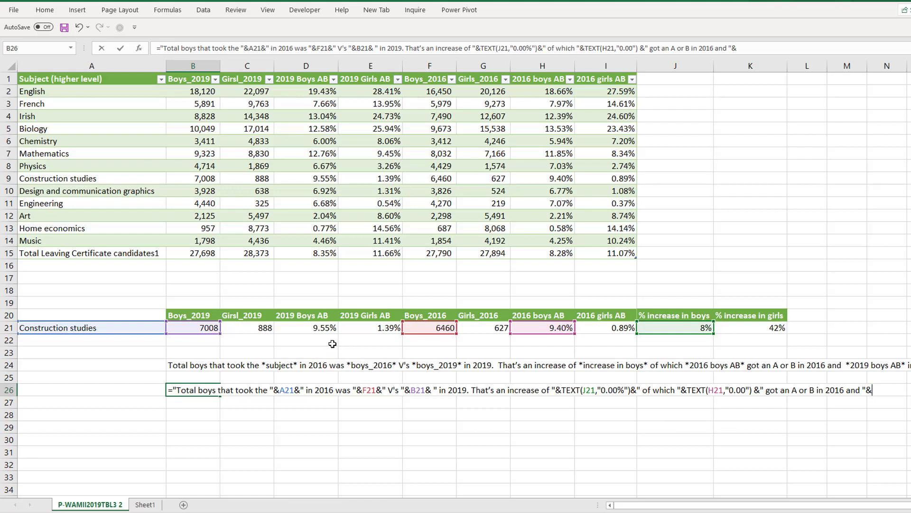
# Add the 2019 boys AB value from D21 in 0.00% format plus " in 2019", and enter the formula, accepting the suggested correction
pyautogui.write('te')
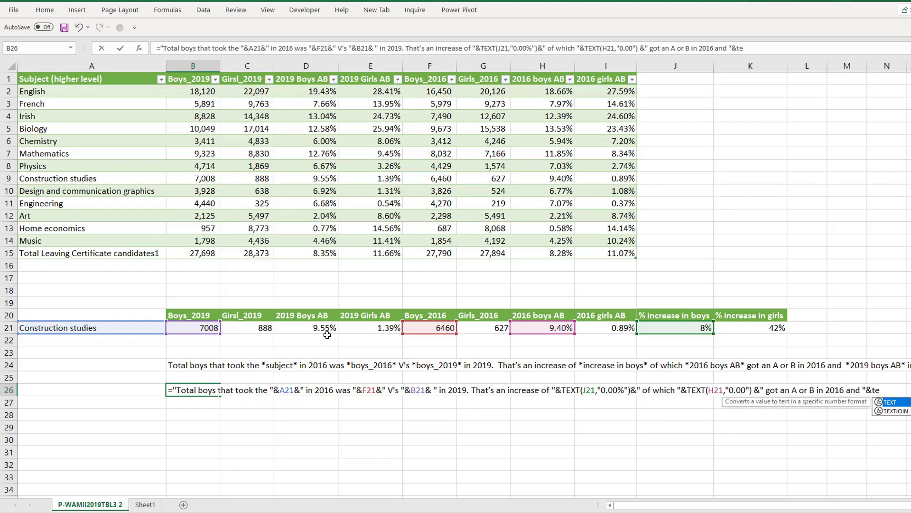
pyautogui.press('Tab')
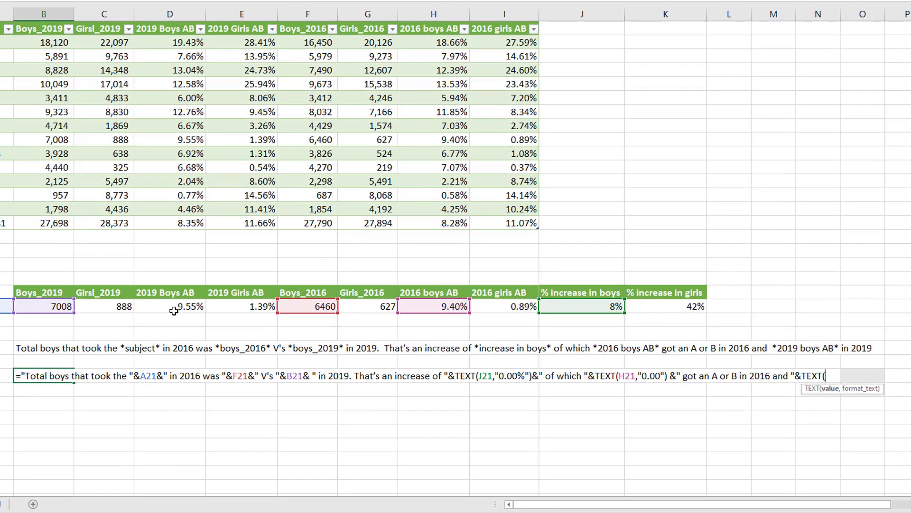
pyautogui.click(310, 331)
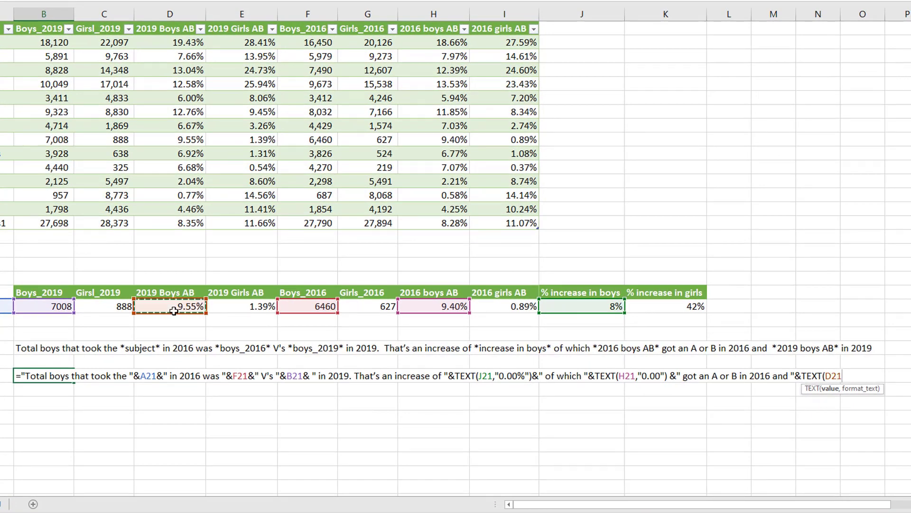
pyautogui.write(',')
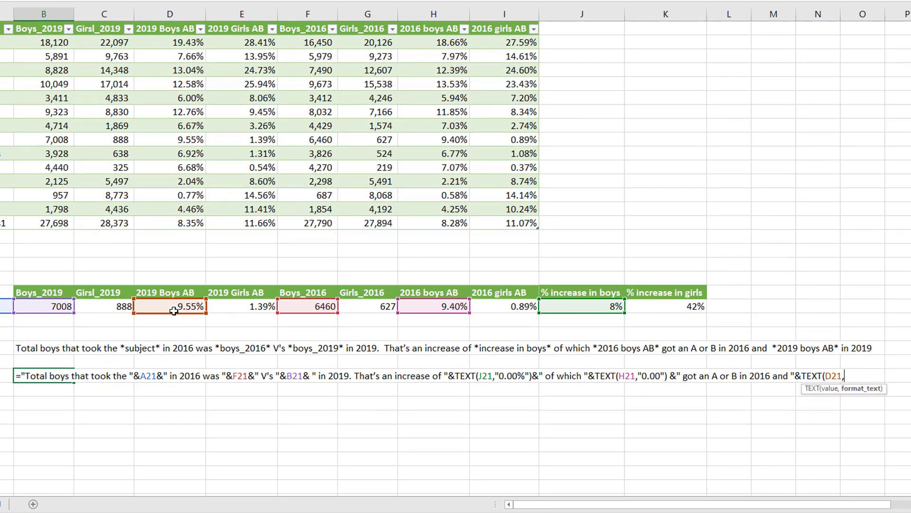
pyautogui.write('"0.00%)')
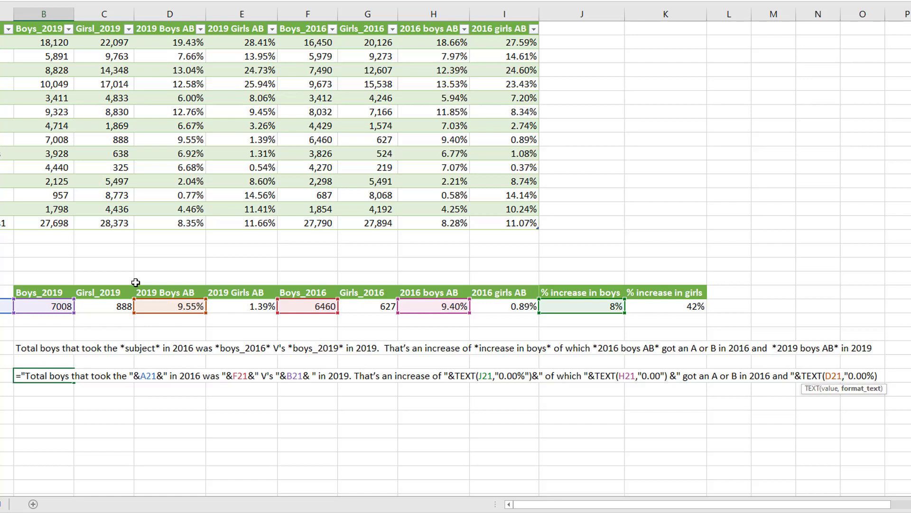
pyautogui.write('& " in 2019"')
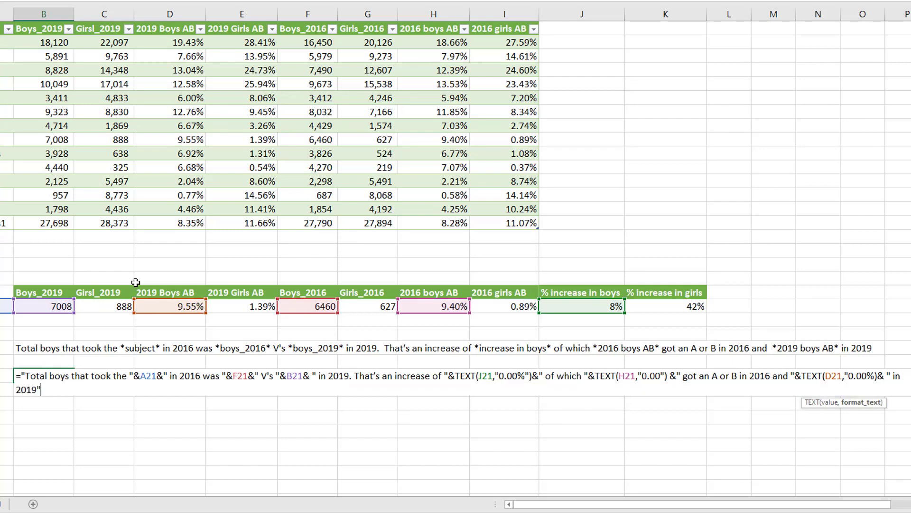
pyautogui.press('Return')
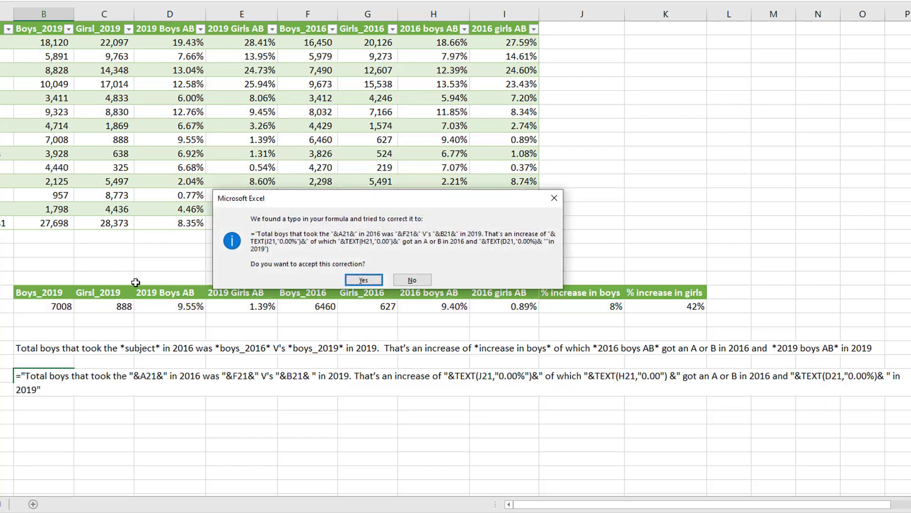
pyautogui.press('Return')
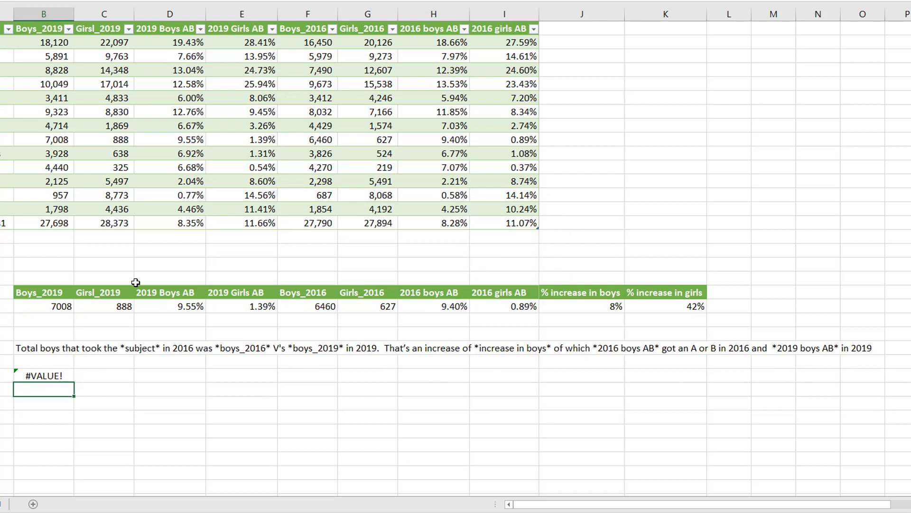
# Reopen the B26 formula and remove the surplus closing bracket and doubled quotes around the final "in2019" text
pyautogui.click(51, 375)
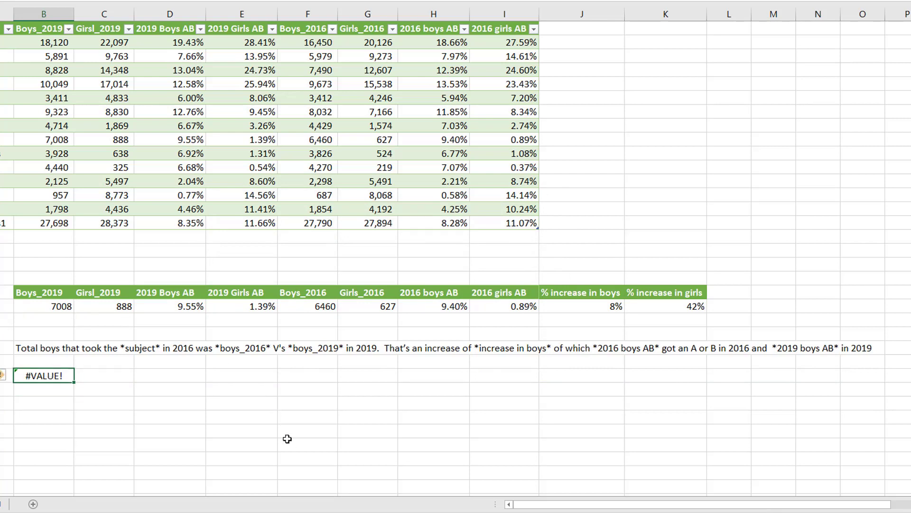
pyautogui.click(727, 3)
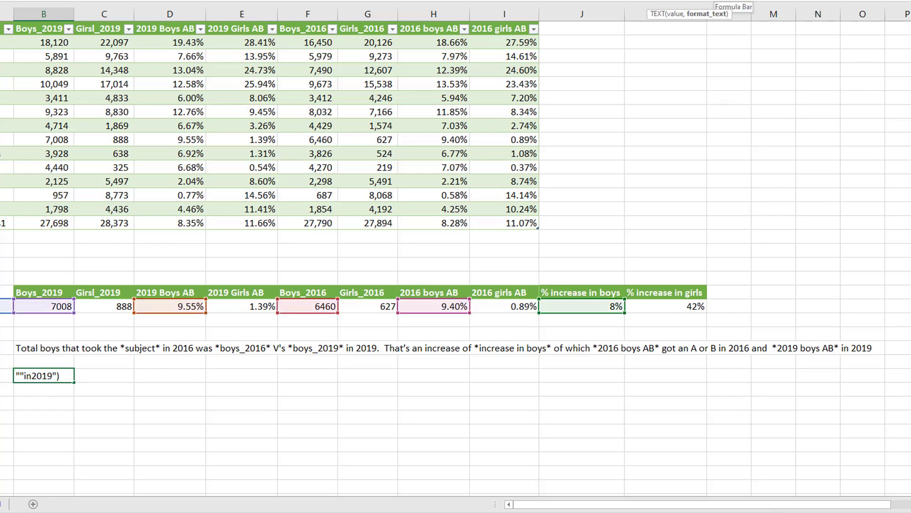
pyautogui.press('BackSpace')
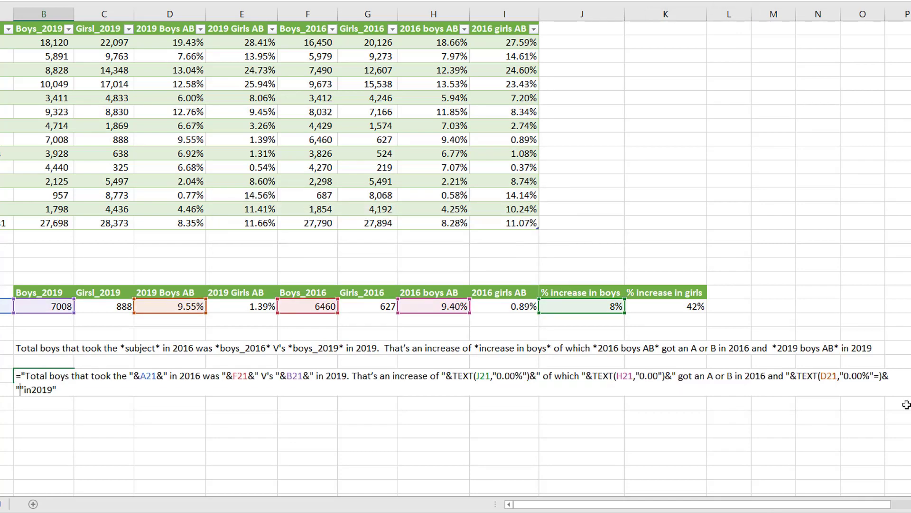
pyautogui.press('BackSpace')
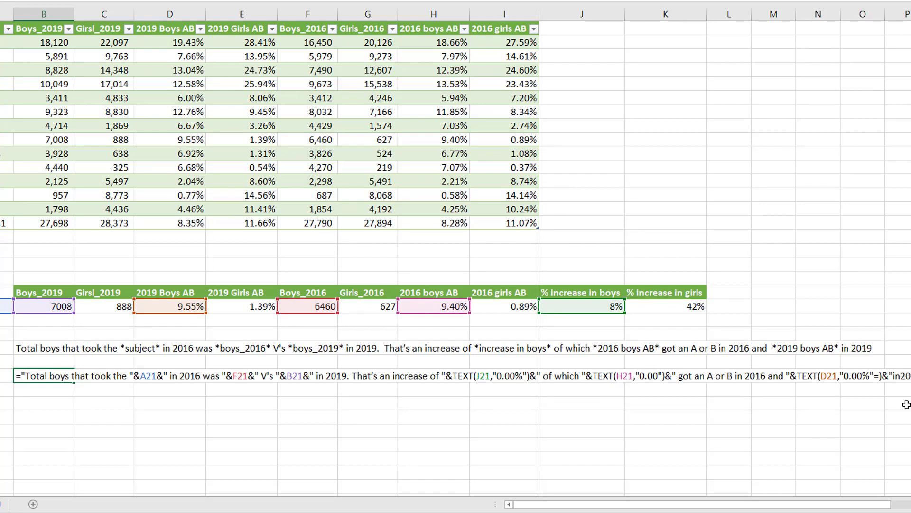
pyautogui.click(871, 375)
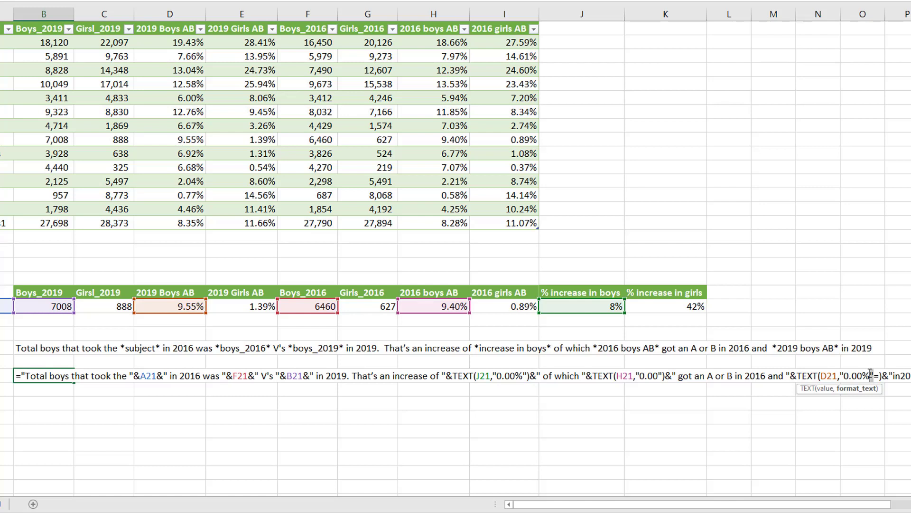
# Change the H21 number format in the B26 formula to "0.00%", delete the stray = after the D21 format, and enter the formula
pyautogui.click(659, 375)
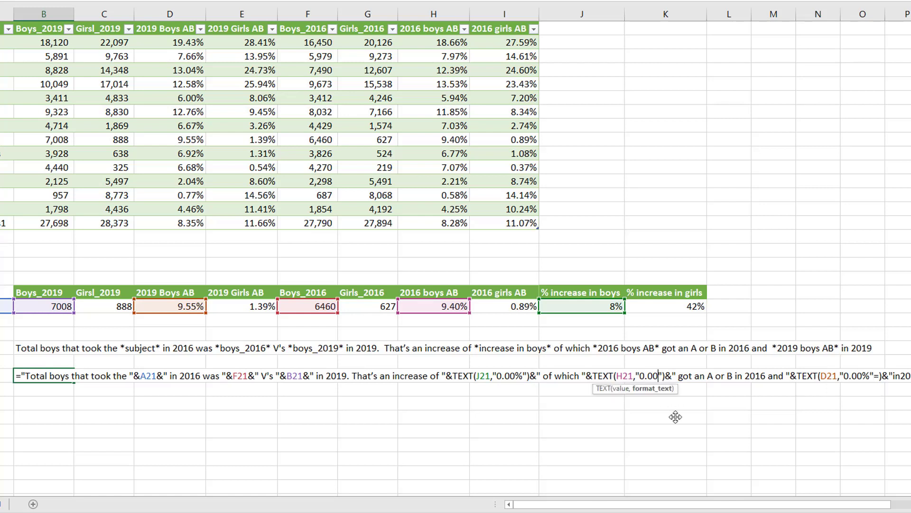
pyautogui.write('%')
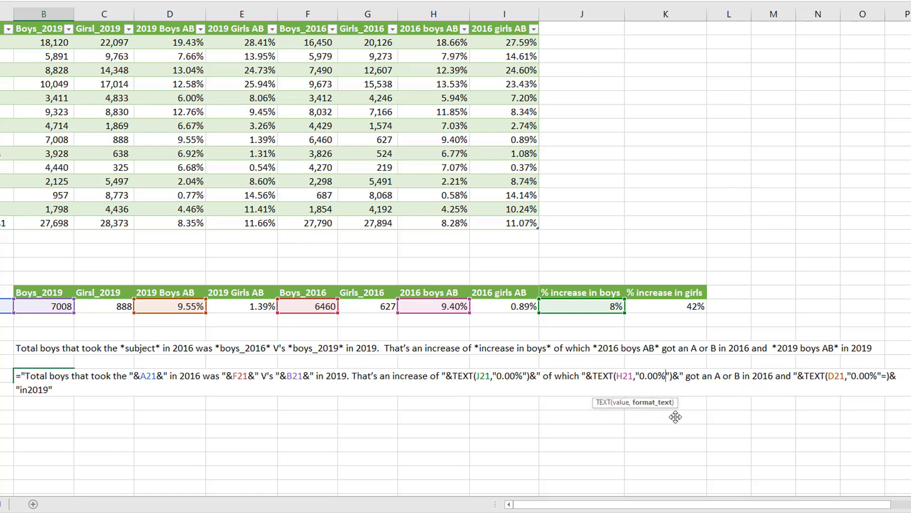
pyautogui.press('Return')
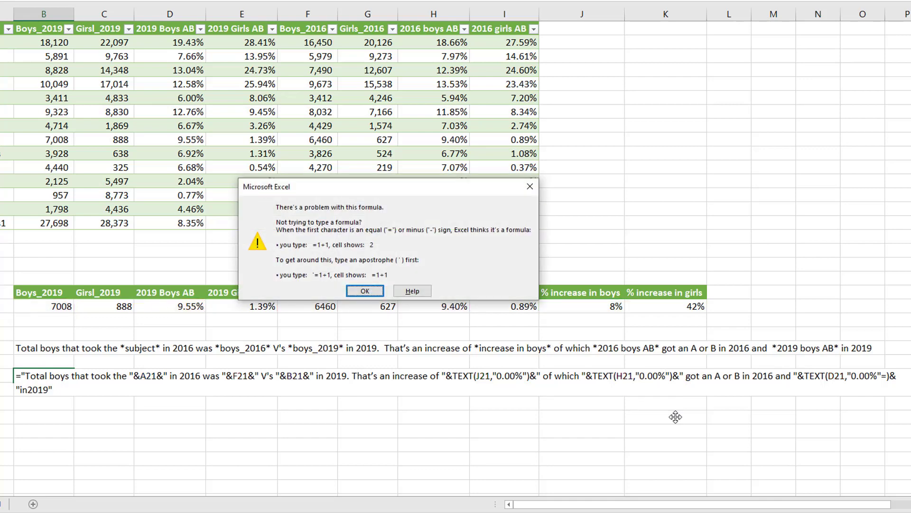
pyautogui.press('Return')
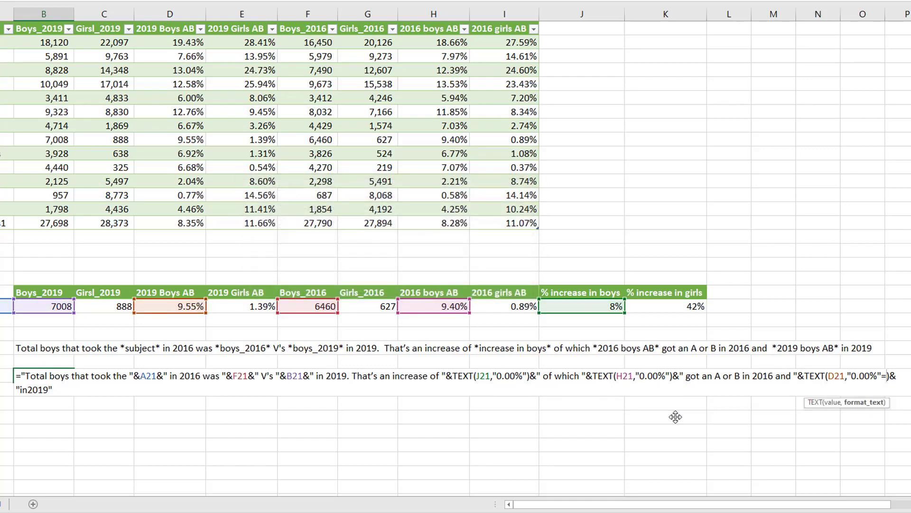
pyautogui.press('BackSpace')
pyautogui.press('Return')
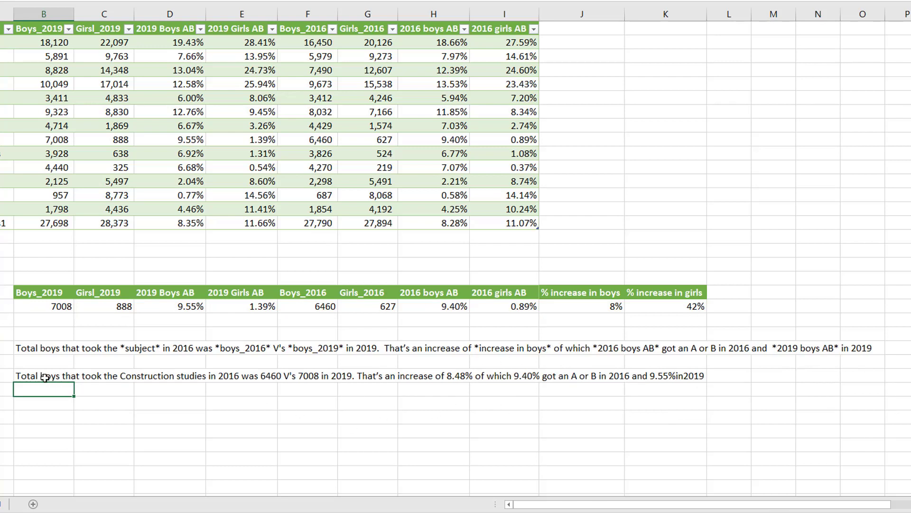
# Insert the missing spaces in the B26 formula's closing text so it reads " in 2019"
pyautogui.click(44, 378)
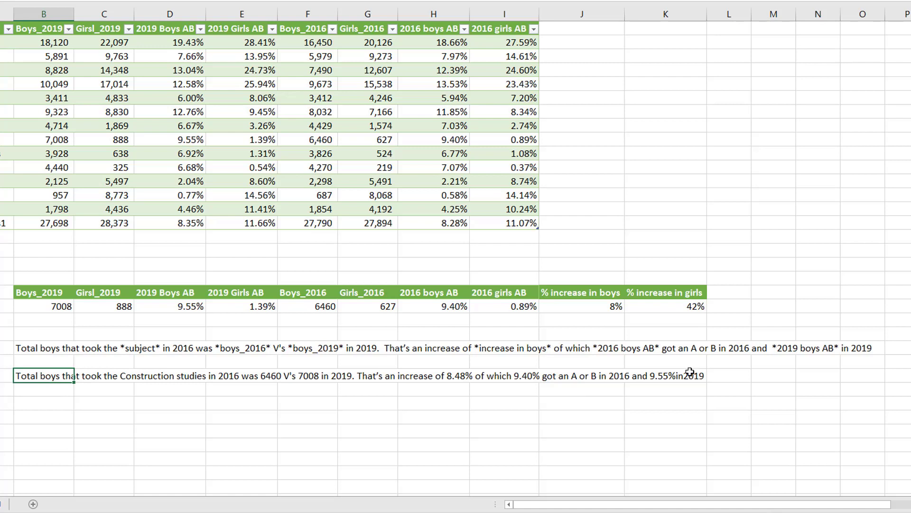
pyautogui.press('F2')
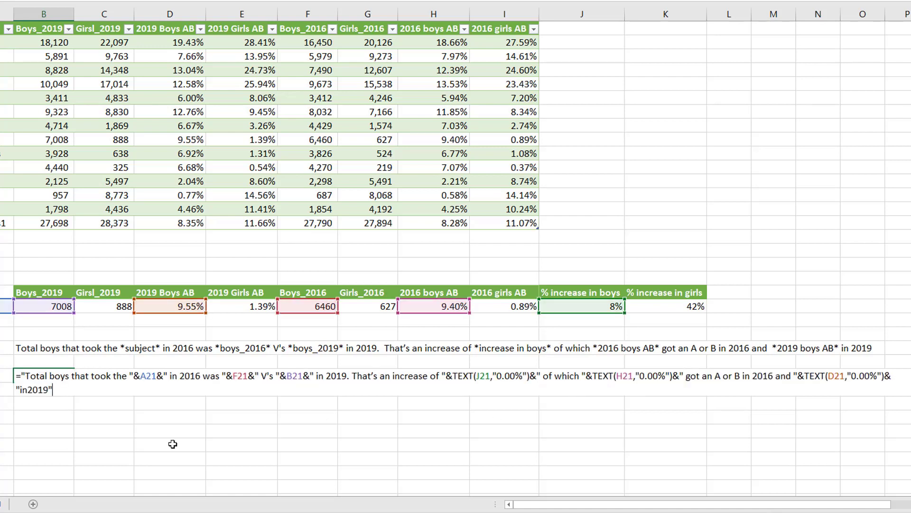
pyautogui.click(29, 391)
pyautogui.click(896, 376)
pyautogui.press('Return')
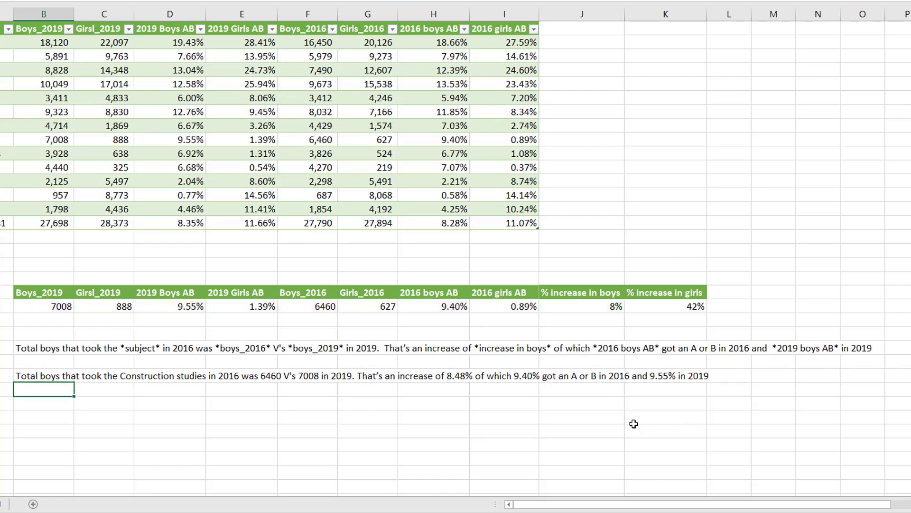
# Choose Engineering in the E4 subject dropdown on Sheet1 and return to the P-WAMII2019TBL3 2 sheet to check the B26 sentence
pyautogui.click(5, 507)
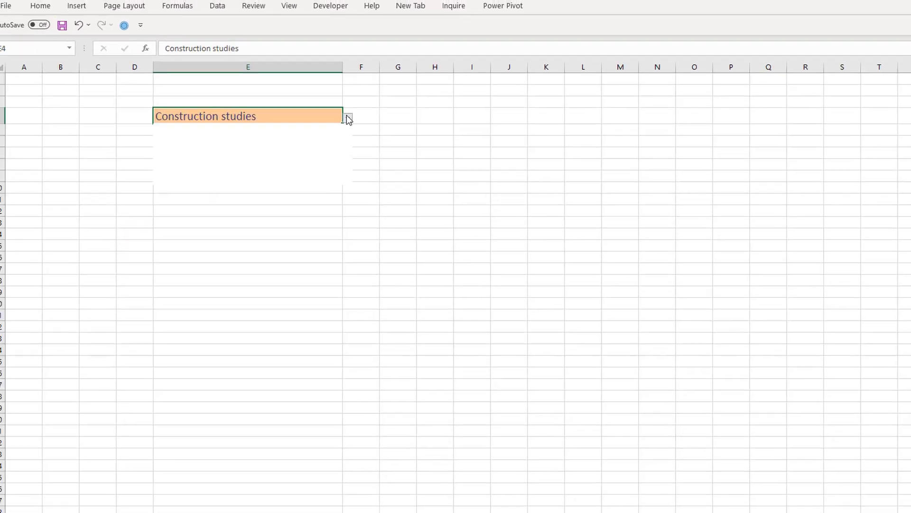
pyautogui.click(256, 152)
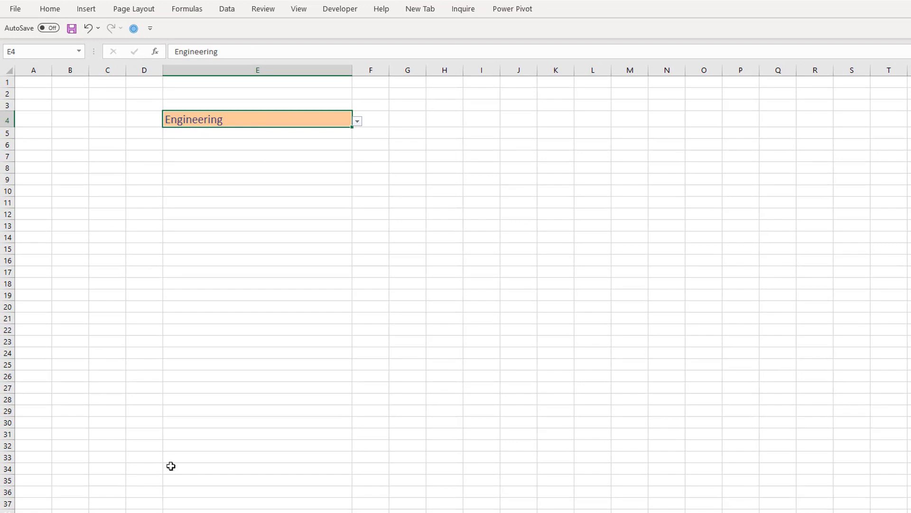
pyautogui.click(275, 510)
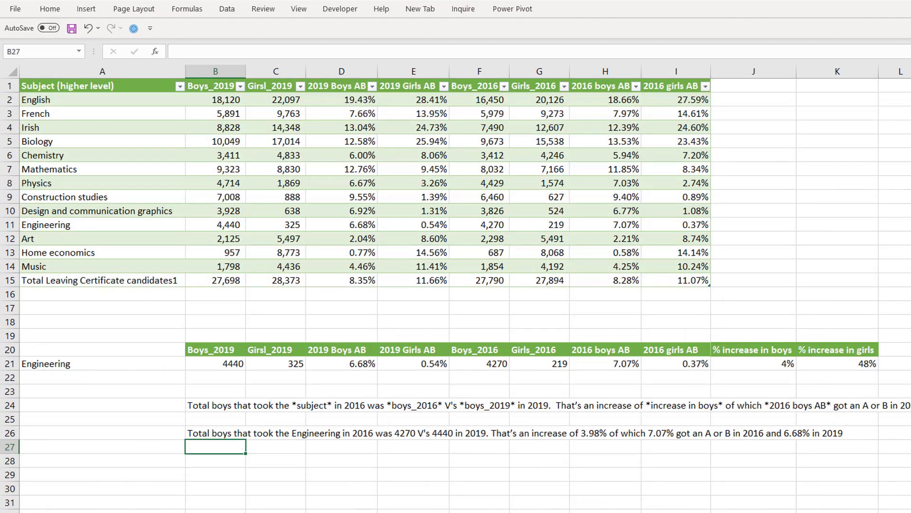
# Clear the template sentence from cell B24
pyautogui.click(72, 365)
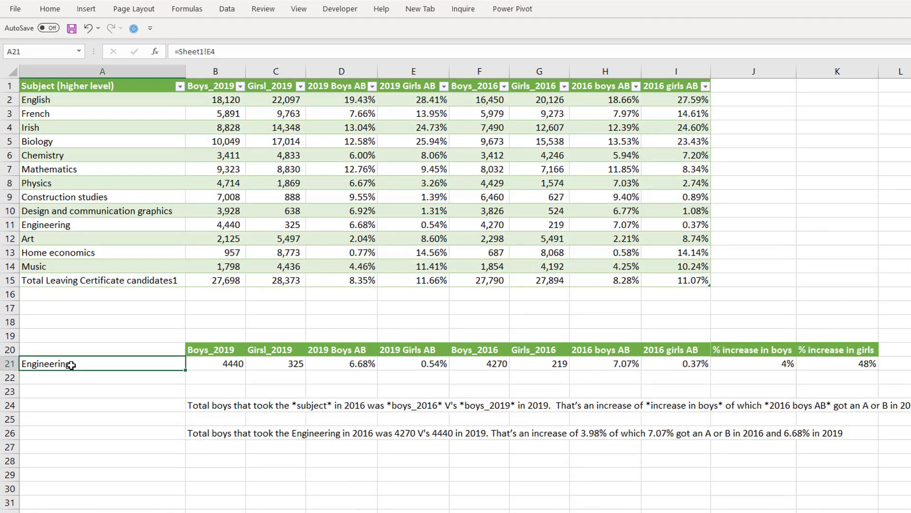
pyautogui.click(199, 407)
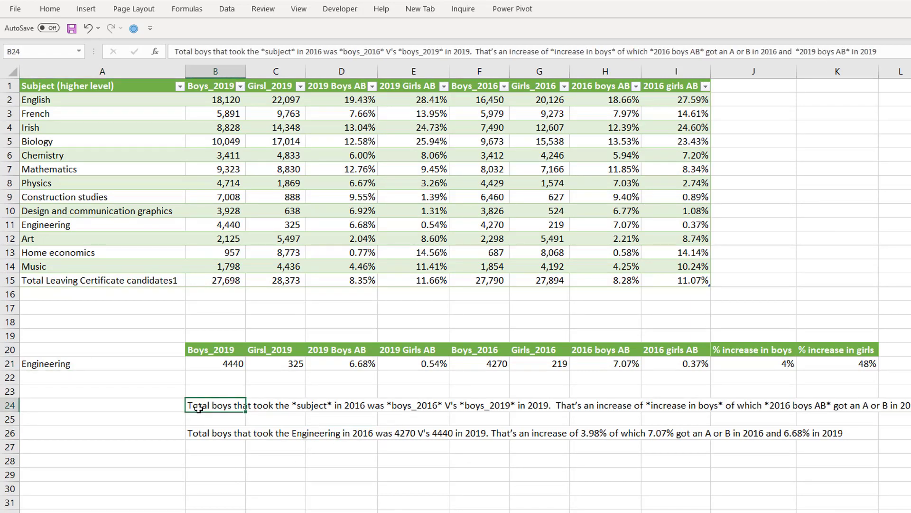
pyautogui.press('Delete')
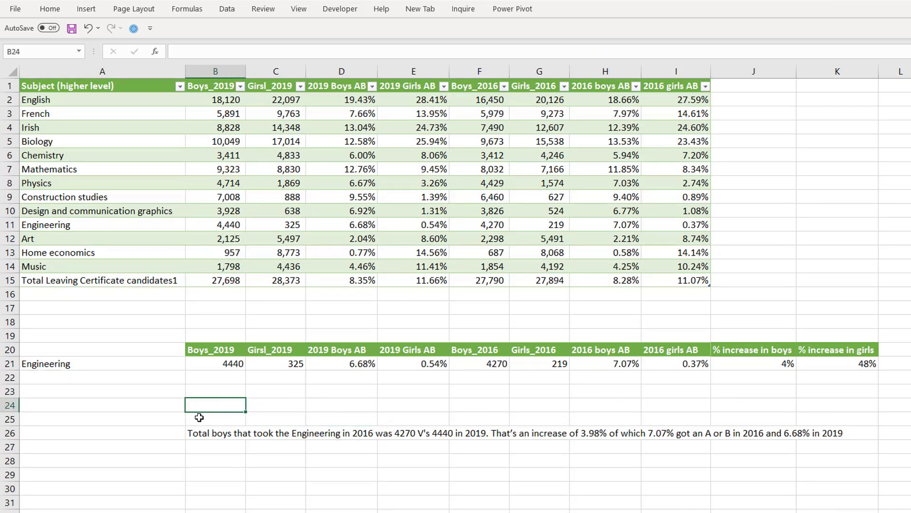
# Copy the full text of the B26 formula into B27 with its cell references unchanged, and select B27
pyautogui.click(198, 433)
pyautogui.press('F2')
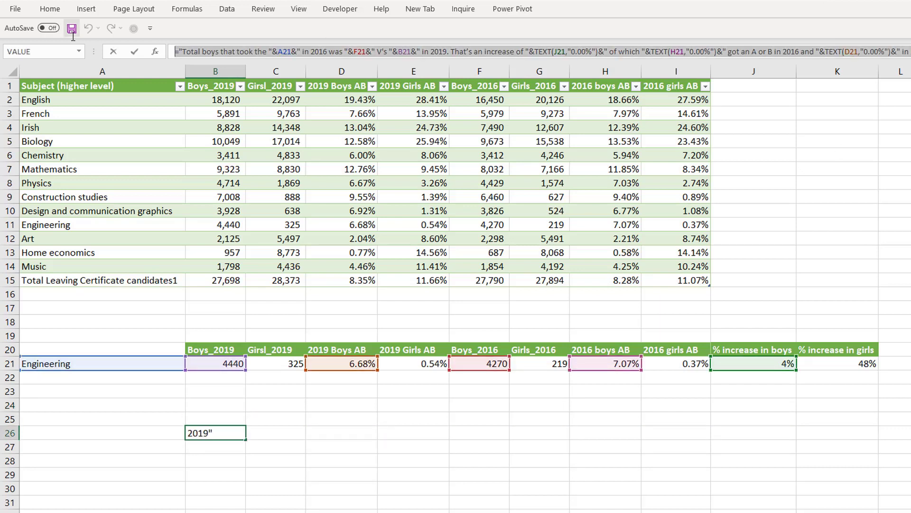
pyautogui.press('Return')
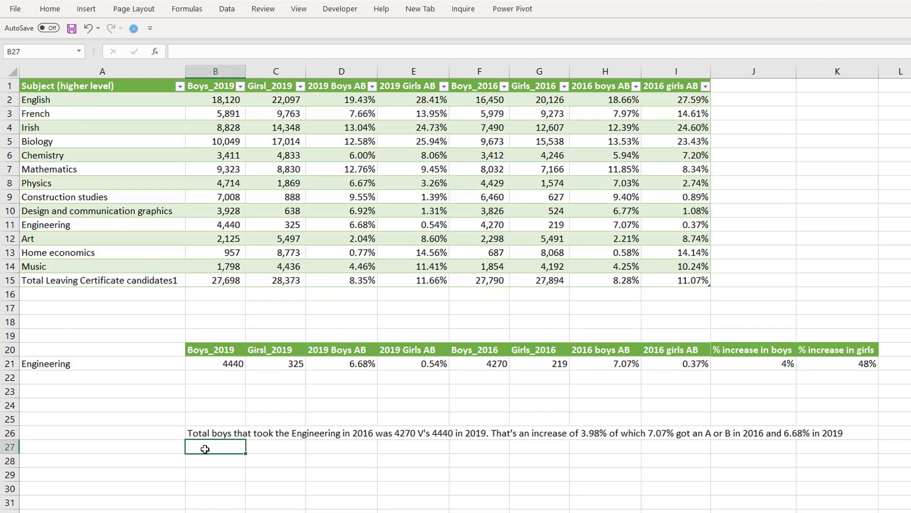
pyautogui.click(187, 51)
pyautogui.hotkey('ctrl', 'v')
pyautogui.press('Return')
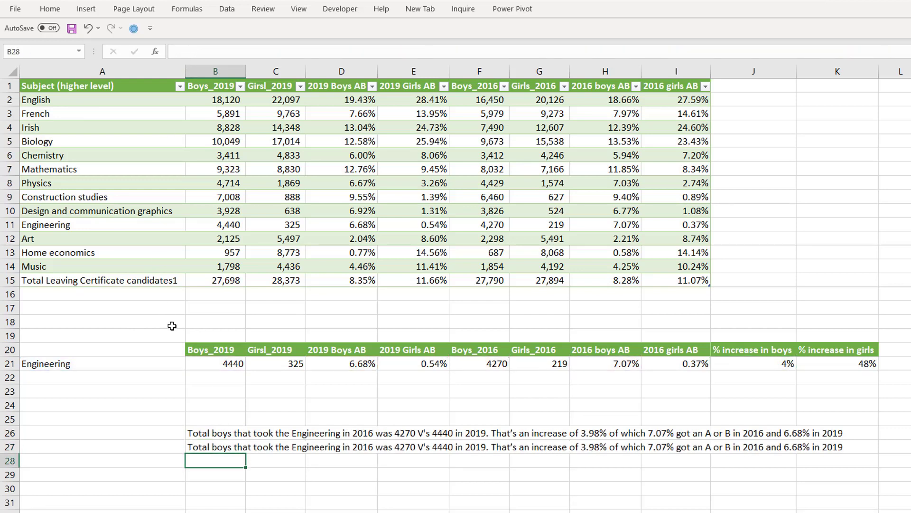
pyautogui.click(196, 448)
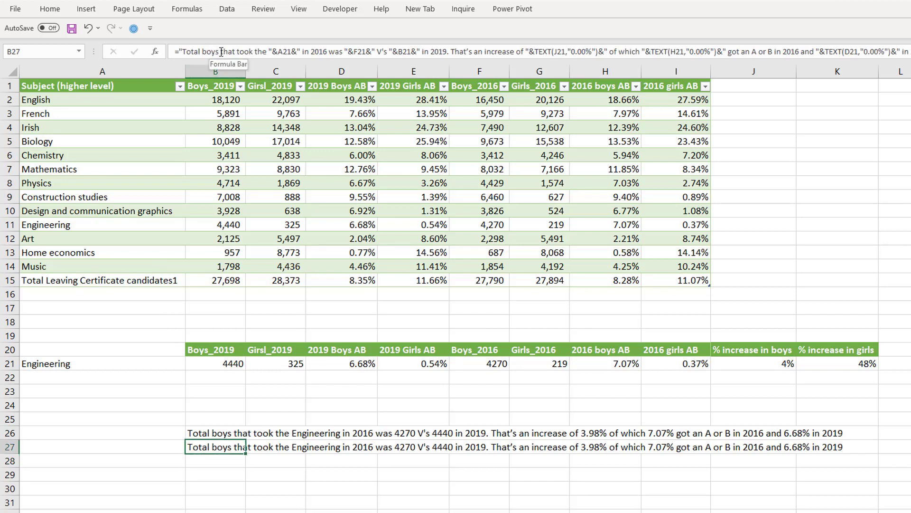
# Replace the word "boys" with "girls" at the start of the sentence formula in cell B27
pyautogui.click(218, 52)
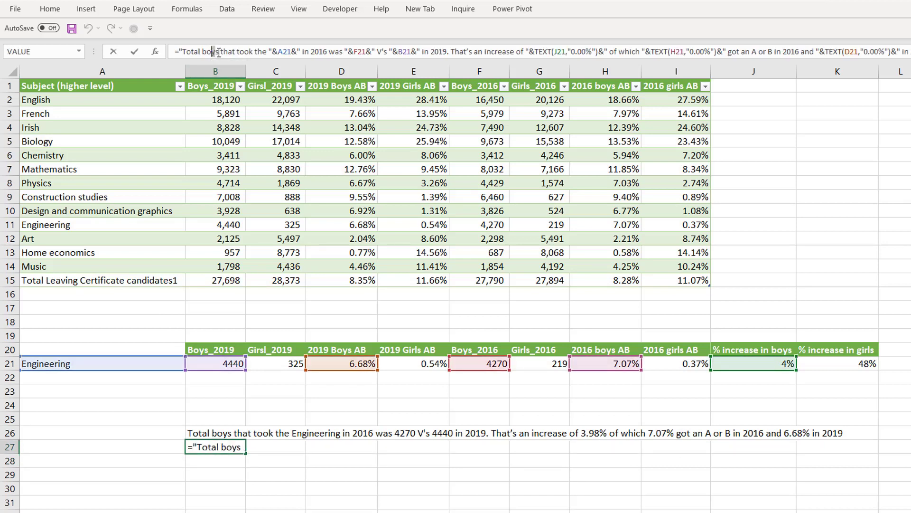
pyautogui.moveTo(218, 52); pyautogui.dragTo(203, 52)
pyautogui.write('Gi')
pyautogui.press('BackSpace')
pyautogui.press('BackSpace')
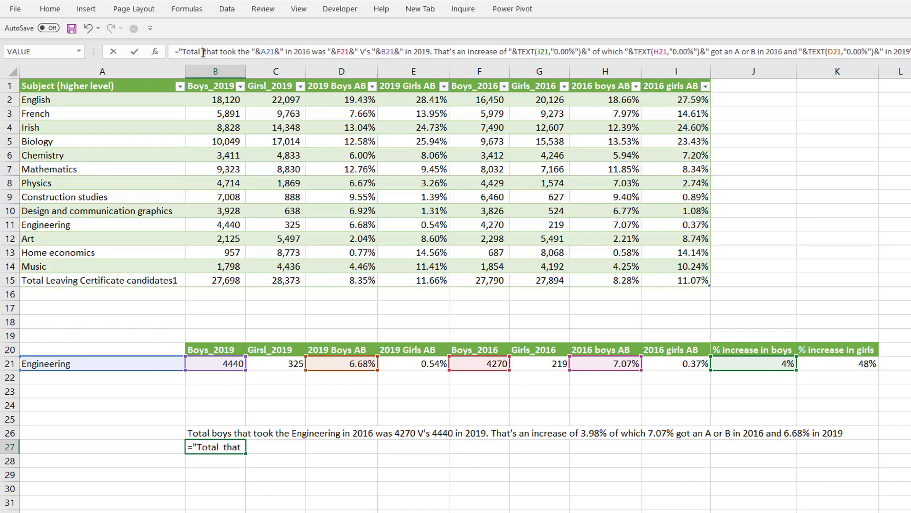
pyautogui.write('girls')
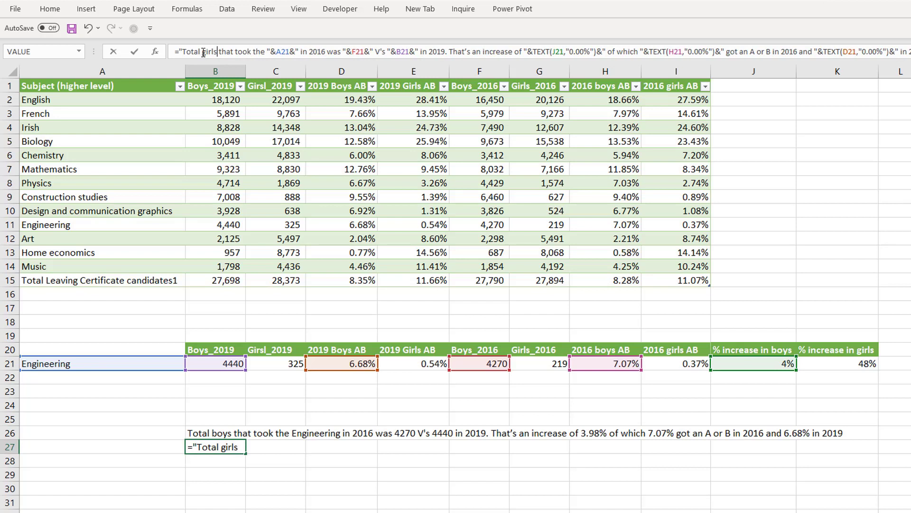
# Repoint the B27 formula's boys references to the girls' cells C21, E21, G21, I21 and K21 and commit it
pyautogui.moveTo(202, 370); pyautogui.dragTo(255, 367)
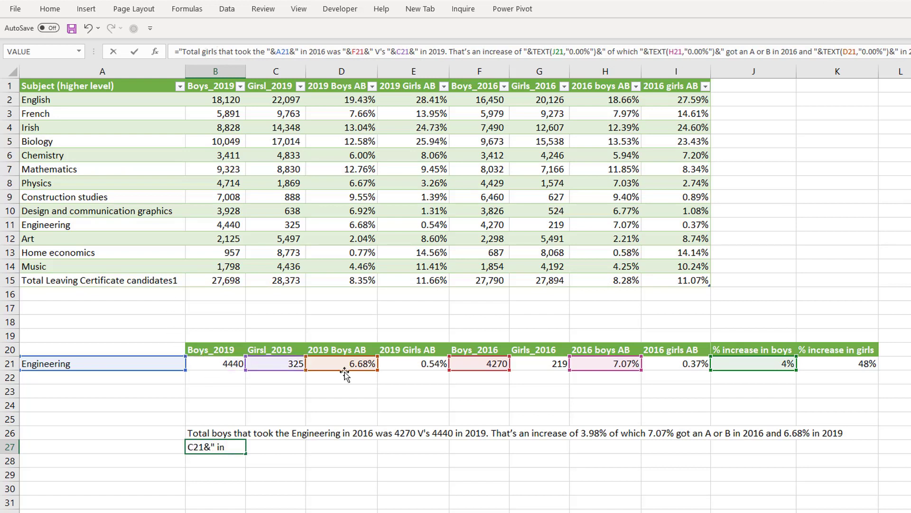
pyautogui.moveTo(346, 371); pyautogui.dragTo(392, 366)
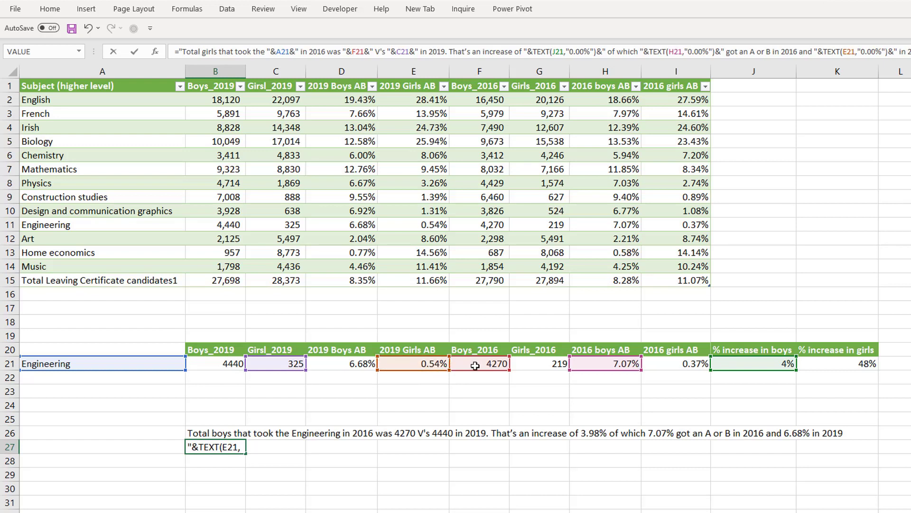
pyautogui.moveTo(507, 370); pyautogui.dragTo(519, 369)
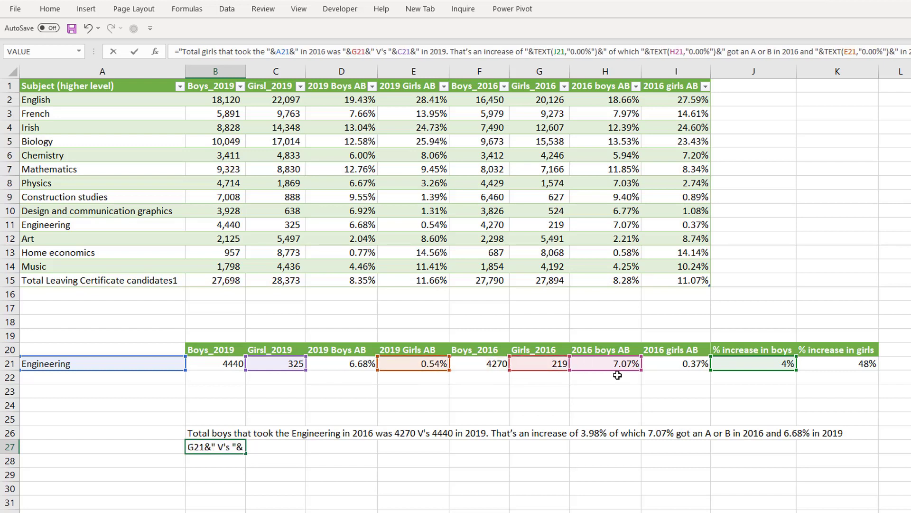
pyautogui.moveTo(615, 372); pyautogui.dragTo(689, 368)
pyautogui.moveTo(747, 368); pyautogui.dragTo(810, 360)
pyautogui.press('Return')
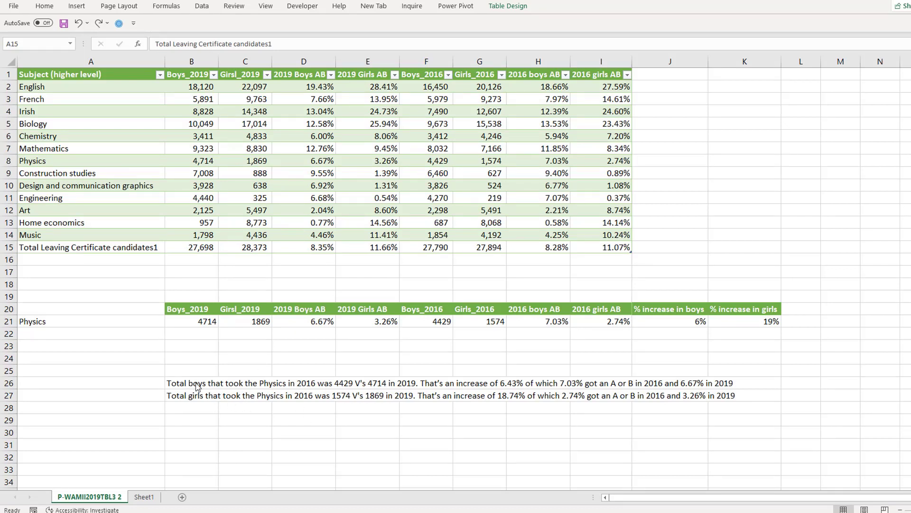
# Change the last row's label in cell A15 to "Total"
pyautogui.click(29, 247)
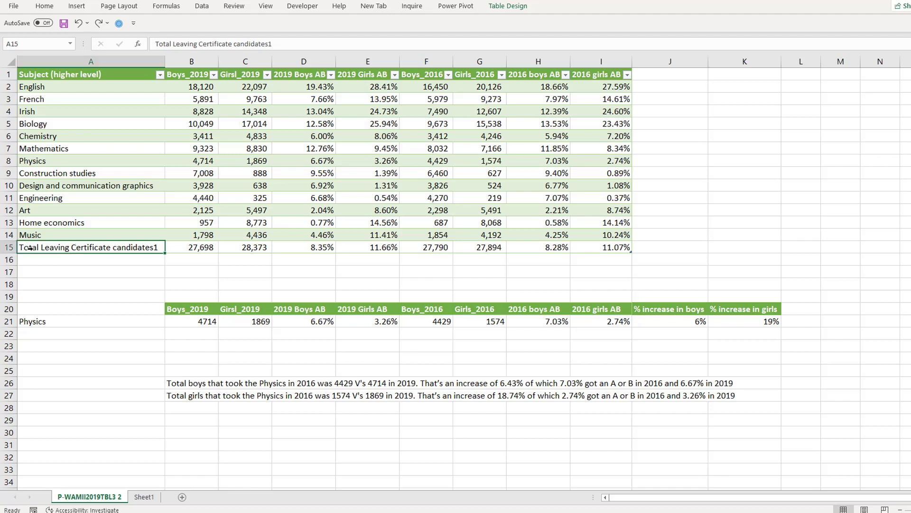
pyautogui.click(29, 247)
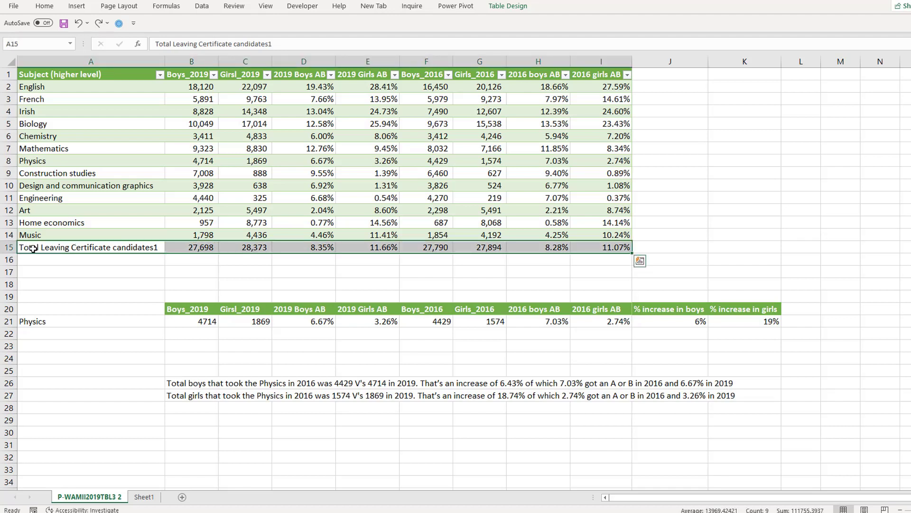
pyautogui.write('Total')
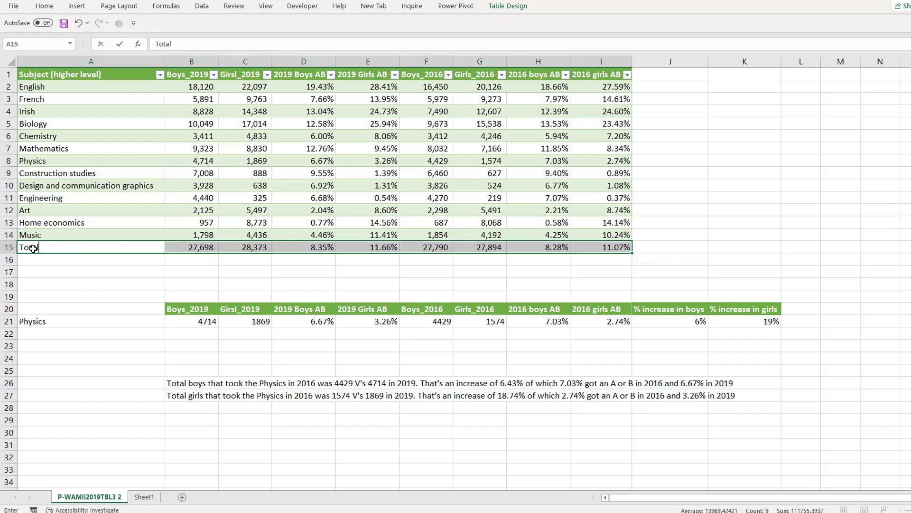
pyautogui.press('Return')
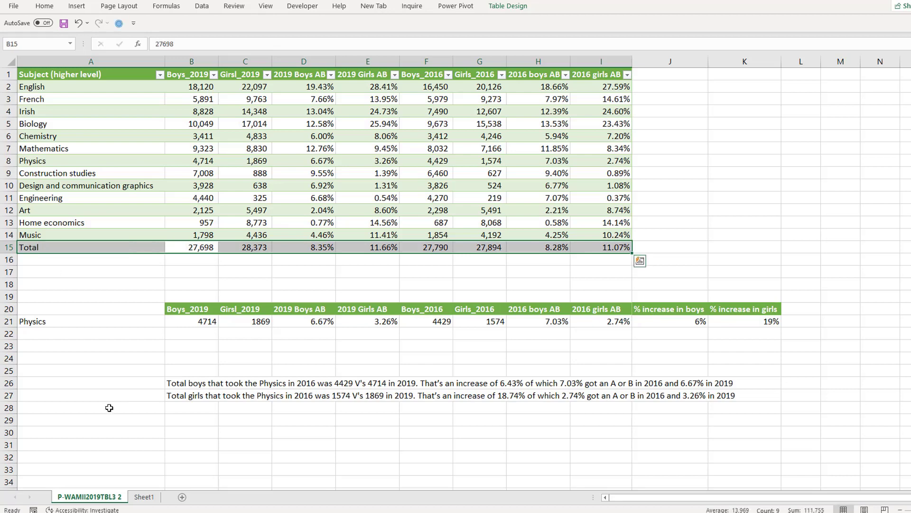
# Choose Total as the subject in Sheet1 cell E4 and view the sentences on the P-WAMII2019TBL3 2 sheet
pyautogui.click(143, 496)
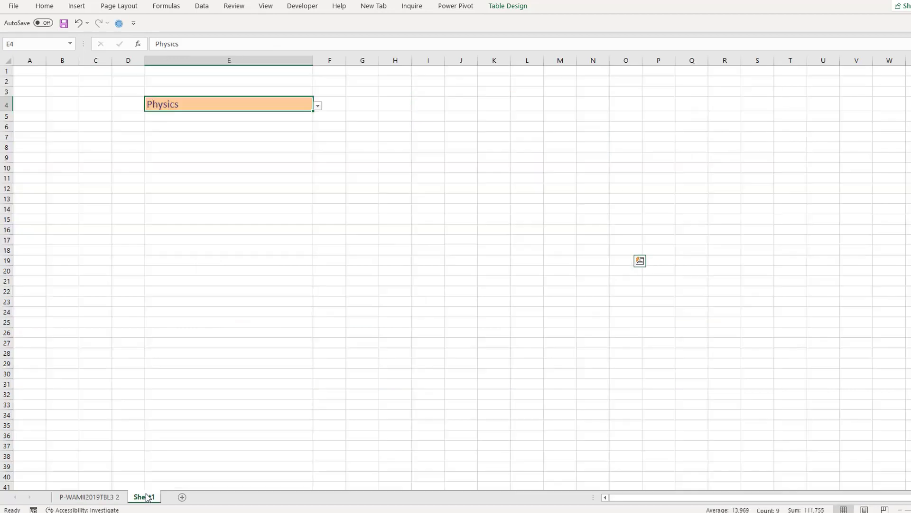
pyautogui.click(317, 106)
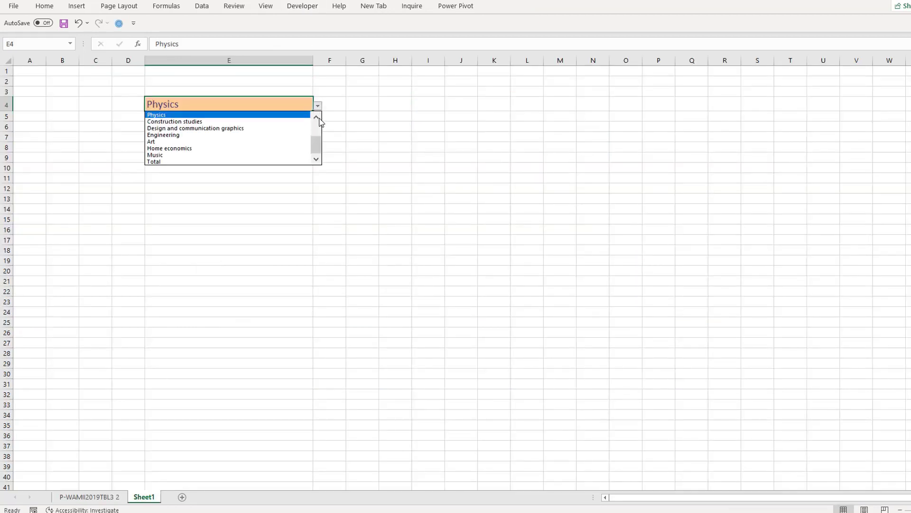
pyautogui.click(171, 161)
pyautogui.click(101, 497)
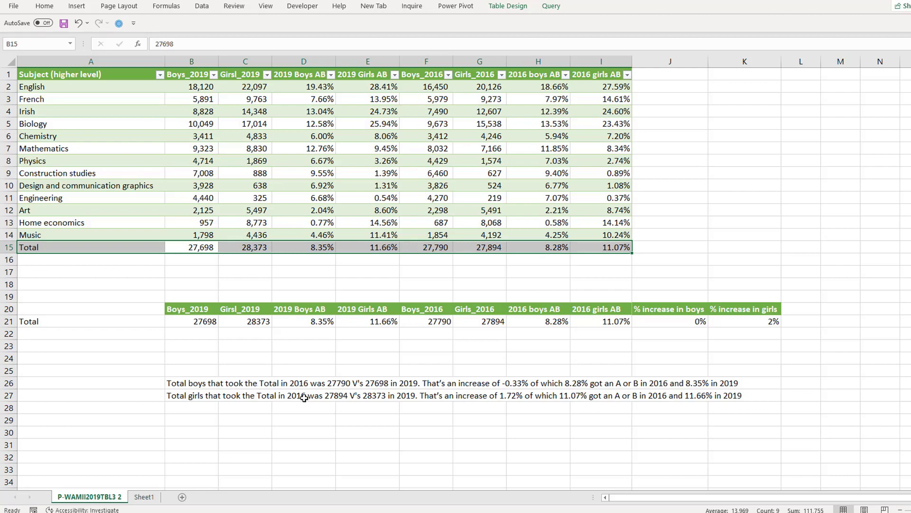
# Set the subject in Sheet1 cell E4 to Physics and return to the P-WAMII2019TBL3 2 sheet
pyautogui.click(144, 497)
pyautogui.click(318, 105)
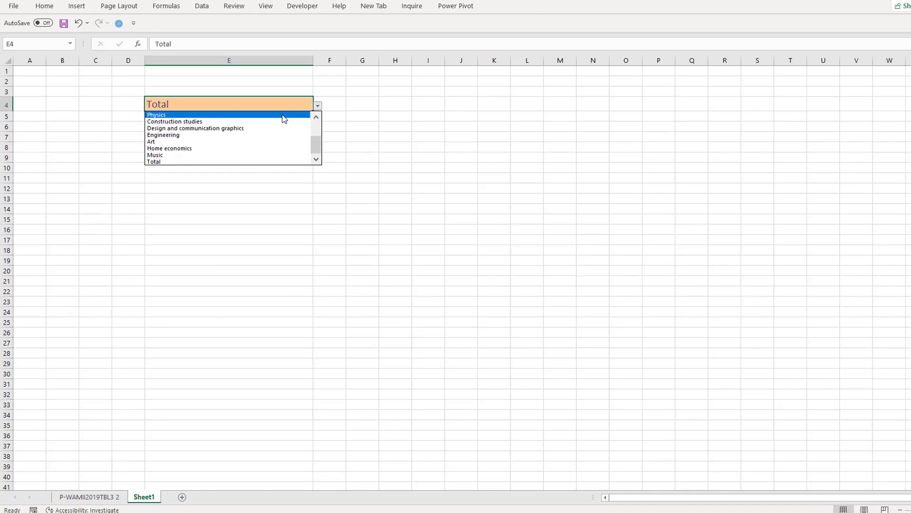
pyautogui.click(283, 115)
pyautogui.click(94, 500)
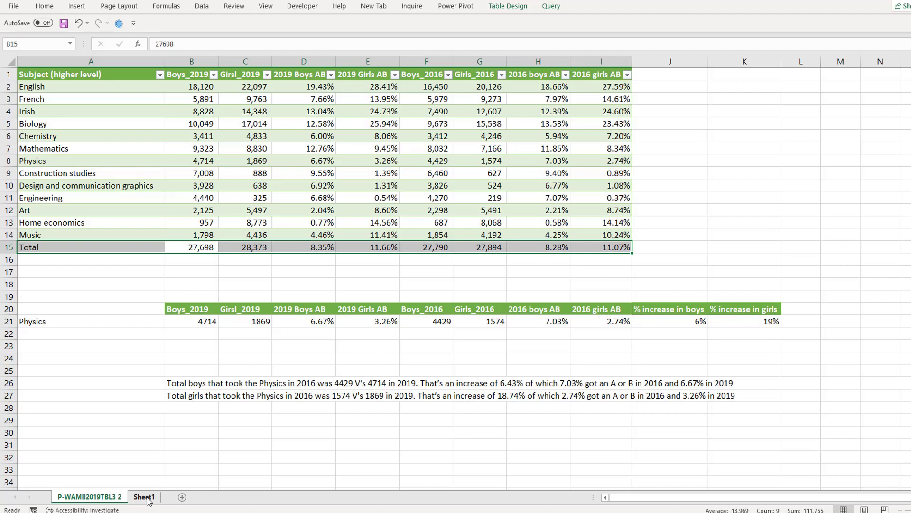
# Remove the word "the" and its extra space before the subject reference in the boys sentence formula in B26
pyautogui.click(172, 383)
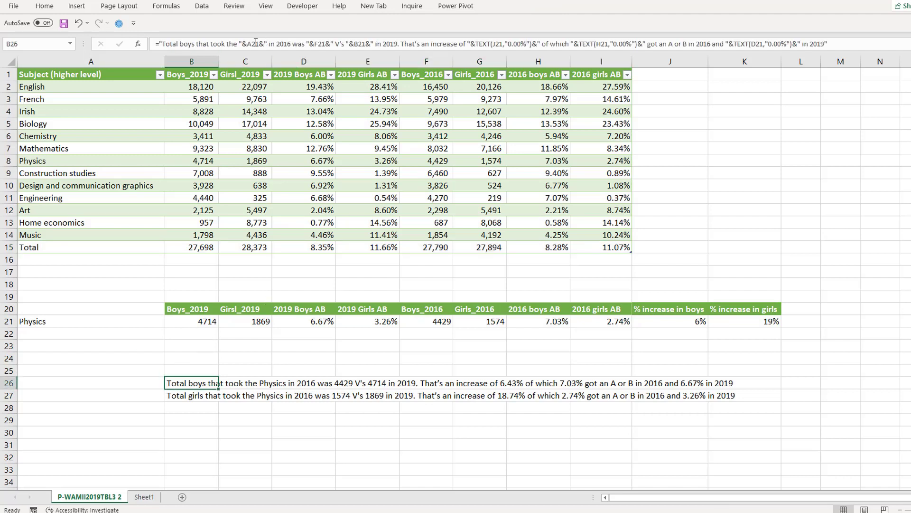
pyautogui.doubleClick(233, 43)
pyautogui.press('Delete')
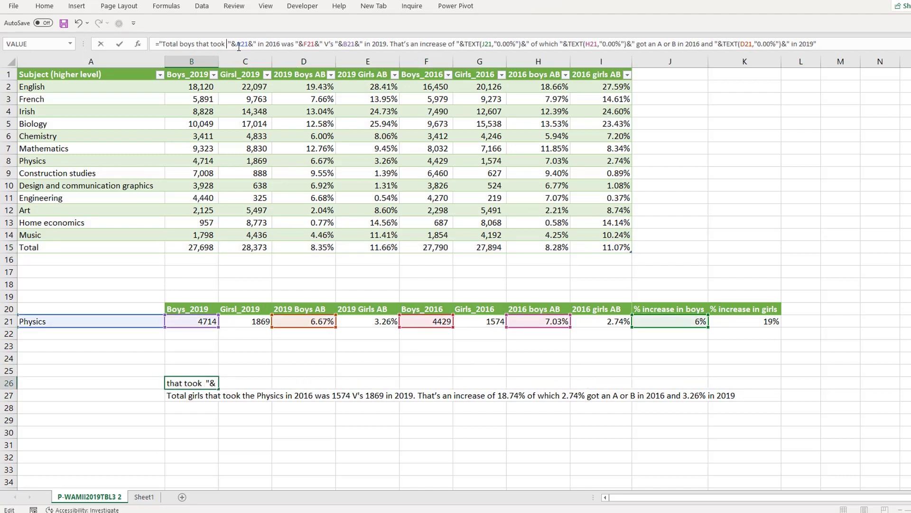
pyautogui.press('Delete')
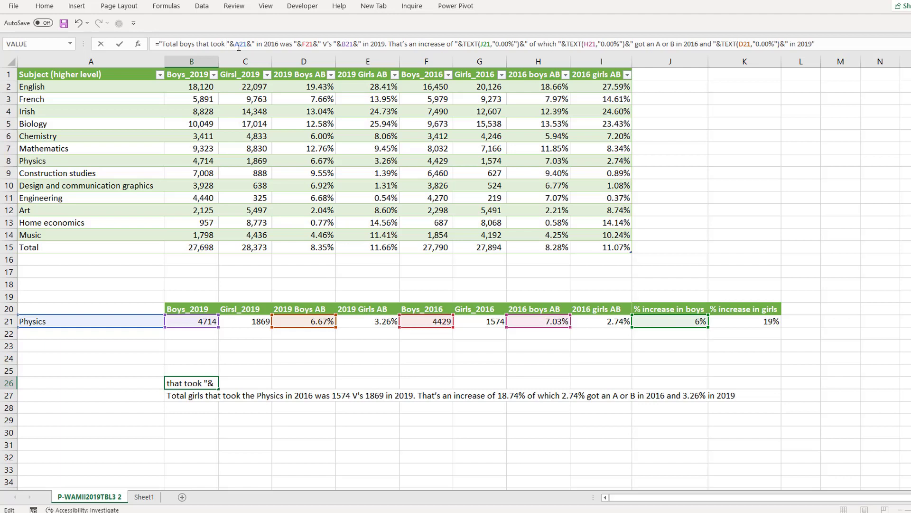
pyautogui.press('Return')
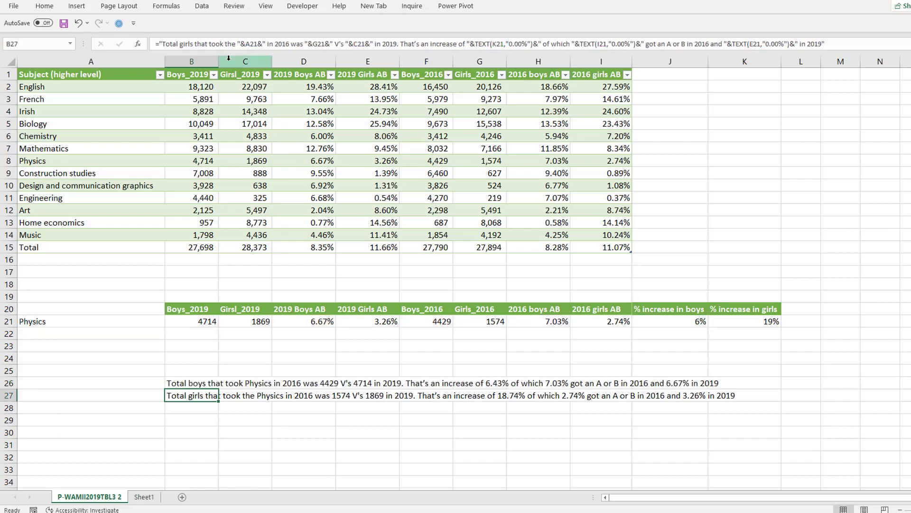
# Remove the word "the" before the subject reference in the girls sentence formula in B27
pyautogui.click(237, 43)
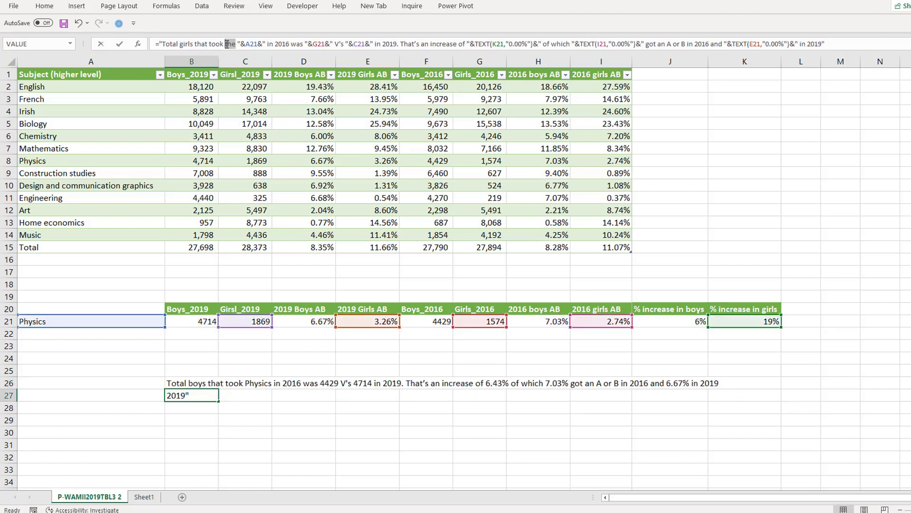
pyautogui.press('Delete')
pyautogui.press('Return')
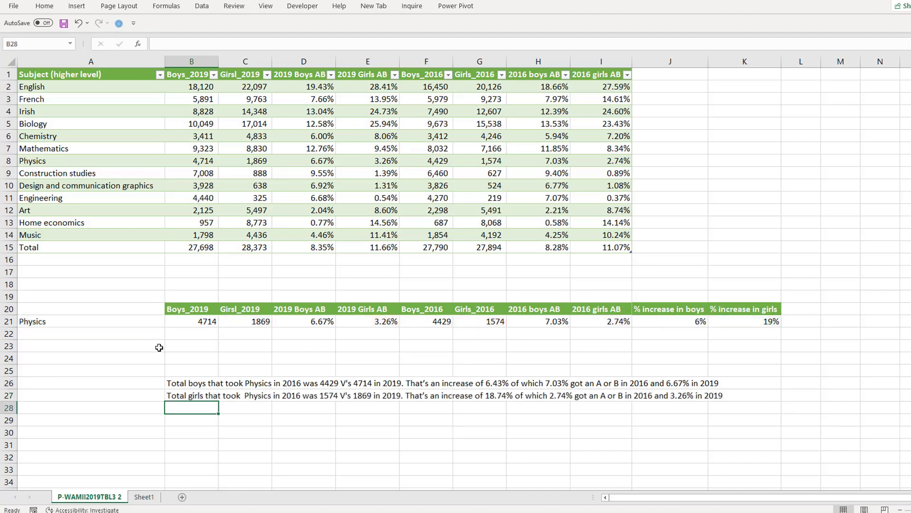
# Begin a LET formula in cell A26 with "Secenario" as its first name
pyautogui.click(52, 380)
pyautogui.write('=')
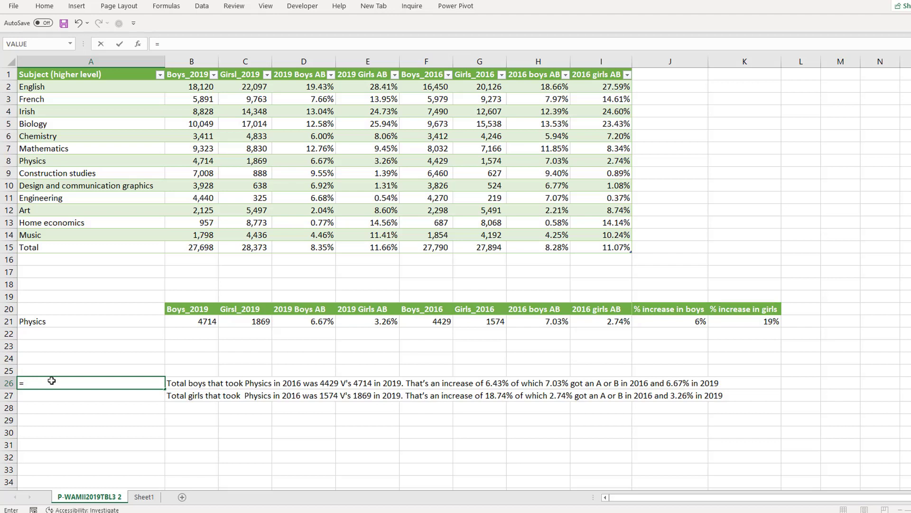
pyautogui.write('let(')
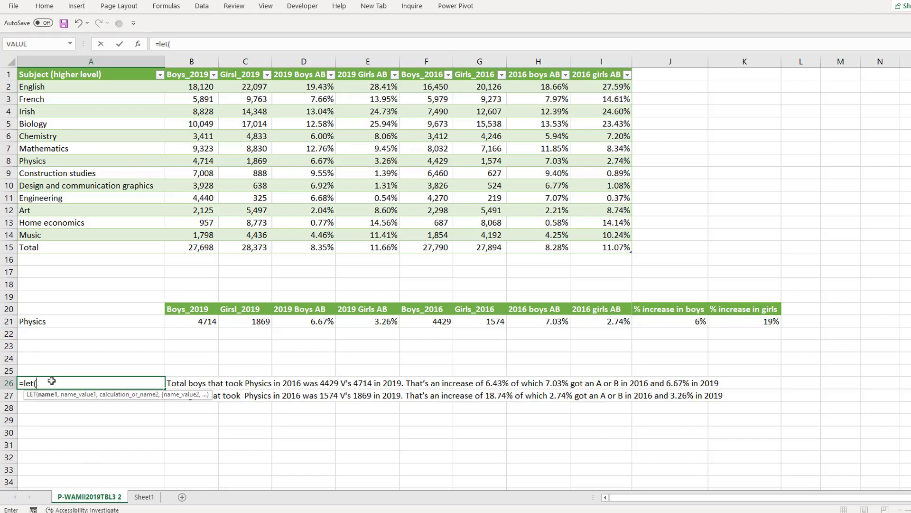
pyautogui.write('Secenario,')
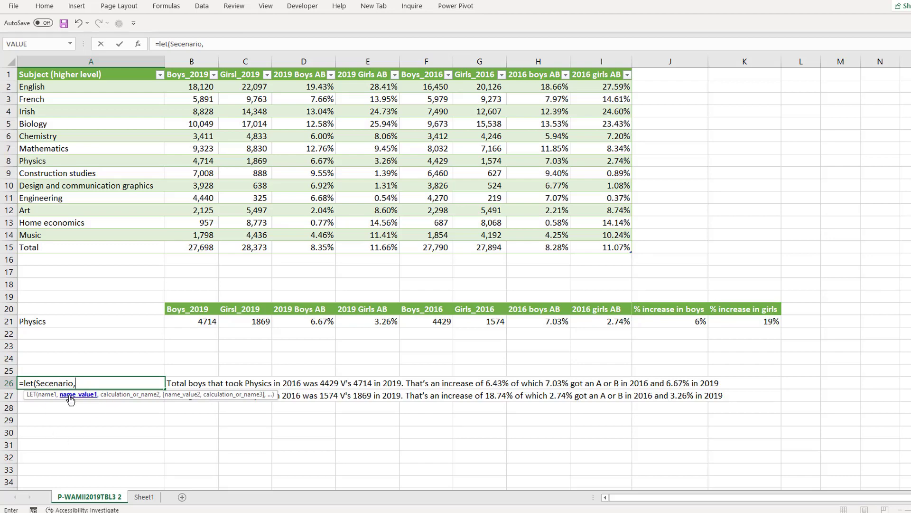
# Use Sheet1!E4 as the value of Secenario in the LET formula and try to commit the formula
pyautogui.click(144, 497)
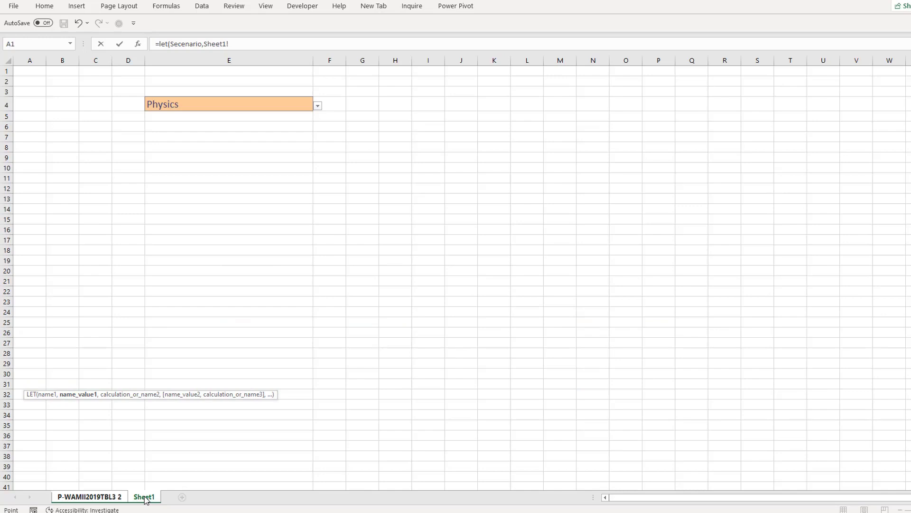
pyautogui.click(201, 84)
pyautogui.click(202, 93)
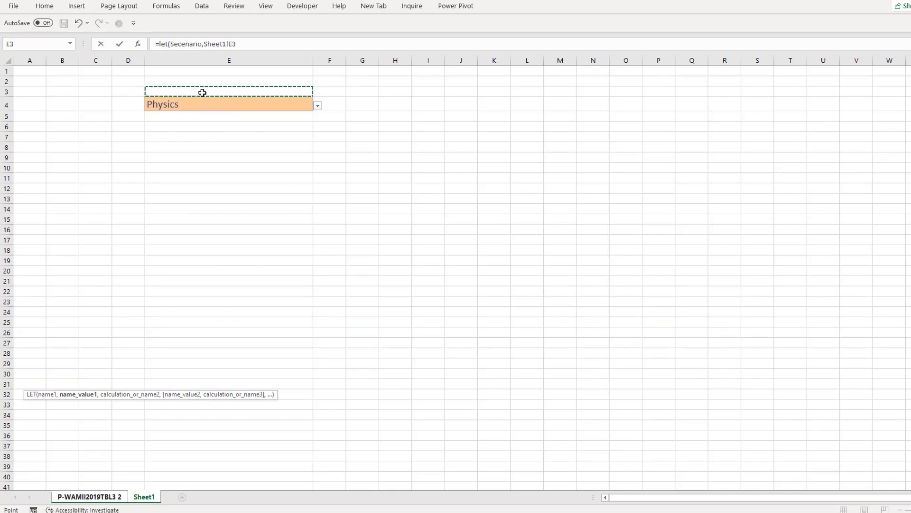
pyautogui.press('Down')
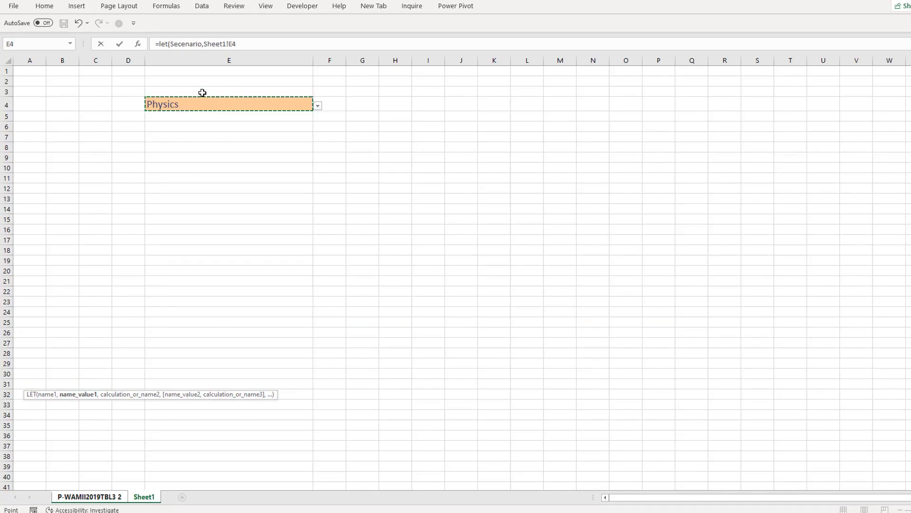
pyautogui.press('Return')
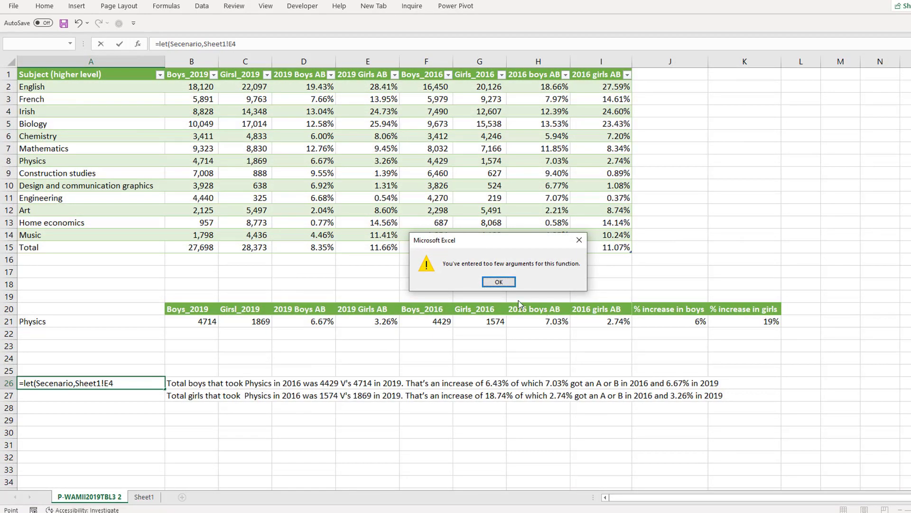
pyautogui.click(499, 281)
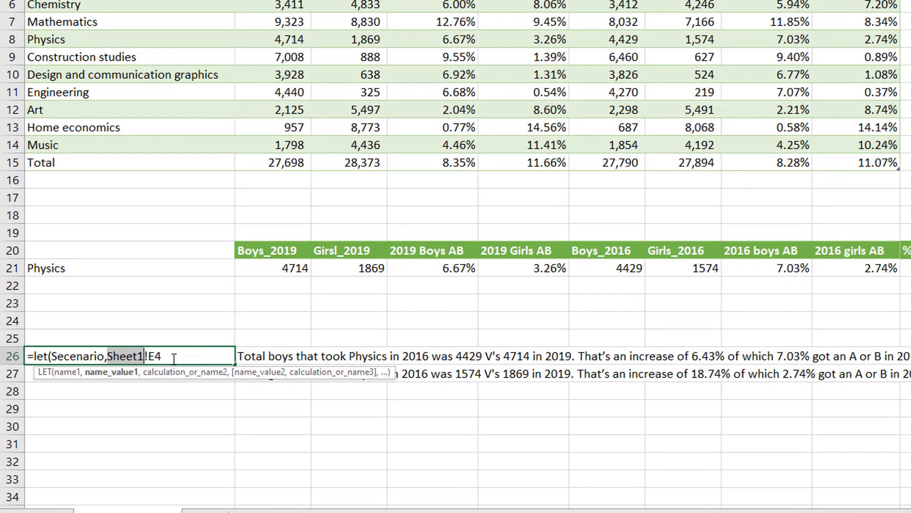
# Add an IF to the LET formula in A26 that tests whether Secenario equals "Total"
pyautogui.click(169, 361)
pyautogui.write(',')
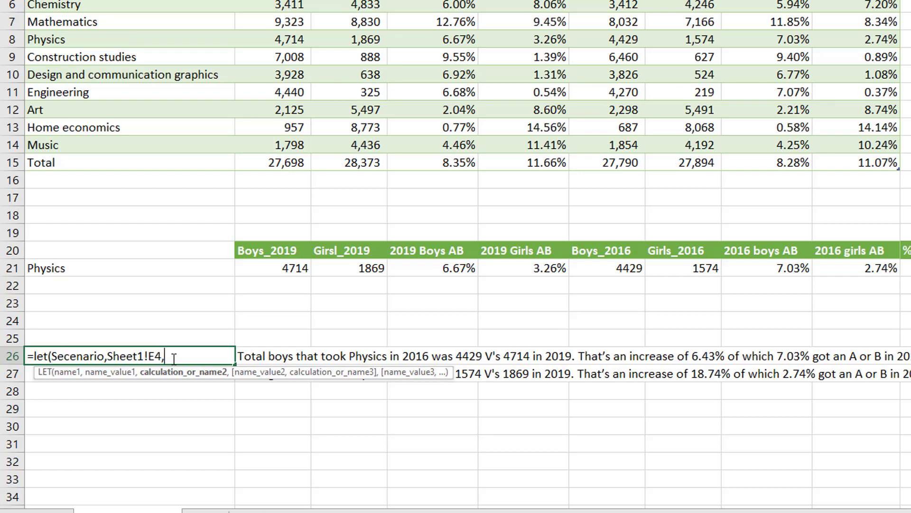
pyautogui.write('if(')
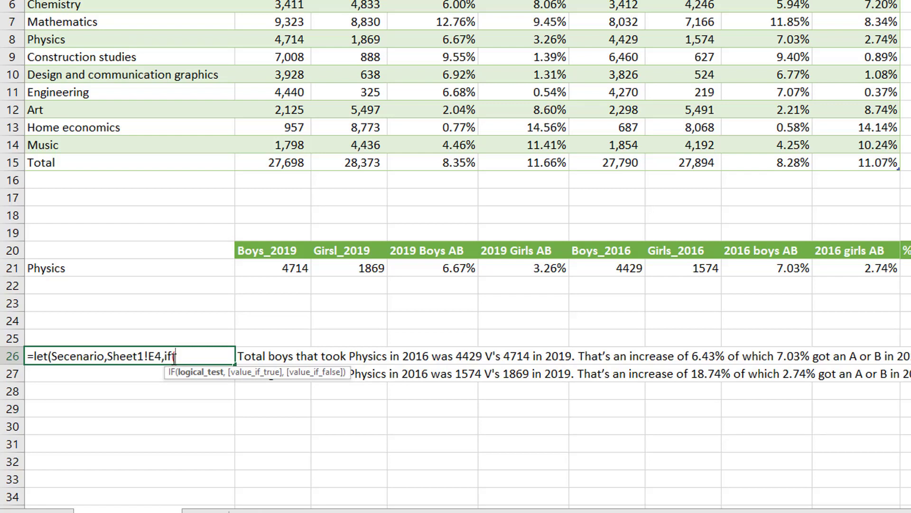
pyautogui.write('sec')
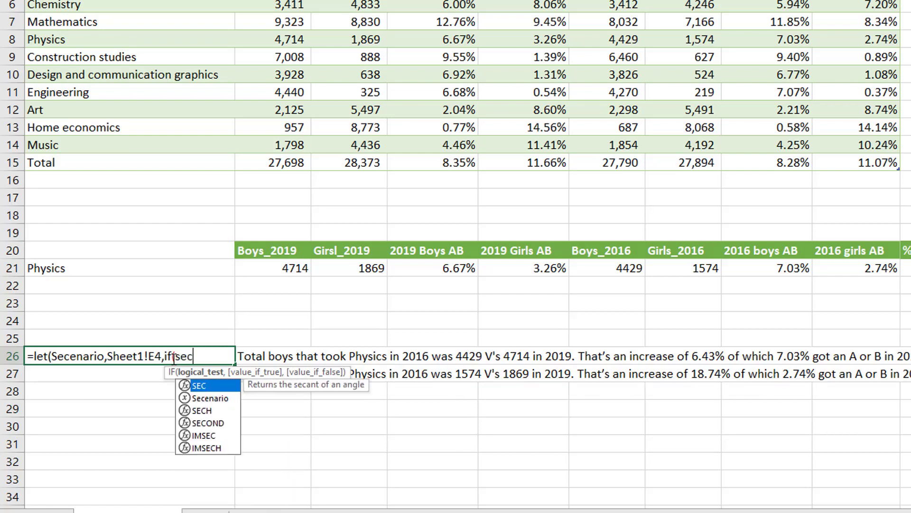
pyautogui.press('Down')
pyautogui.press('Tab')
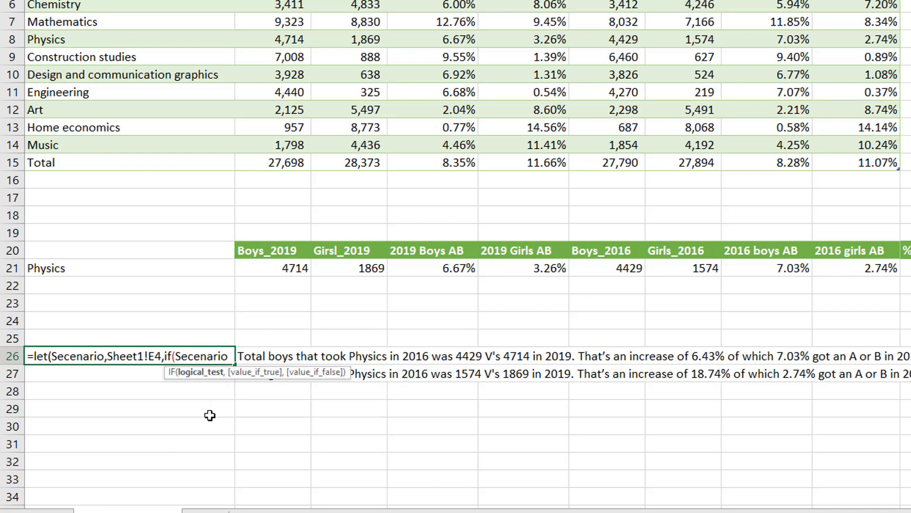
pyautogui.write('=')
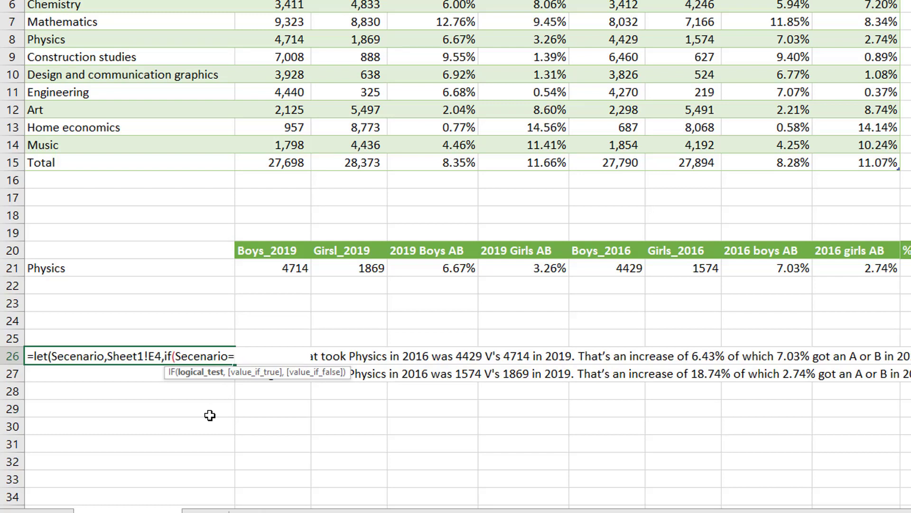
pyautogui.write('"Total"')
pyautogui.write(',')
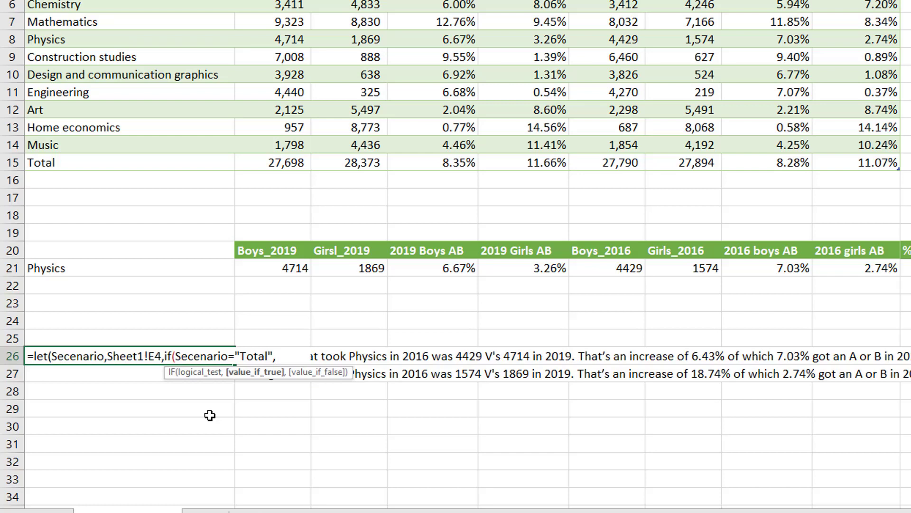
# Make the IF return "the Leaving Cert" when true and Secenario otherwise, and commit the completed LET formula
pyautogui.write('"the Leav')
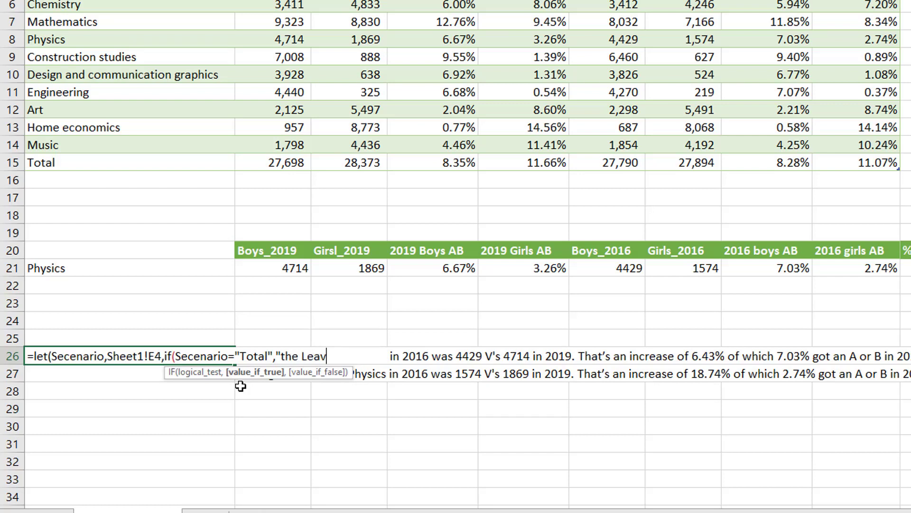
pyautogui.write('ing Cert",')
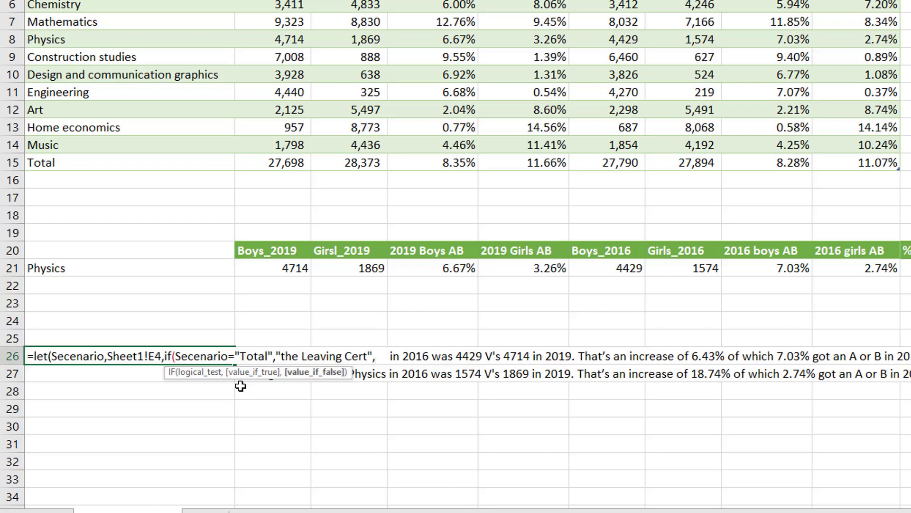
pyautogui.write('sec')
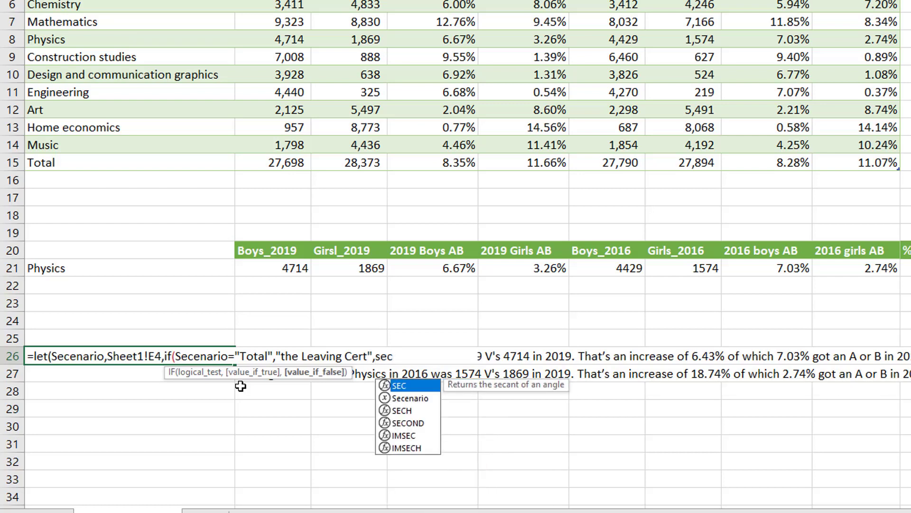
pyautogui.press('Return')
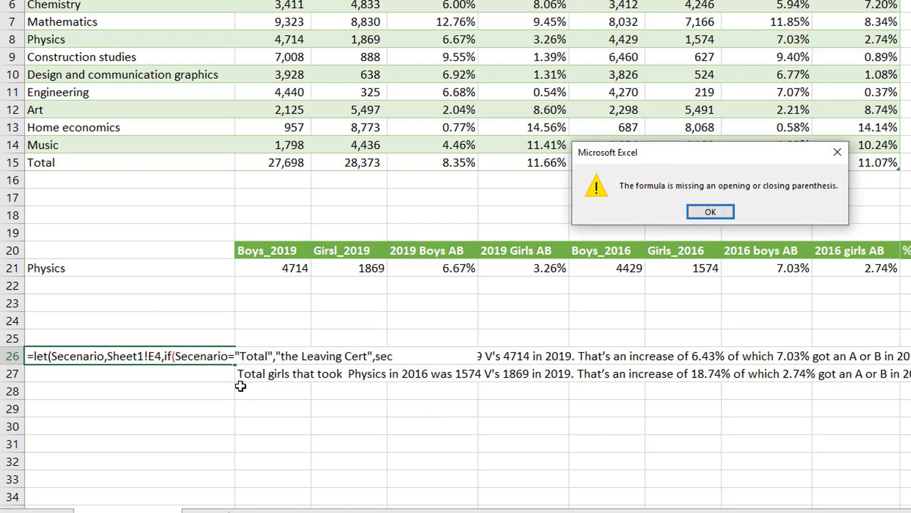
pyautogui.click(711, 210)
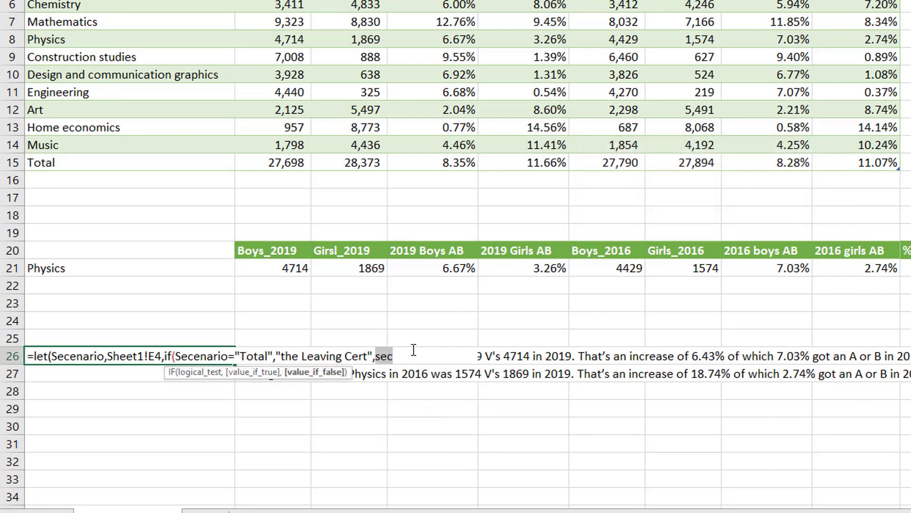
pyautogui.press('BackSpace')
pyautogui.write('s')
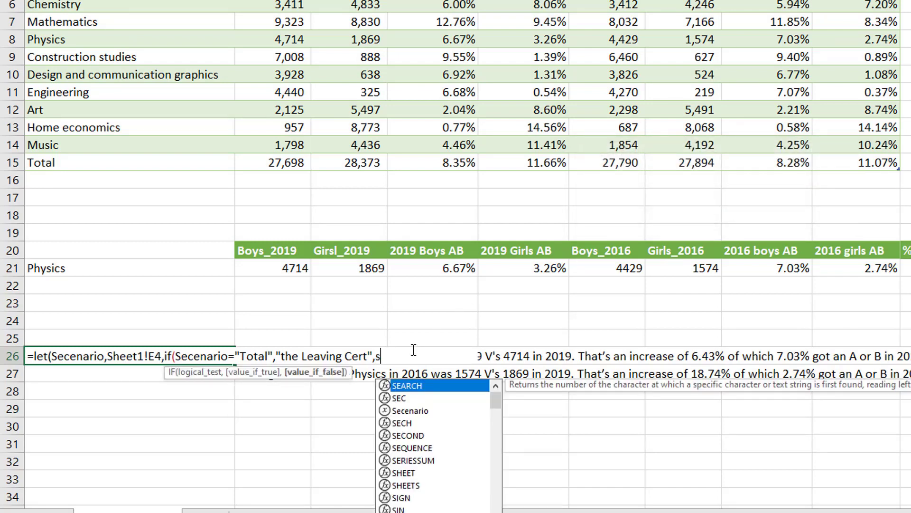
pyautogui.press('Down')
pyautogui.press('Down')
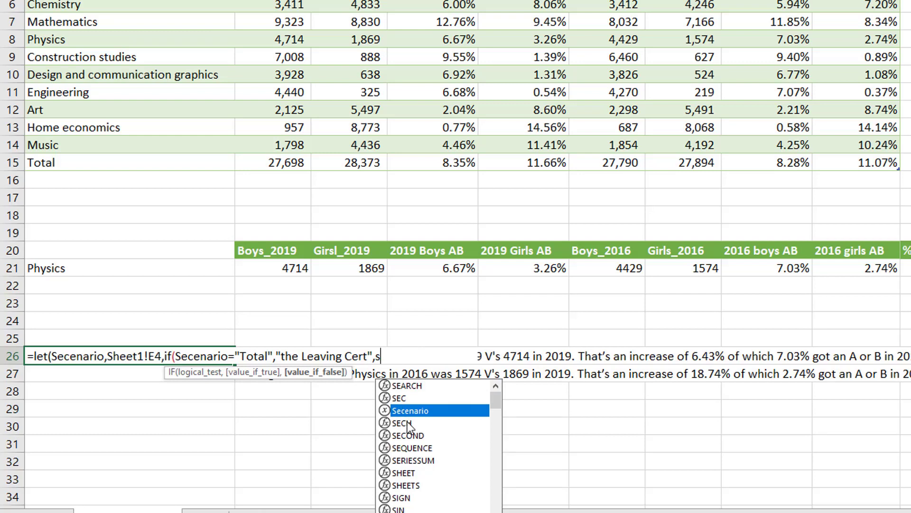
pyautogui.press('Tab')
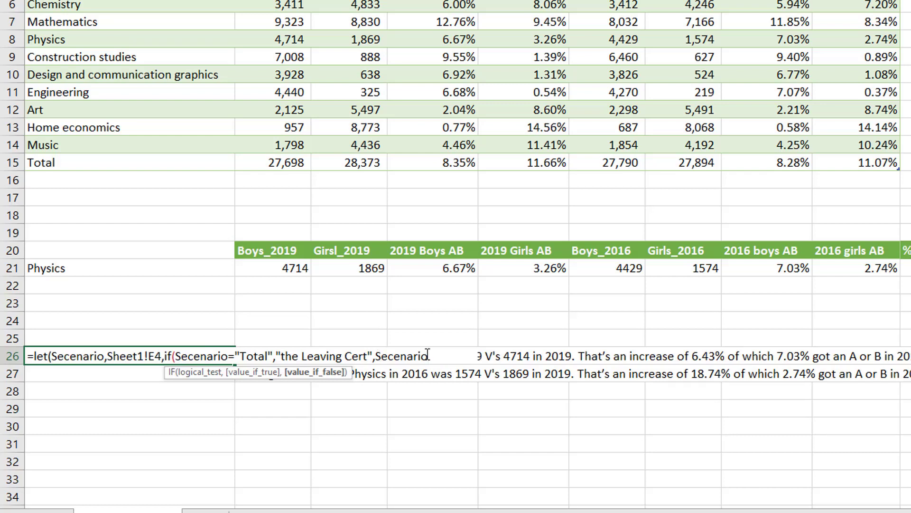
pyautogui.write('))')
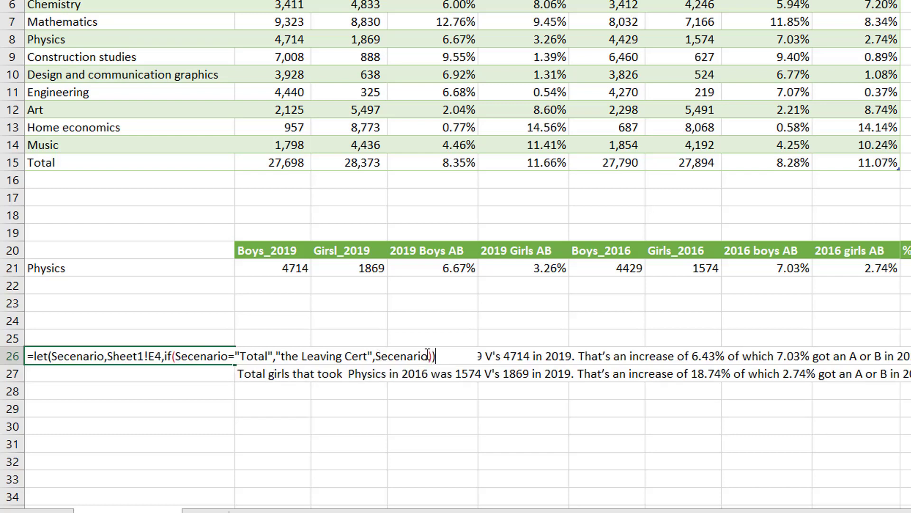
pyautogui.press('Return')
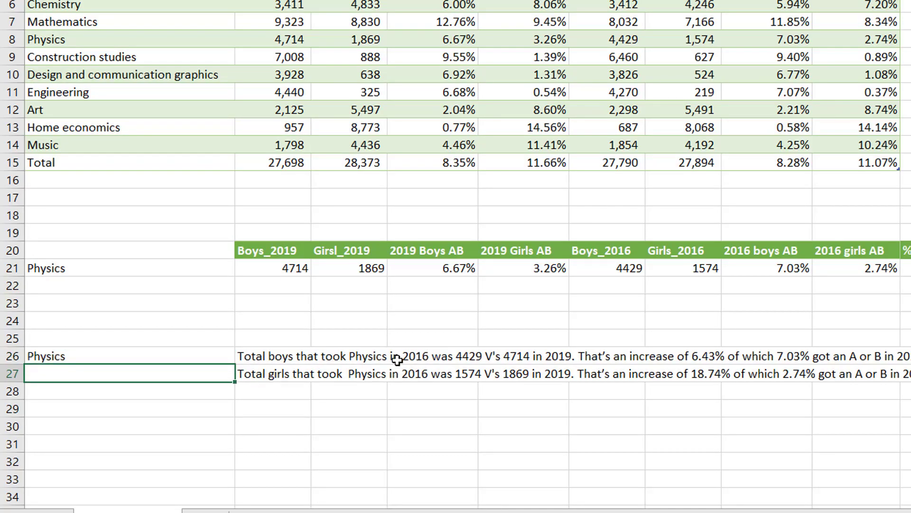
# Set the subject selector in Sheet1!E4 to Total and check the result of the LET formula in A26
pyautogui.click(116, 354)
pyautogui.click(205, 510)
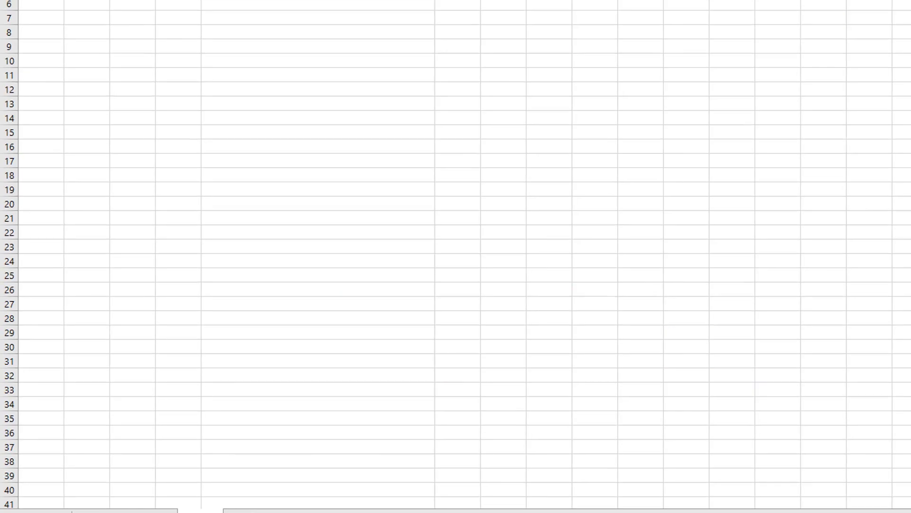
pyautogui.click(391, 39)
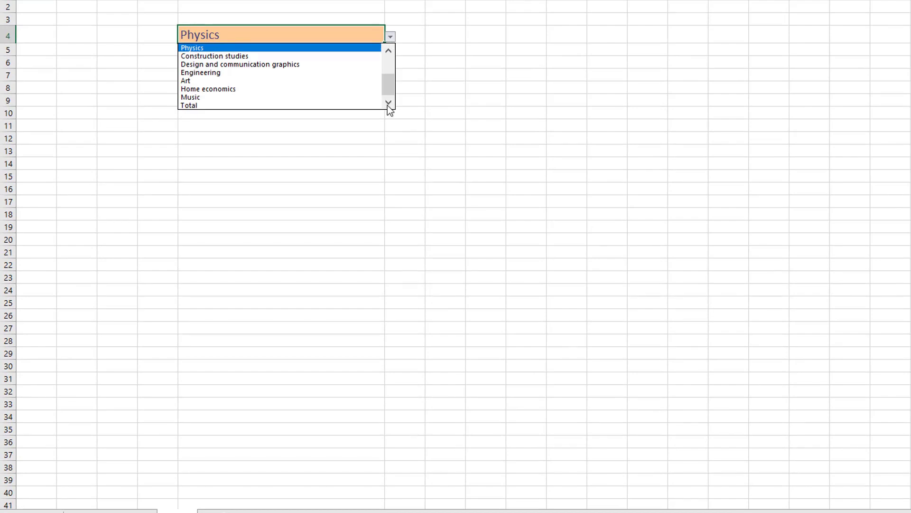
pyautogui.click(221, 106)
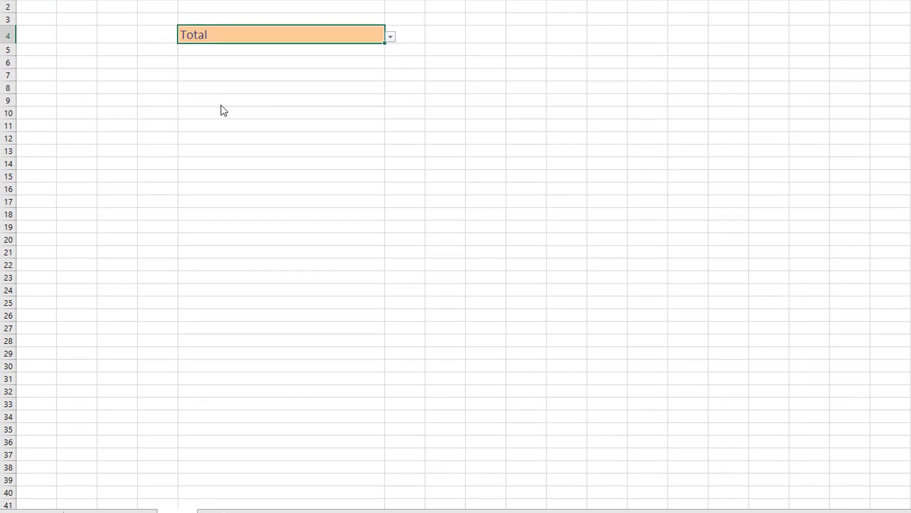
pyautogui.click(125, 511)
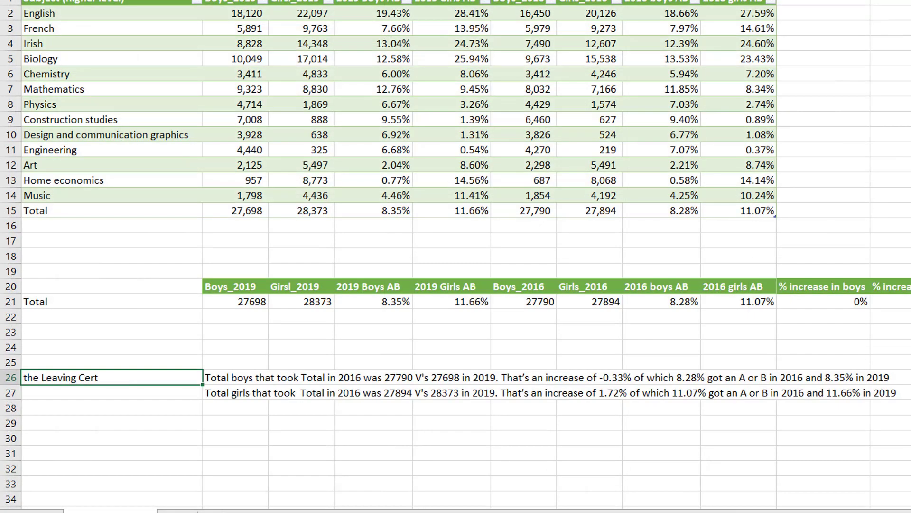
# Replace the A21 subject reference with A26 in the boys sentence formula in B26
pyautogui.click(222, 379)
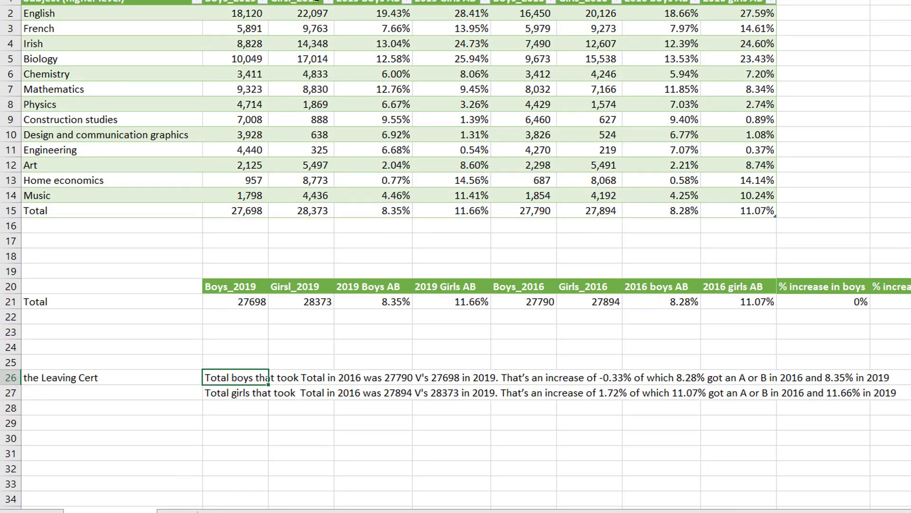
pyautogui.press('F2')
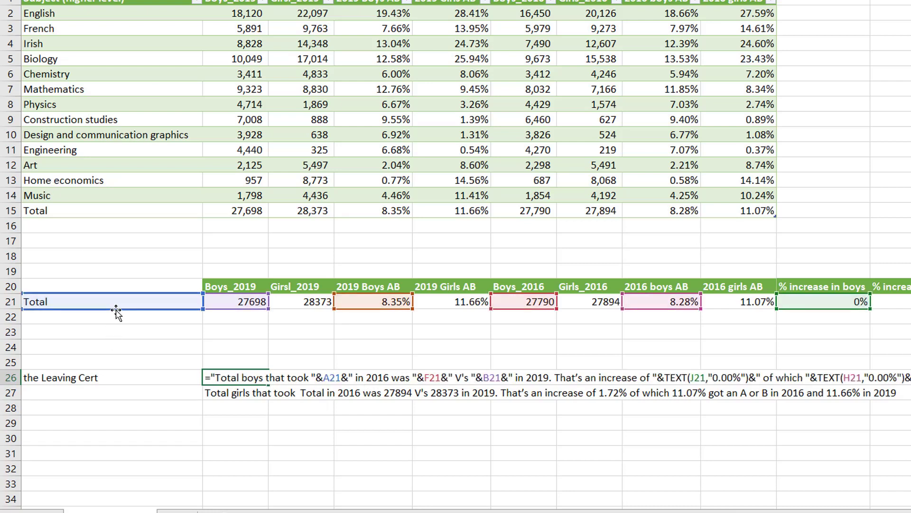
pyautogui.click(102, 377)
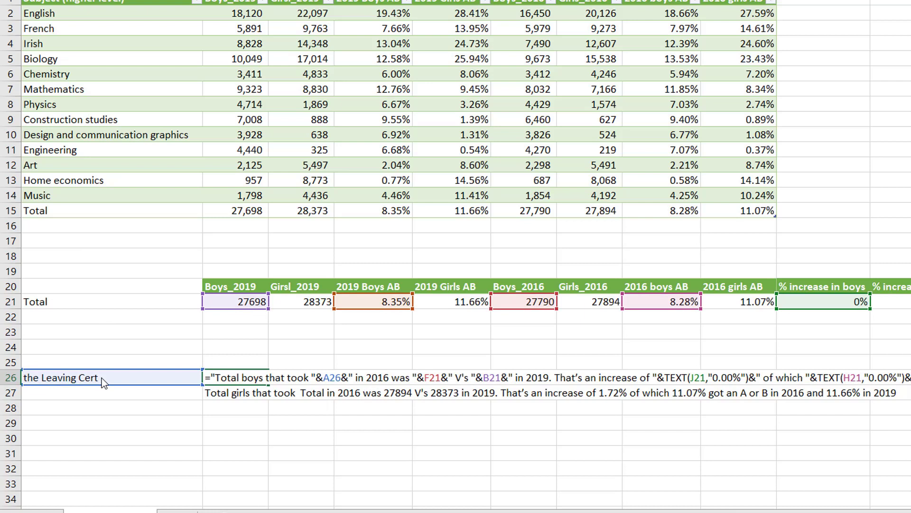
pyautogui.press('Return')
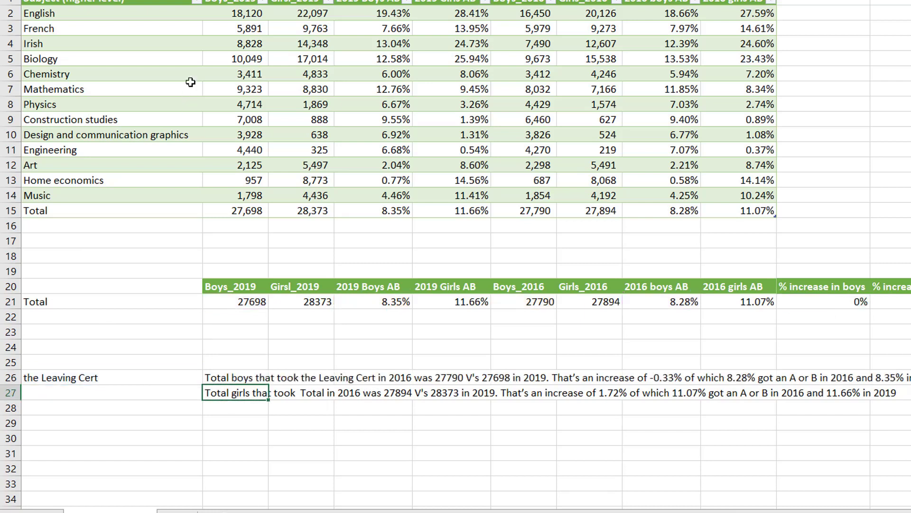
# Replace the A21 subject reference with A26 in the girls sentence formula in B27
pyautogui.press('F2')
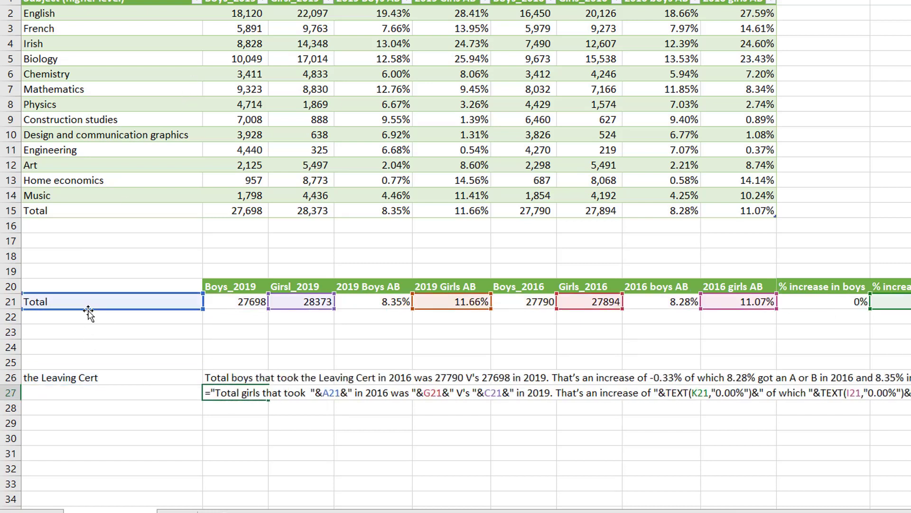
pyautogui.click(88, 373)
pyautogui.press('Return')
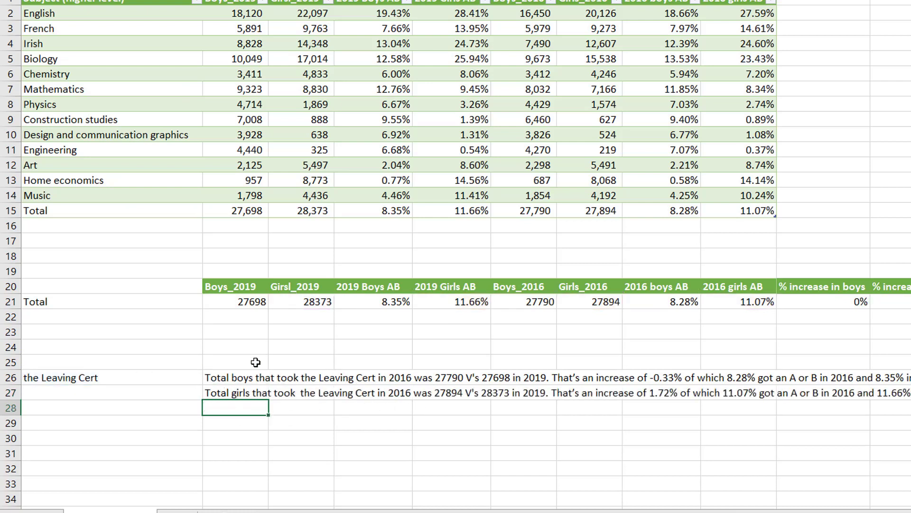
# Set the subject selector in Sheet1!E4 to Physics and return to the sheet with the sentences
pyautogui.click(179, 511)
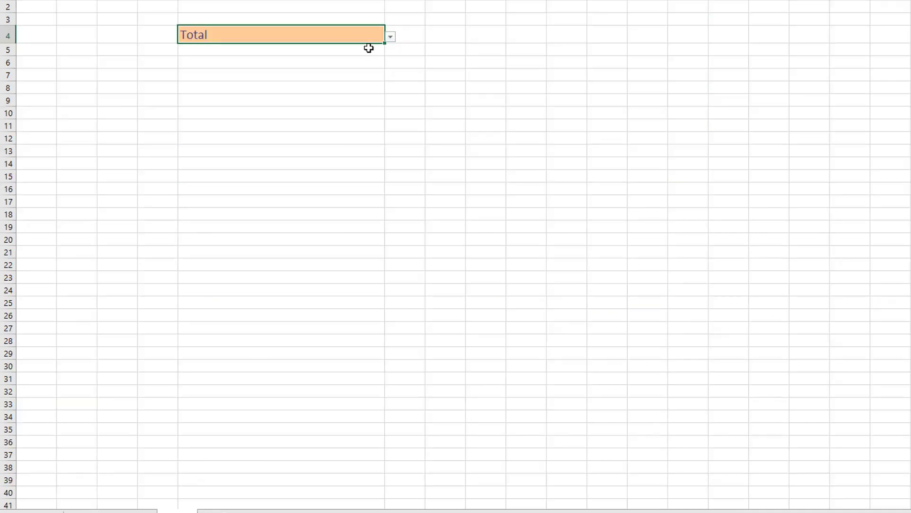
pyautogui.click(390, 37)
pyautogui.click(316, 49)
pyautogui.click(123, 507)
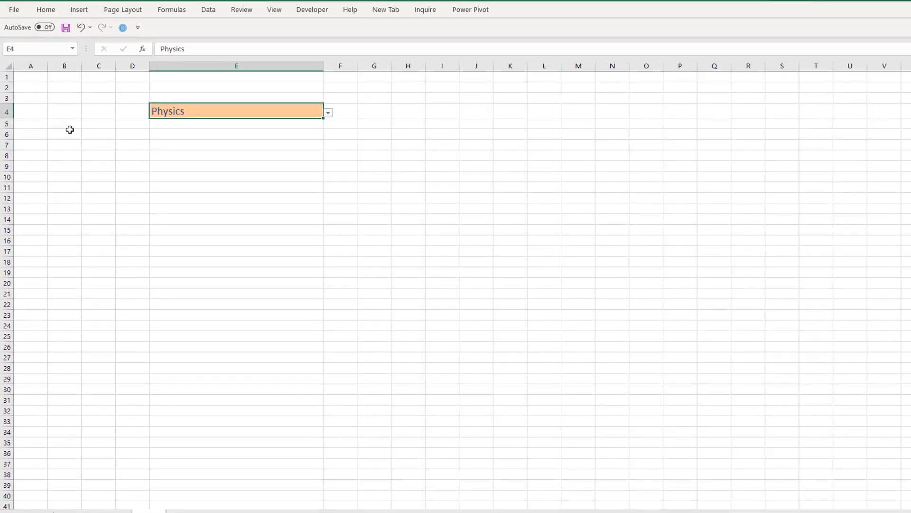
# With cell B6 selected on Sheet1, open the stock image library at its Cutout People collection
pyautogui.click(70, 130)
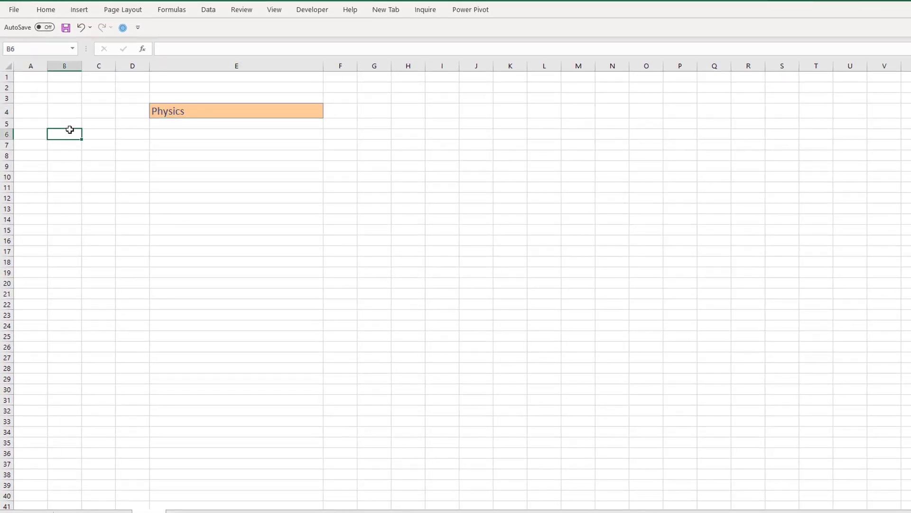
pyautogui.click(84, 9)
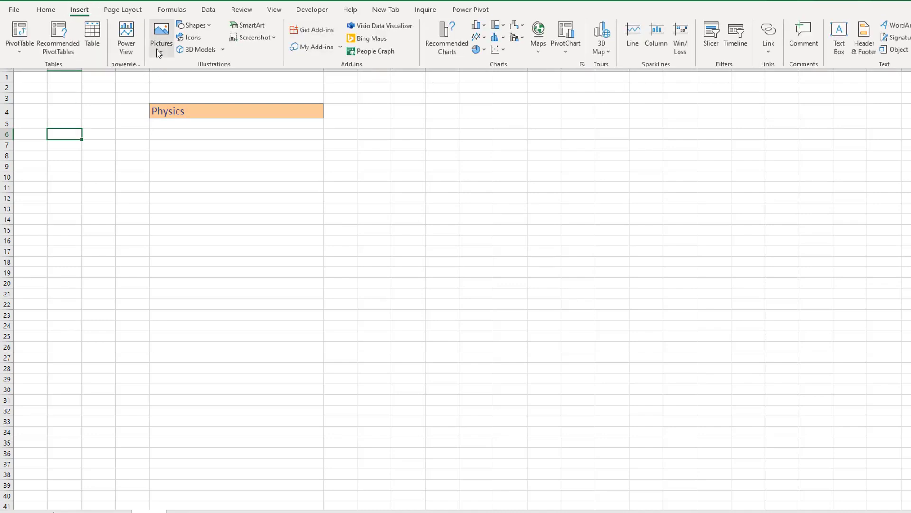
pyautogui.click(192, 37)
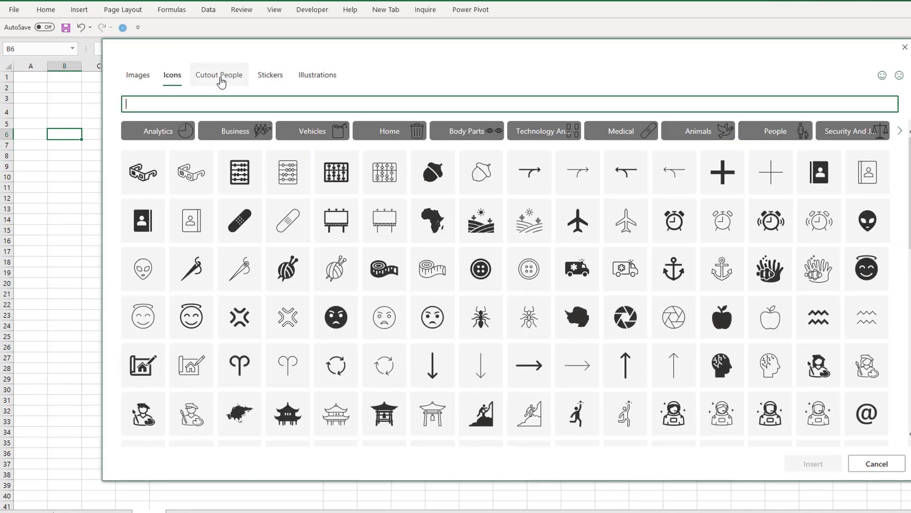
pyautogui.click(221, 83)
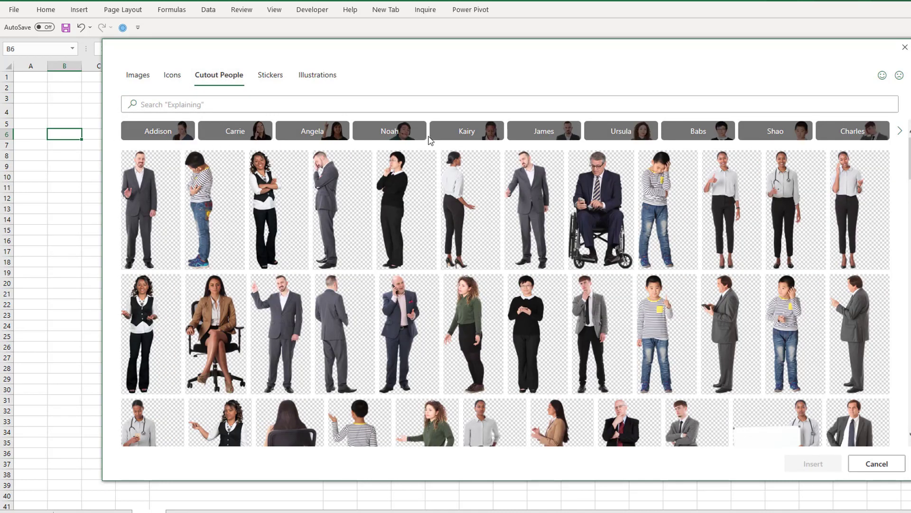
# Filter the cutout people to the schoolgirl model and look through her available poses
pyautogui.click(474, 133)
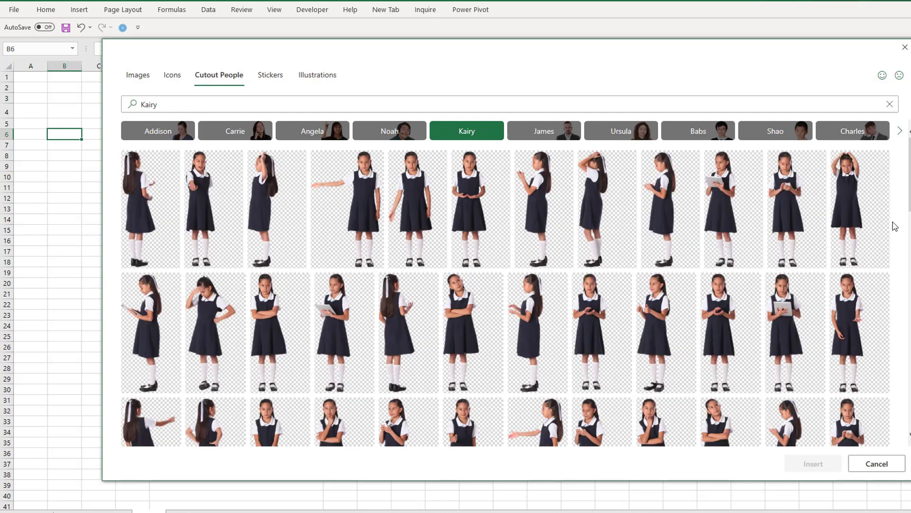
pyautogui.scroll(-3, 909, 196)
pyautogui.scroll(-10, 909, 197)
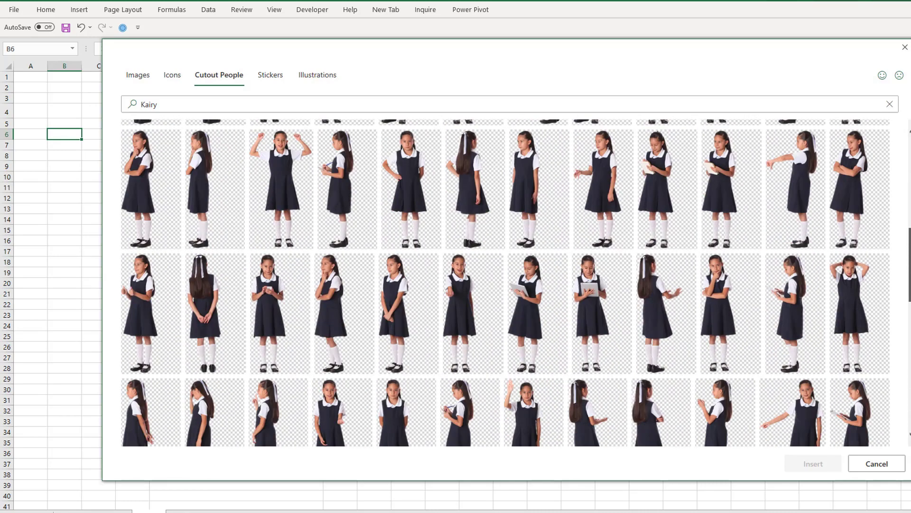
pyautogui.scroll(12, 505, 283)
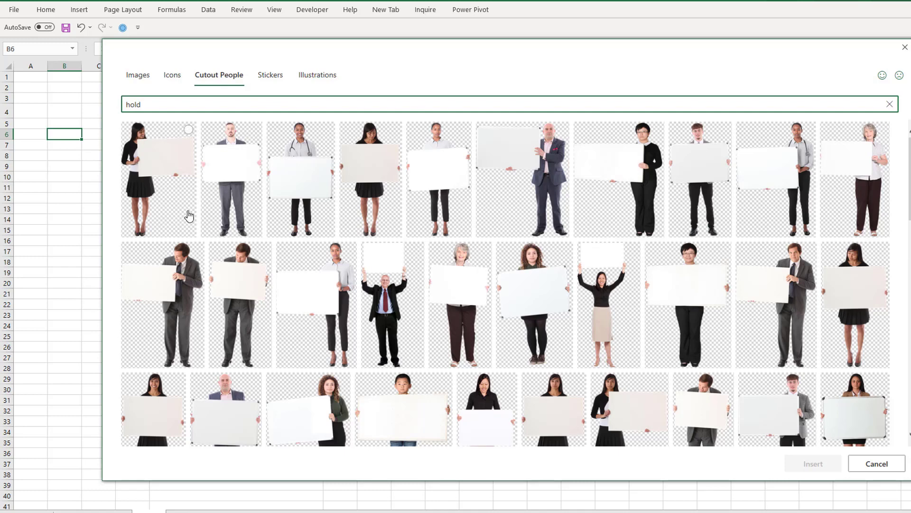
# Insert the cutouts of the woman in a black skirt holding a board beside her and the suited man holding a whiteboard
pyautogui.click(189, 129)
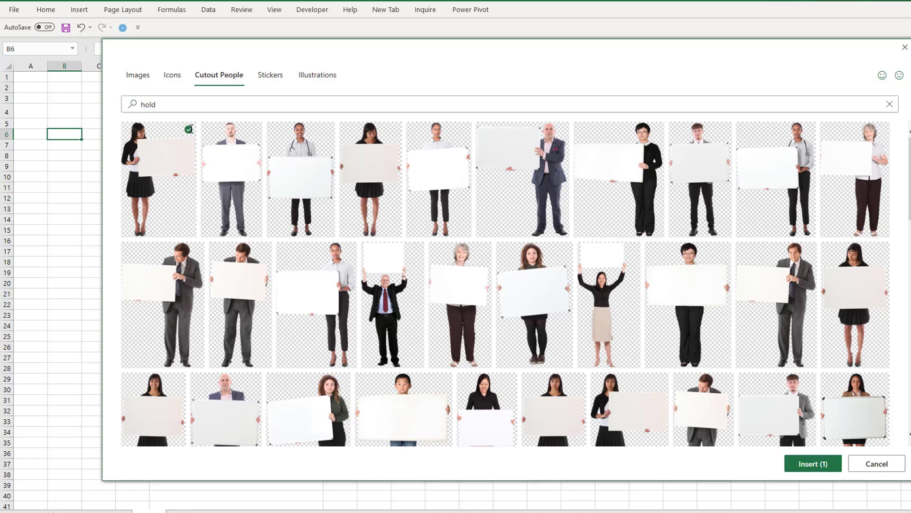
pyautogui.click(563, 130)
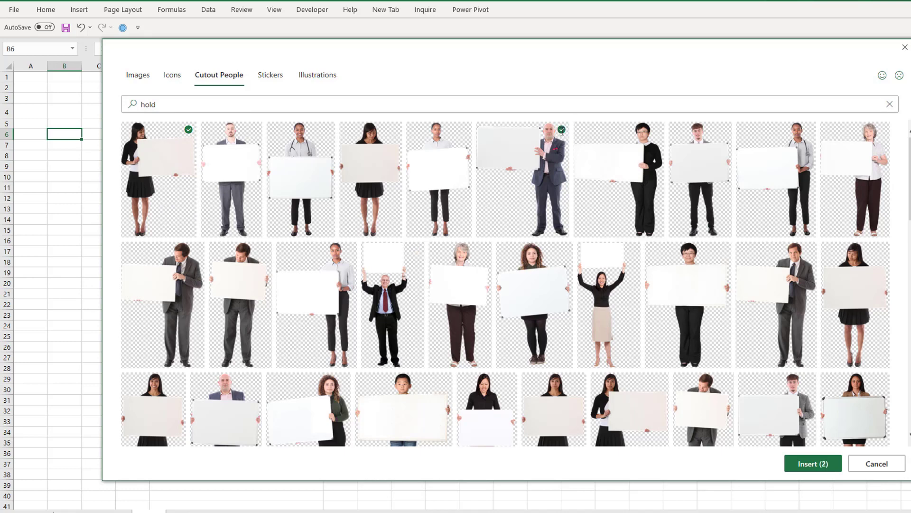
pyautogui.click(818, 465)
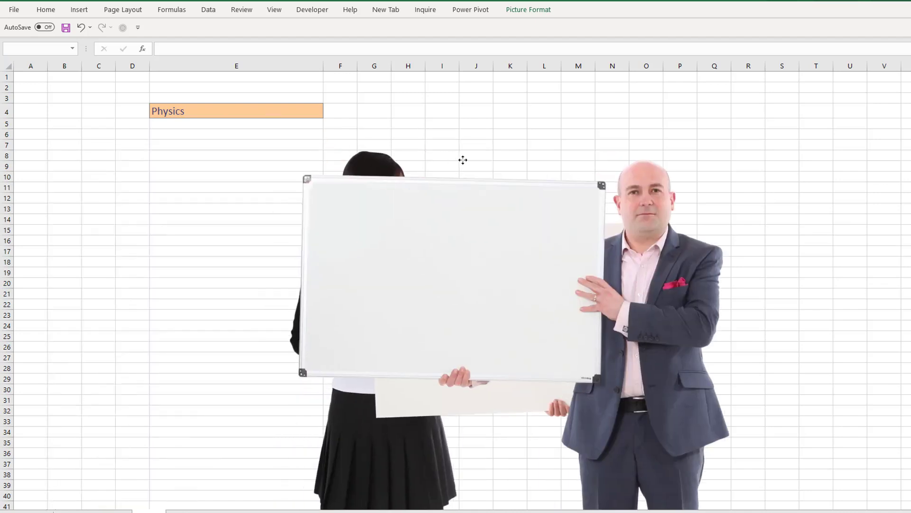
# Deselect the two overlapping pictures and move only the man with the whiteboard clear of the woman
pyautogui.click(463, 160)
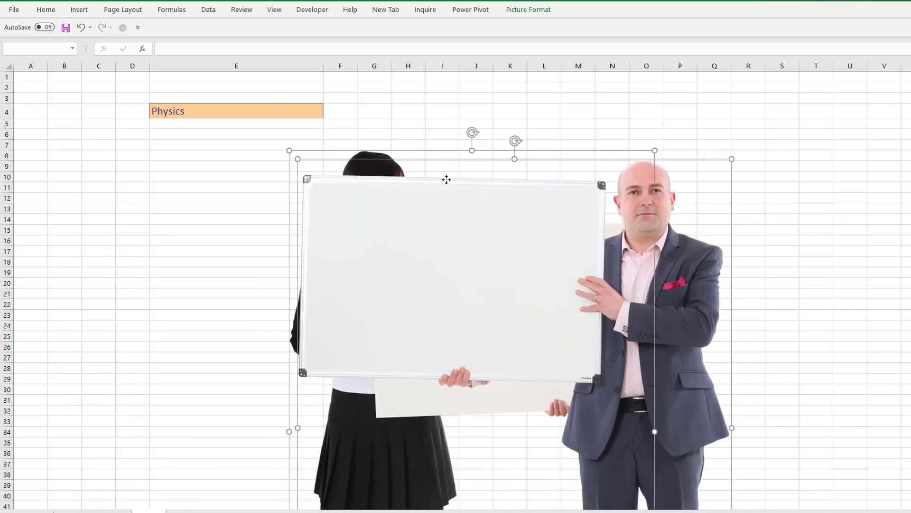
pyautogui.click(586, 88)
pyautogui.click(643, 185)
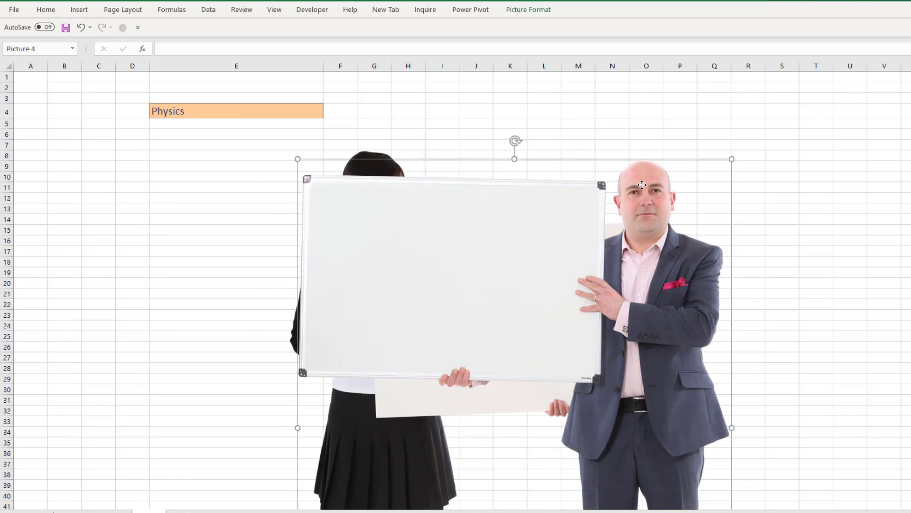
pyautogui.moveTo(642, 184); pyautogui.dragTo(895, 160)
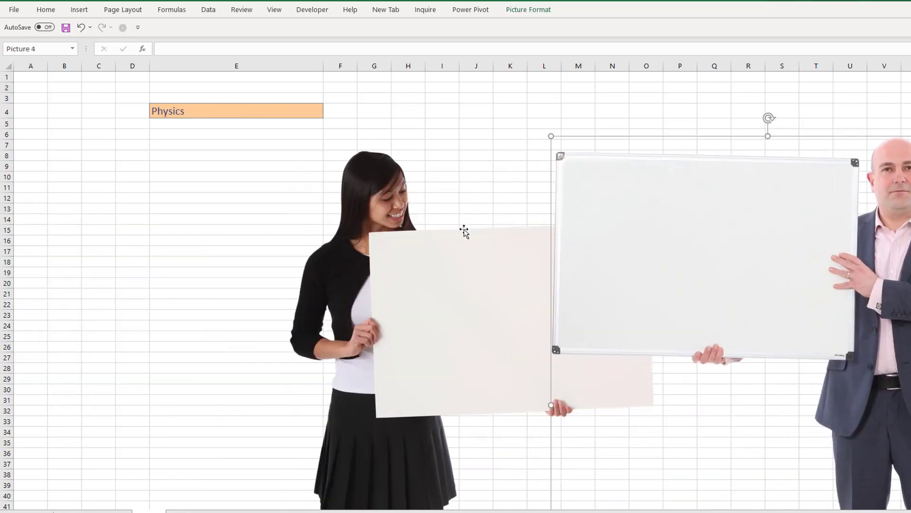
# Shrink the woman's picture and place it over columns A to E, spanning about rows 4 to 38
pyautogui.moveTo(405, 274); pyautogui.dragTo(102, 246)
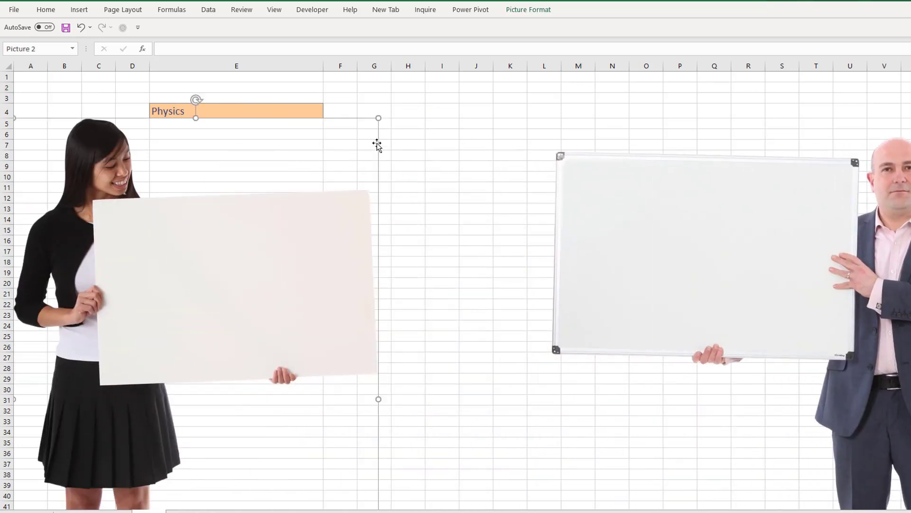
pyautogui.moveTo(378, 118); pyautogui.dragTo(186, 307)
pyautogui.moveTo(112, 380); pyautogui.dragTo(98, 172)
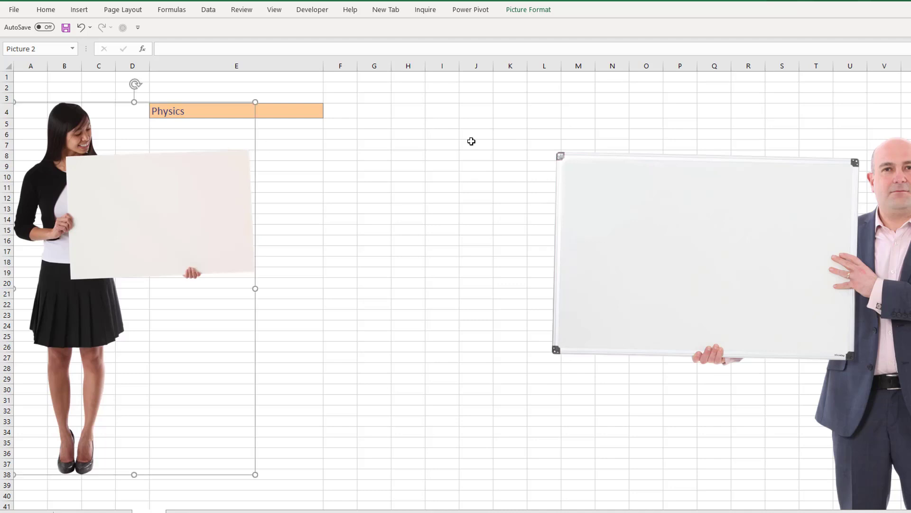
# Shrink the man's picture and place it beside the woman over columns F to N, spanning about rows 6 to 40
pyautogui.moveTo(623, 187); pyautogui.dragTo(356, 173)
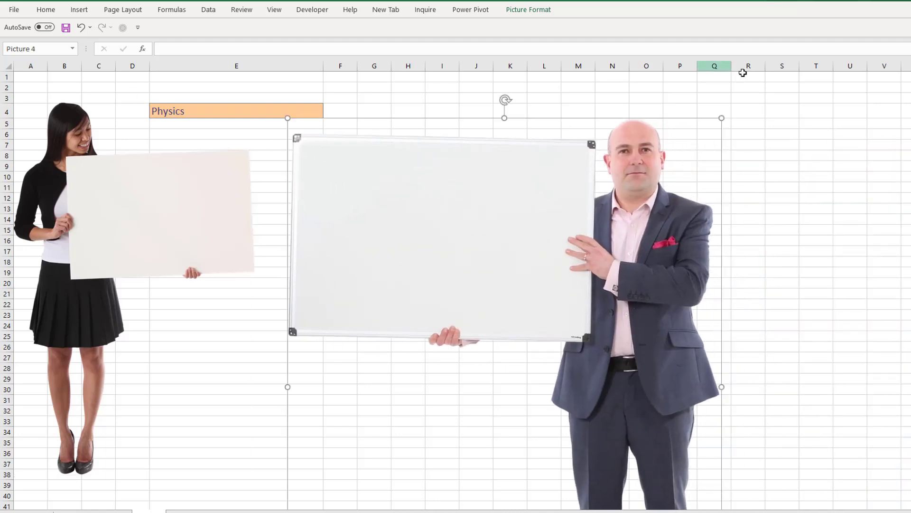
pyautogui.moveTo(723, 120); pyautogui.dragTo(554, 317)
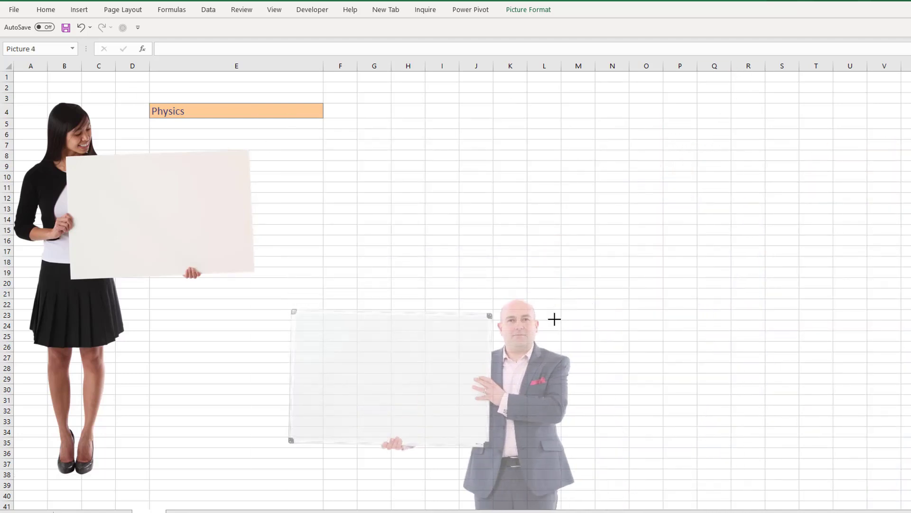
pyautogui.moveTo(519, 381); pyautogui.dragTo(491, 221)
pyautogui.moveTo(541, 133); pyautogui.dragTo(566, 103)
pyautogui.moveTo(510, 207); pyautogui.dragTo(563, 236)
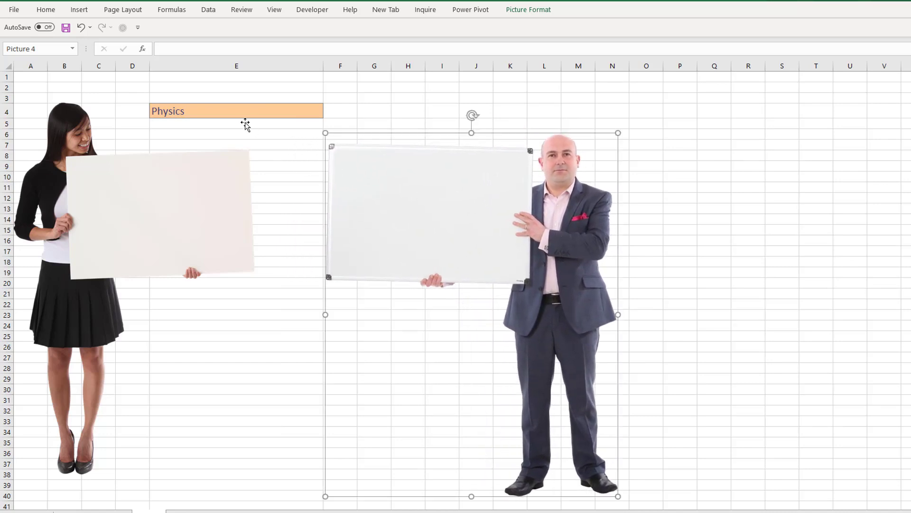
# Insert four columns before column A and move the woman's picture back over columns A to H
pyautogui.moveTo(134, 65); pyautogui.dragTo(28, 65)
pyautogui.rightClick(31, 65)
pyautogui.click(70, 153)
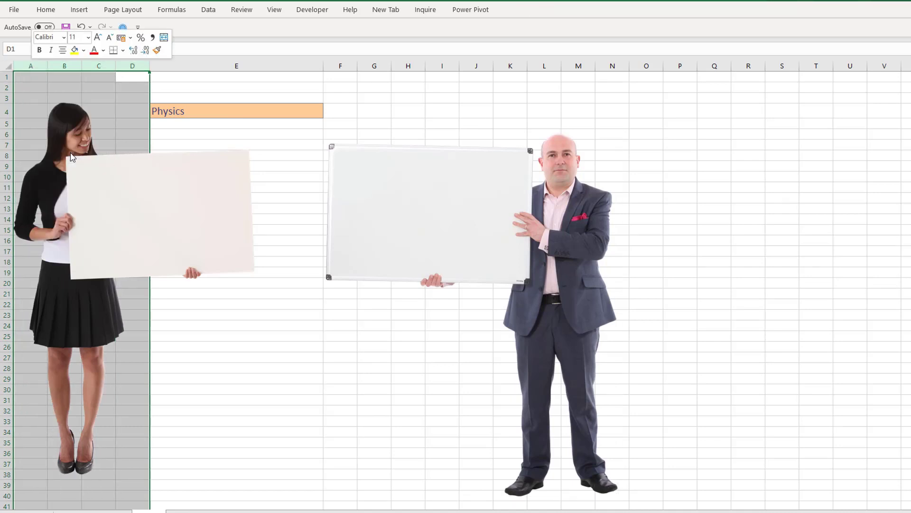
pyautogui.moveTo(252, 207); pyautogui.dragTo(121, 204)
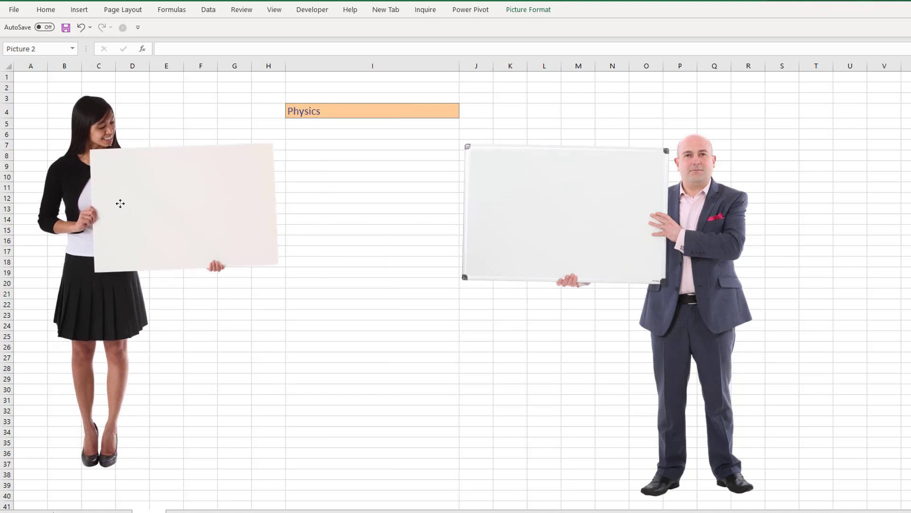
# Centre the subject selector text in I4 and make it bold
pyautogui.click(371, 112)
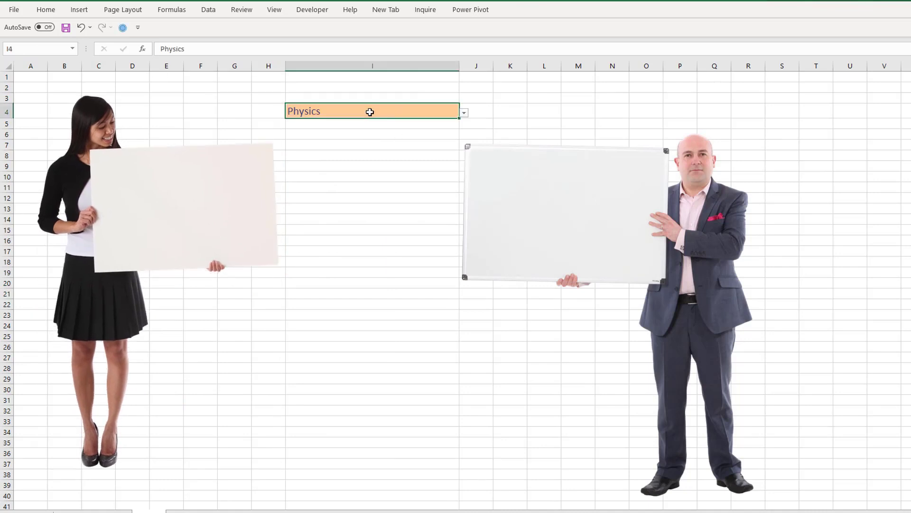
pyautogui.click(46, 9)
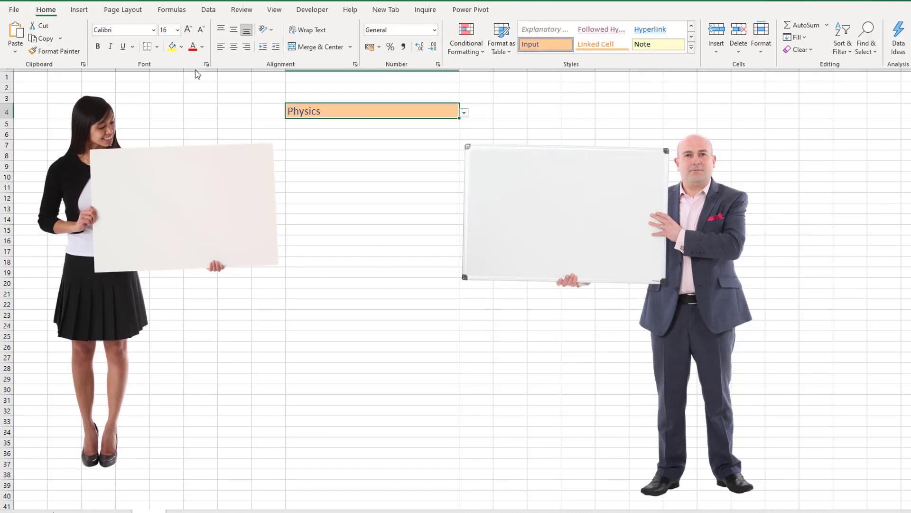
pyautogui.click(234, 47)
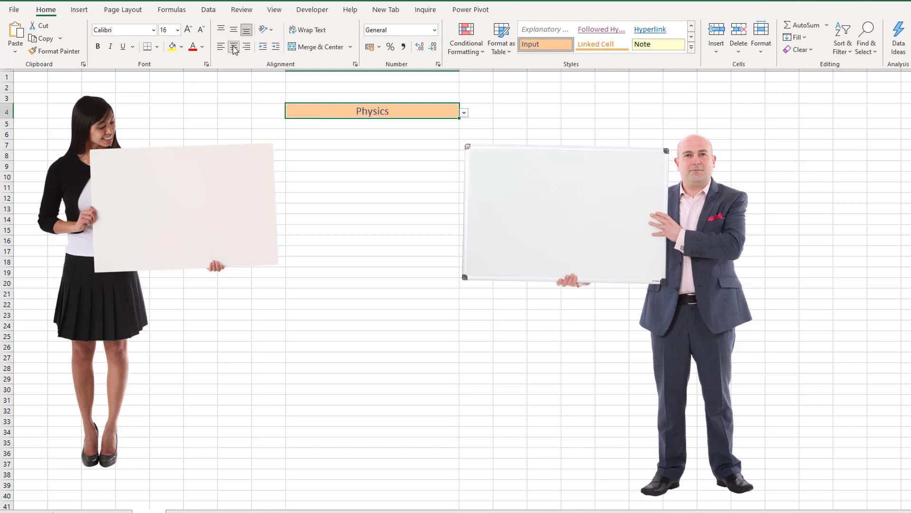
pyautogui.click(98, 46)
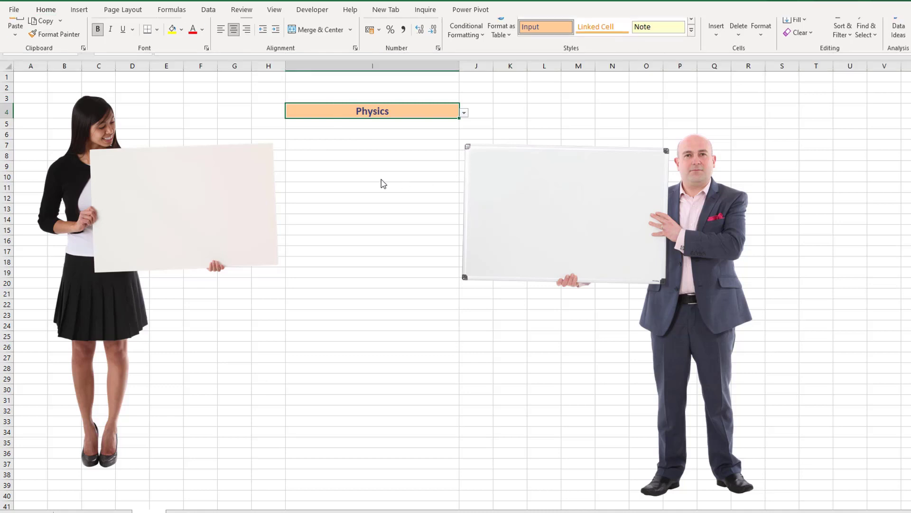
# Draw a text box inside the woman's board, covering about columns C to H and rows 9 to 16
pyautogui.click(211, 203)
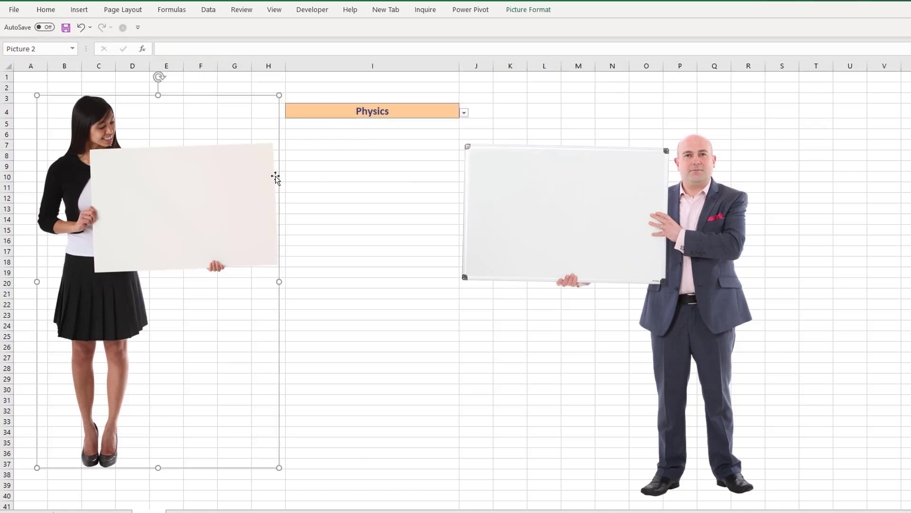
pyautogui.click(568, 216)
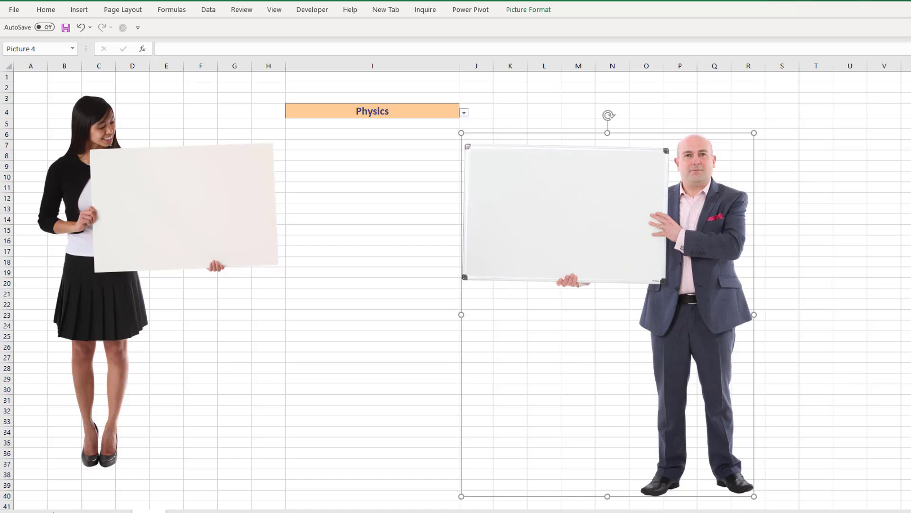
pyautogui.click(327, 207)
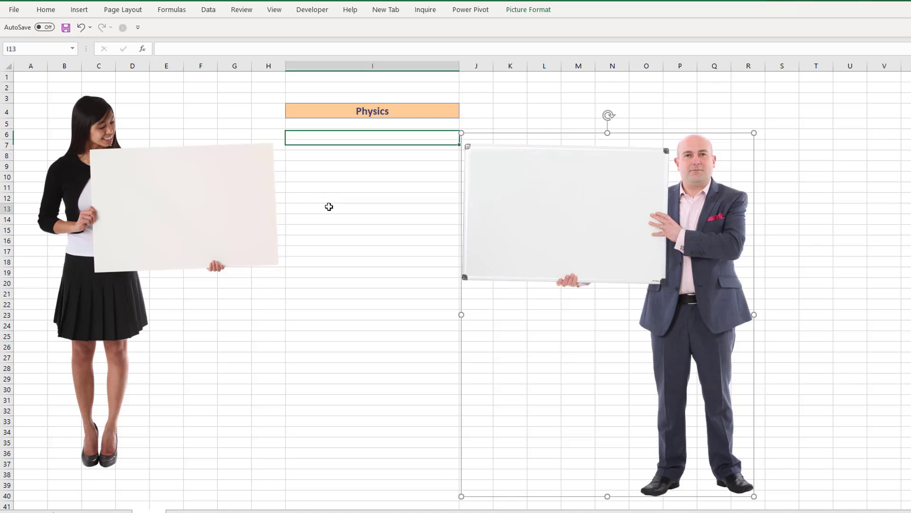
pyautogui.click(78, 14)
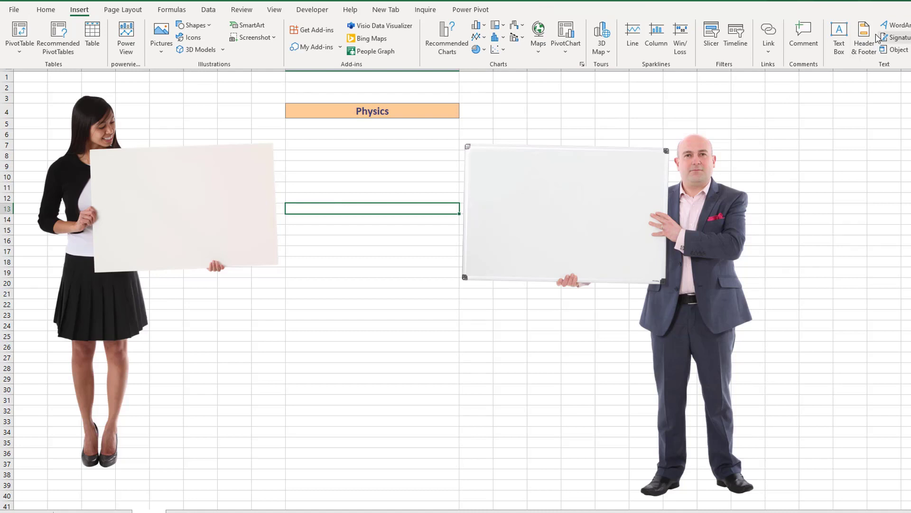
pyautogui.click(840, 38)
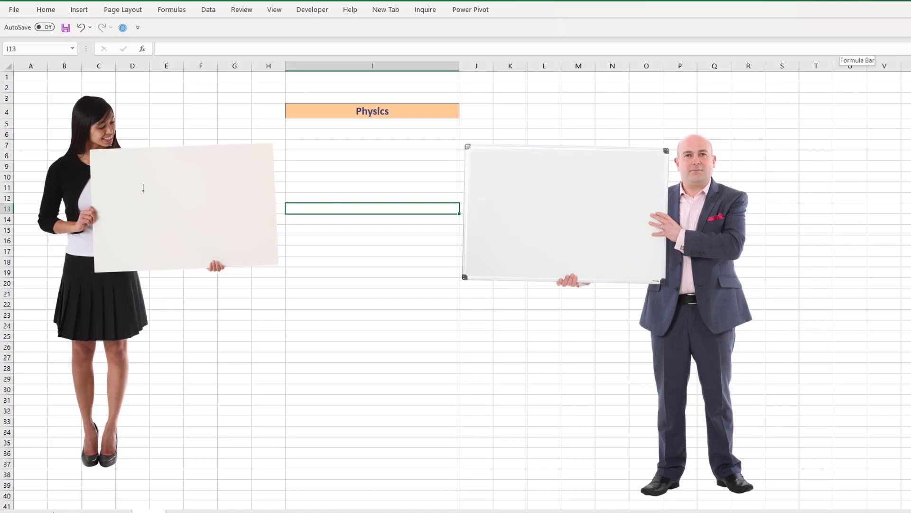
pyautogui.moveTo(108, 164)
pyautogui.mouseDown()
pyautogui.moveTo(187, 242)
pyautogui.moveTo(263, 243)
pyautogui.mouseUp()
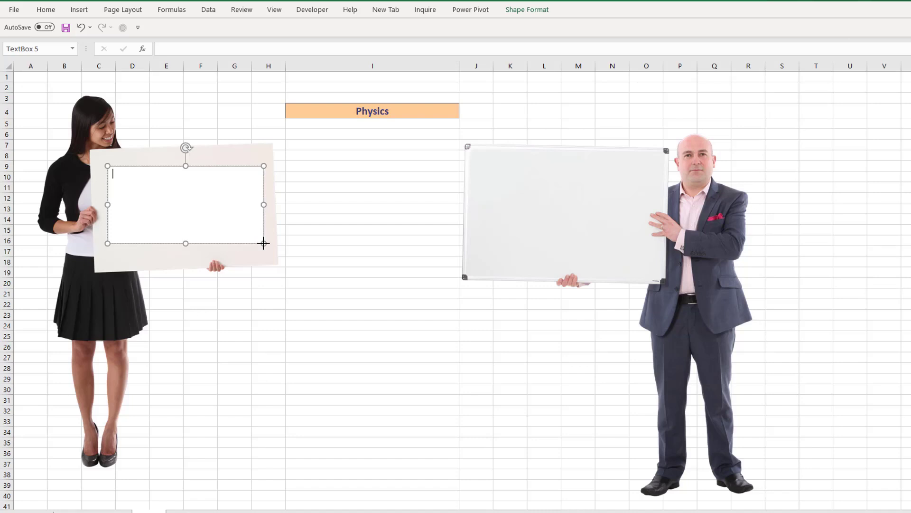
# Link the text box on the woman's board to the girls sentence in cell B27 of sheet P-WAMII2019TBL3 2
pyautogui.click(171, 47)
pyautogui.click(92, 511)
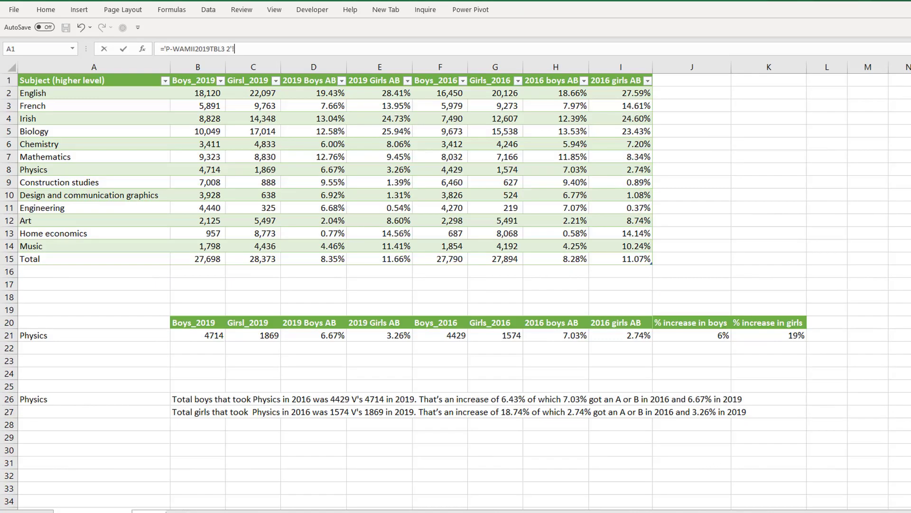
pyautogui.click(186, 413)
pyautogui.press('Return')
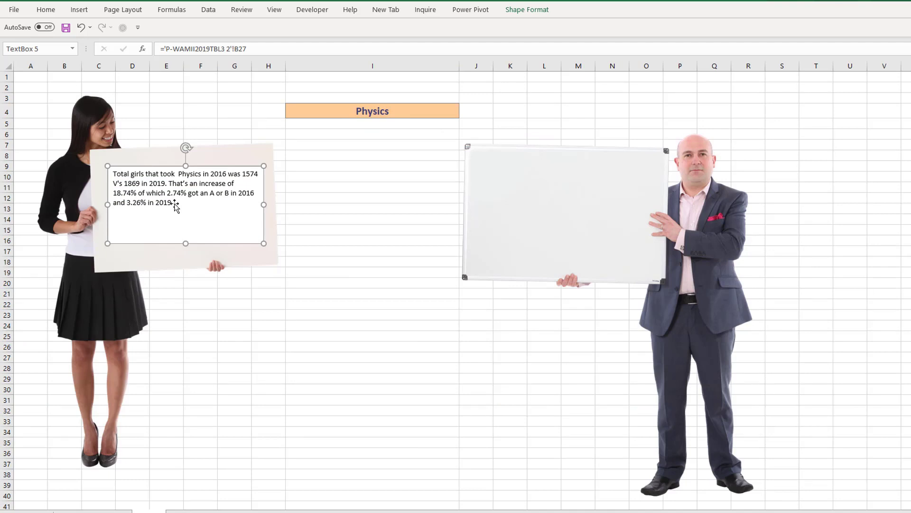
# Tilt the girls text box to match the angle of the board and format its text at size 14, centred
pyautogui.moveTo(185, 147); pyautogui.dragTo(182, 147)
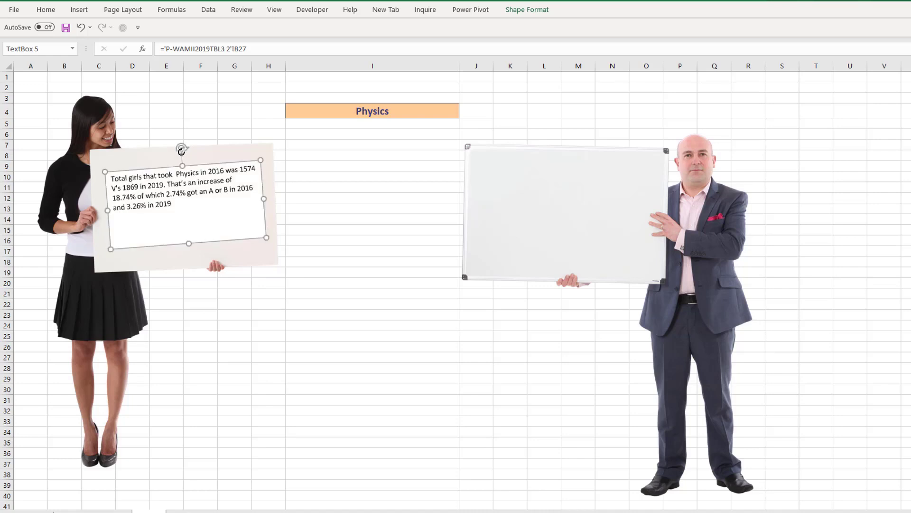
pyautogui.moveTo(189, 242)
pyautogui.mouseDown()
pyautogui.moveTo(183, 216)
pyautogui.moveTo(183, 258)
pyautogui.moveTo(179, 226)
pyautogui.moveTo(179, 238)
pyautogui.mouseUp()
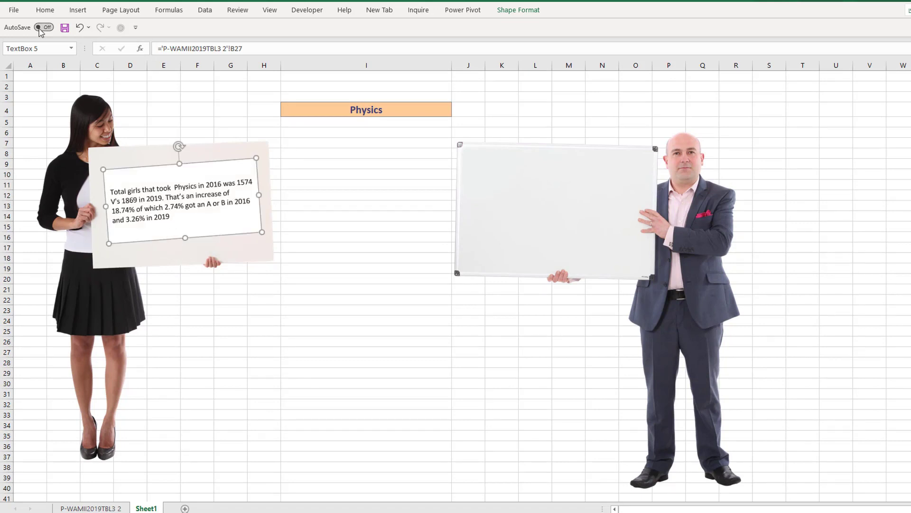
pyautogui.click(46, 10)
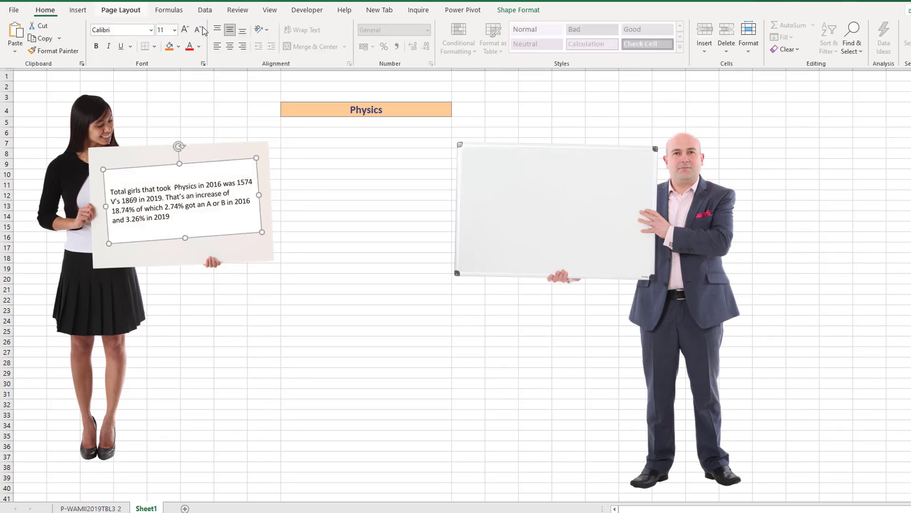
pyautogui.click(174, 30)
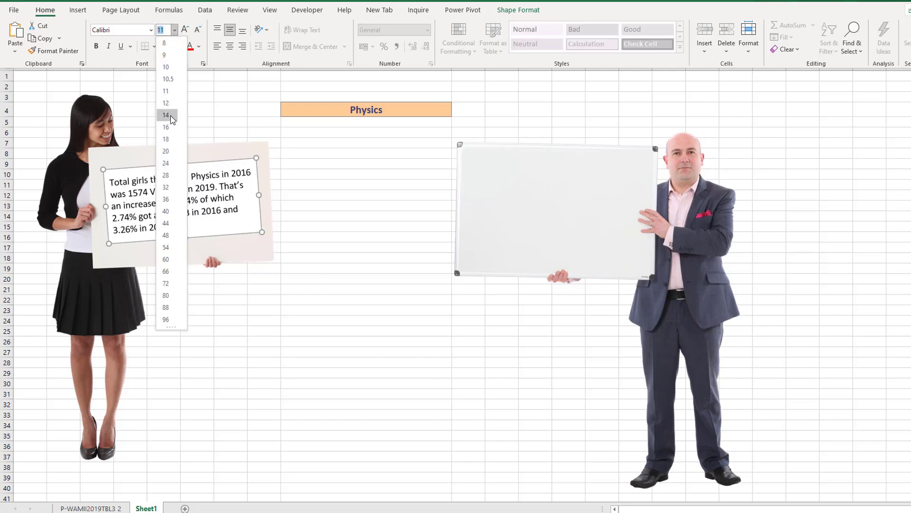
pyautogui.click(172, 119)
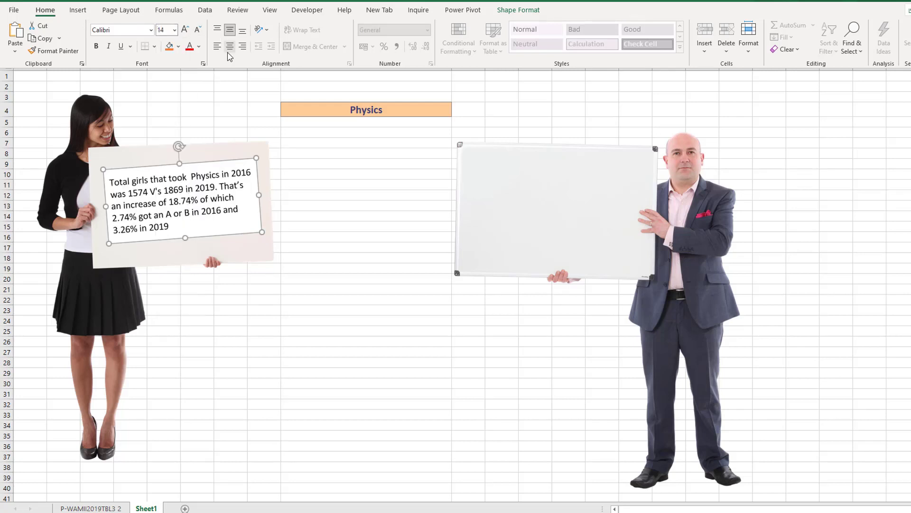
pyautogui.click(231, 47)
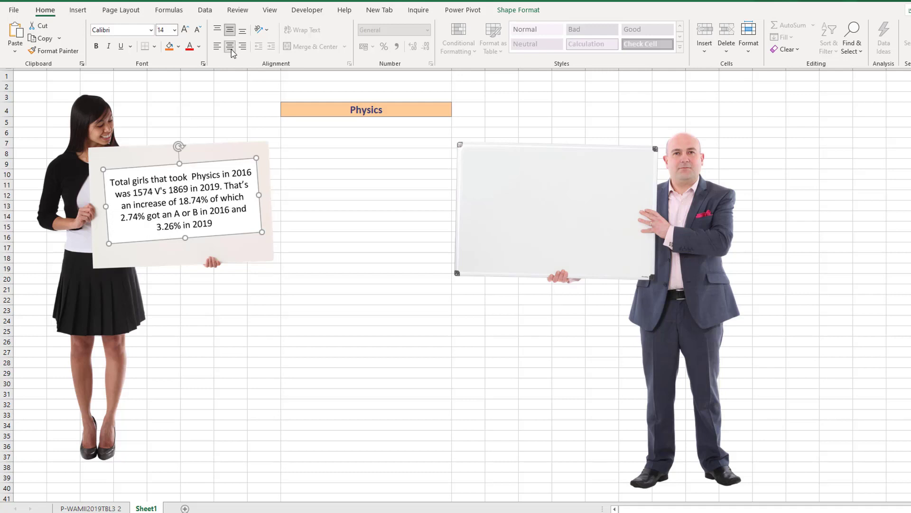
# Set the subject selector in Sheet1!I4 to Design and communication graphics to test the linked sentence
pyautogui.click(110, 509)
pyautogui.click(137, 509)
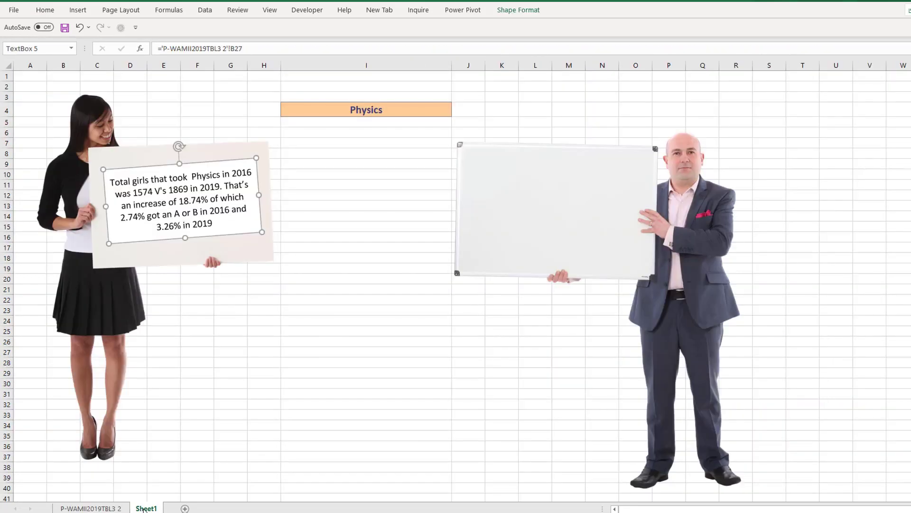
pyautogui.click(397, 108)
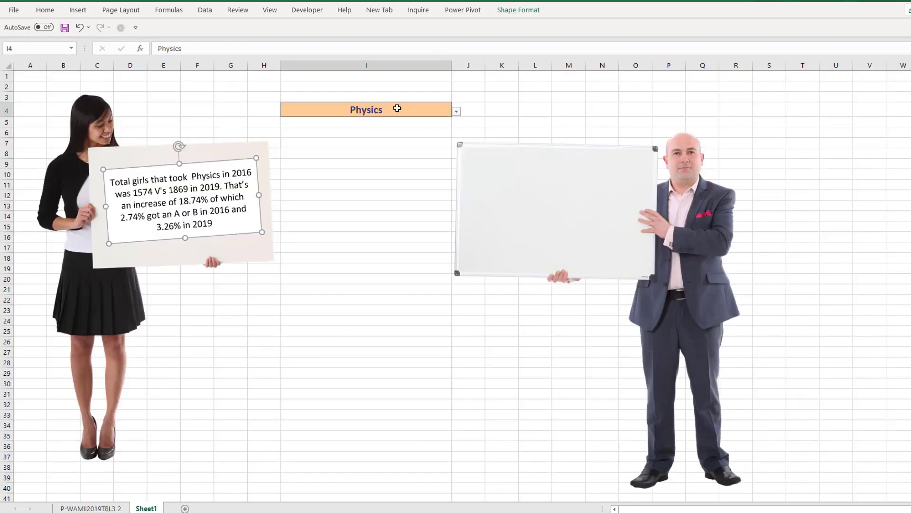
pyautogui.click(457, 112)
pyautogui.click(384, 132)
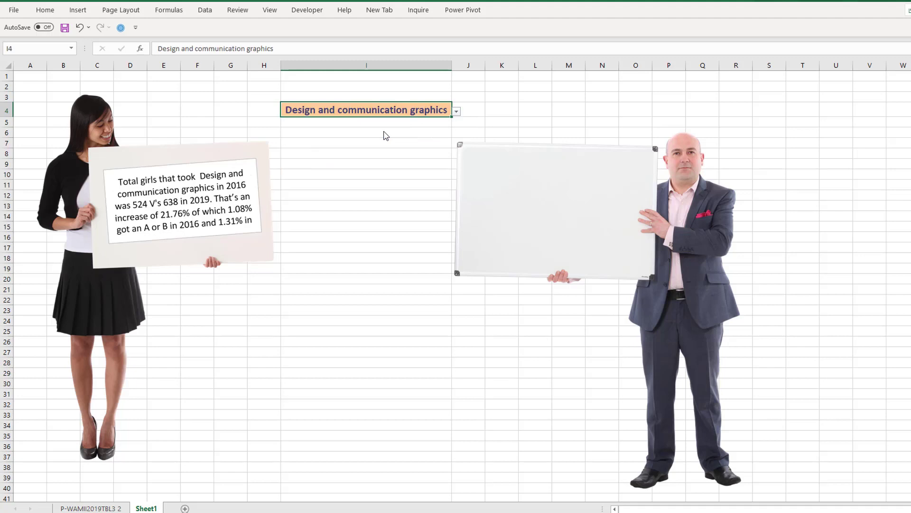
# Extend the girls text box downward to about row 18 so the whole sentence fits, and set its shape fill to No fill
pyautogui.click(185, 236)
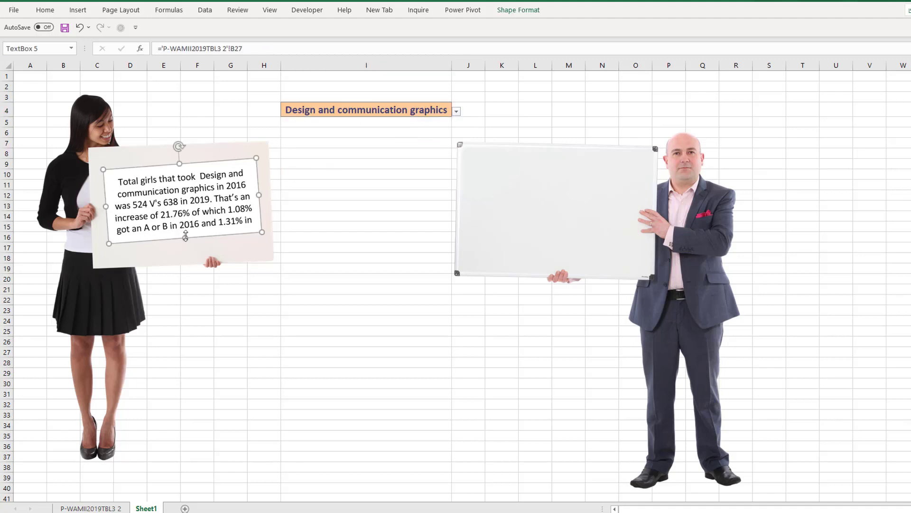
pyautogui.moveTo(185, 235); pyautogui.dragTo(185, 251)
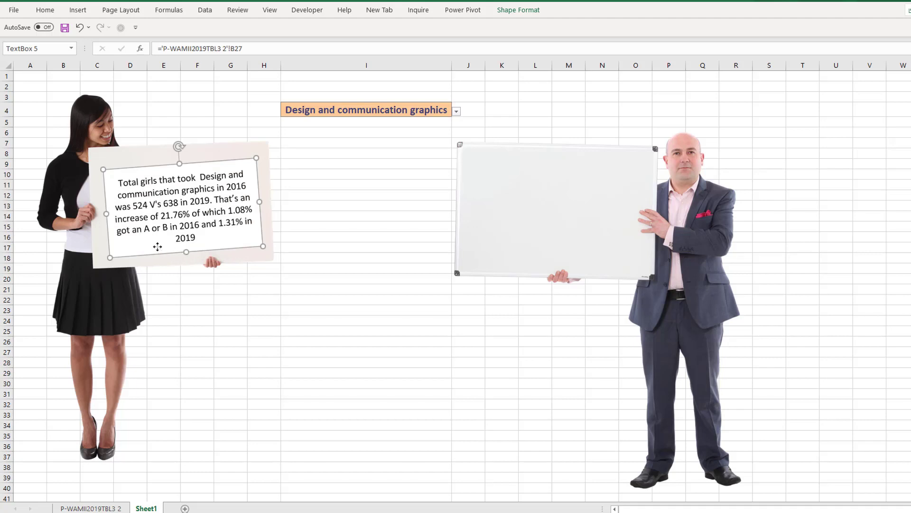
pyautogui.rightClick(158, 246)
pyautogui.click(190, 503)
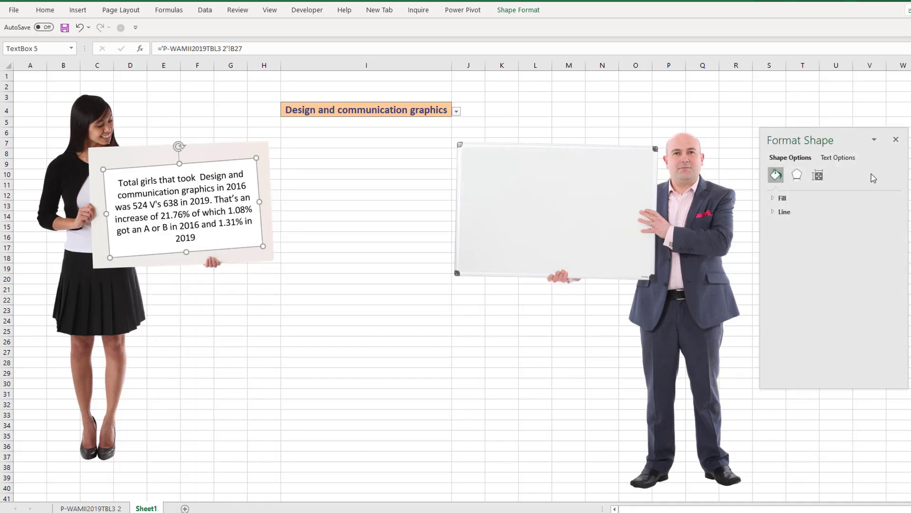
pyautogui.click(782, 199)
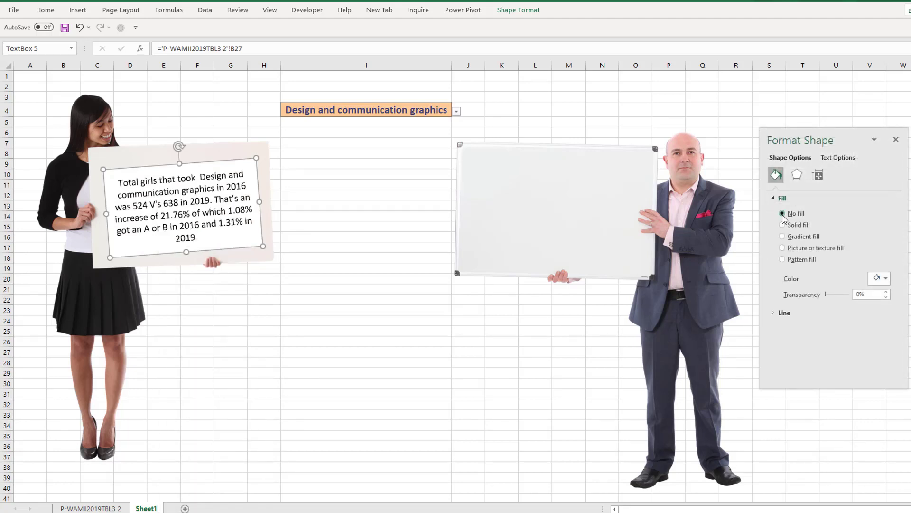
pyautogui.click(782, 214)
pyautogui.click(283, 219)
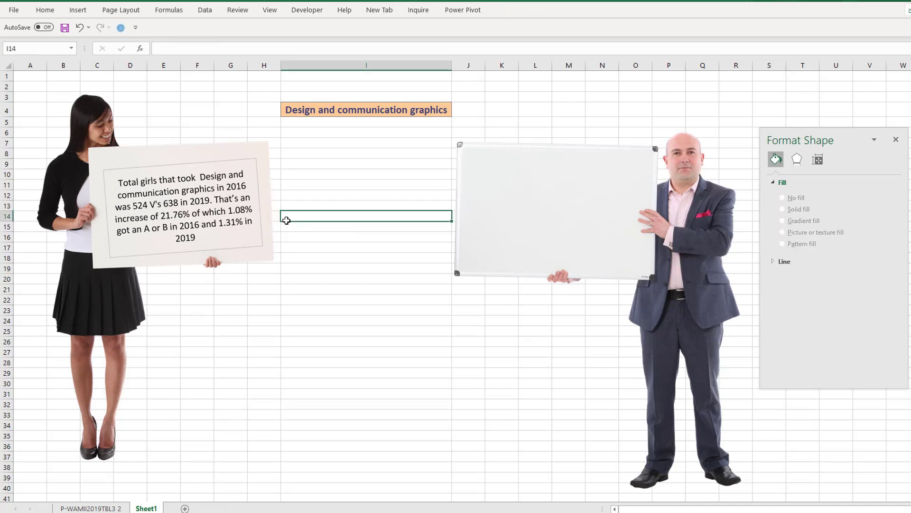
# Remove the outline of the girls text box on the woman's board by setting No line
pyautogui.click(237, 245)
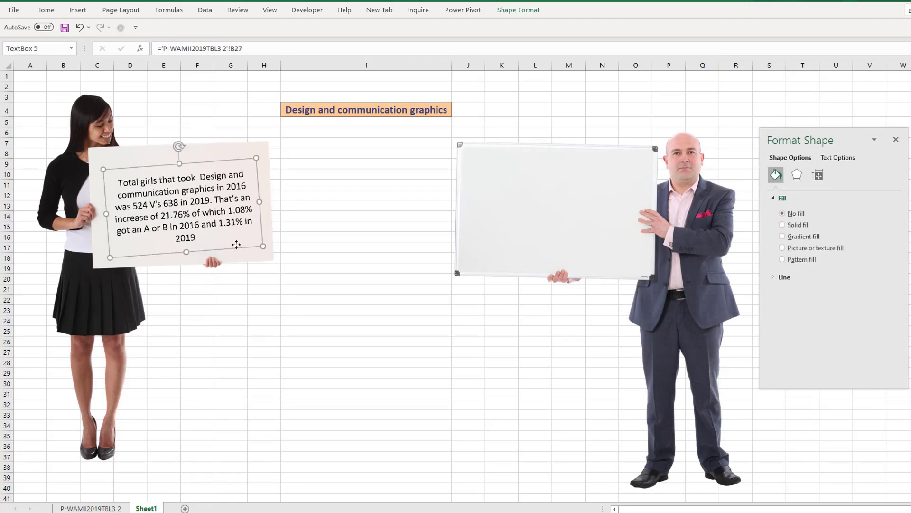
pyautogui.click(780, 279)
pyautogui.click(782, 291)
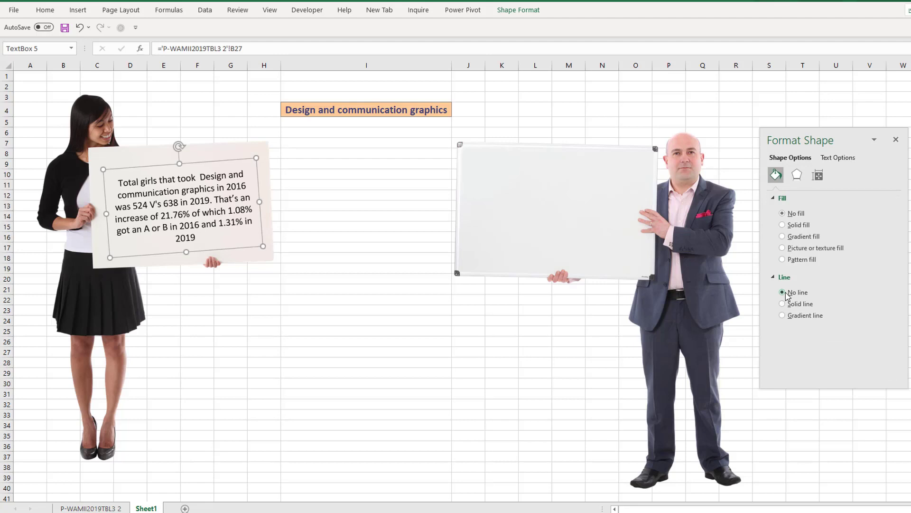
pyautogui.click(575, 344)
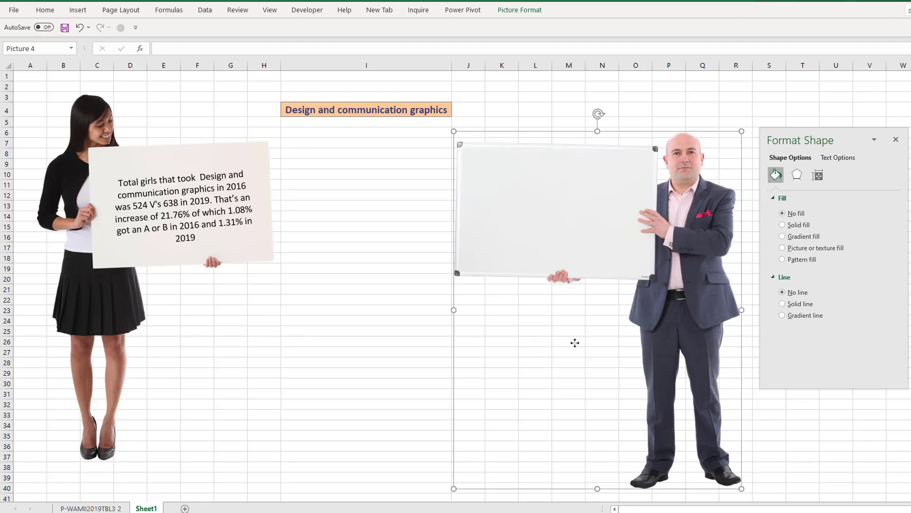
# Duplicate the girls text box, place the copy on the man's board and tilt it to match that board's angle
pyautogui.click(199, 221)
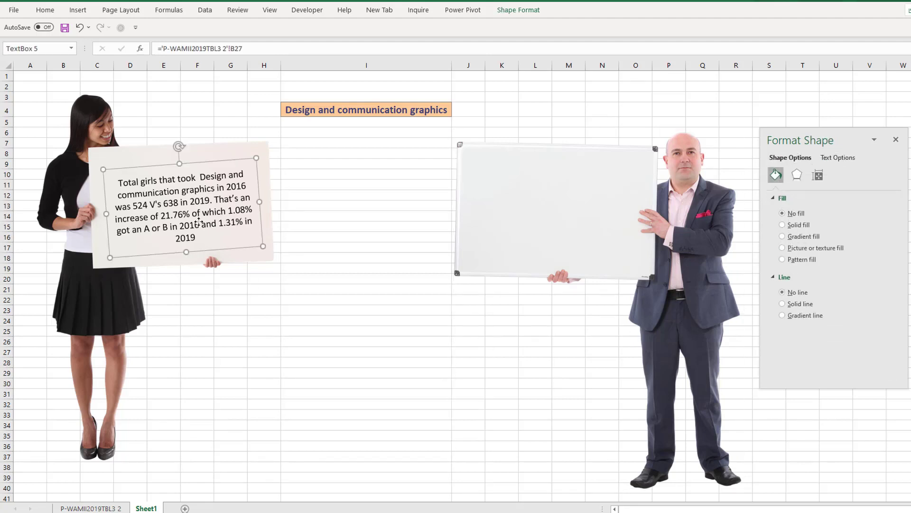
pyautogui.click(527, 184)
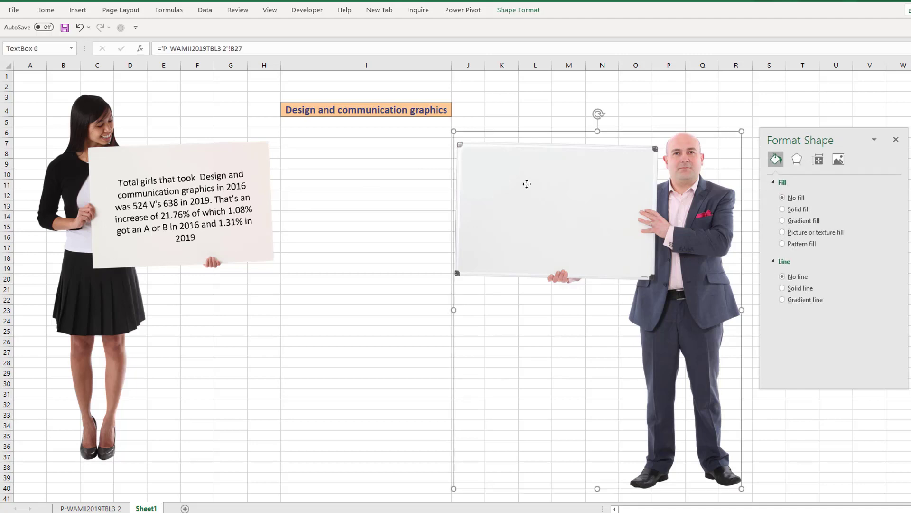
pyautogui.moveTo(369, 135); pyautogui.dragTo(561, 146)
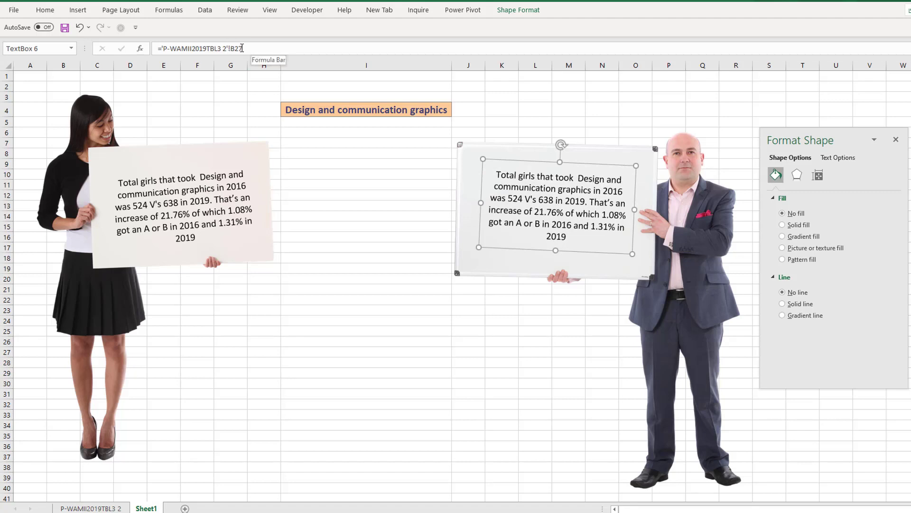
# Link the text box on the man's board to the boys sentence in cell B26 of sheet P-WAMII2019TBL3 2
pyautogui.click(245, 48)
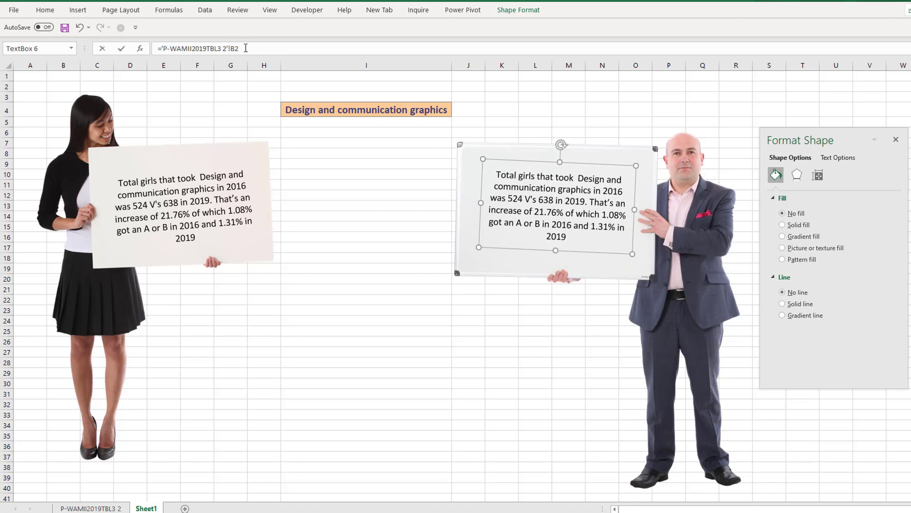
pyautogui.press('Return')
pyautogui.click(516, 255)
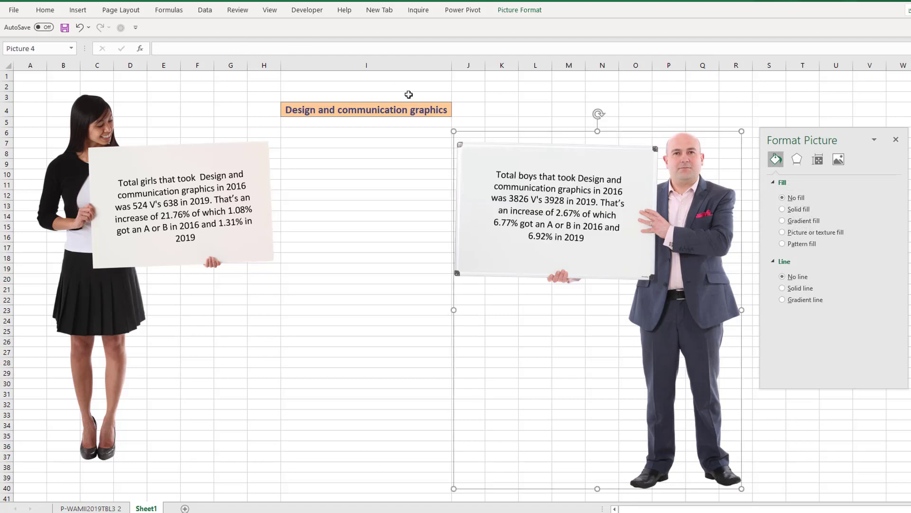
# Set the subject selector in Sheet1!I4 to Home economics to test both linked sentences
pyautogui.click(403, 111)
pyautogui.click(457, 112)
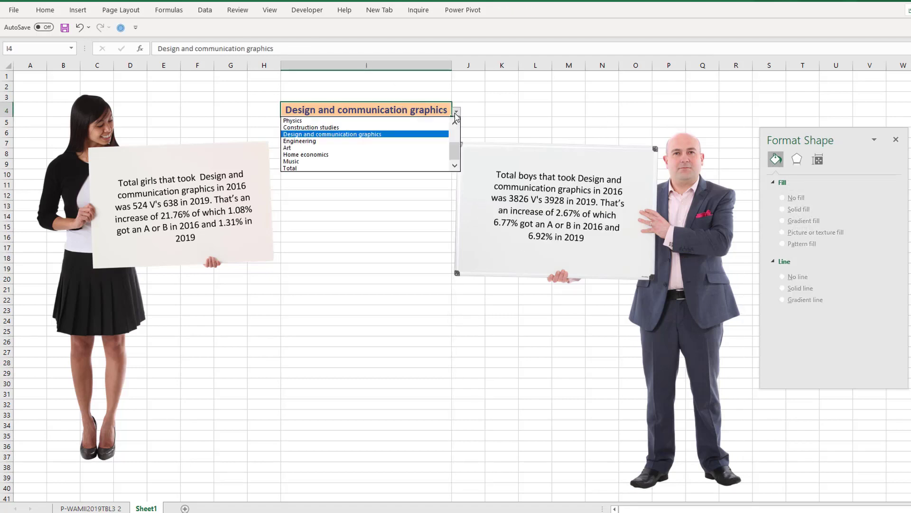
pyautogui.press('Escape')
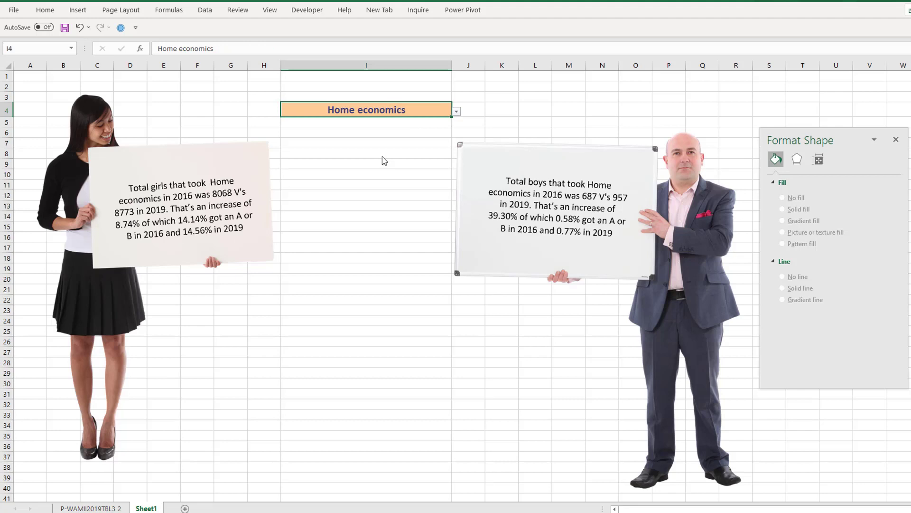
# Nudge the girls and boys text boxes slightly upward so each sentence sits better on its board
pyautogui.click(194, 192)
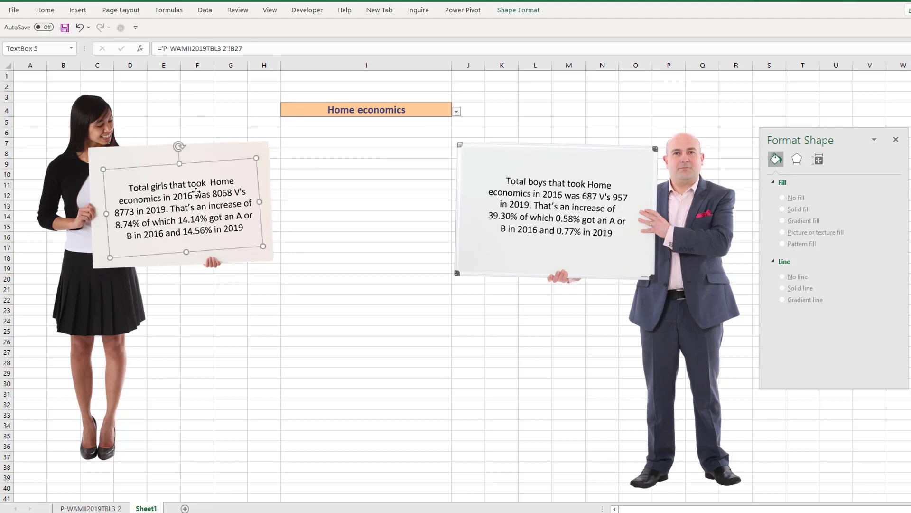
pyautogui.moveTo(174, 201); pyautogui.dragTo(170, 195)
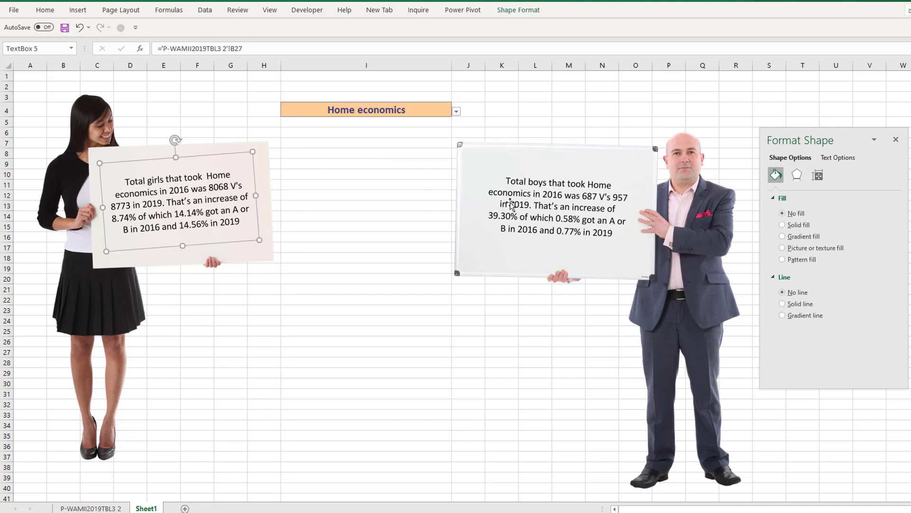
pyautogui.moveTo(541, 205); pyautogui.dragTo(543, 203)
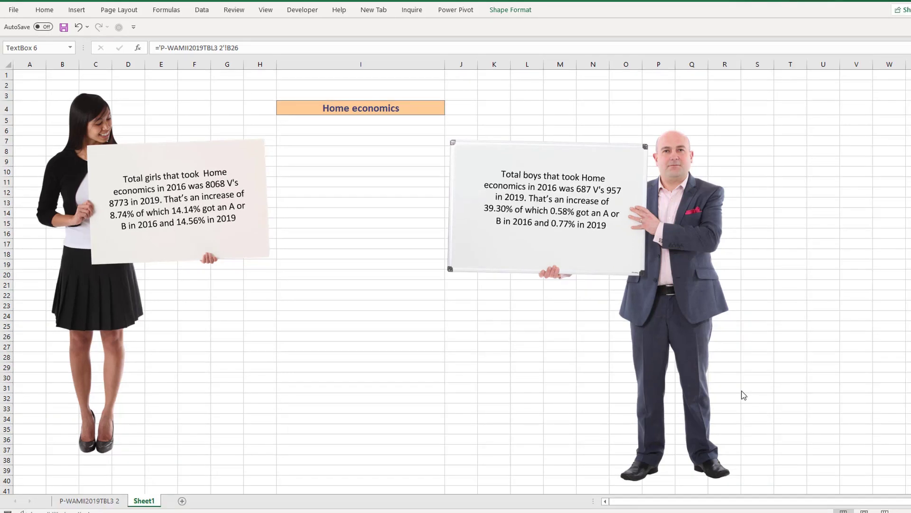
# On sheet P-WAMII2019TBL3 2, enter the column headings Boys in B32 and Girls in C32
pyautogui.click(105, 501)
pyautogui.click(186, 458)
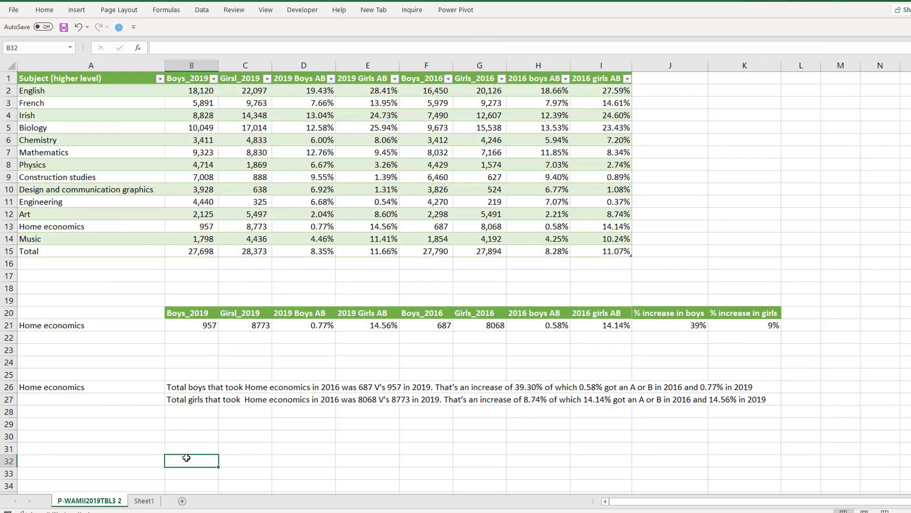
pyautogui.write('o')
pyautogui.write('Boy')
pyautogui.press('Tab')
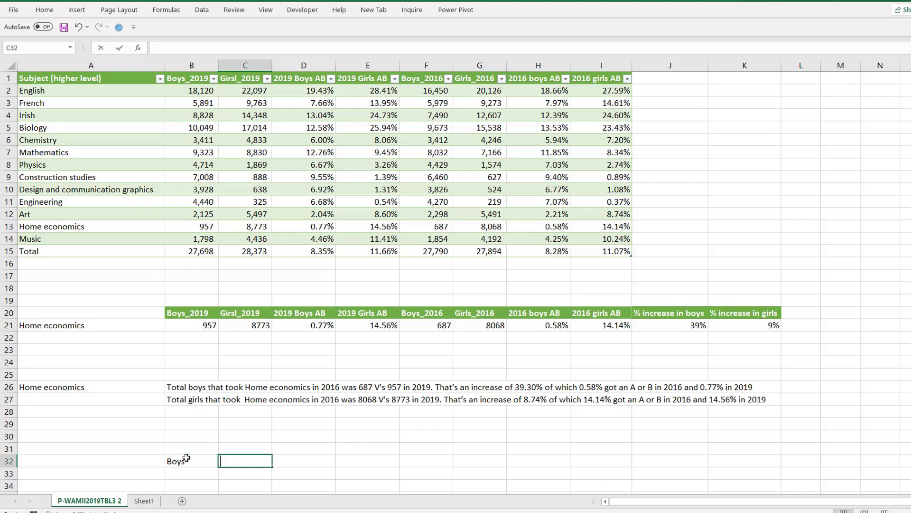
pyautogui.write('Girs')
pyautogui.press('Return')
# Enter the year row labels 2016 in A33 and 2019 in A34
pyautogui.press('Left')
pyautogui.press('Left')
pyautogui.write('2')
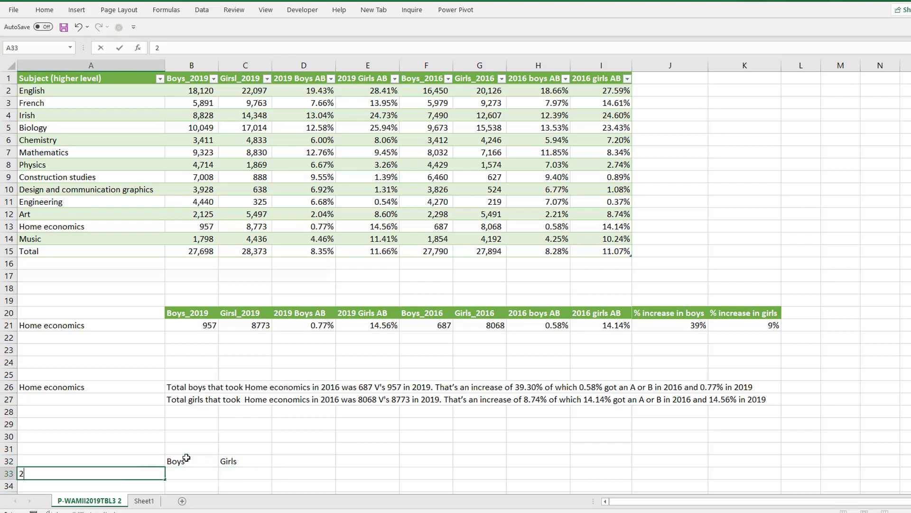
pyautogui.write('016')
pyautogui.press('Return')
pyautogui.write('2019')
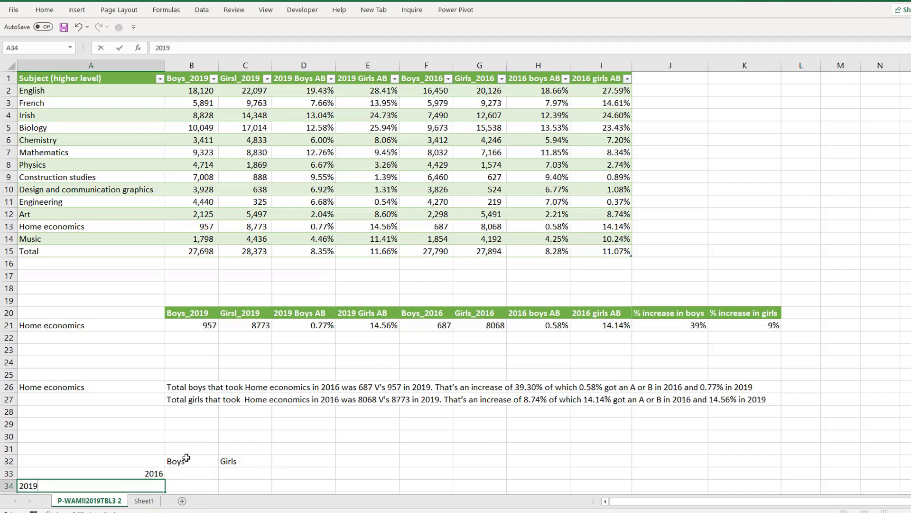
# Reference the boys totals in the small table with =F21 in B33 for 2016 and =B21 in B34 for 2019
pyautogui.press('Up')
pyautogui.press('Right')
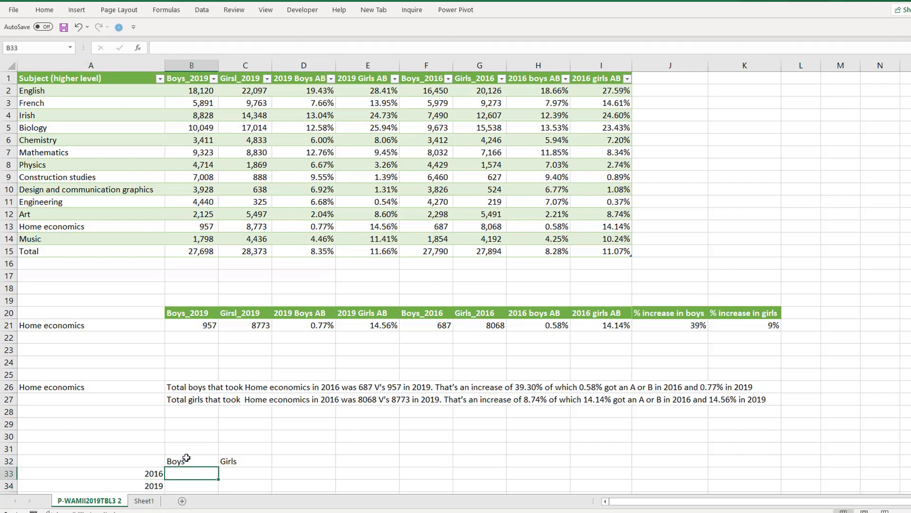
pyautogui.write('=')
pyautogui.click(429, 325)
pyautogui.press('Return')
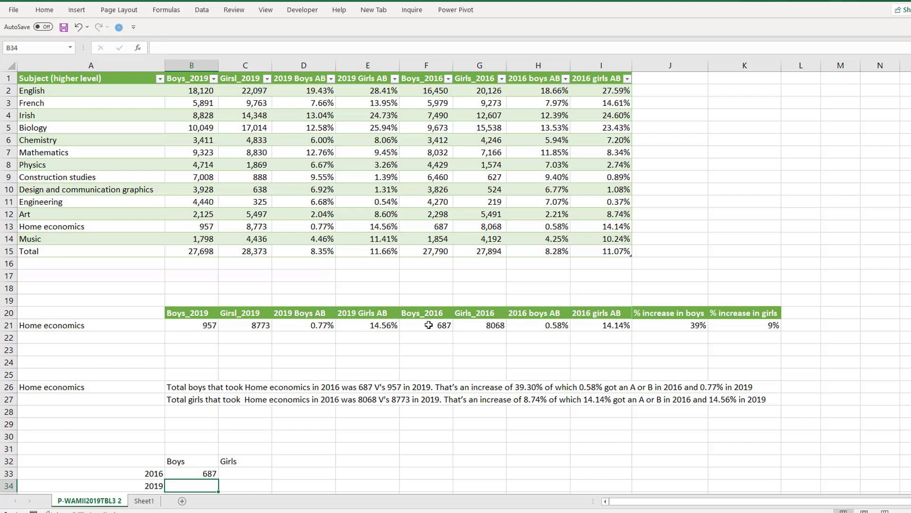
pyautogui.write('=')
pyautogui.click(185, 326)
pyautogui.press('Return')
# Reference the girls totals in the small table with =G21 in C33 for 2016 and =C21 in C34 for 2019
pyautogui.click(244, 457)
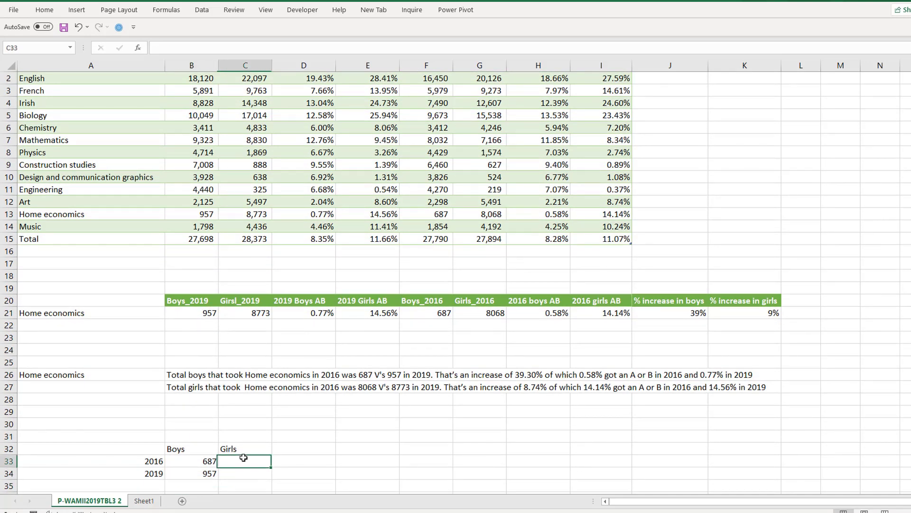
pyautogui.write('=')
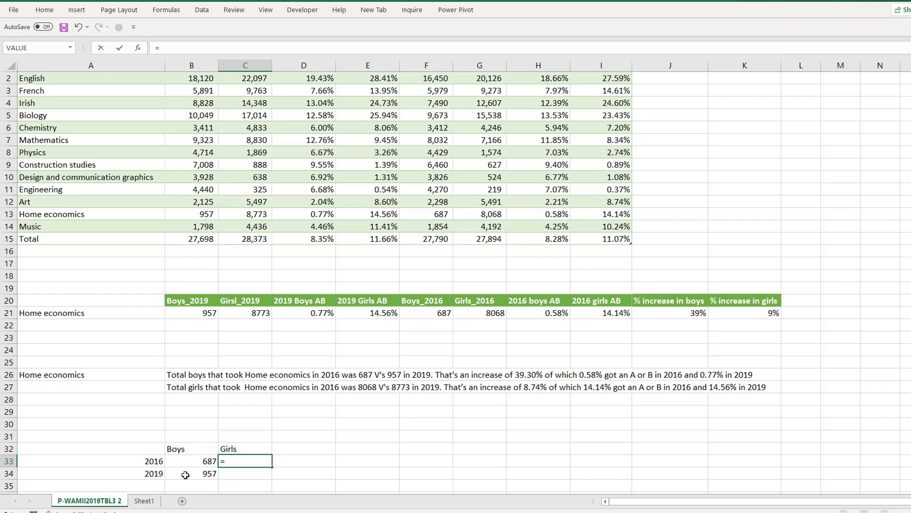
pyautogui.click(466, 315)
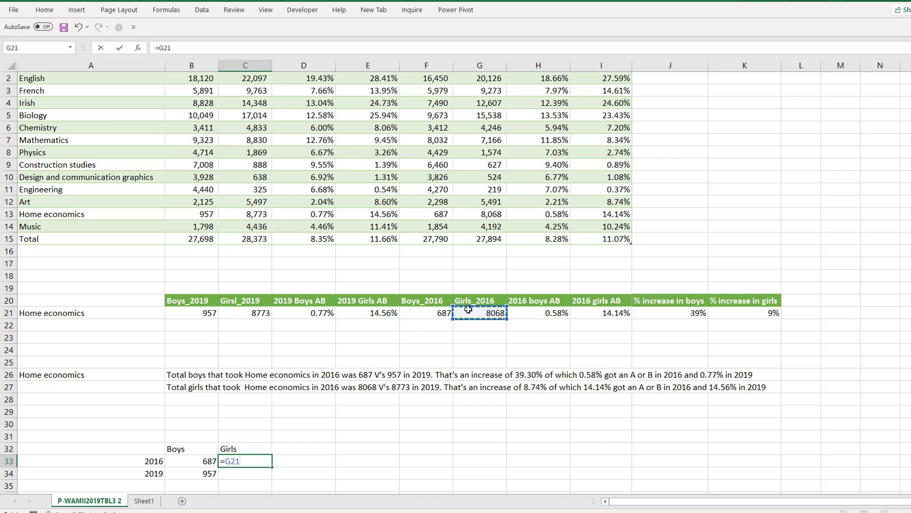
pyautogui.press('Return')
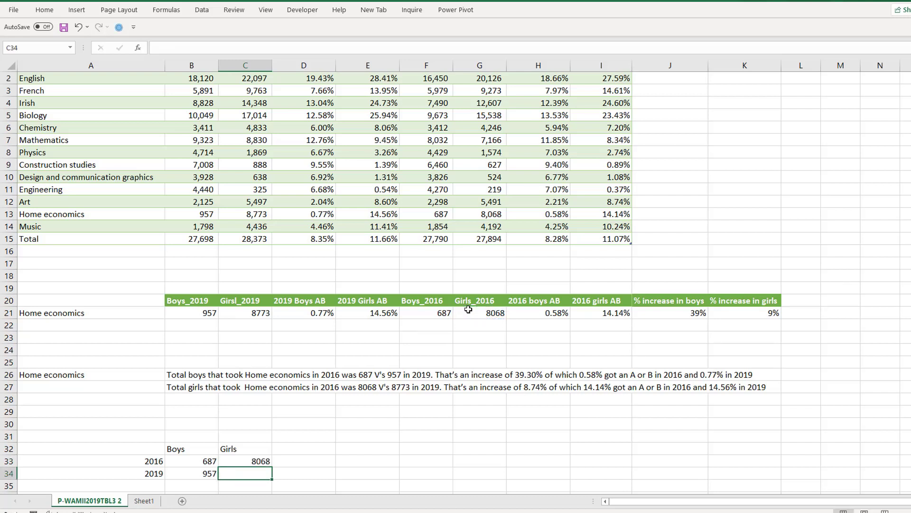
pyautogui.write('=')
pyautogui.click(242, 315)
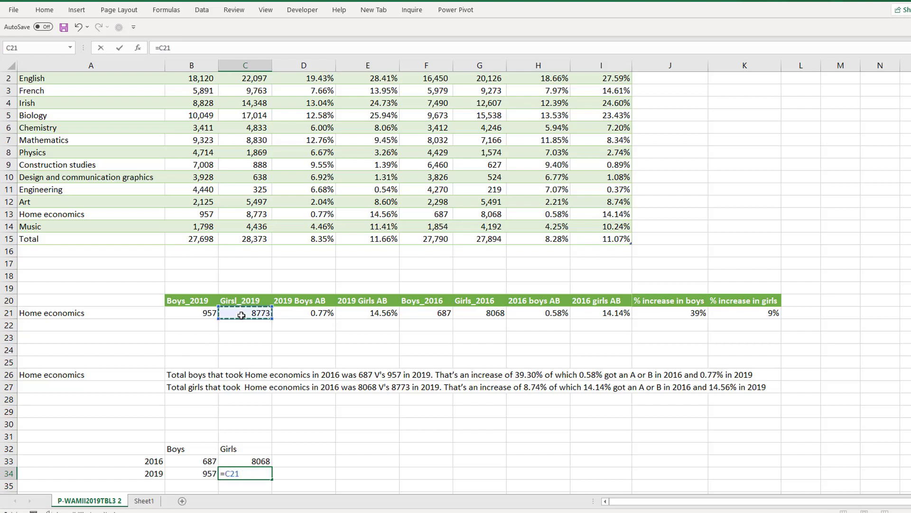
pyautogui.press('Return')
# Copy the small table A32:C34 and paste it starting at cell E32
pyautogui.moveTo(154, 455); pyautogui.dragTo(234, 476)
pyautogui.hotkey('ctrl', 'c')
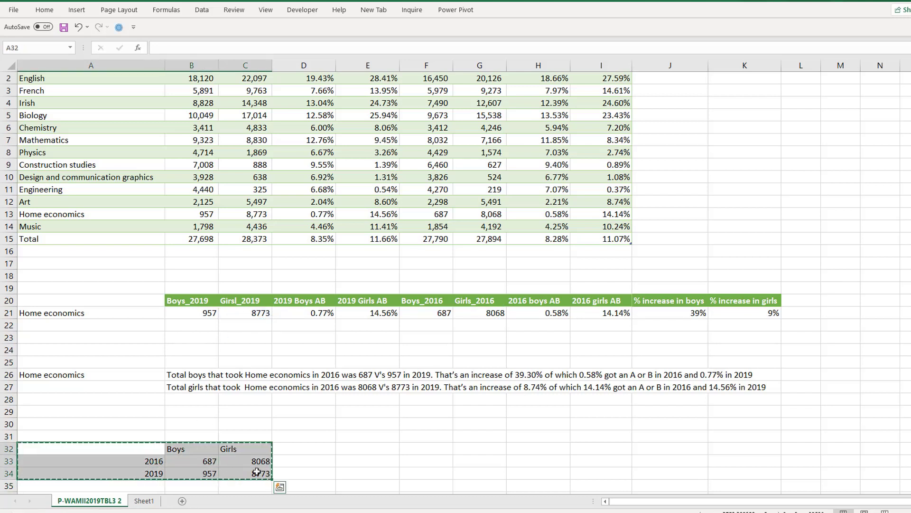
pyautogui.click(351, 454)
pyautogui.hotkey('ctrl', 'v')
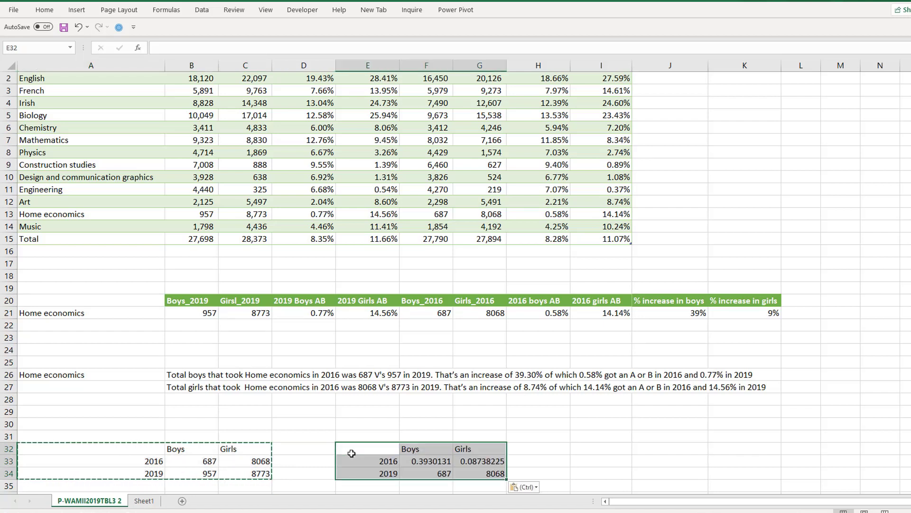
# Repoint the 2016 boys cell F33 in the copied table to the 2016 boys AB value with =H21
pyautogui.click(421, 461)
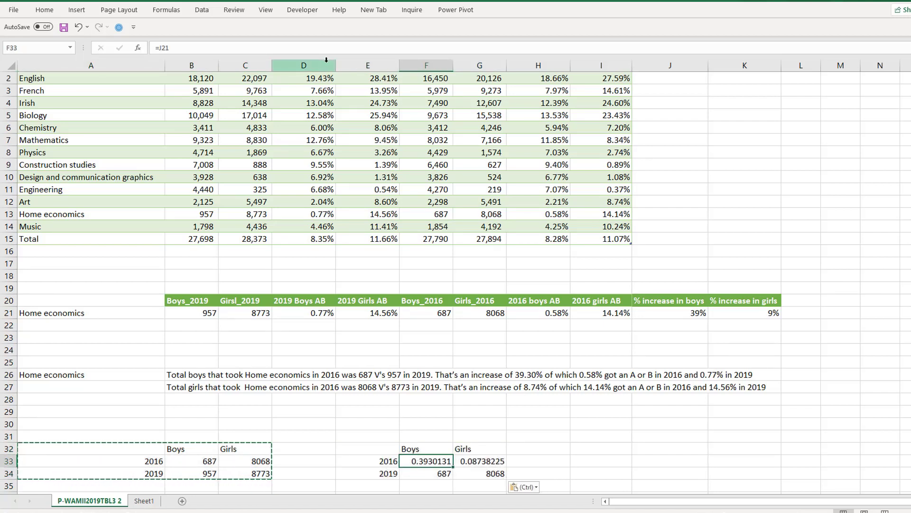
pyautogui.click(190, 42)
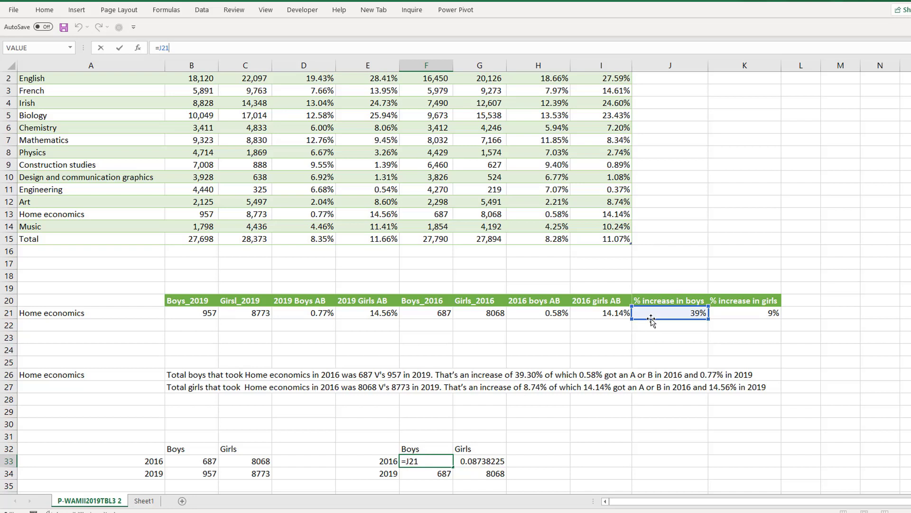
pyautogui.moveTo(652, 321); pyautogui.dragTo(514, 325)
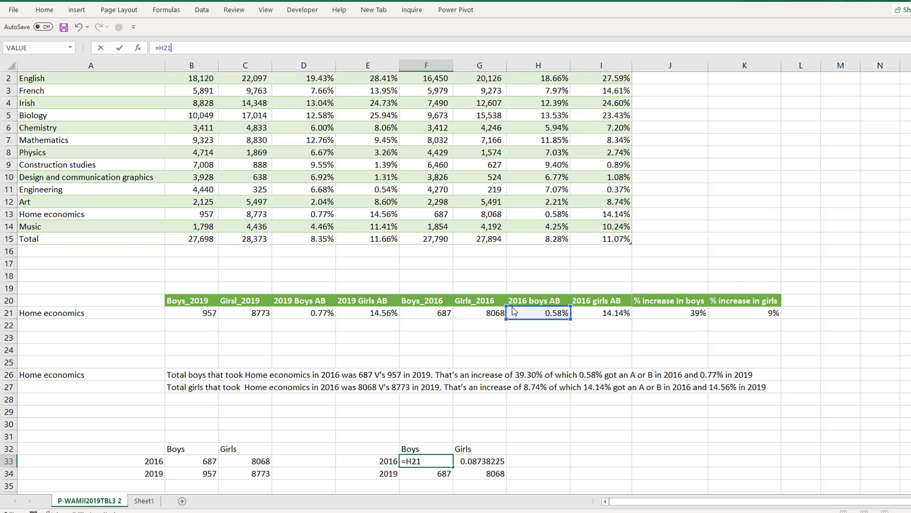
pyautogui.press('Return')
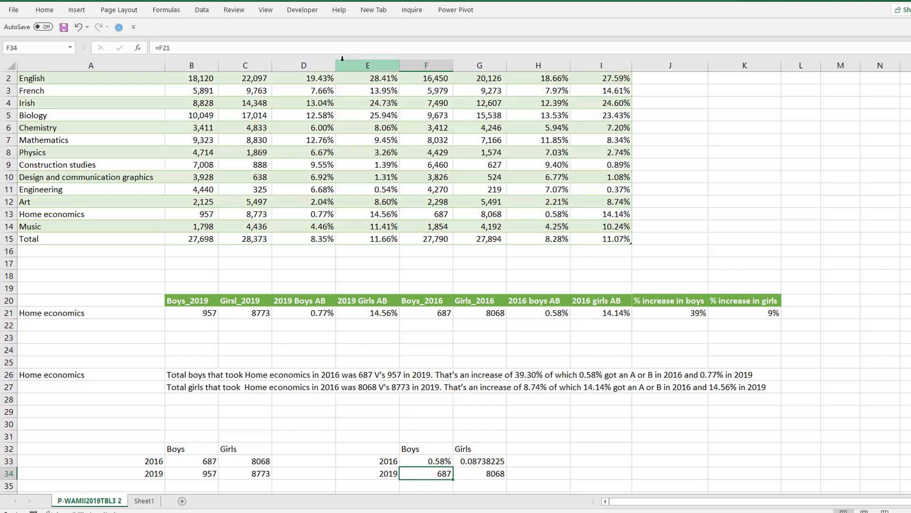
# Repoint the 2019 boys cell F34 to the 2019 Boys AB value in D21 and fill F33:F34 across to the girls column
pyautogui.press('F2')
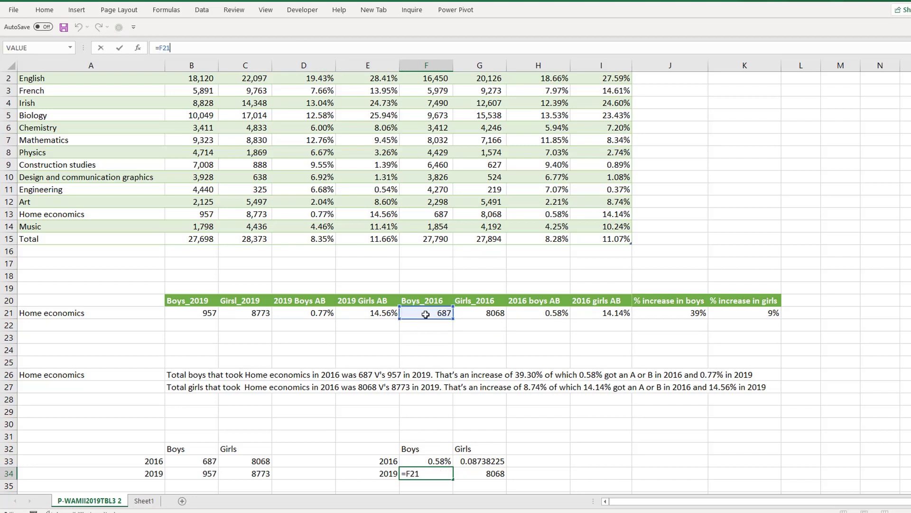
pyautogui.moveTo(421, 315); pyautogui.dragTo(315, 322)
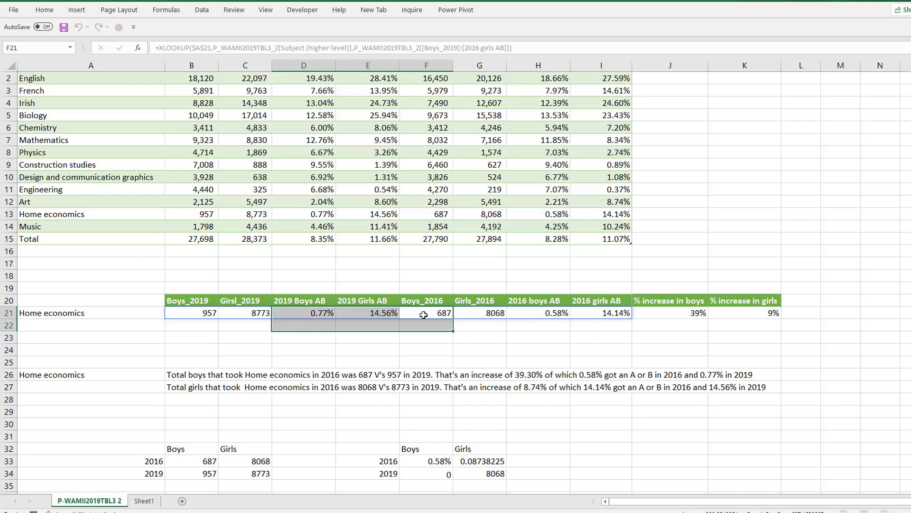
pyautogui.click(423, 475)
pyautogui.doubleClick(423, 475)
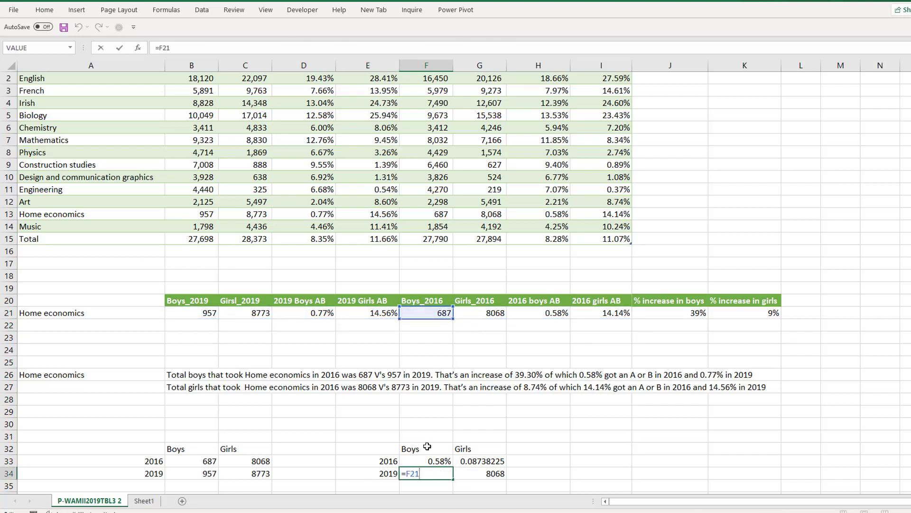
pyautogui.moveTo(427, 321); pyautogui.dragTo(313, 317)
pyautogui.press('Return')
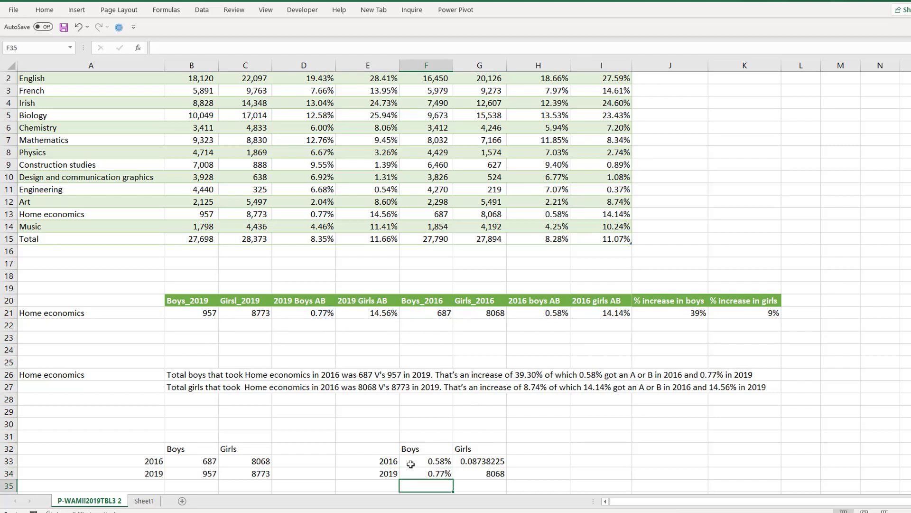
pyautogui.moveTo(411, 463); pyautogui.dragTo(491, 479)
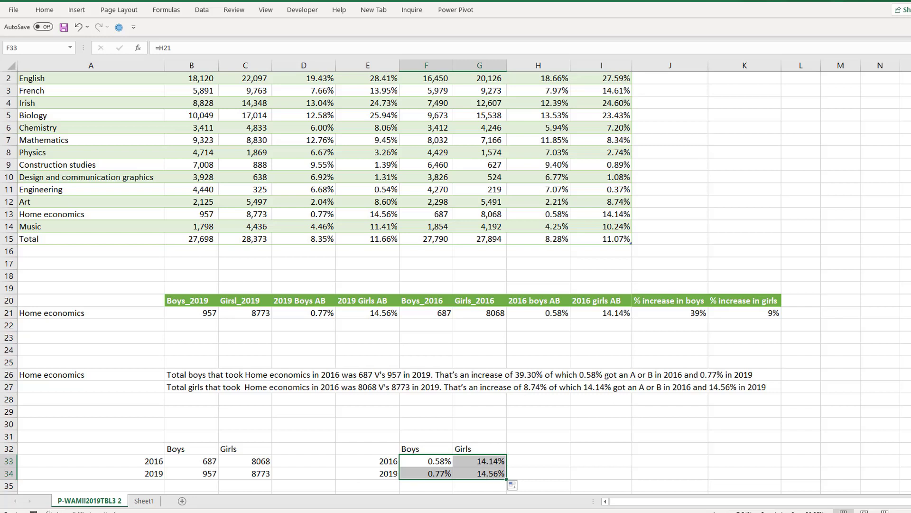
# Insert a 100% stacked 2-D column chart from the totals table A32:C34
pyautogui.scroll(-5, 312, 413)
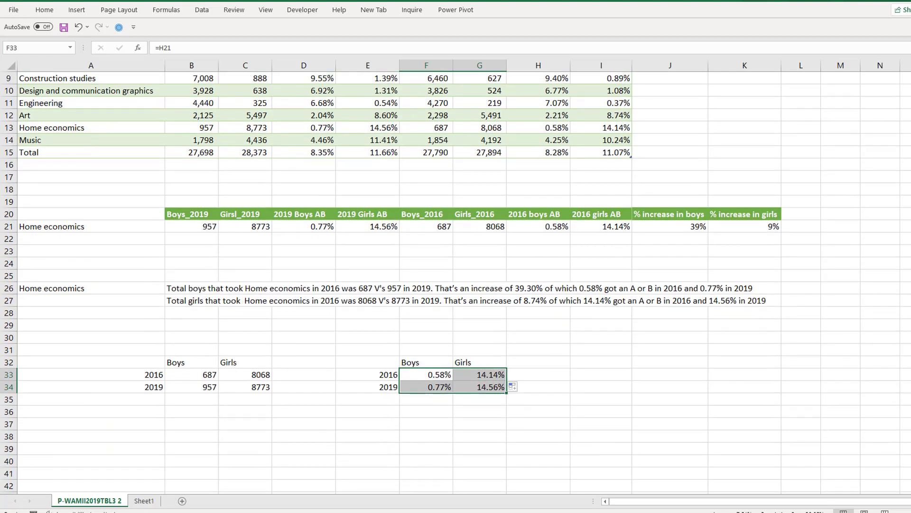
pyautogui.click(312, 413)
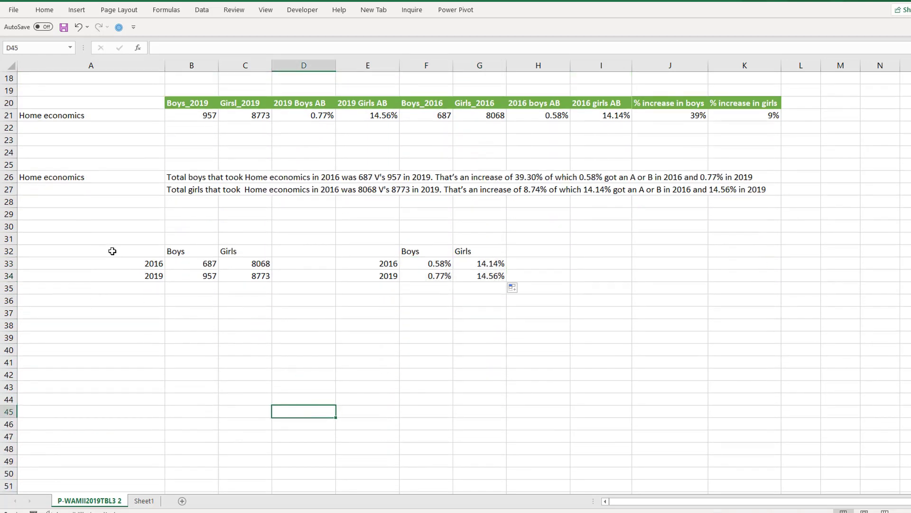
pyautogui.moveTo(112, 250); pyautogui.dragTo(234, 272)
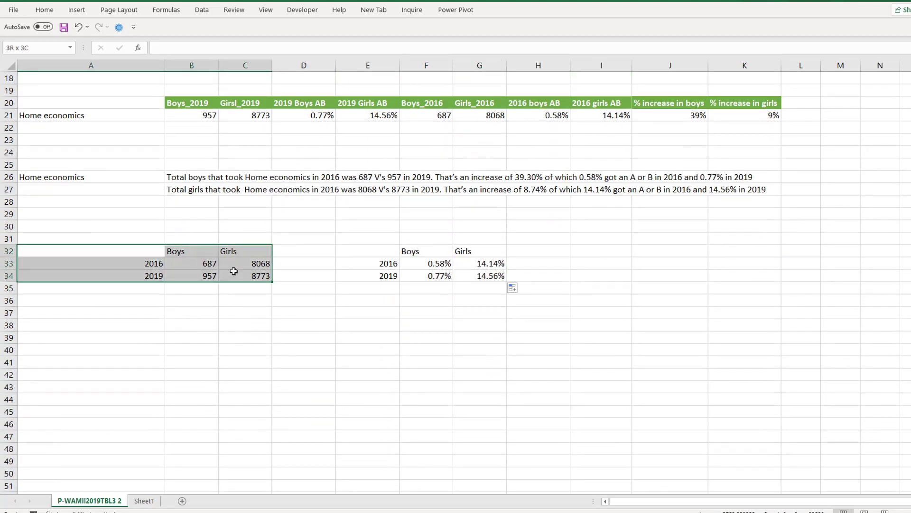
pyautogui.click(77, 9)
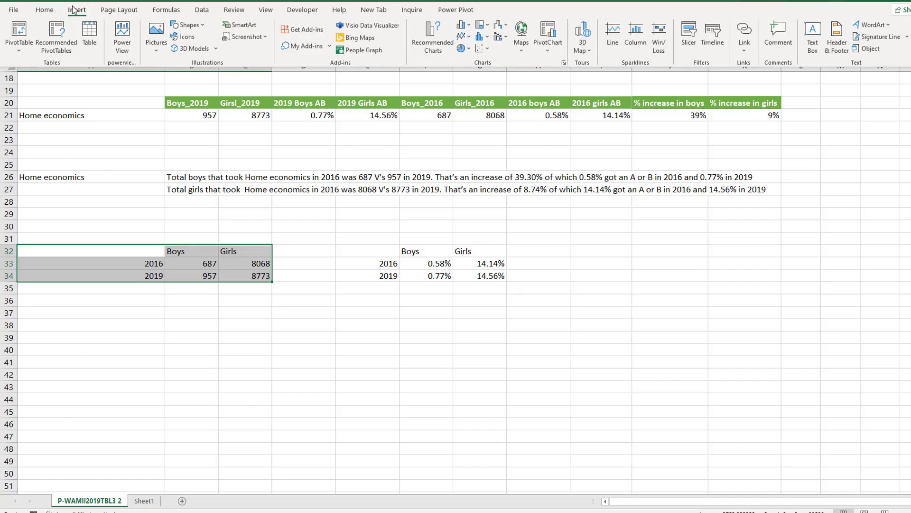
pyautogui.click(461, 28)
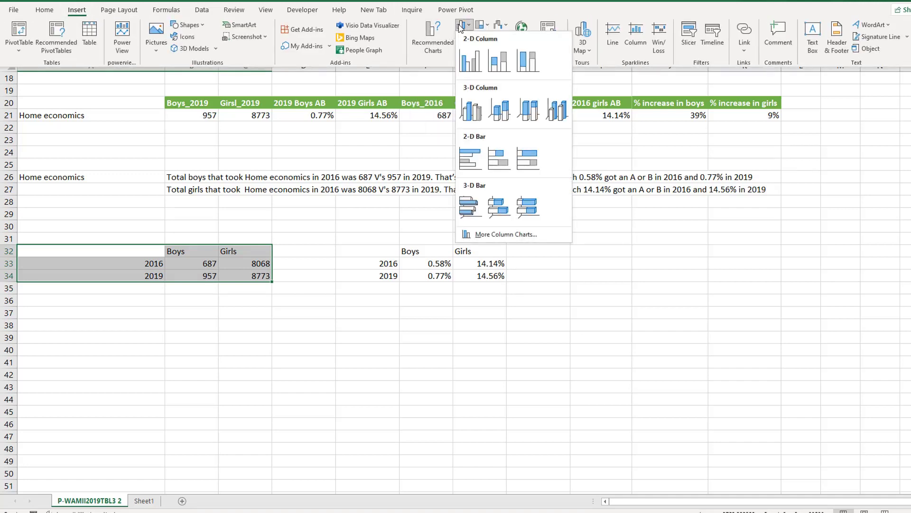
pyautogui.click(529, 64)
pyautogui.click(494, 48)
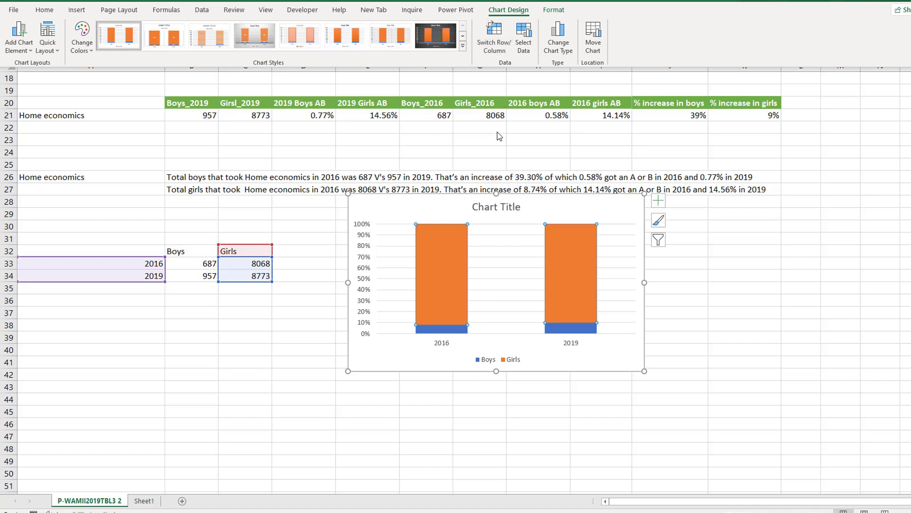
# Remove the vertical percentage axis and the horizontal gridlines from the chart
pyautogui.click(457, 261)
pyautogui.click(457, 261)
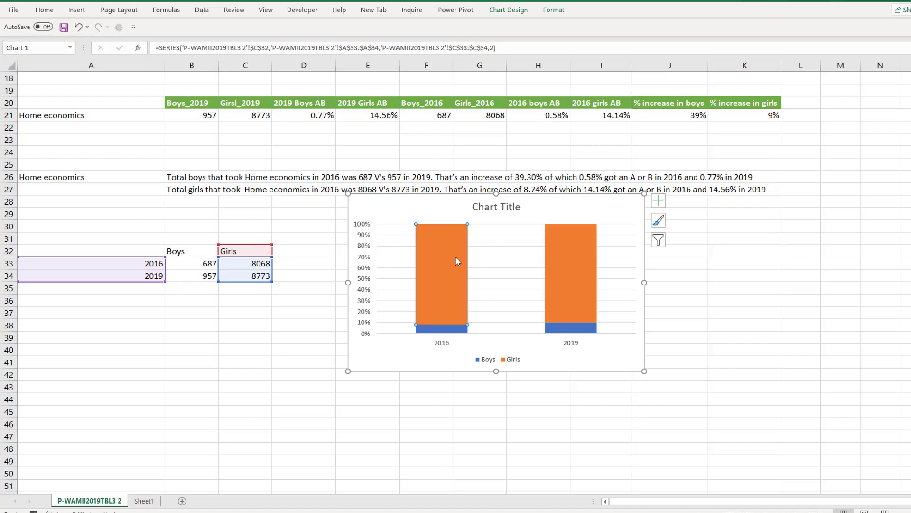
pyautogui.click(457, 330)
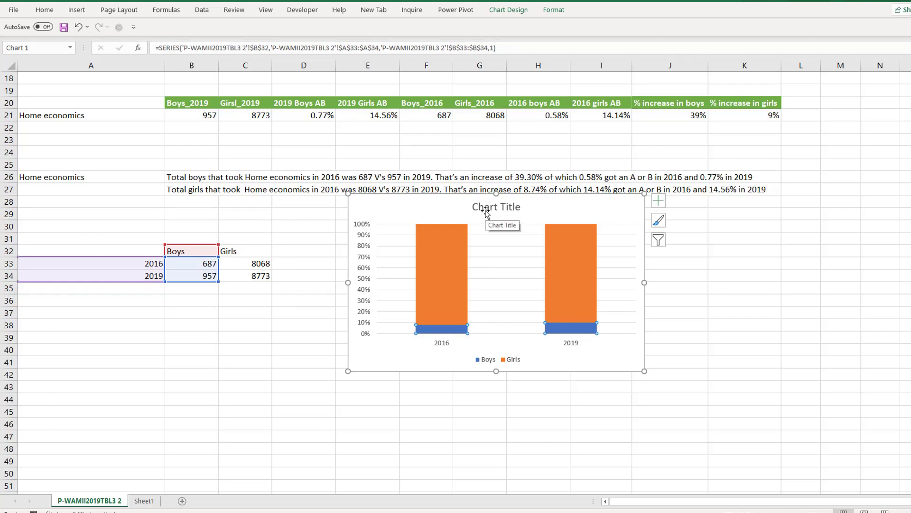
pyautogui.click(367, 245)
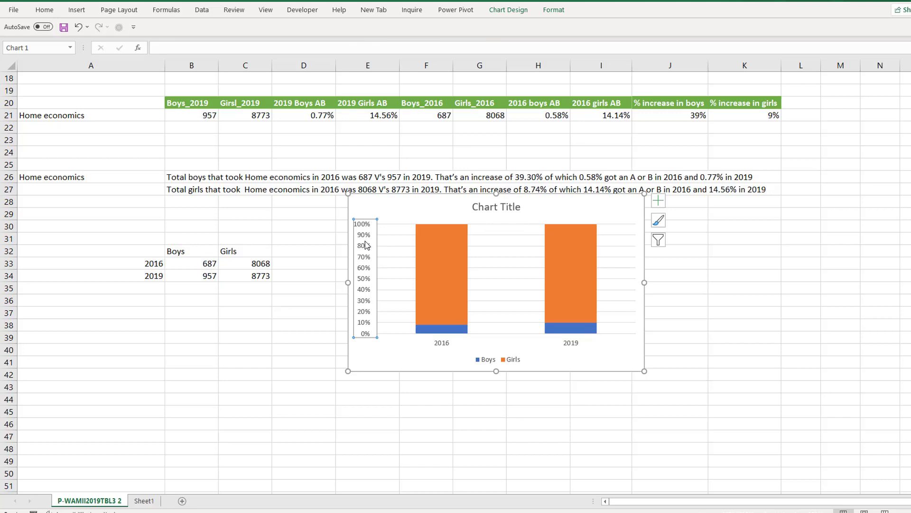
pyautogui.press('Delete')
pyautogui.click(371, 245)
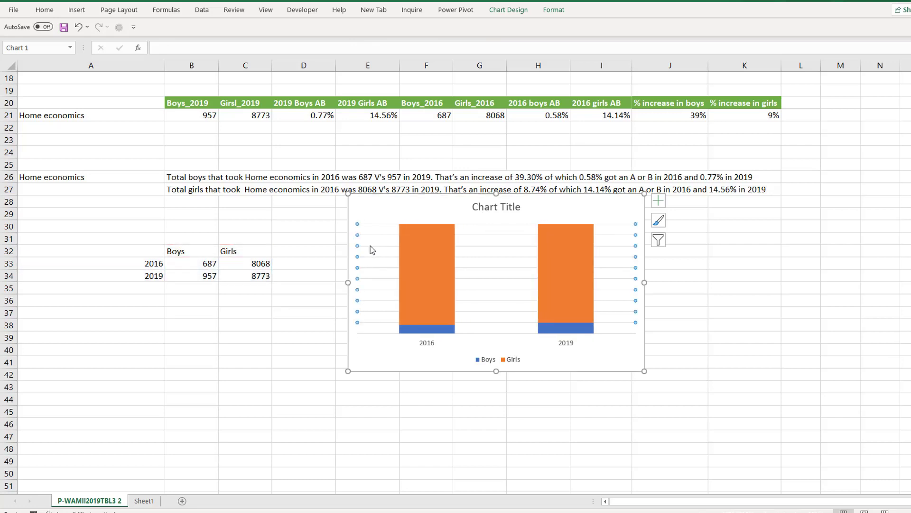
pyautogui.press('Delete')
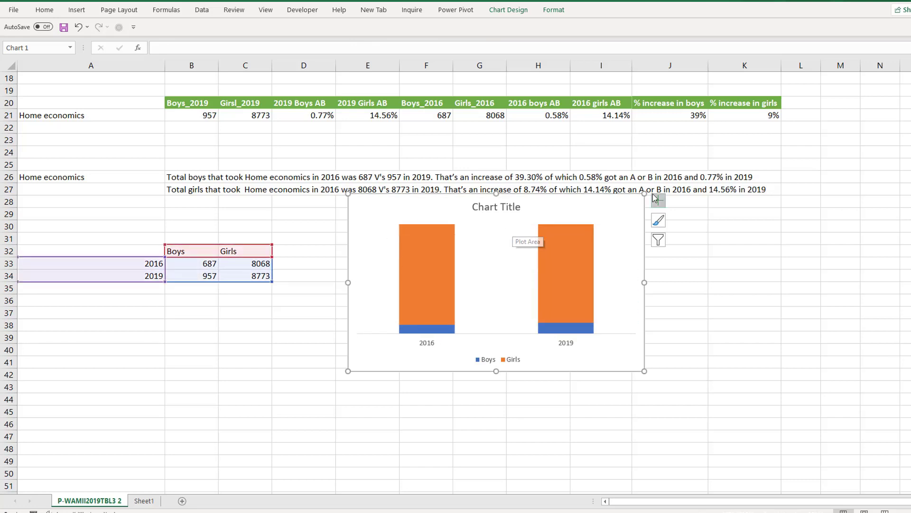
# Format the Girls series with a solid red fill at 59% transparency and no border line
pyautogui.click(582, 248)
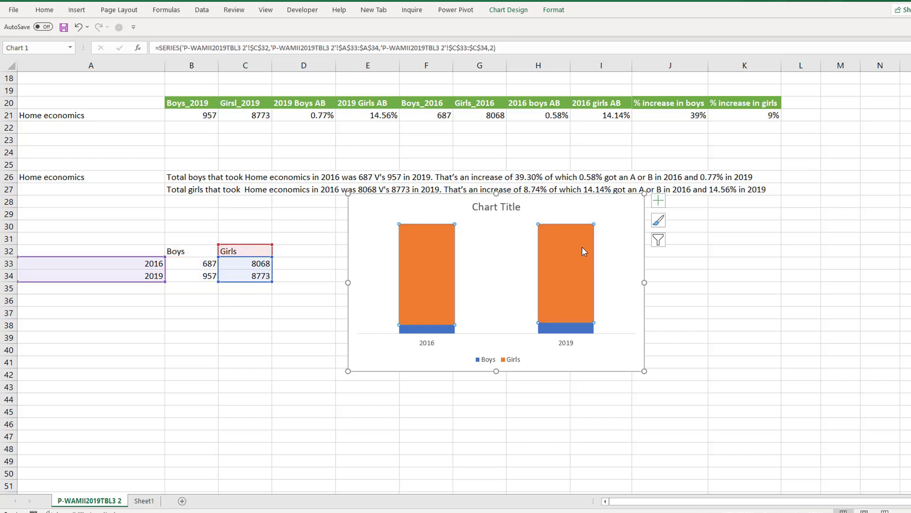
pyautogui.rightClick(582, 247)
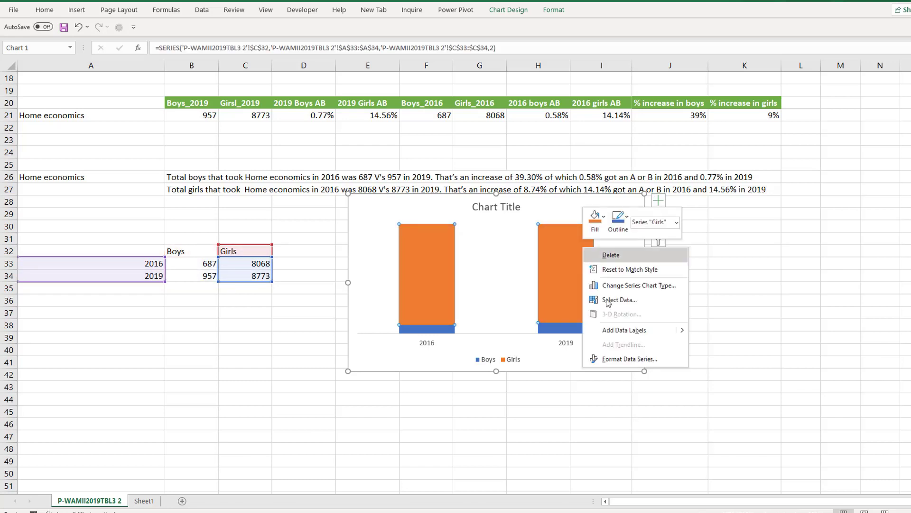
pyautogui.click(623, 359)
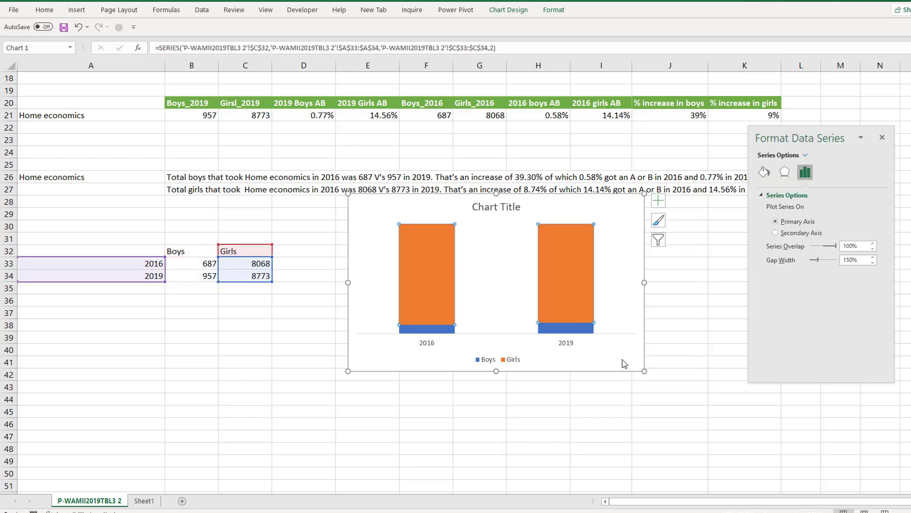
pyautogui.click(765, 172)
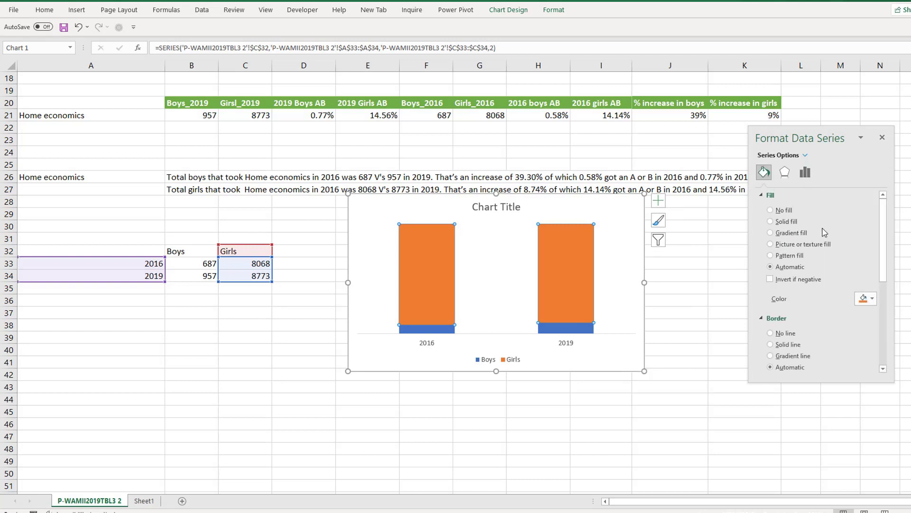
pyautogui.click(873, 299)
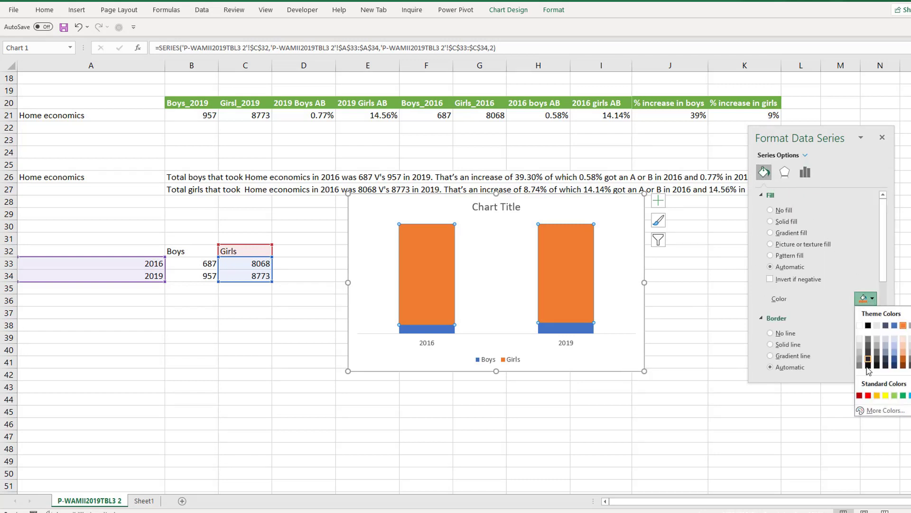
pyautogui.click(868, 396)
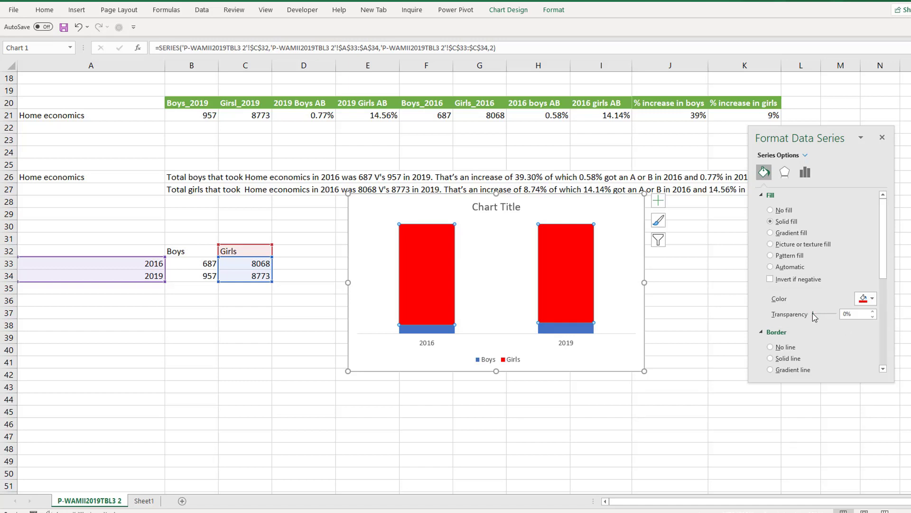
pyautogui.moveTo(812, 313); pyautogui.dragTo(826, 315)
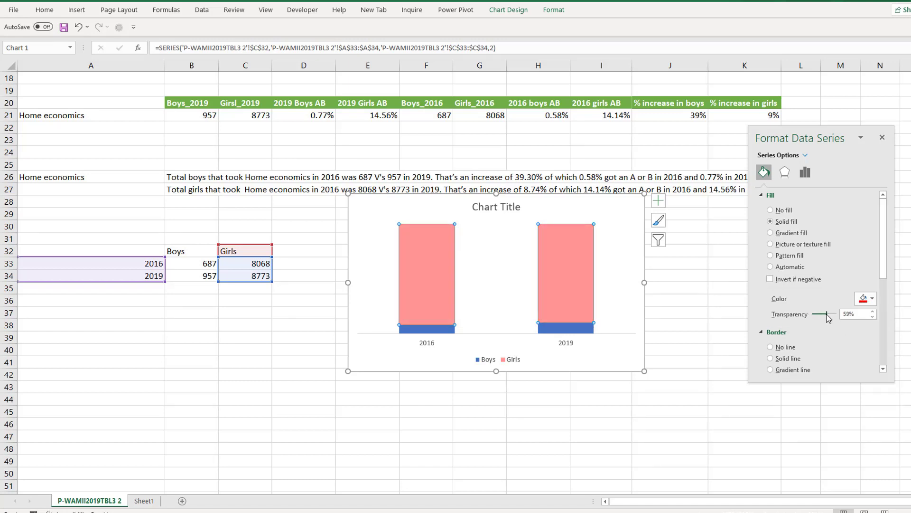
pyautogui.click(771, 347)
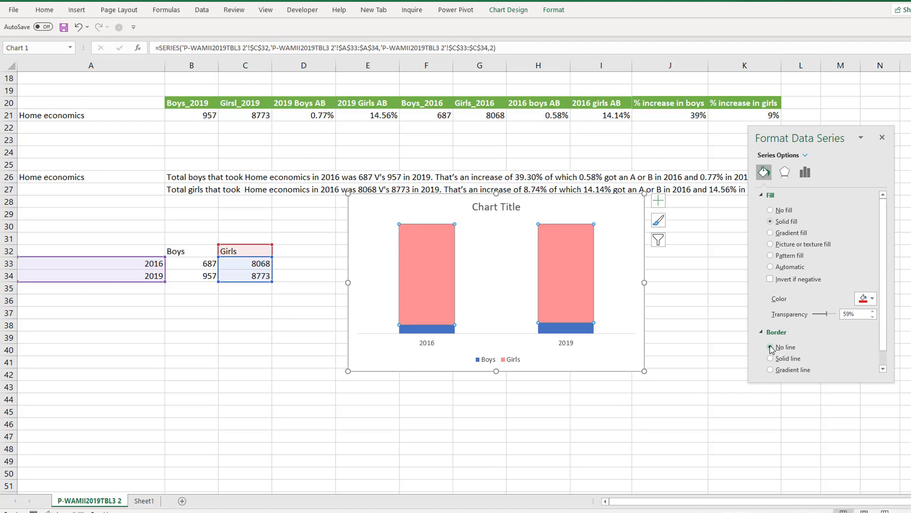
# Keep the Boys series' automatic blue fill and set its border to no line
pyautogui.click(443, 329)
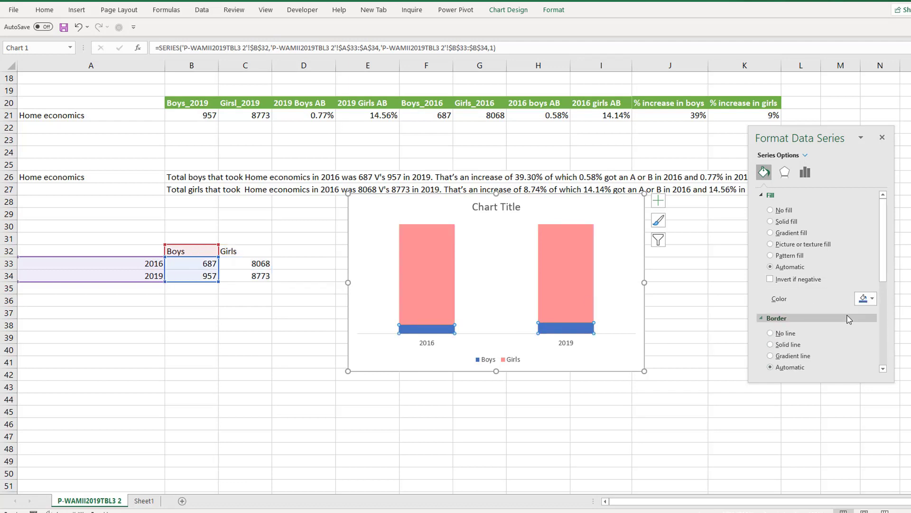
pyautogui.click(872, 300)
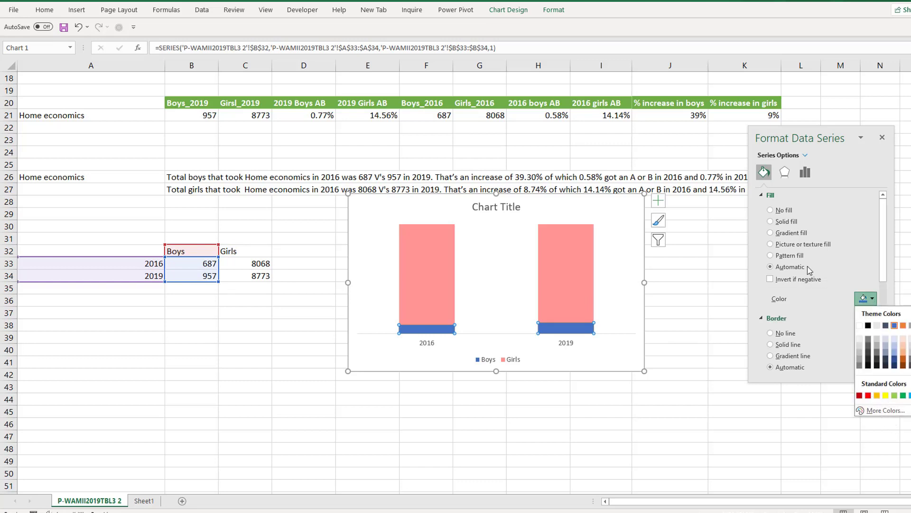
pyautogui.click(817, 307)
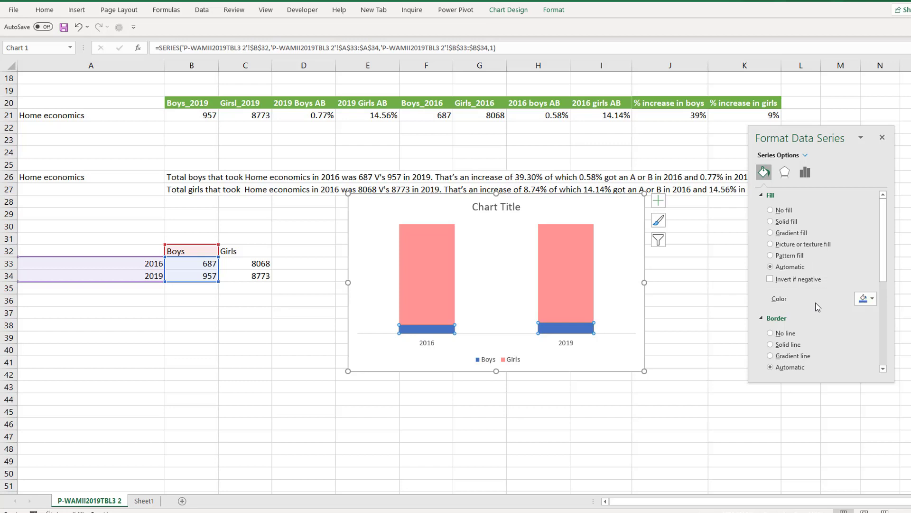
pyautogui.scroll(-1, 885, 257)
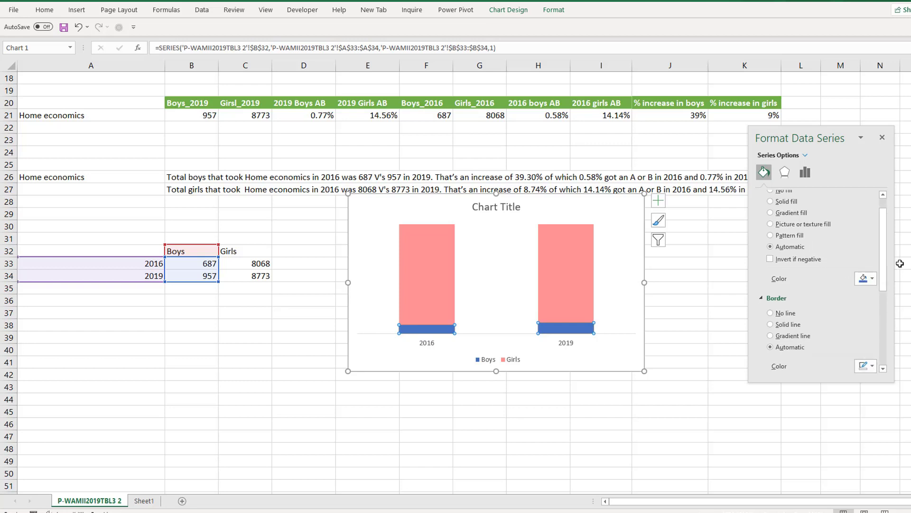
pyautogui.scroll(1, 783, 317)
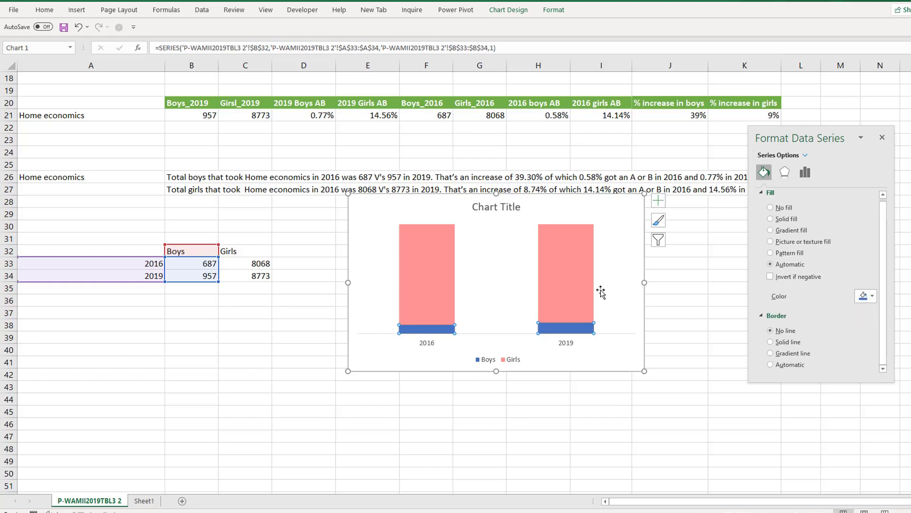
# Add data labels to both series of the stacked column chart
pyautogui.click(644, 279)
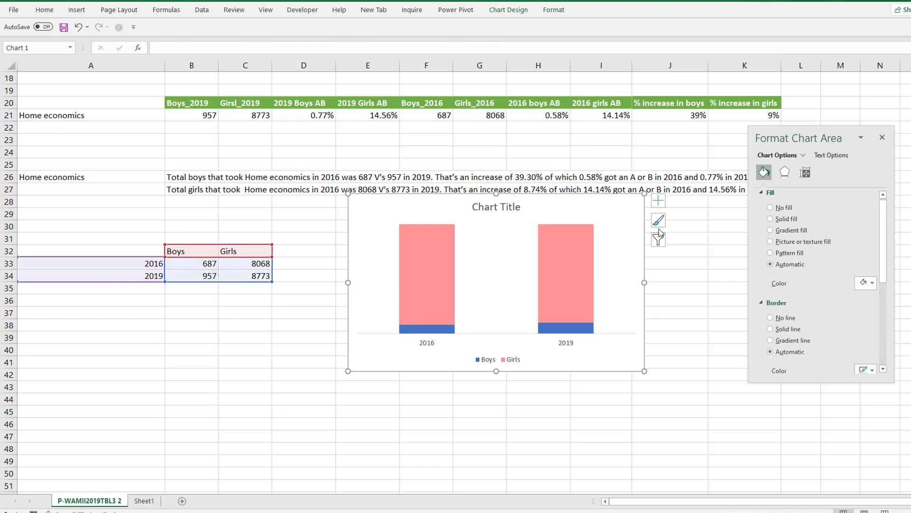
pyautogui.click(661, 203)
pyautogui.click(684, 244)
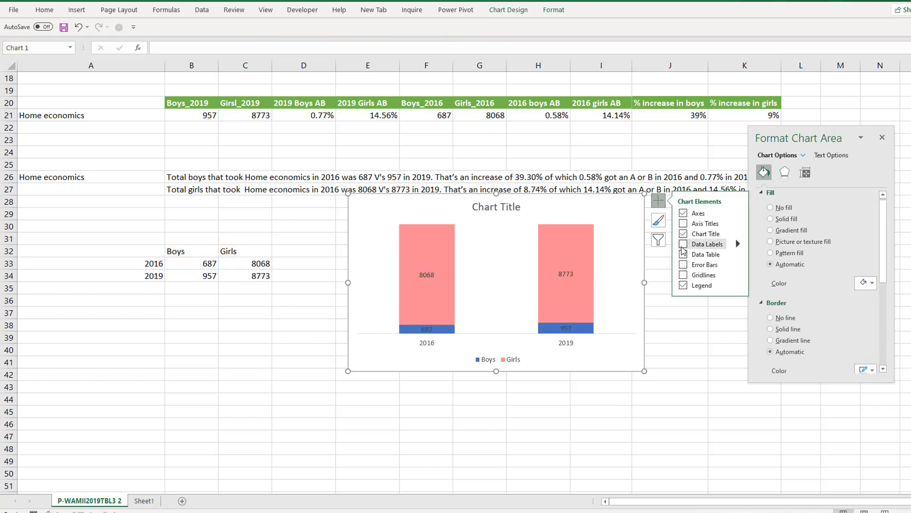
# Include the category name alongside the value in the Boys series' data labels
pyautogui.click(738, 245)
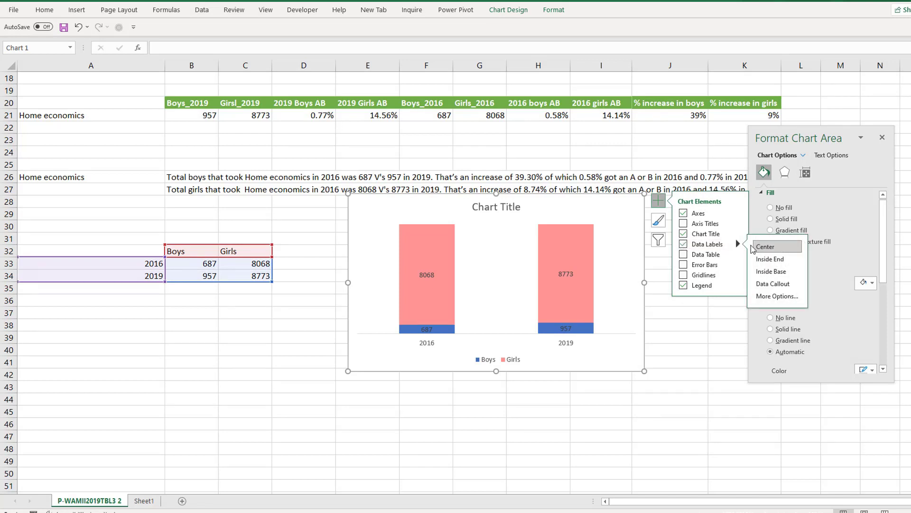
pyautogui.click(778, 296)
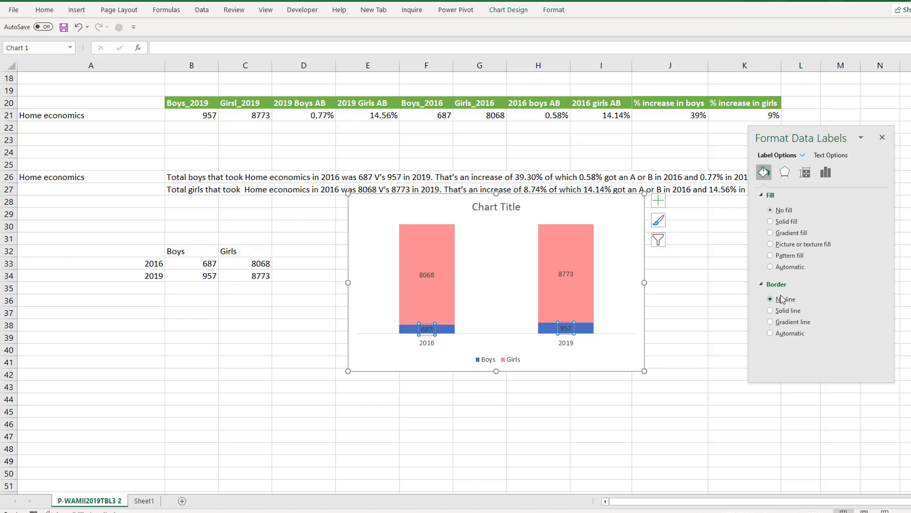
pyautogui.click(825, 172)
pyautogui.click(798, 195)
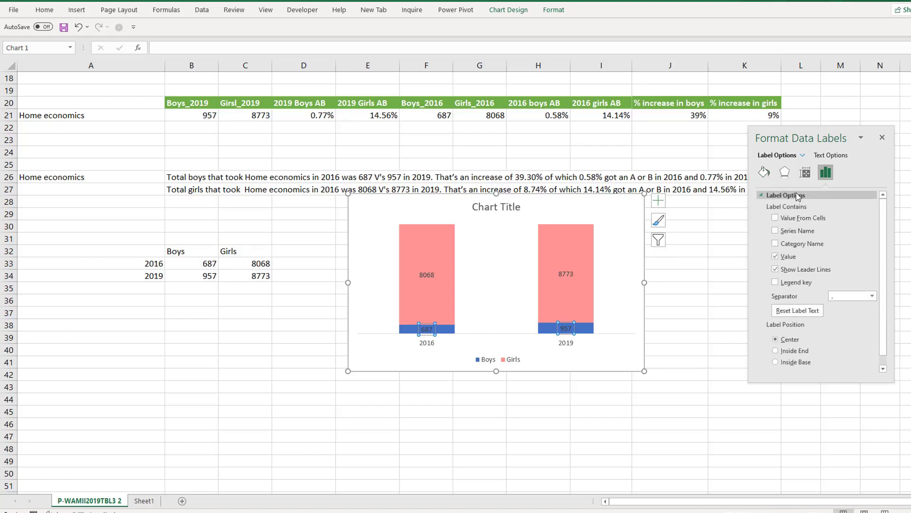
pyautogui.click(775, 244)
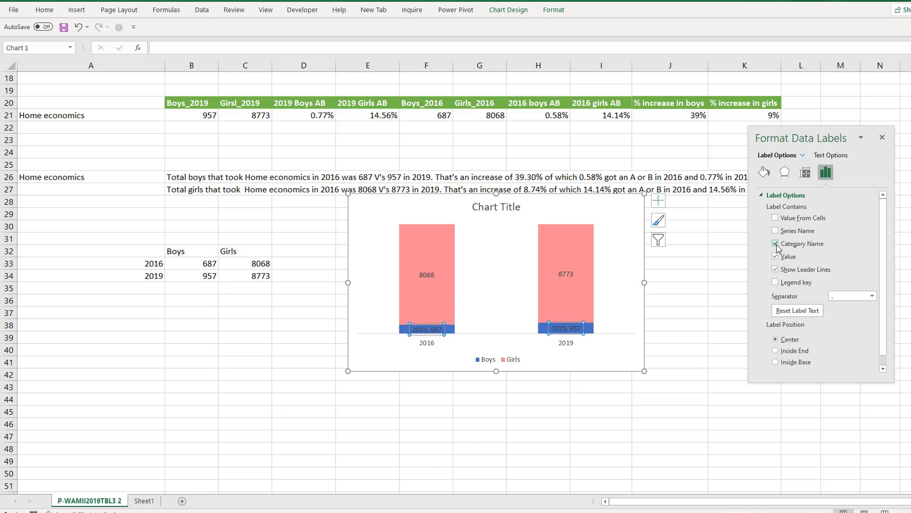
# Replace the category name with the series name in the Boys data labels, and include the series name in the Girls labels
pyautogui.click(775, 244)
pyautogui.click(776, 244)
pyautogui.click(776, 244)
pyautogui.click(565, 274)
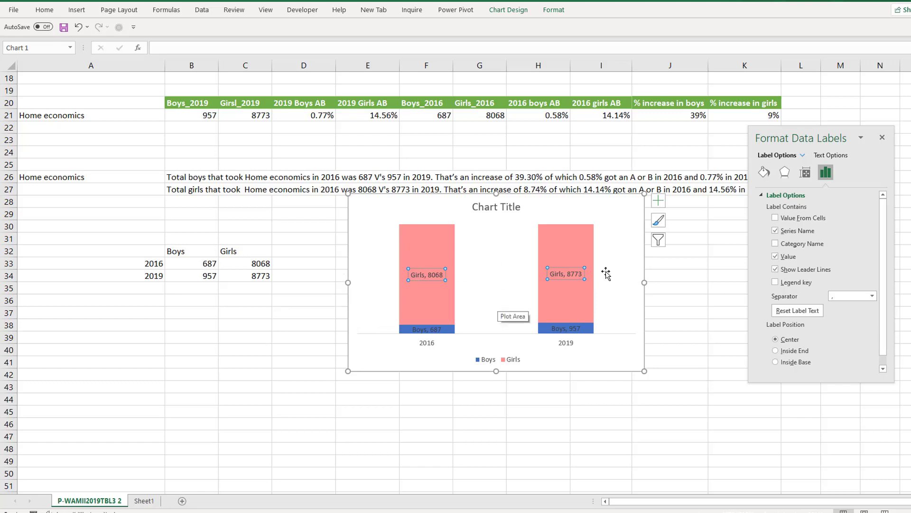
pyautogui.click(641, 296)
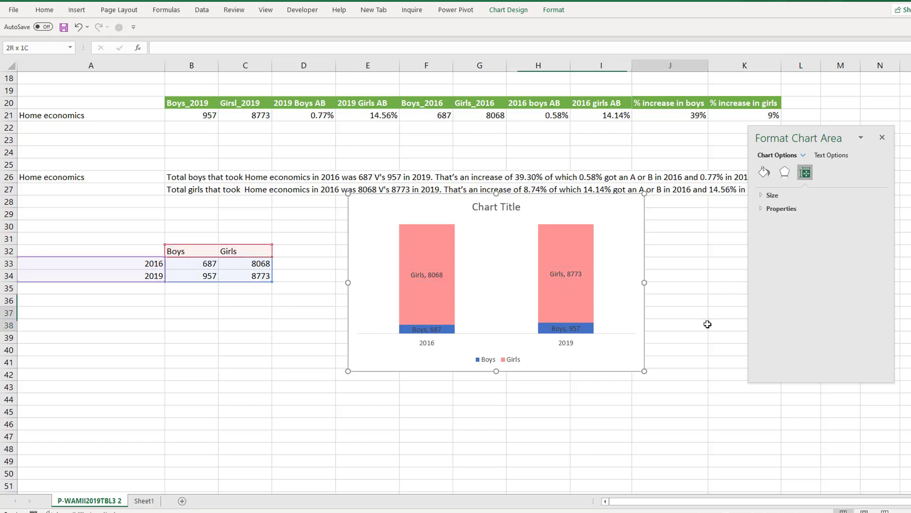
# Set the gap width of the stacked columns to 50%
pyautogui.click(585, 306)
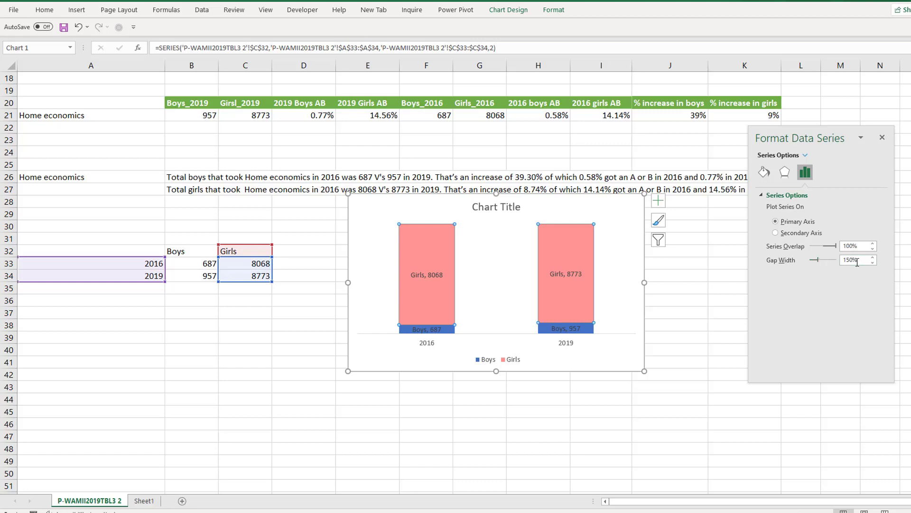
pyautogui.click(857, 262)
pyautogui.press('Return')
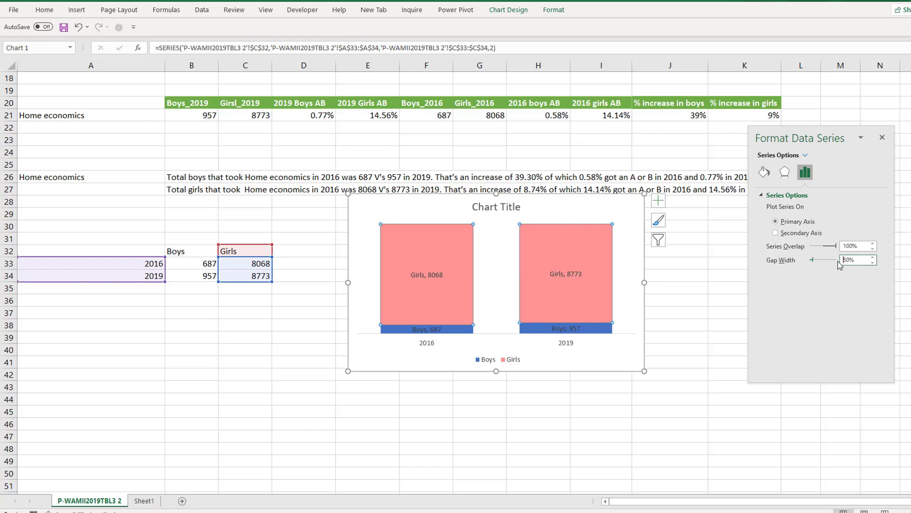
# Narrow the stacked column chart, shift it down slightly, and change its title to "Total"
pyautogui.moveTo(644, 282); pyautogui.dragTo(532, 283)
pyautogui.moveTo(421, 197); pyautogui.dragTo(427, 248)
pyautogui.click(436, 245)
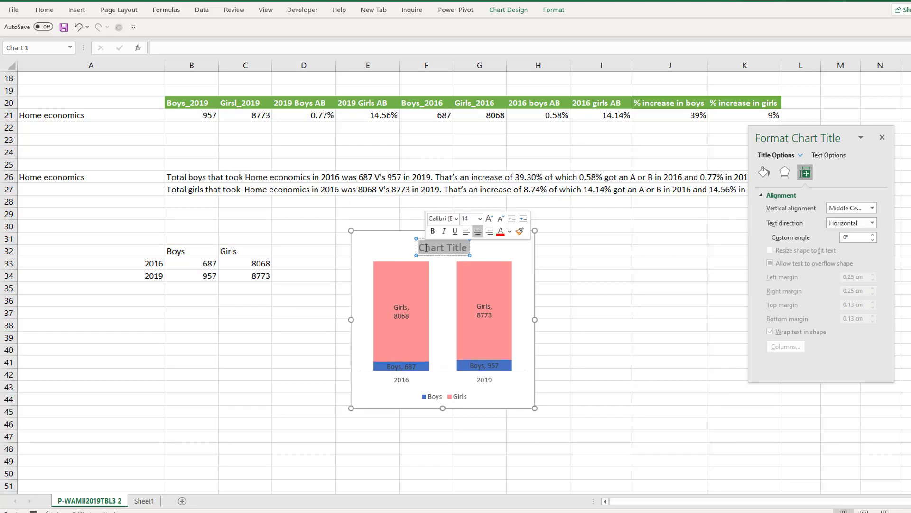
pyautogui.write('Total')
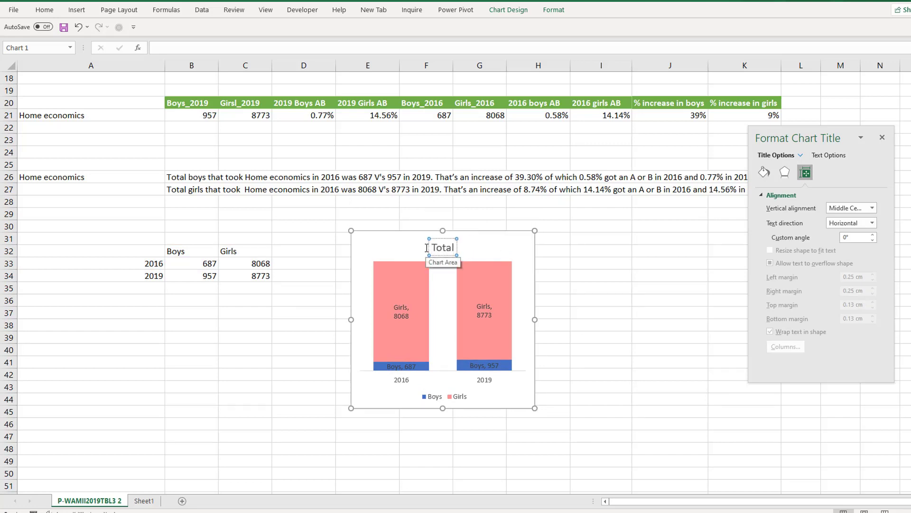
pyautogui.click(323, 227)
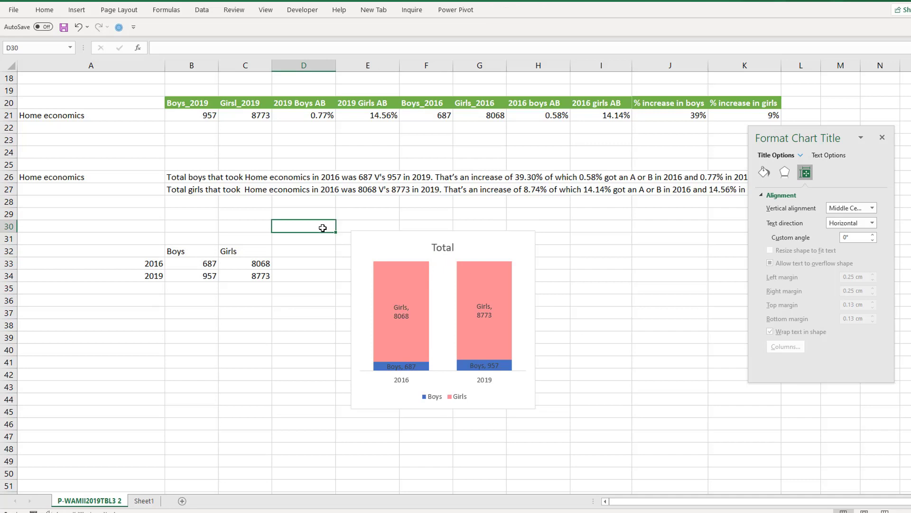
# Move the Total chart to Sheet1, placing it below the Home economics heading between the two figures' boards, and dismiss the formatting pane
pyautogui.click(388, 233)
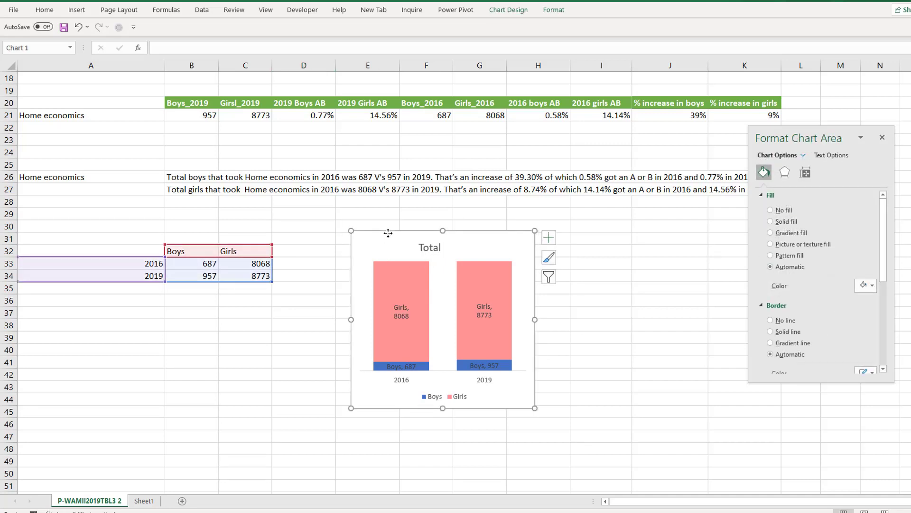
pyautogui.press('Delete')
pyautogui.click(144, 500)
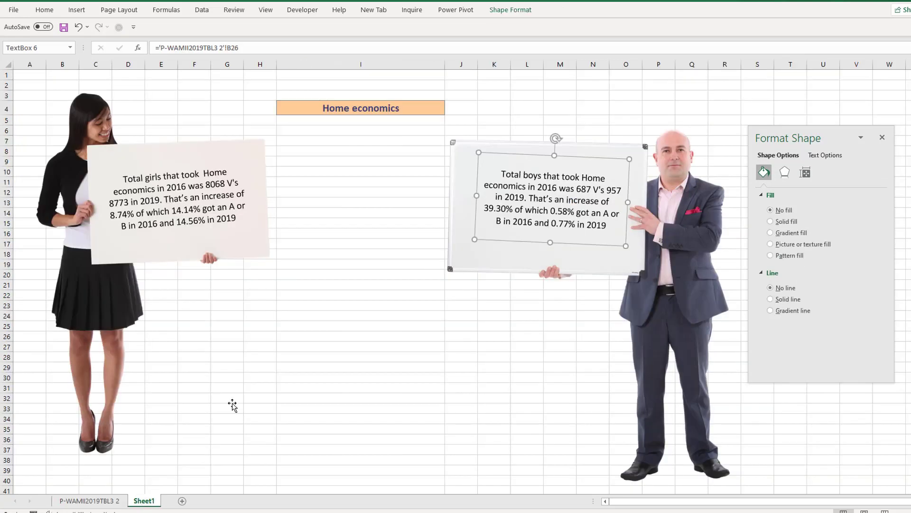
pyautogui.click(309, 152)
pyautogui.hotkey('ctrl', 'v')
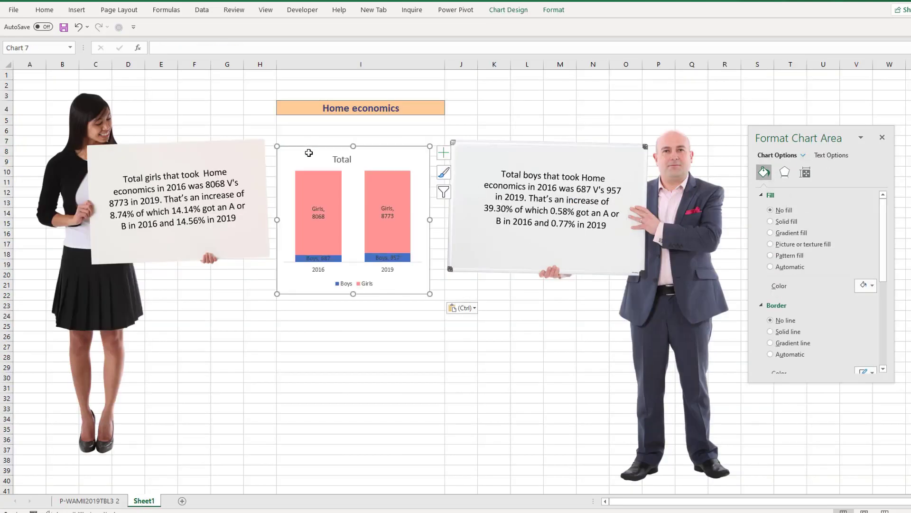
pyautogui.moveTo(320, 149)
pyautogui.mouseDown()
pyautogui.moveTo(332, 147)
pyautogui.moveTo(332, 137)
pyautogui.mouseUp()
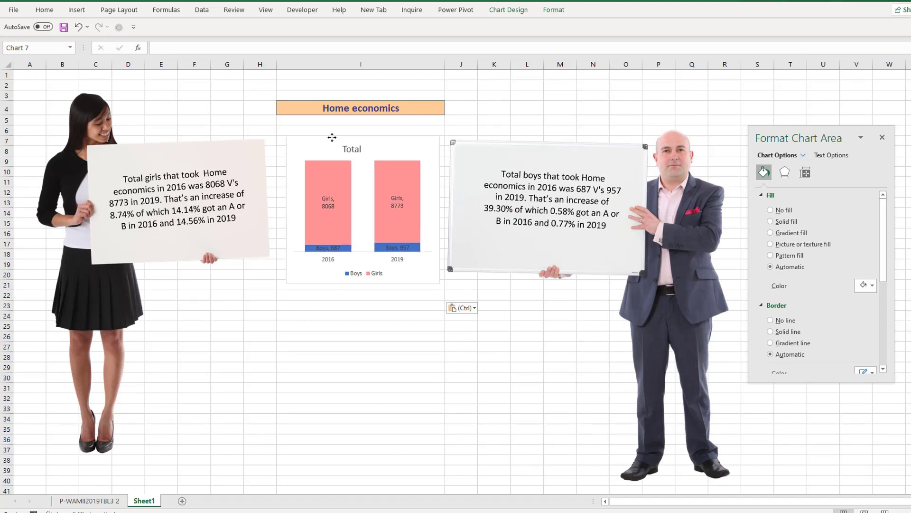
pyautogui.moveTo(332, 137); pyautogui.dragTo(332, 138)
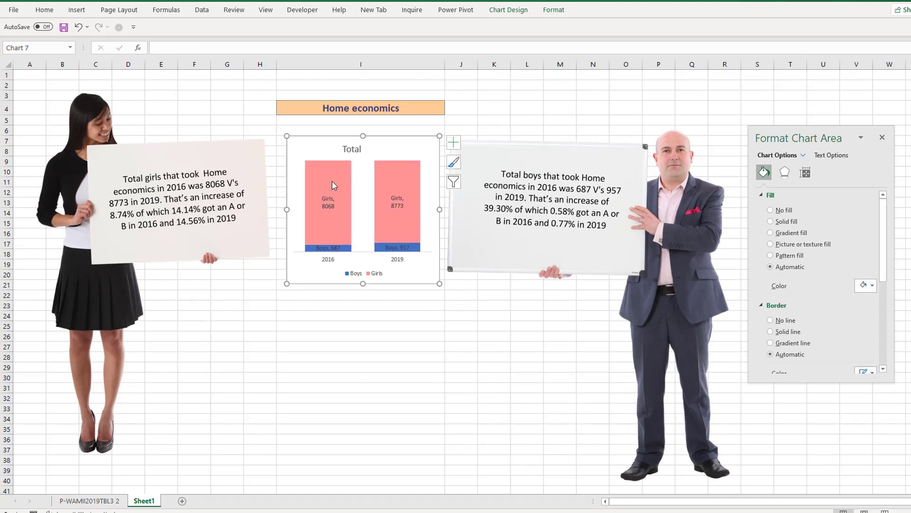
pyautogui.click(319, 325)
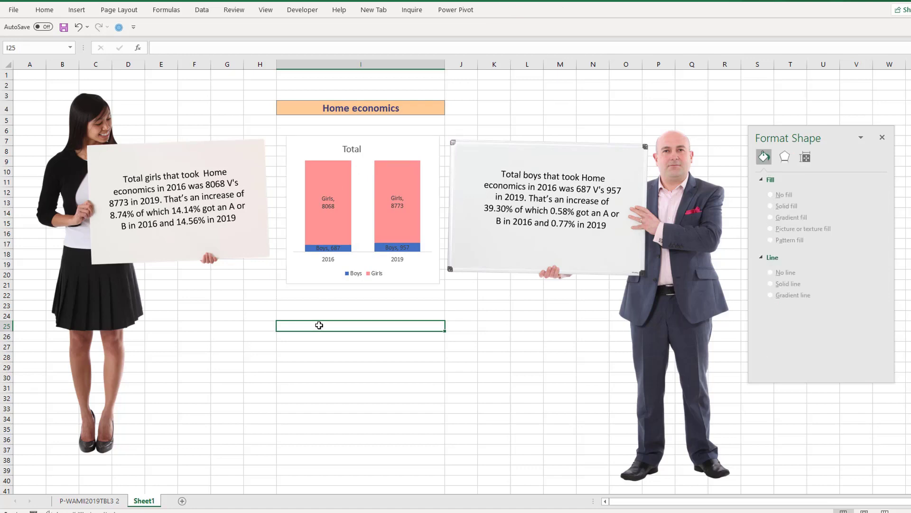
pyautogui.click(882, 139)
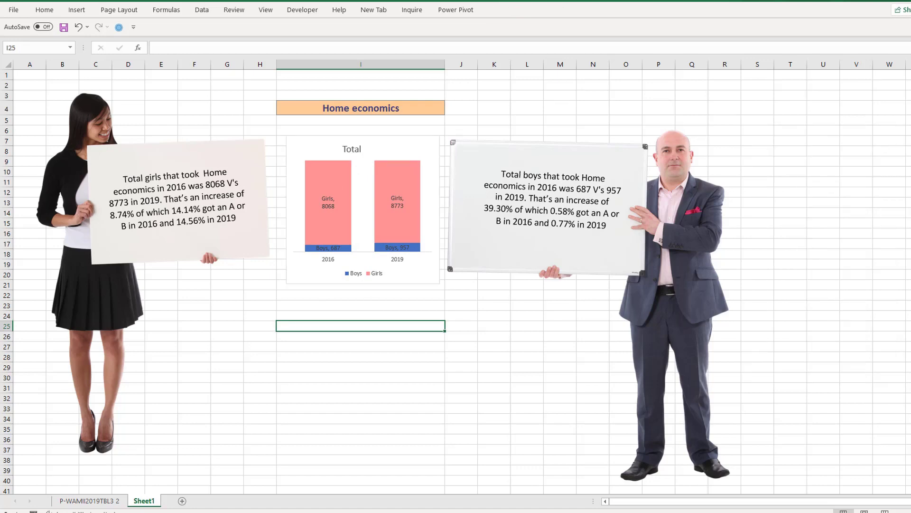
# Insert a 2-D clustered bar chart from the AB percentage table in E32:G34 of the data sheet and switch its rows and columns
pyautogui.click(89, 500)
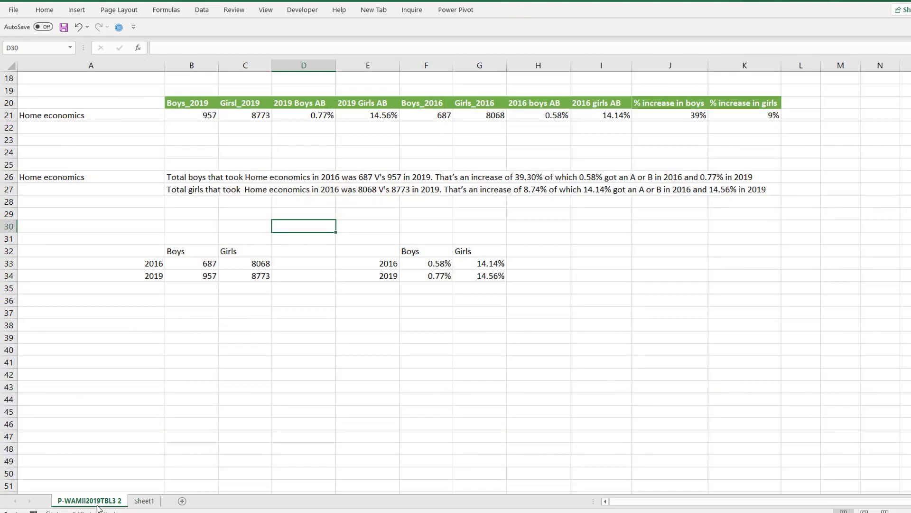
pyautogui.moveTo(372, 250); pyautogui.dragTo(466, 273)
pyautogui.click(76, 10)
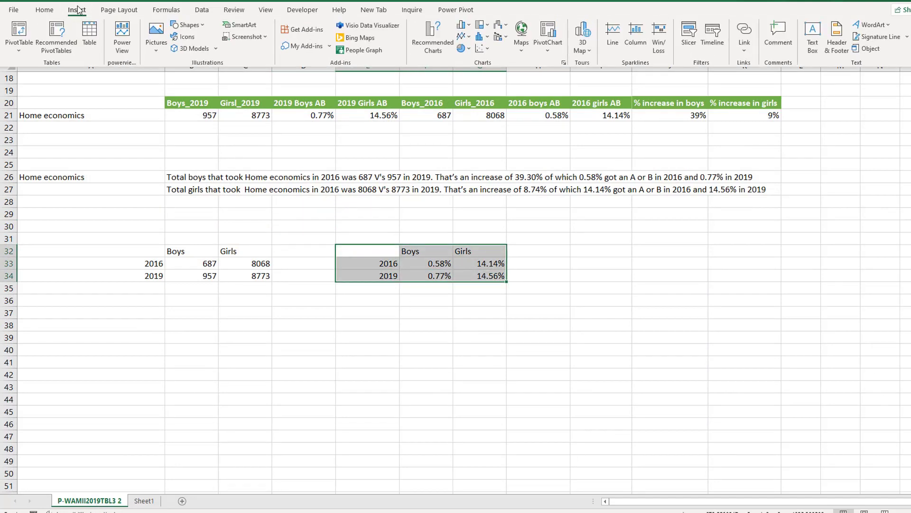
pyautogui.click(462, 25)
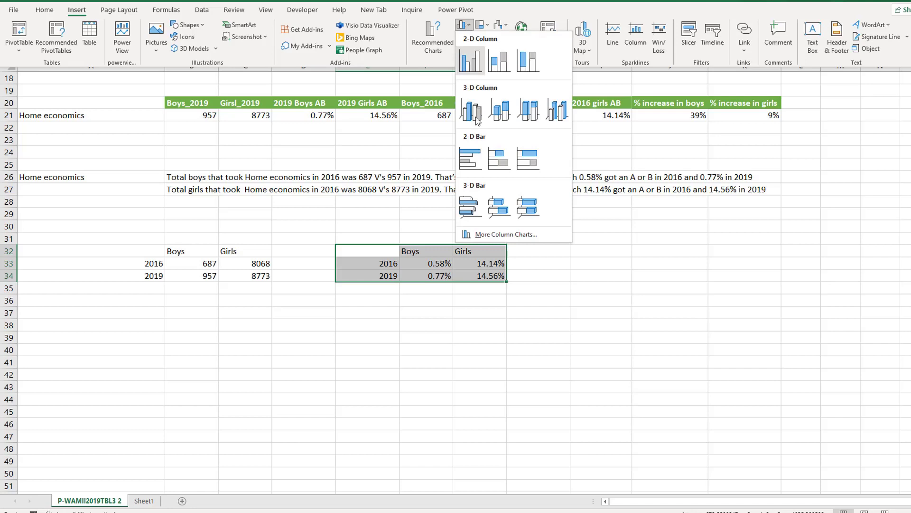
pyautogui.click(471, 162)
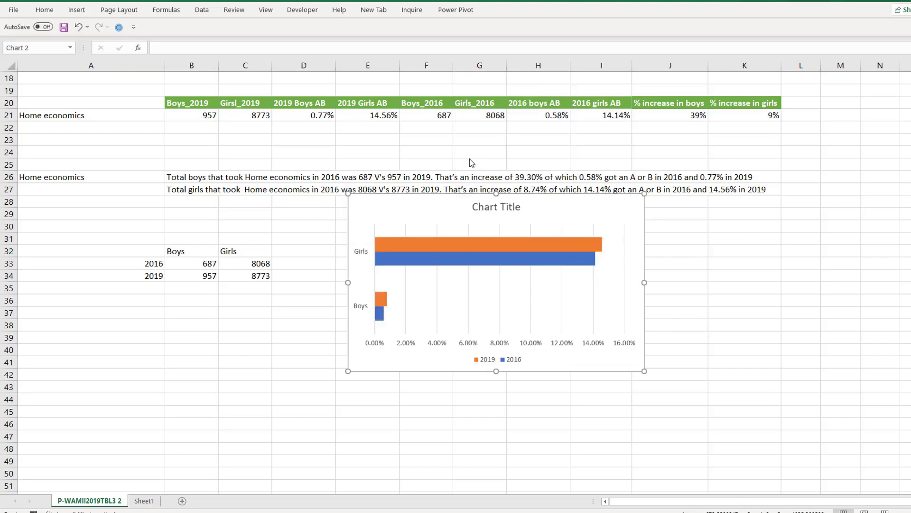
pyautogui.click(524, 10)
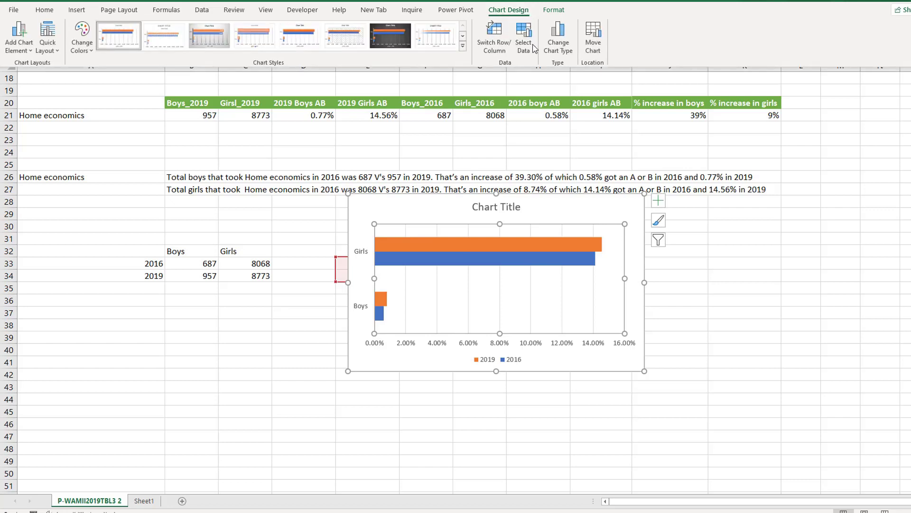
pyautogui.click(491, 44)
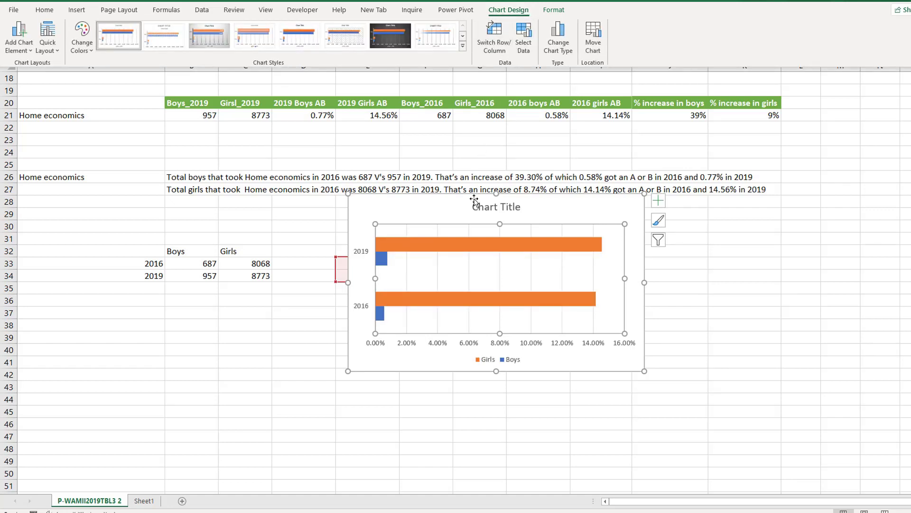
pyautogui.click(446, 202)
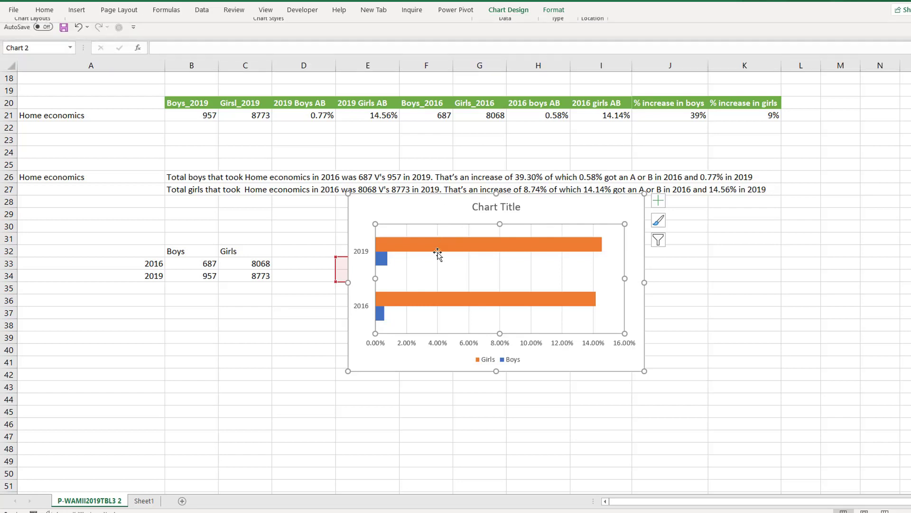
# Delete the vertical gridlines and the horizontal percentage axis from the bar chart
pyautogui.click(500, 326)
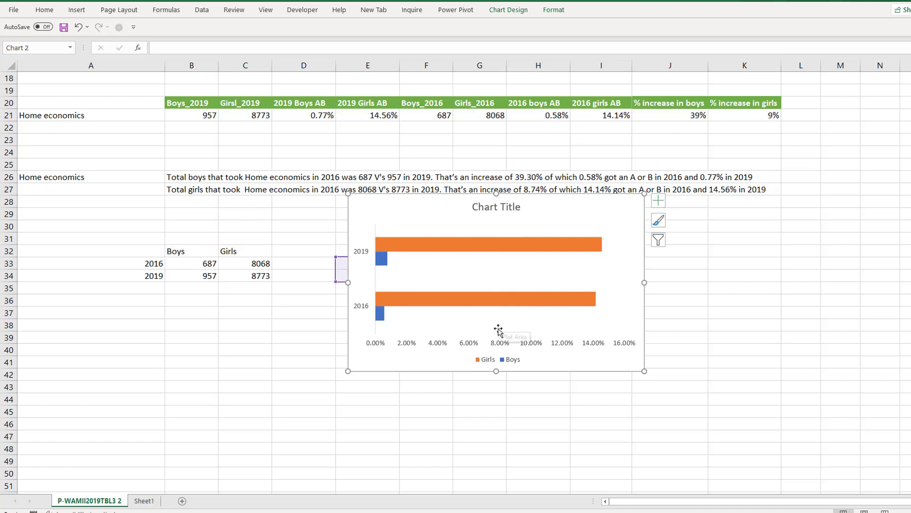
pyautogui.click(496, 346)
pyautogui.press('Delete')
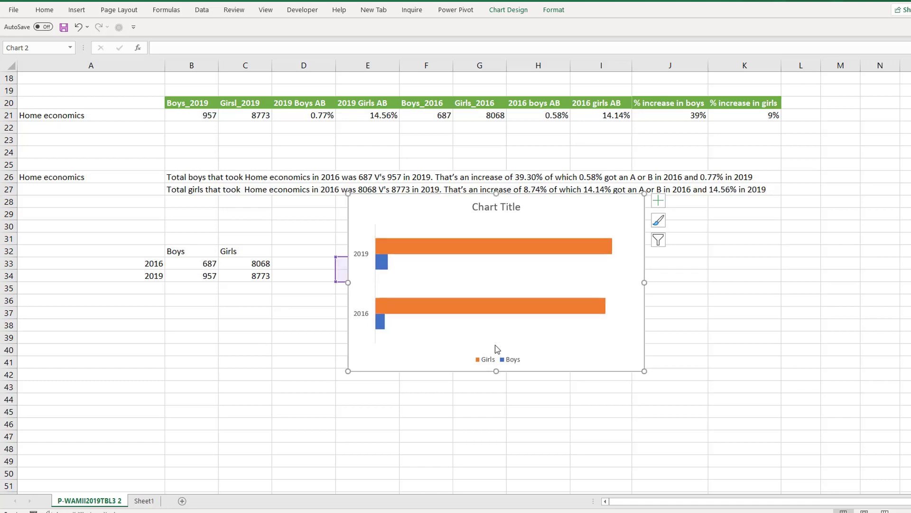
# Format the bar chart's Girls series with a solid red fill at 62% transparency and no border line
pyautogui.click(581, 243)
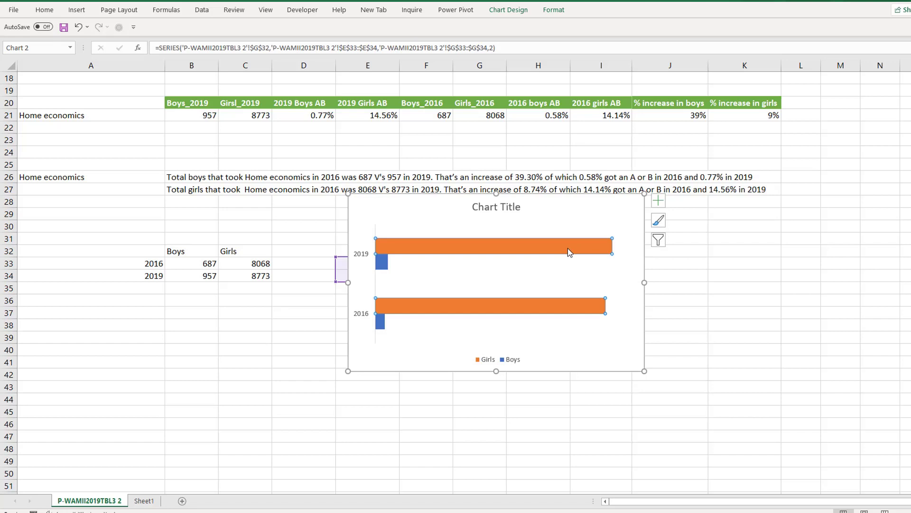
pyautogui.rightClick(570, 252)
pyautogui.click(608, 360)
pyautogui.click(764, 172)
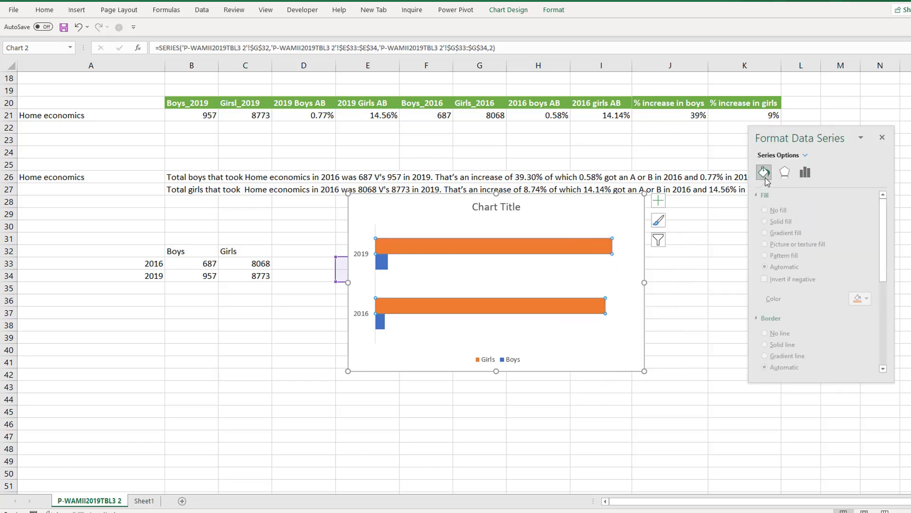
pyautogui.click(871, 299)
pyautogui.click(868, 395)
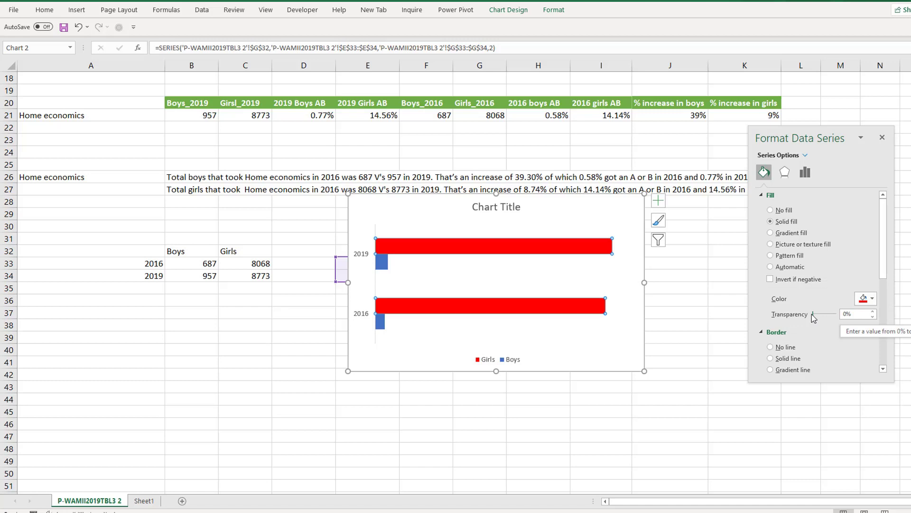
pyautogui.moveTo(813, 314); pyautogui.dragTo(828, 315)
pyautogui.click(781, 350)
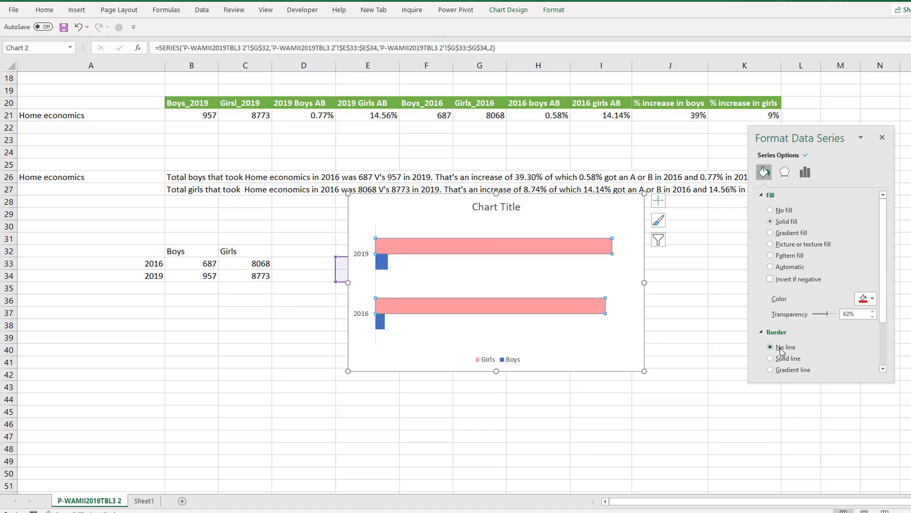
# Set the bar chart's Boys series border to no line, keeping its automatic blue fill
pyautogui.click(380, 325)
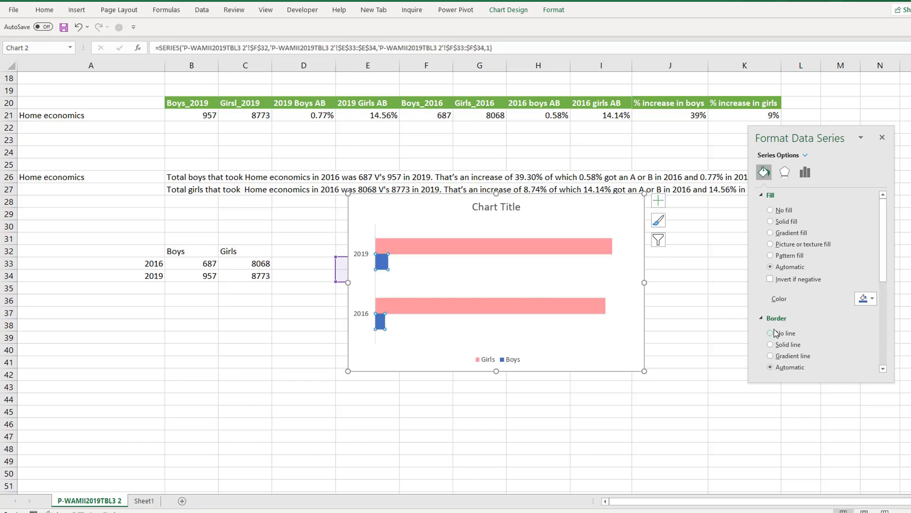
pyautogui.click(664, 332)
# Add data labels to both series of the bar chart
pyautogui.click(637, 313)
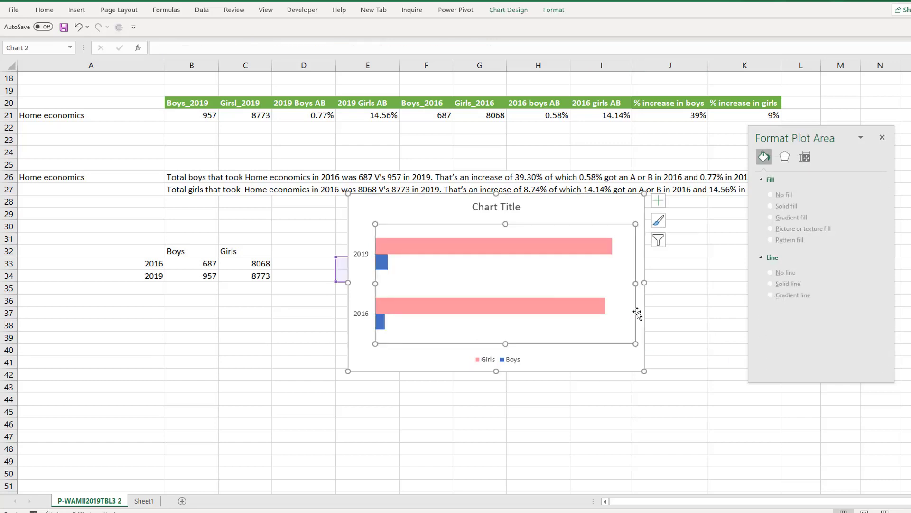
pyautogui.click(659, 200)
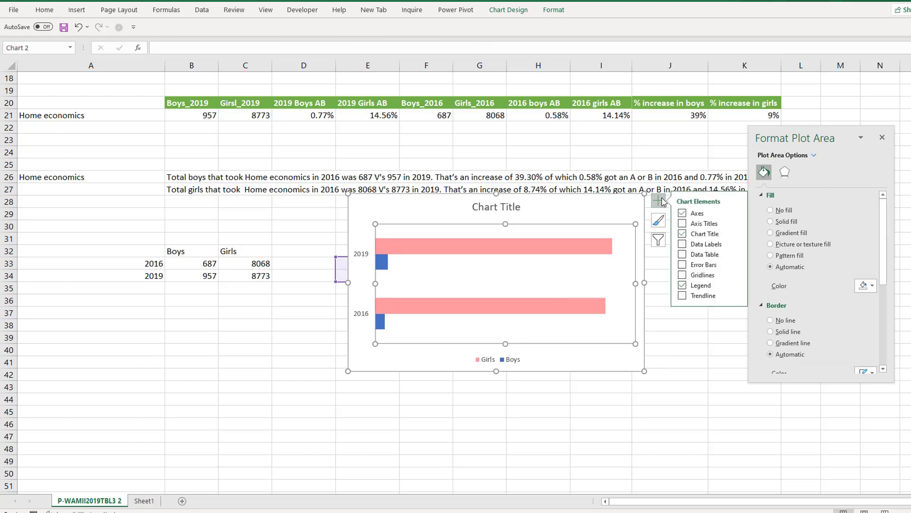
pyautogui.click(684, 244)
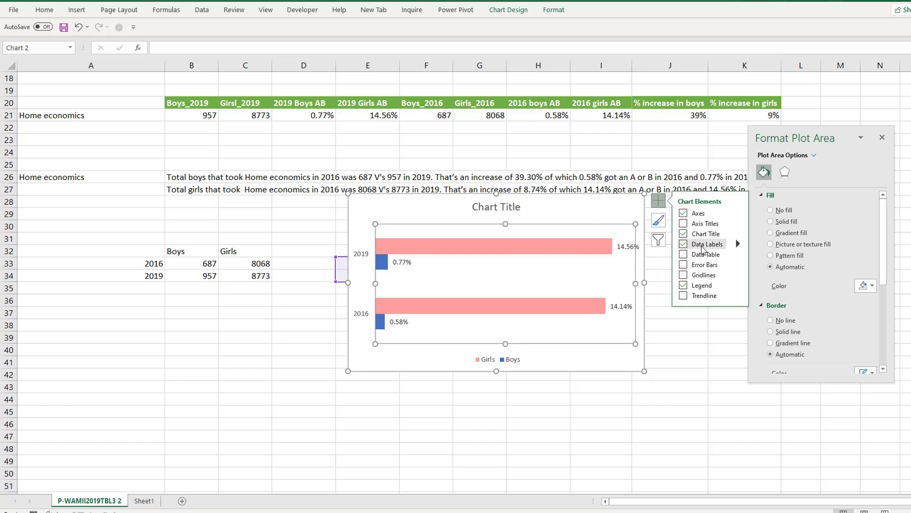
# Show the series name and category name in the bar chart's Boys data labels and delete the vertical year axis
pyautogui.click(739, 246)
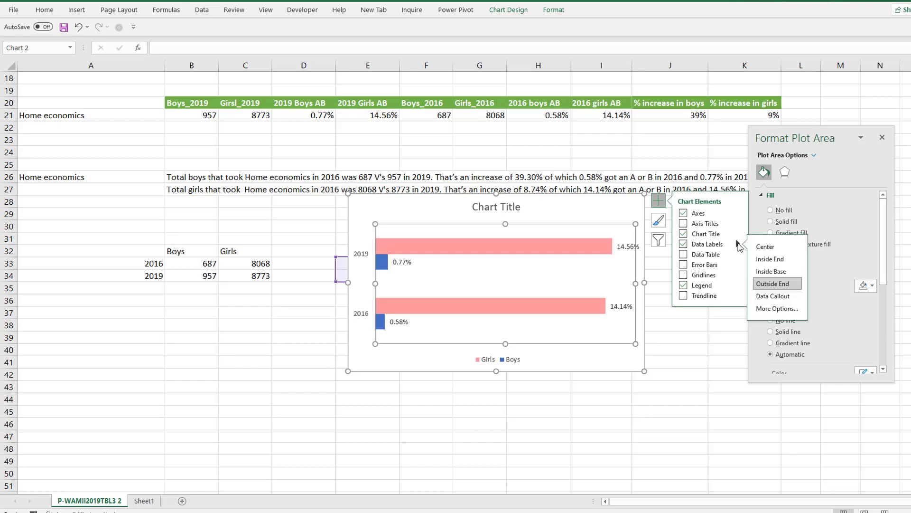
pyautogui.click(770, 309)
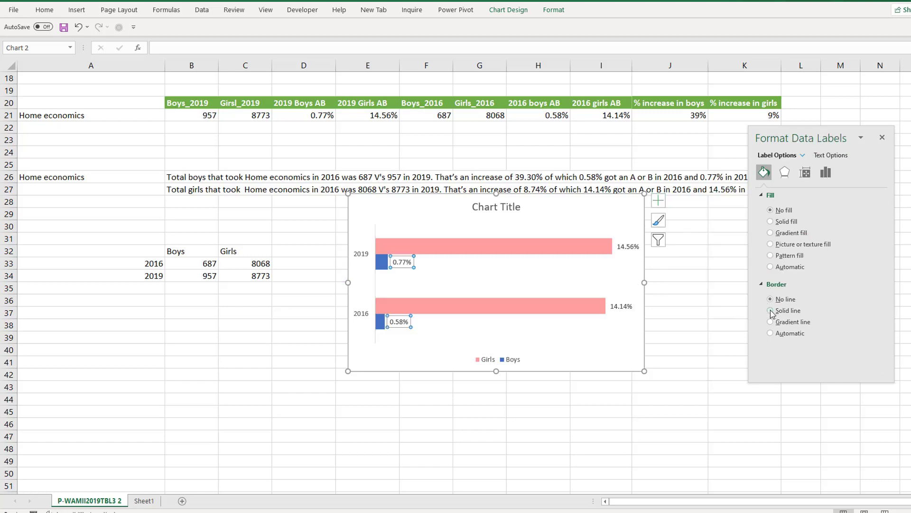
pyautogui.click(826, 173)
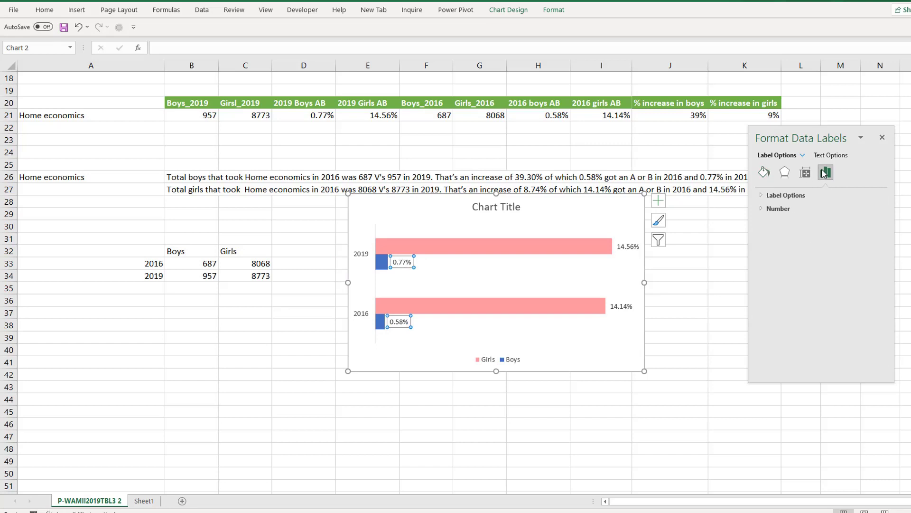
pyautogui.click(775, 195)
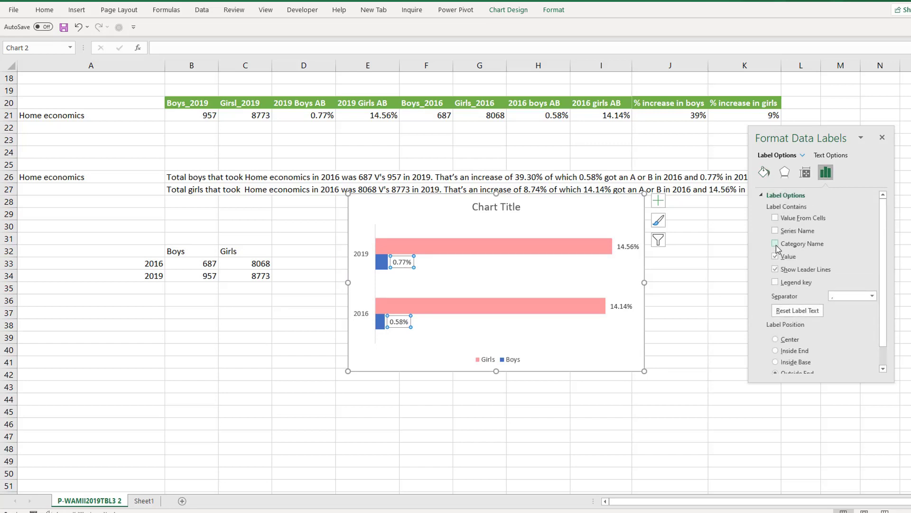
pyautogui.click(776, 244)
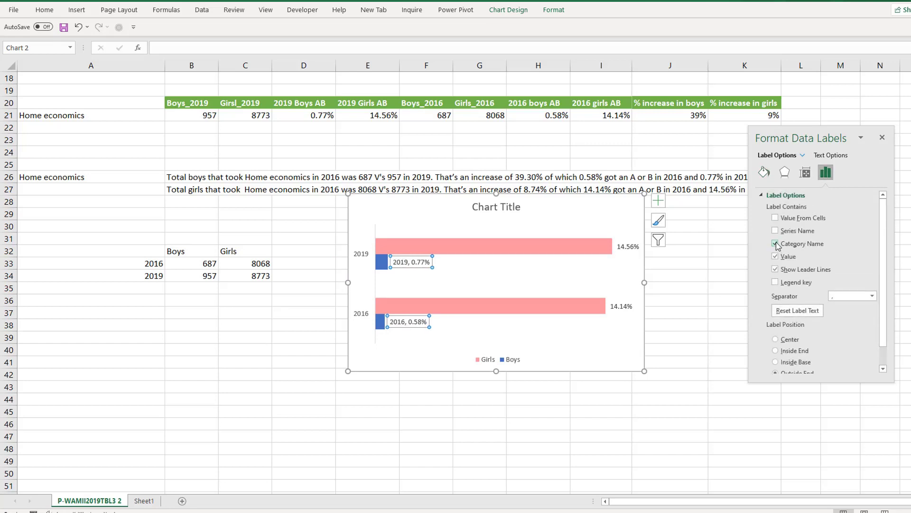
pyautogui.click(776, 231)
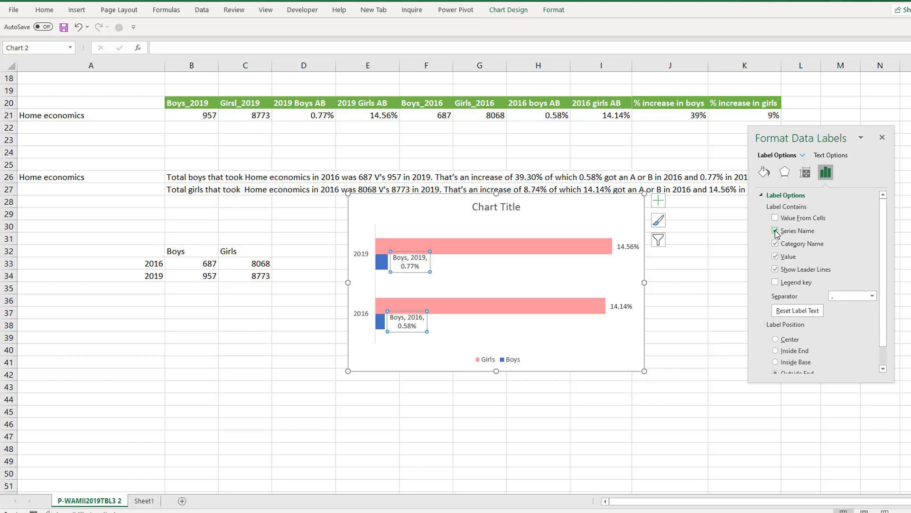
pyautogui.click(359, 258)
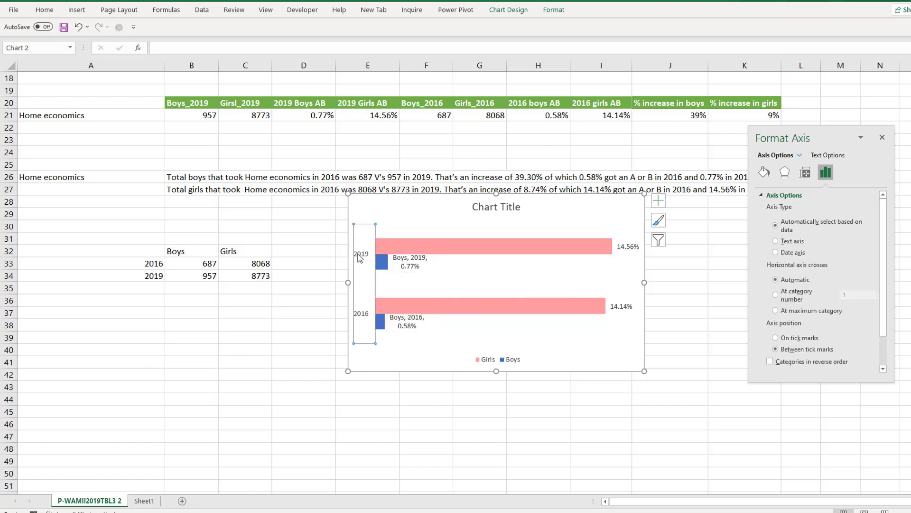
pyautogui.press('Delete')
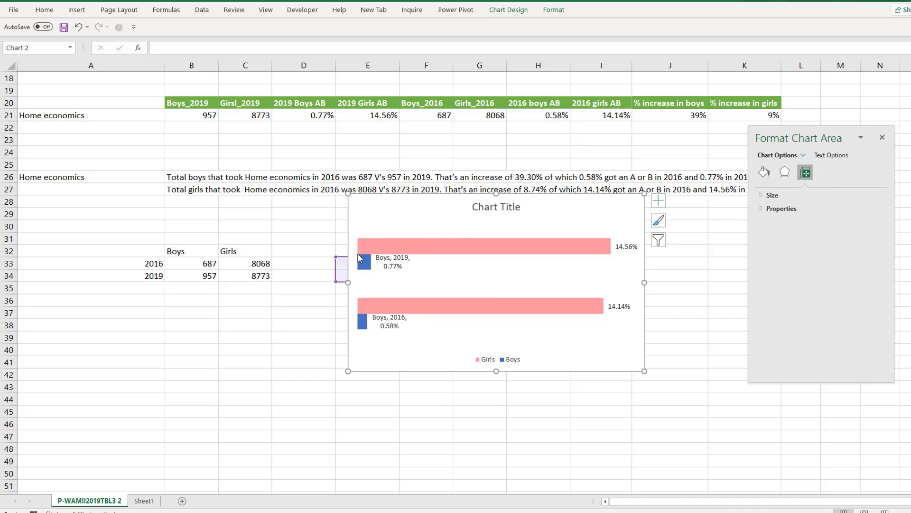
# Add the series name and category name to the bar chart's Girls data labels and delete the chart title
pyautogui.click(627, 247)
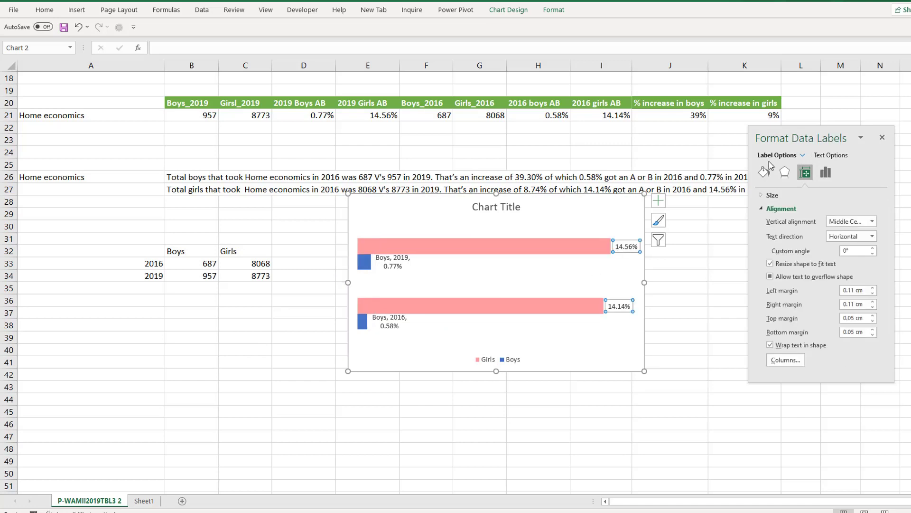
pyautogui.click(825, 172)
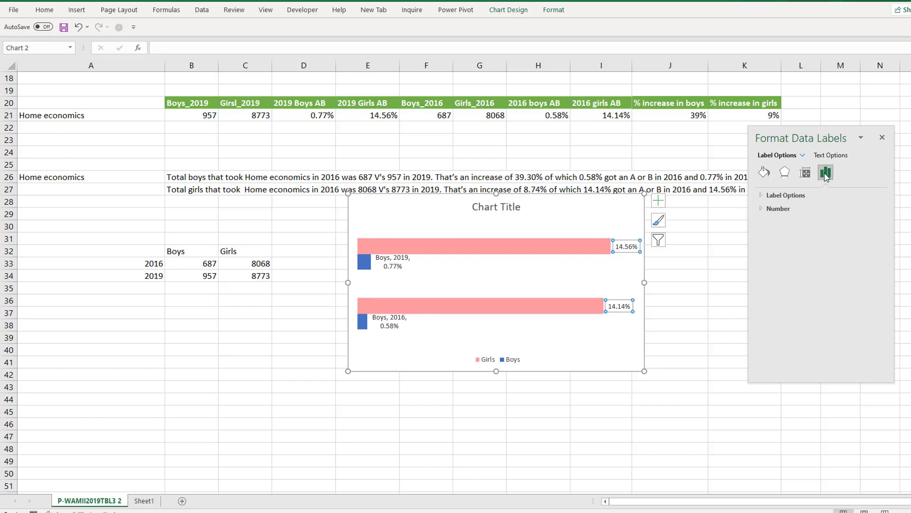
pyautogui.click(788, 195)
pyautogui.click(775, 230)
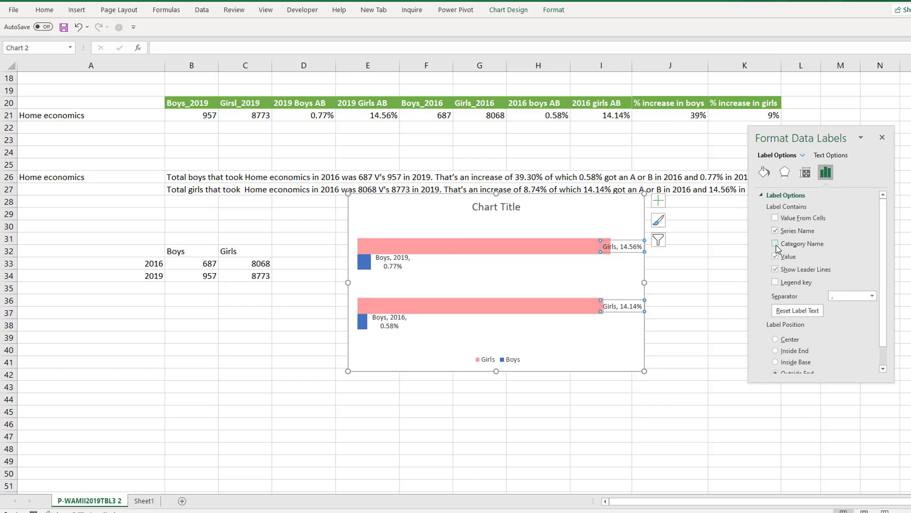
pyautogui.click(775, 244)
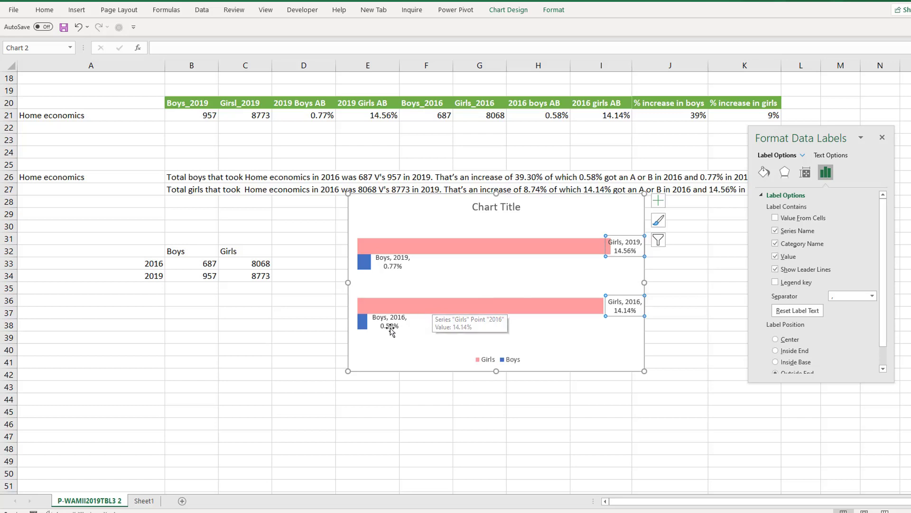
pyautogui.click(486, 208)
pyautogui.press('Delete')
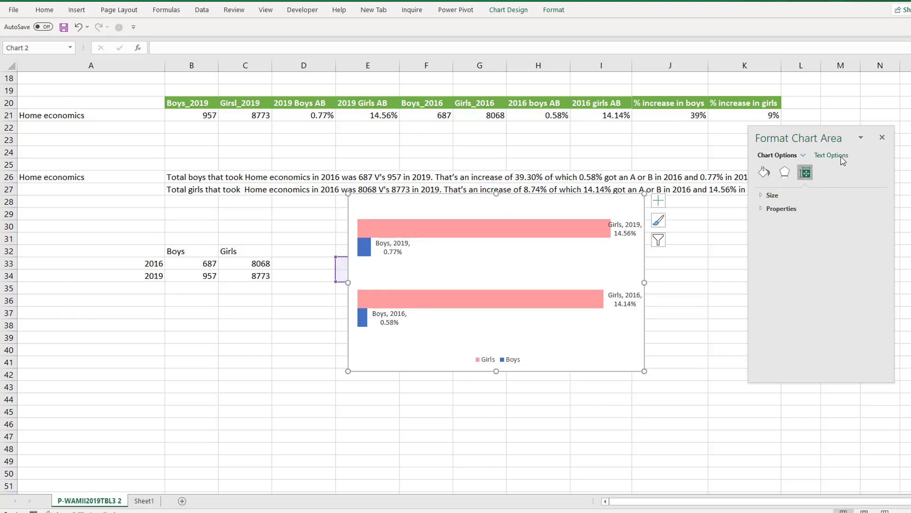
# Set the gap width of the bar chart's series to 50%
pyautogui.click(617, 262)
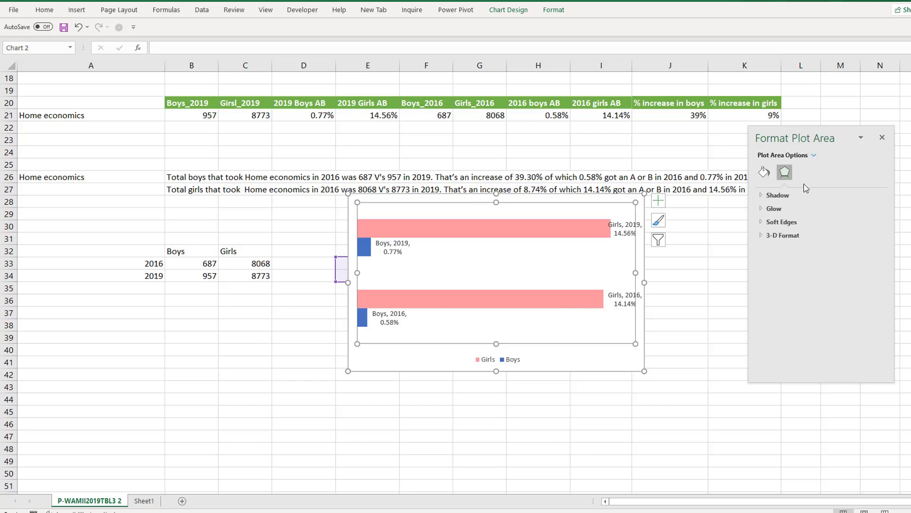
pyautogui.click(571, 297)
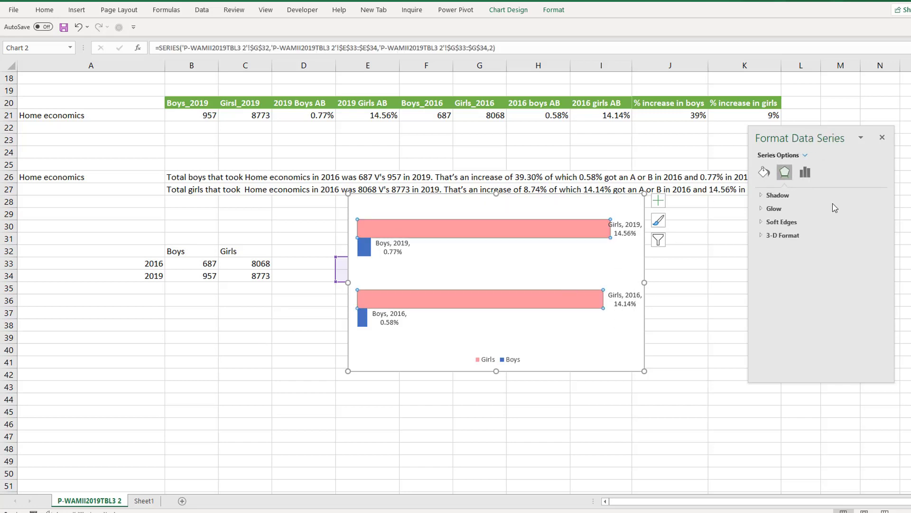
pyautogui.click(805, 172)
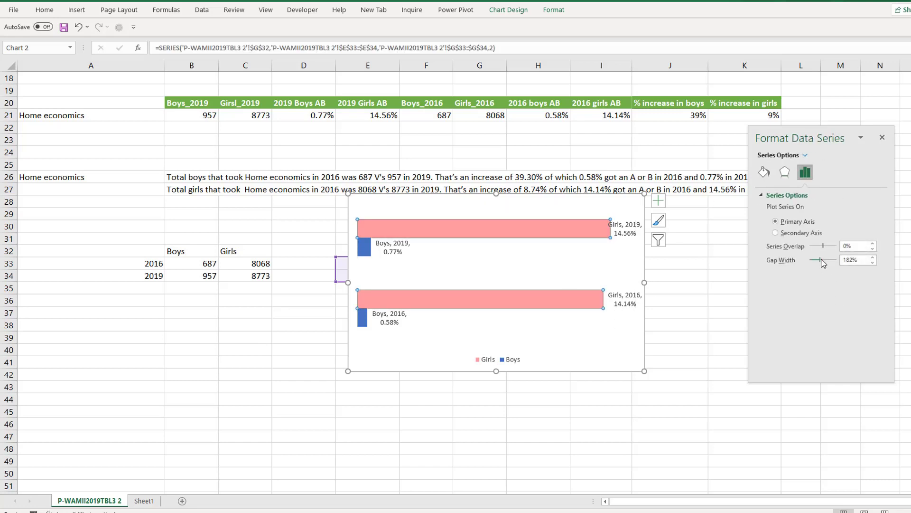
pyautogui.click(844, 260)
pyautogui.write('50')
pyautogui.press('Return')
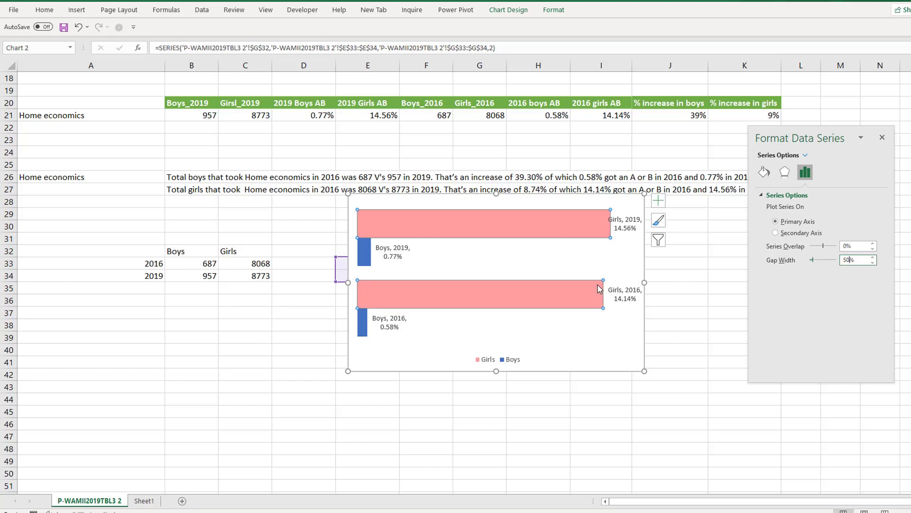
# Reduce the bar chart's height to a flat strip and delete its legend
pyautogui.moveTo(497, 194); pyautogui.dragTo(497, 265)
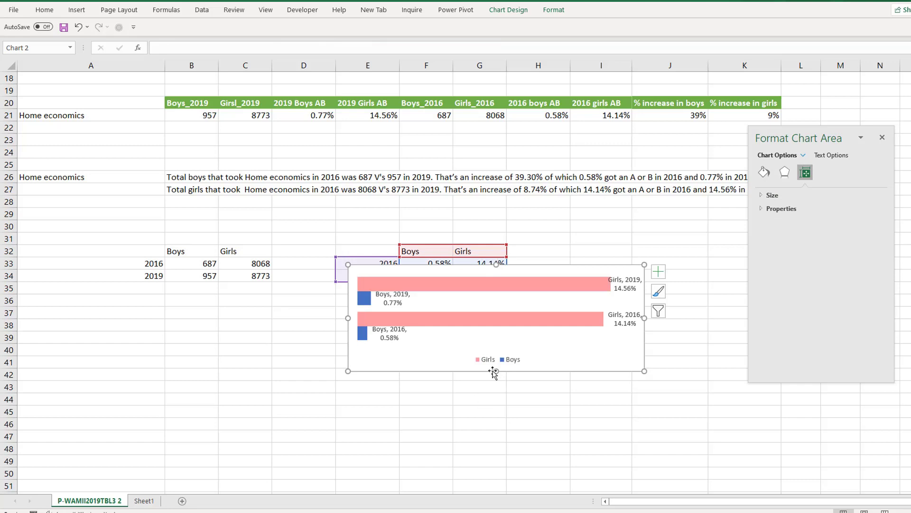
pyautogui.moveTo(496, 371); pyautogui.dragTo(496, 358)
pyautogui.click(493, 347)
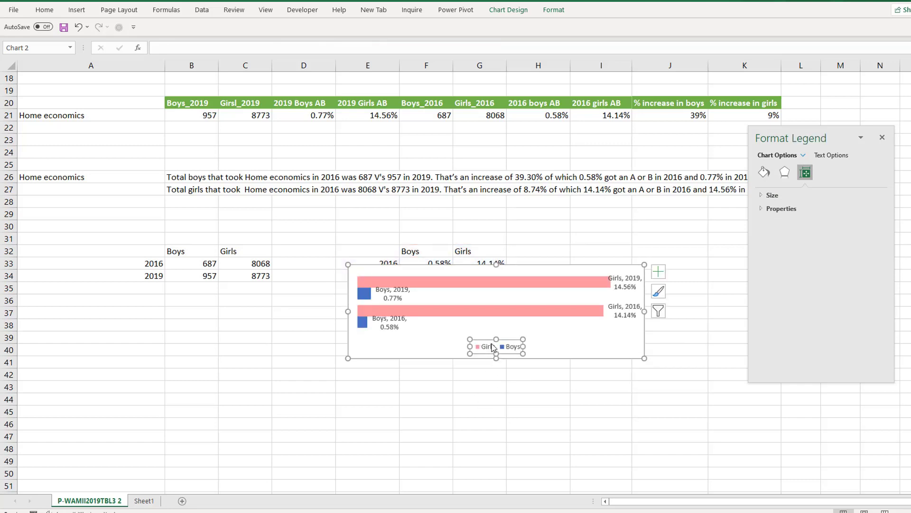
pyautogui.press('Delete')
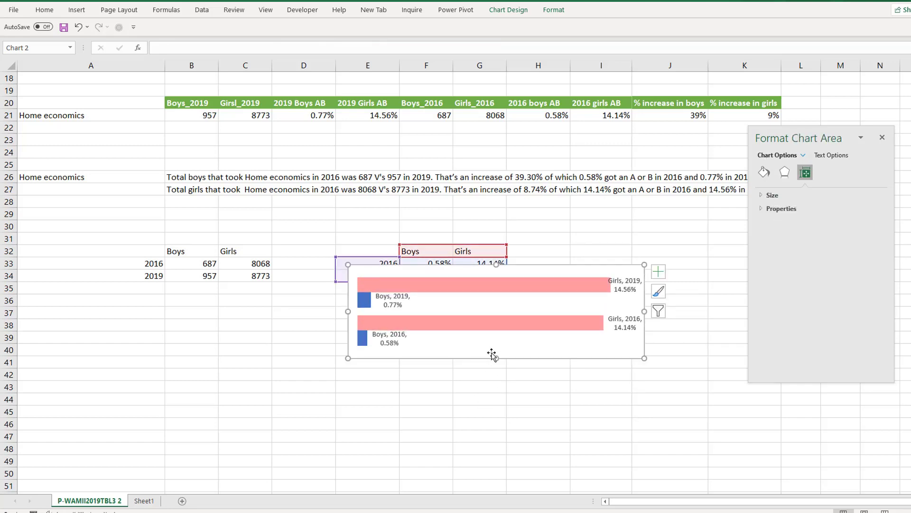
pyautogui.moveTo(496, 354); pyautogui.dragTo(496, 349)
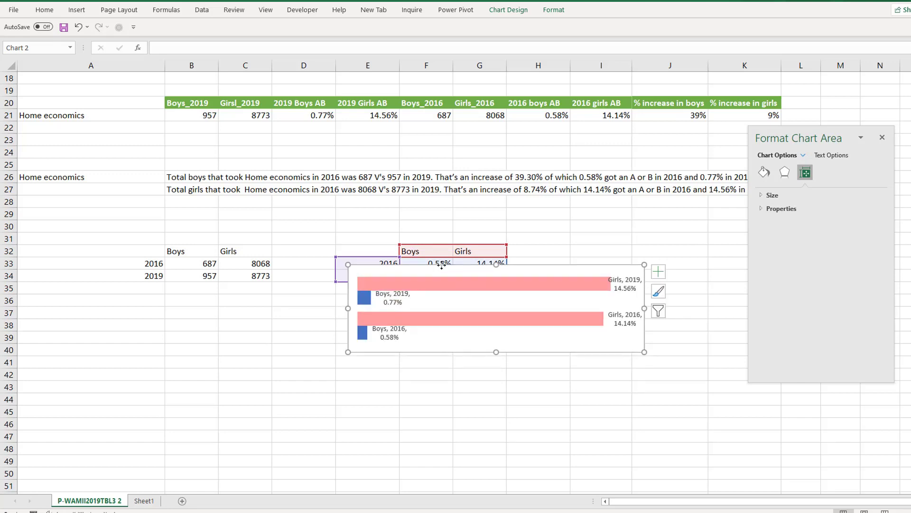
# Move the bar chart to Sheet1 below the Total chart and widen it to span about columns F to N
pyautogui.press('Delete')
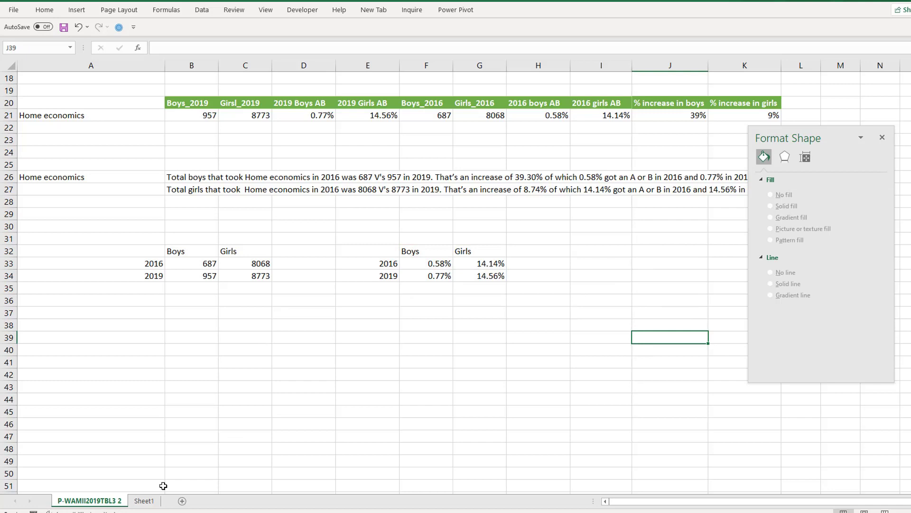
pyautogui.click(144, 501)
pyautogui.click(222, 336)
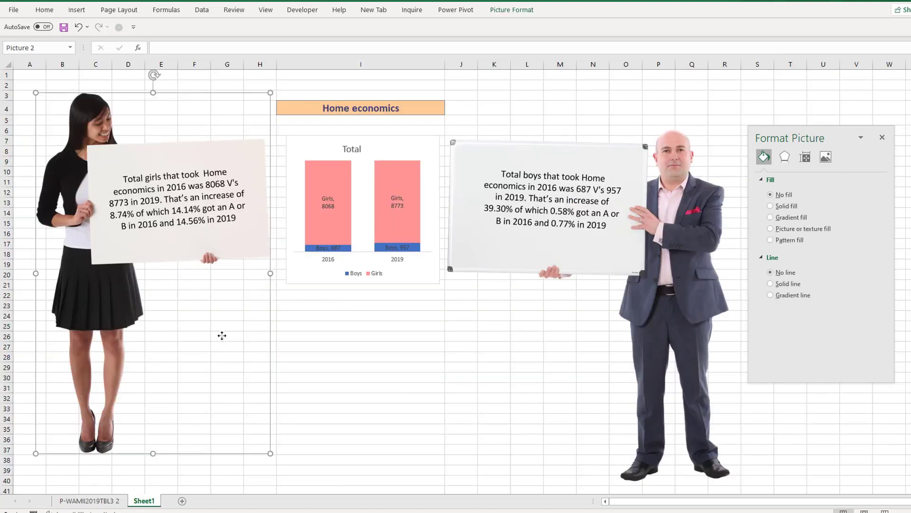
pyautogui.click(301, 328)
pyautogui.hotkey('ctrl', 'v')
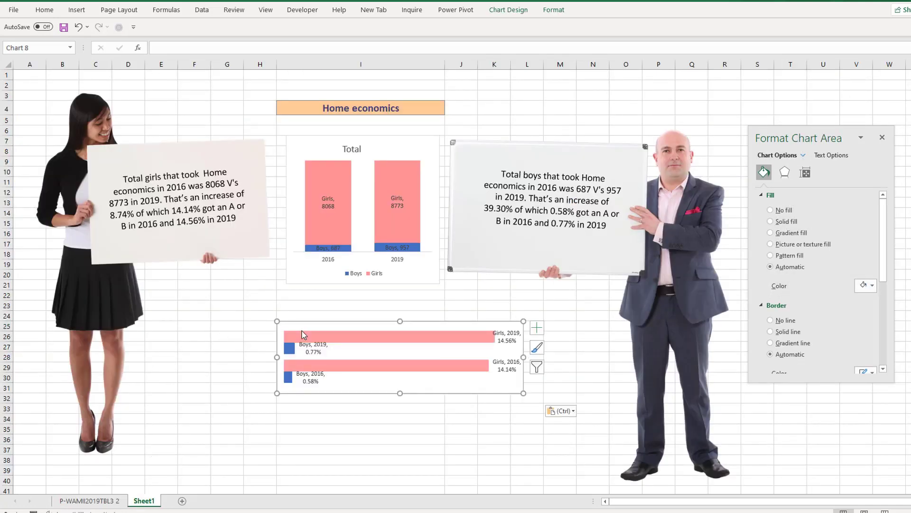
pyautogui.moveTo(277, 321); pyautogui.dragTo(186, 310)
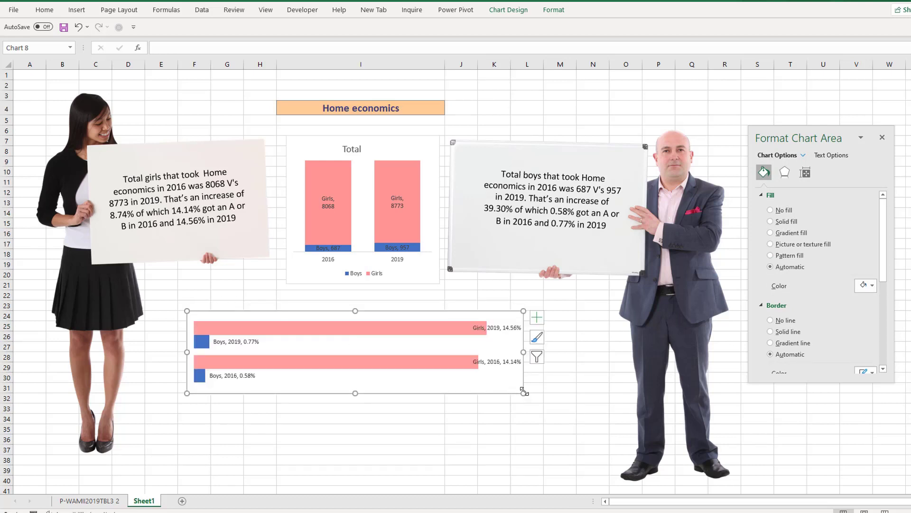
pyautogui.moveTo(524, 394); pyautogui.dragTo(598, 396)
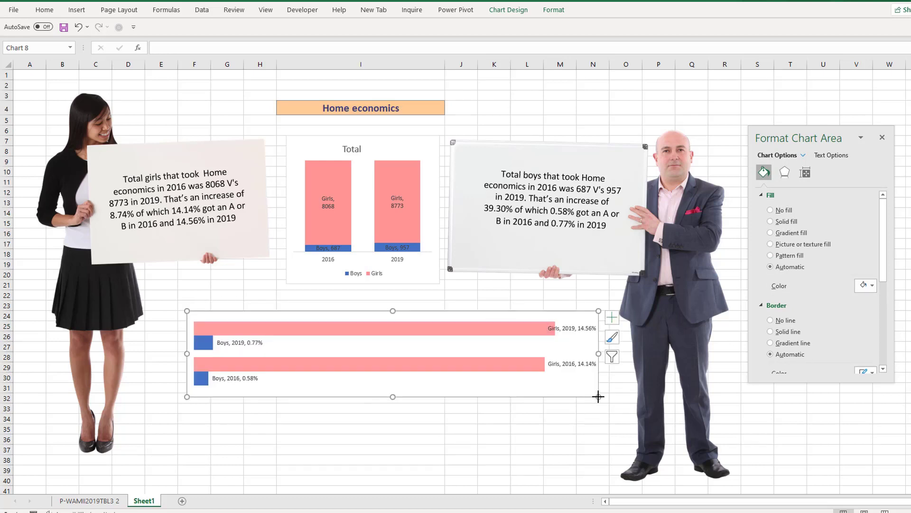
# Close the formatting pane and change the subject in cell I4 to Physics
pyautogui.click(417, 108)
pyautogui.click(882, 137)
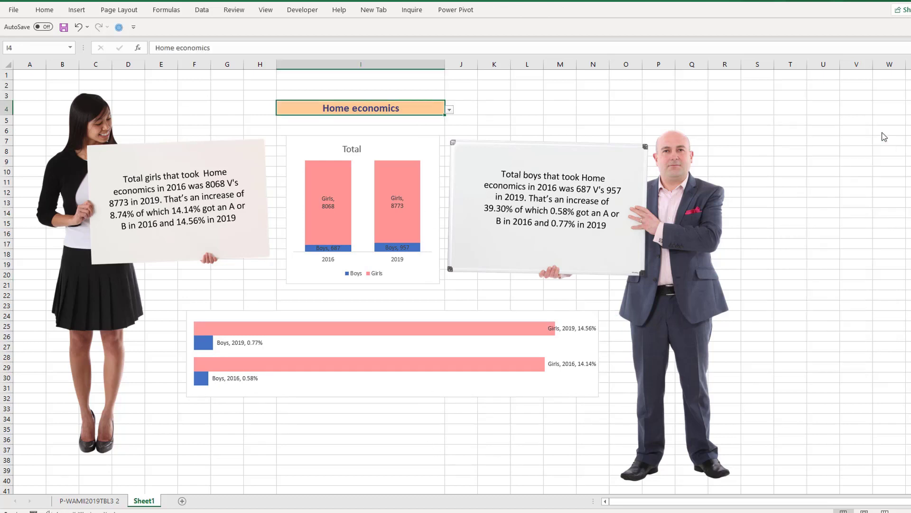
pyautogui.click(451, 109)
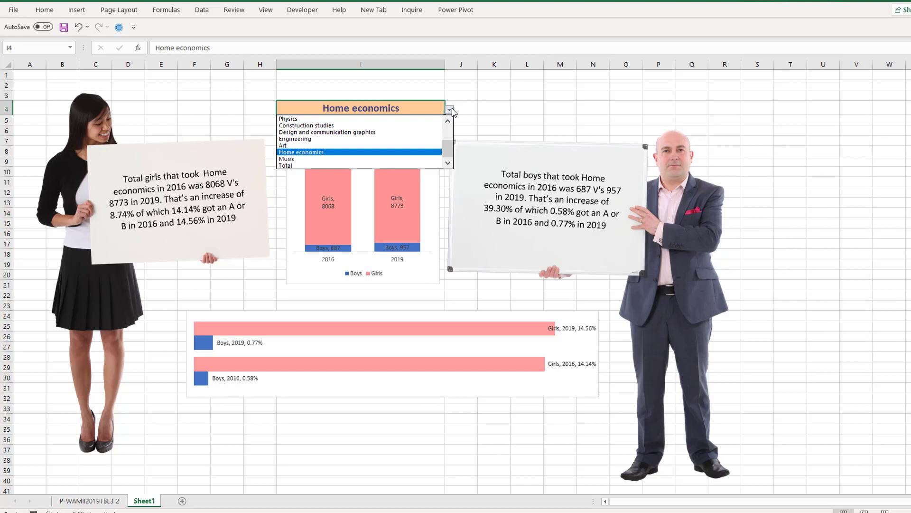
pyautogui.click(389, 116)
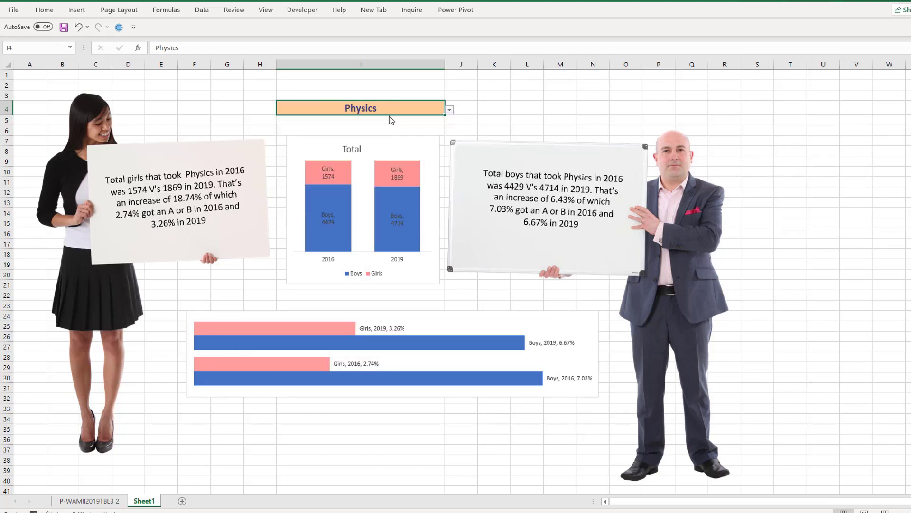
pyautogui.click(398, 124)
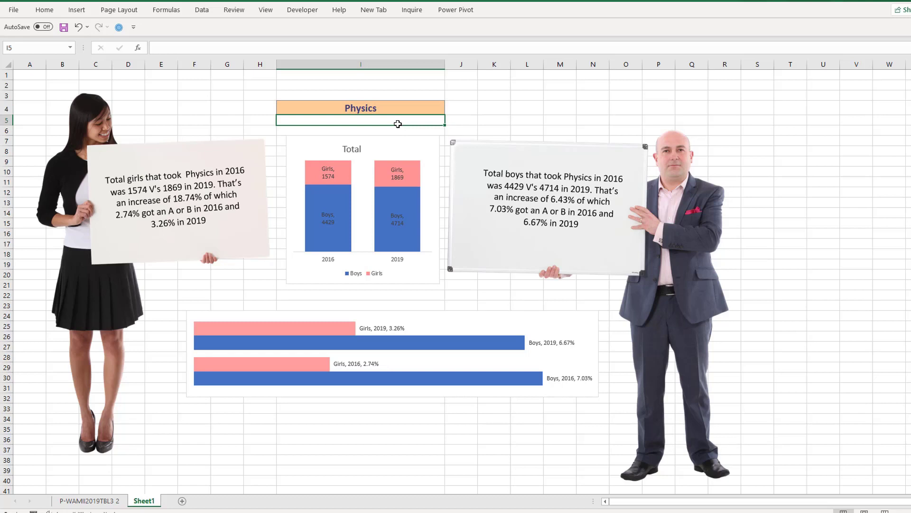
# Group the girls' results text box with the picture of the woman holding the board
pyautogui.click(212, 196)
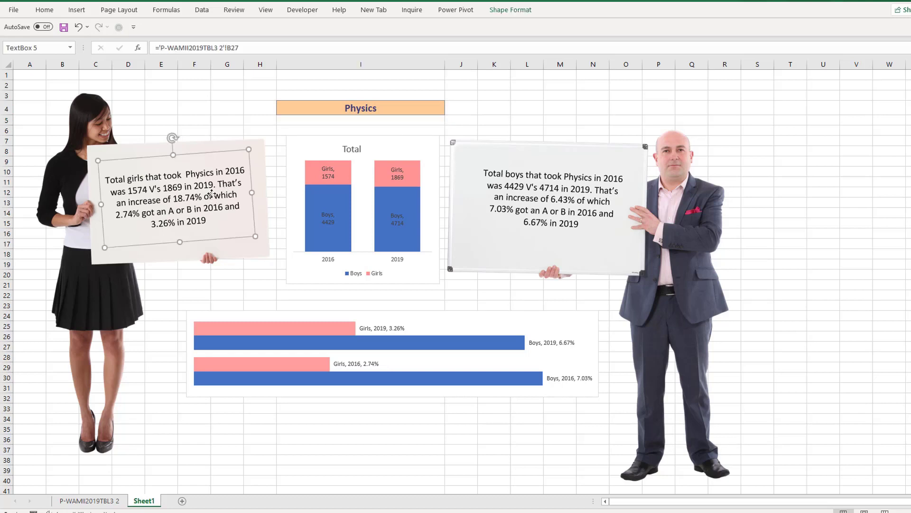
pyautogui.keyDown('ctrl'); pyautogui.click(110, 151); pyautogui.keyUp('ctrl')
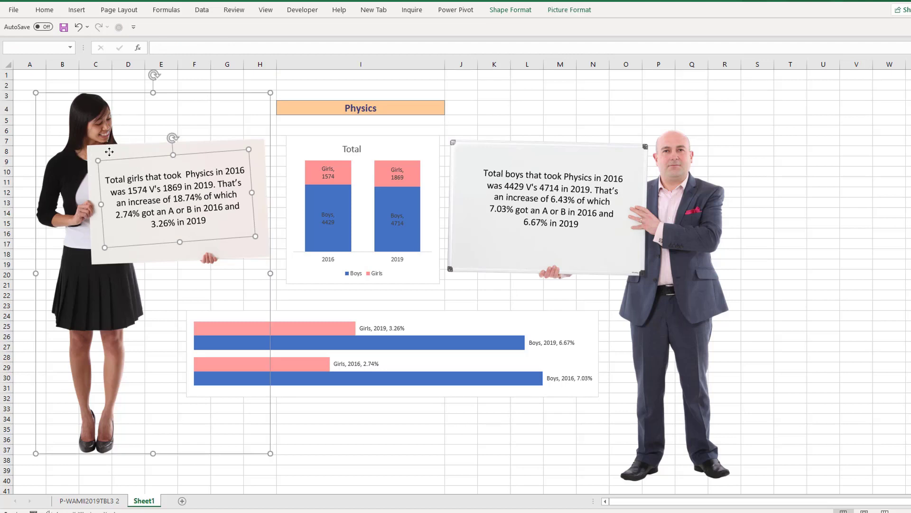
pyautogui.rightClick(109, 152)
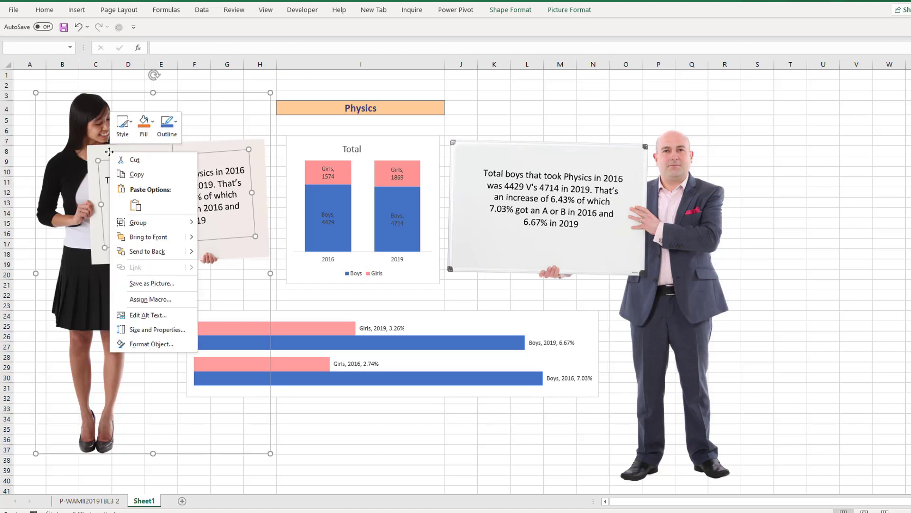
pyautogui.moveTo(138, 227)
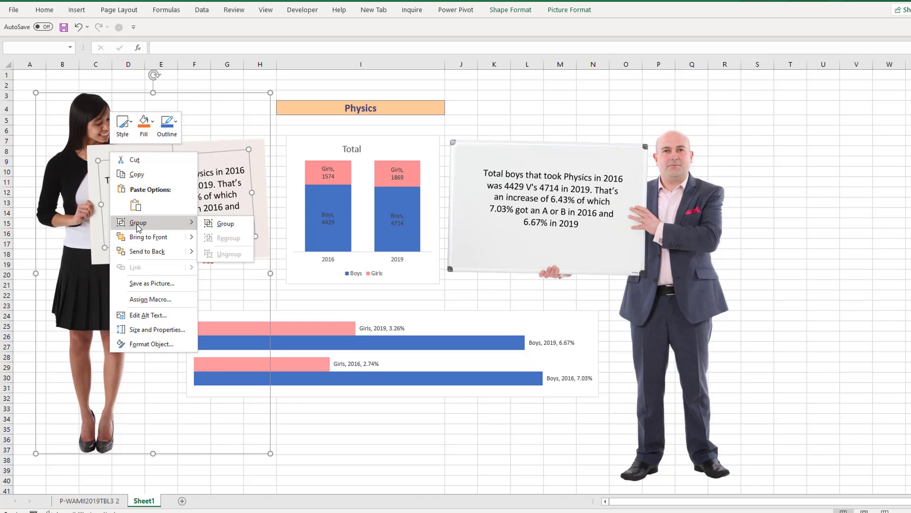
pyautogui.click(223, 224)
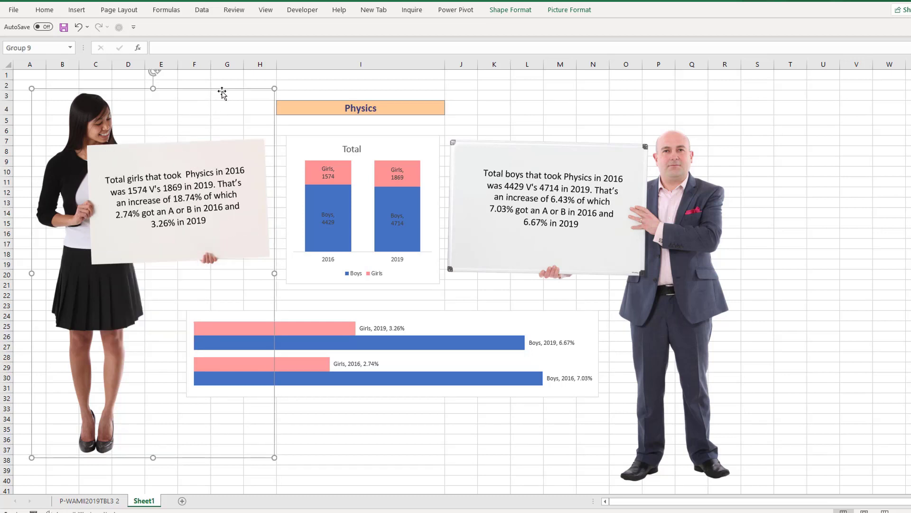
# Shift the woman's picture group slightly left, and hide Sheet1's formula bar, headings, gridlines and ribbon
pyautogui.moveTo(222, 93)
pyautogui.mouseDown()
pyautogui.moveTo(281, 87)
pyautogui.moveTo(179, 85)
pyautogui.moveTo(218, 86)
pyautogui.moveTo(215, 101)
pyautogui.moveTo(216, 93)
pyautogui.mouseUp()
pyautogui.click(265, 10)
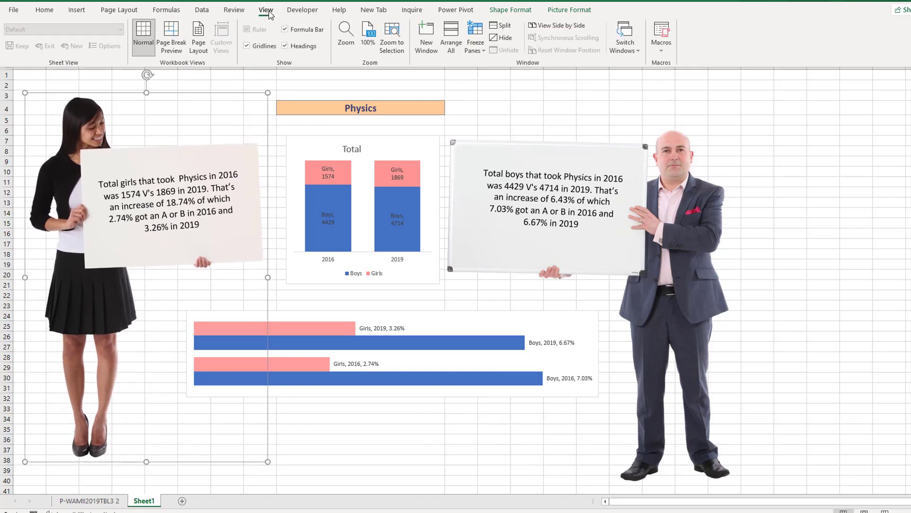
pyautogui.click(285, 29)
pyautogui.click(286, 46)
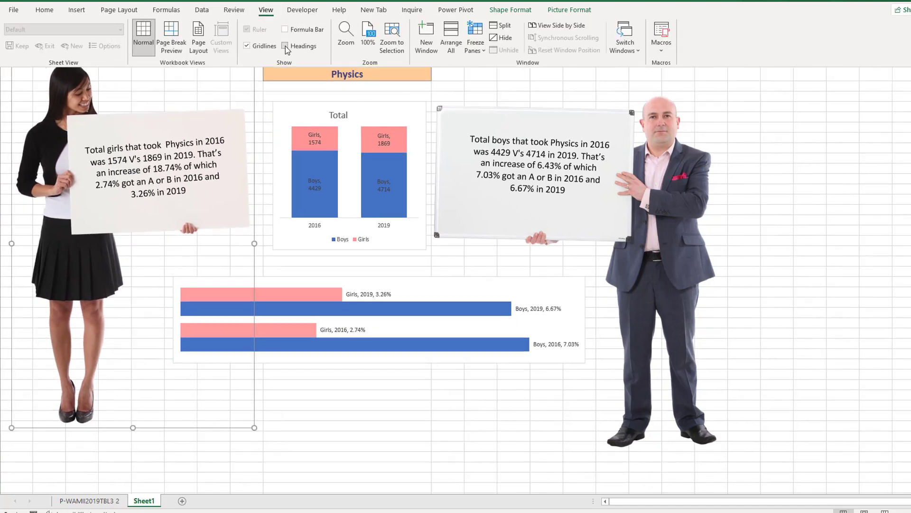
pyautogui.click(248, 46)
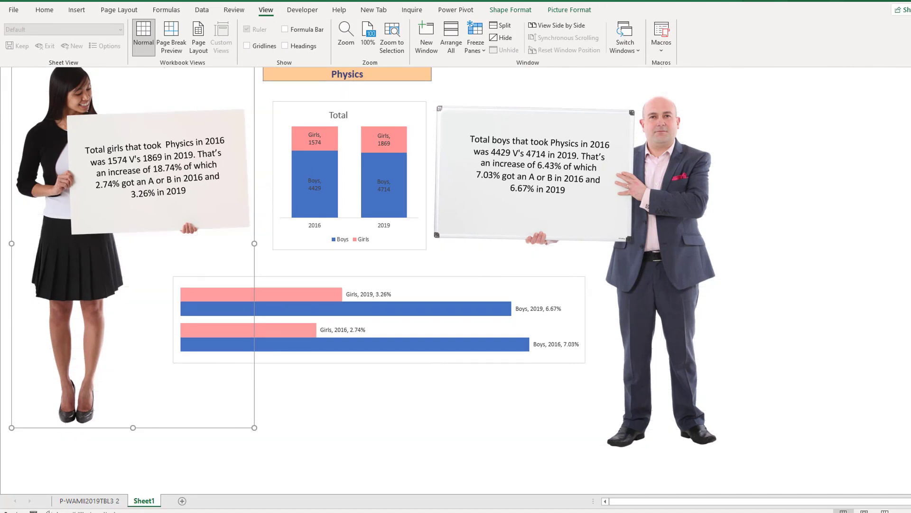
pyautogui.hotkey('ctrl', 'F1')
pyautogui.click(901, 119)
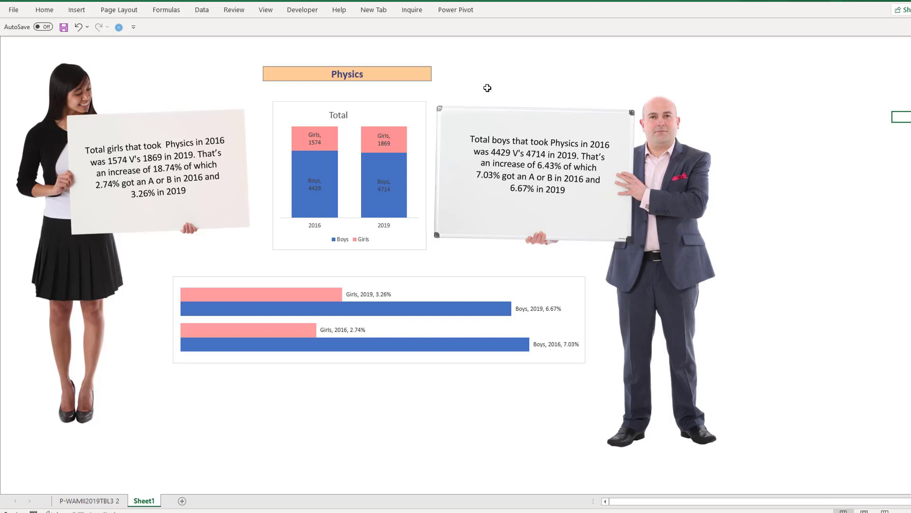
# Change the dashboard's subject to Design and communication graphics
pyautogui.click(391, 84)
pyautogui.click(391, 75)
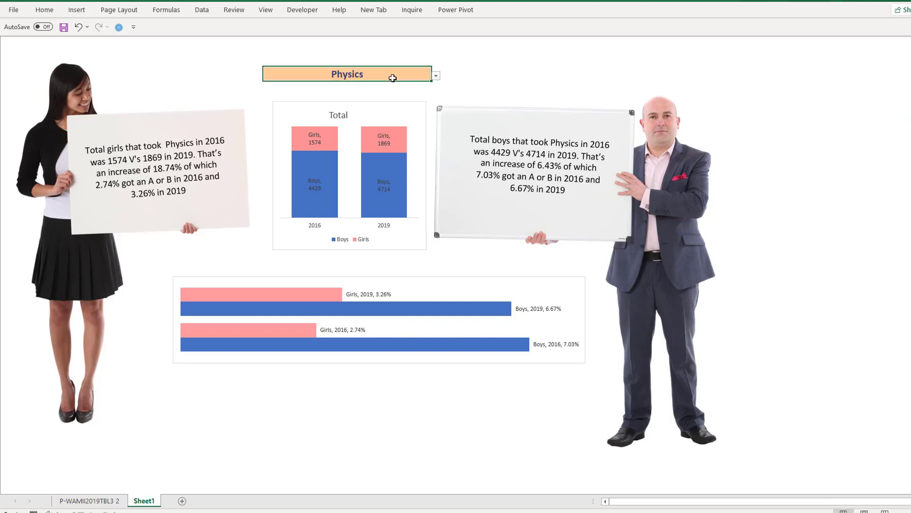
pyautogui.click(436, 75)
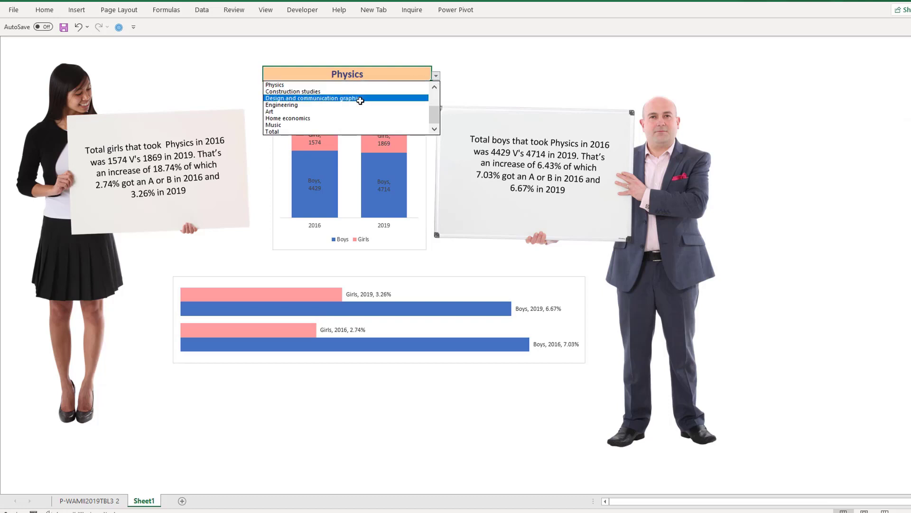
pyautogui.click(360, 98)
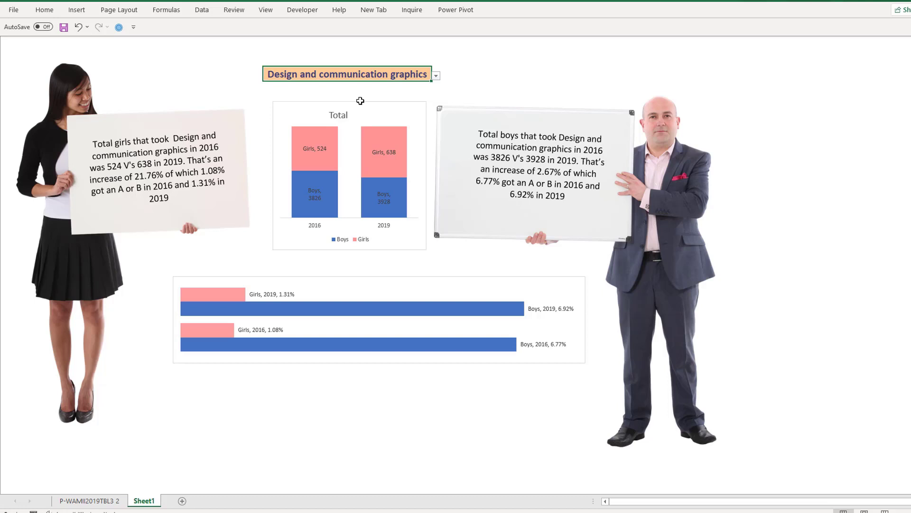
# Examine the lookup row, sentences and source table on the P-WAMII2019TBL3 2 sheet for the selected subject
pyautogui.click(105, 504)
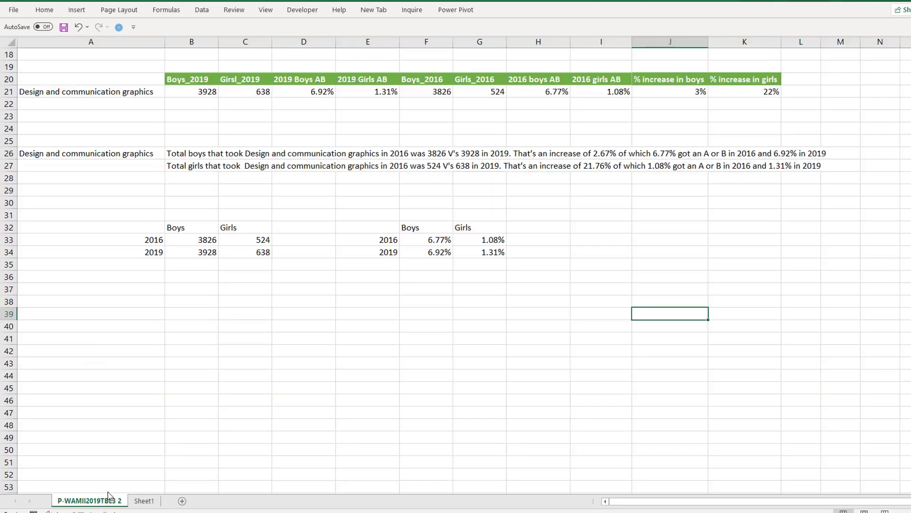
pyautogui.scroll(5, 263, 304)
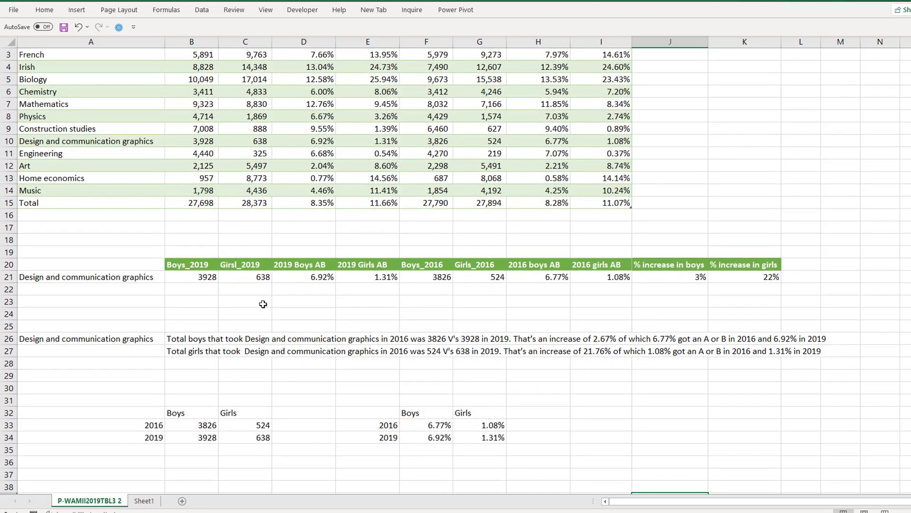
pyautogui.click(178, 277)
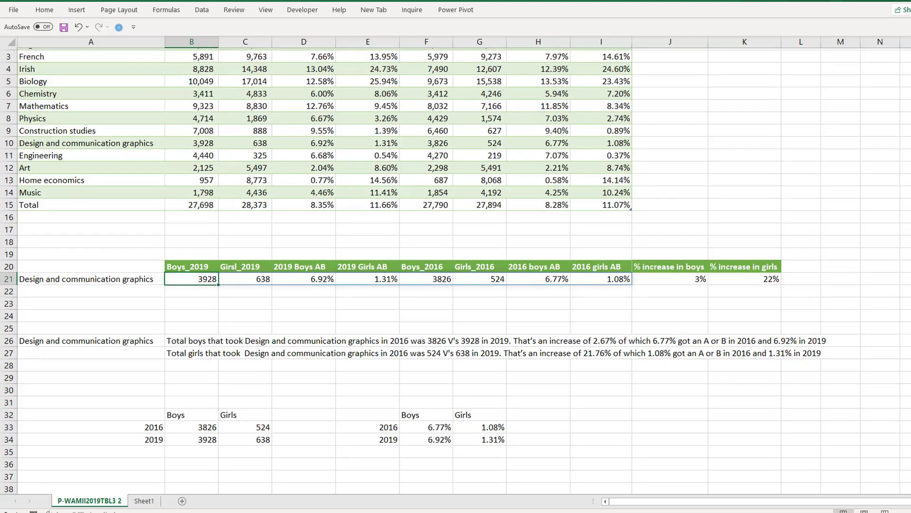
pyautogui.scroll(1, 456, 269)
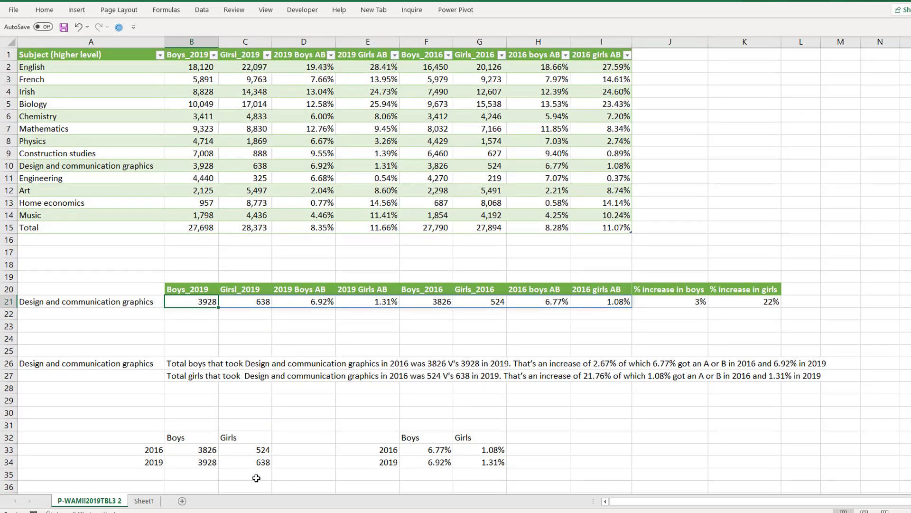
# Return to Sheet1 and change the dashboard's subject to French
pyautogui.click(144, 500)
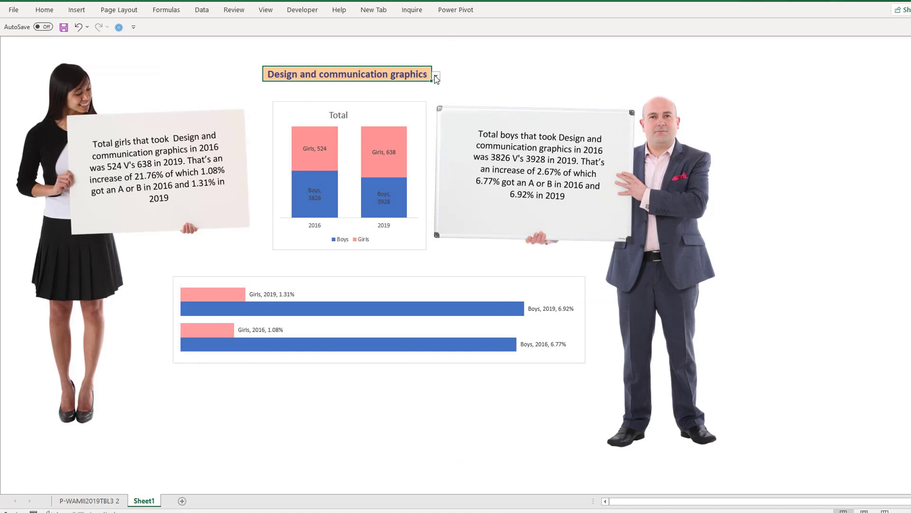
pyautogui.click(437, 77)
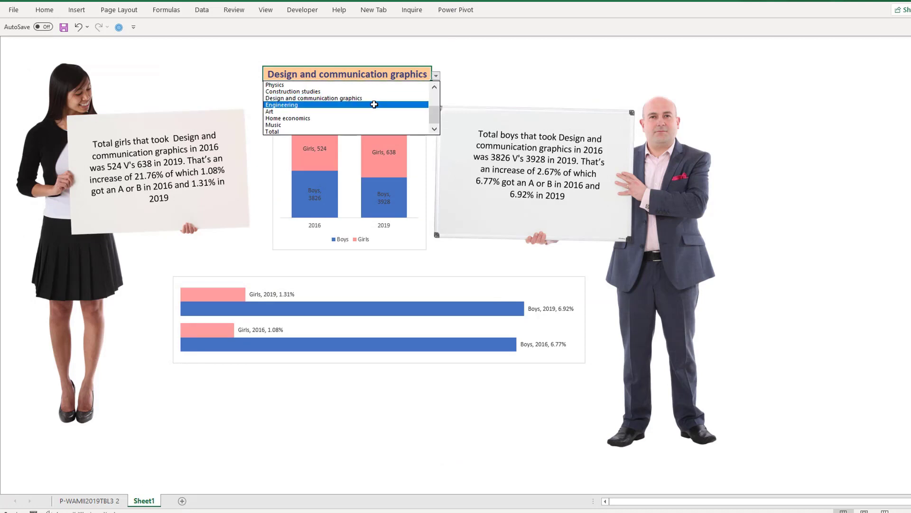
pyautogui.scroll(2, 427, 109)
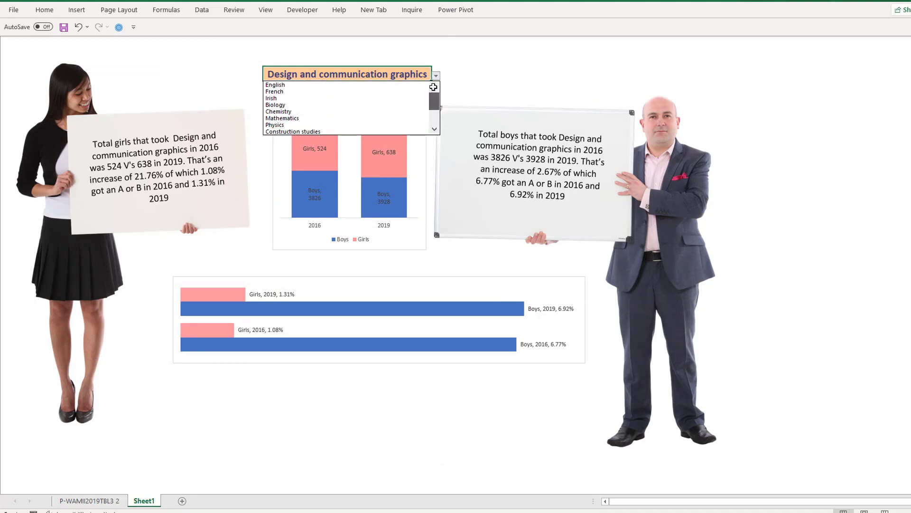
pyautogui.click(326, 91)
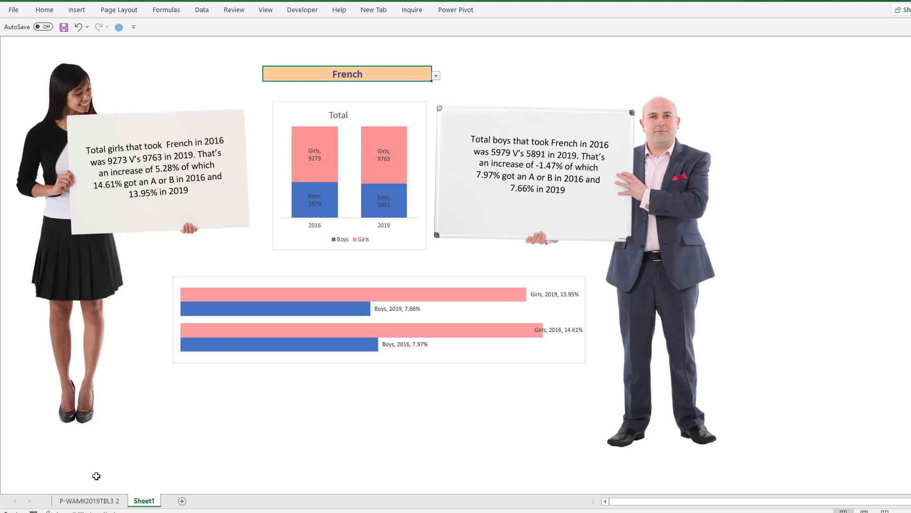
# On the P-WAMII2019TBL3 2 sheet, show the formula bar again and copy B21's XLOOKUP expression without the equals sign
pyautogui.click(90, 500)
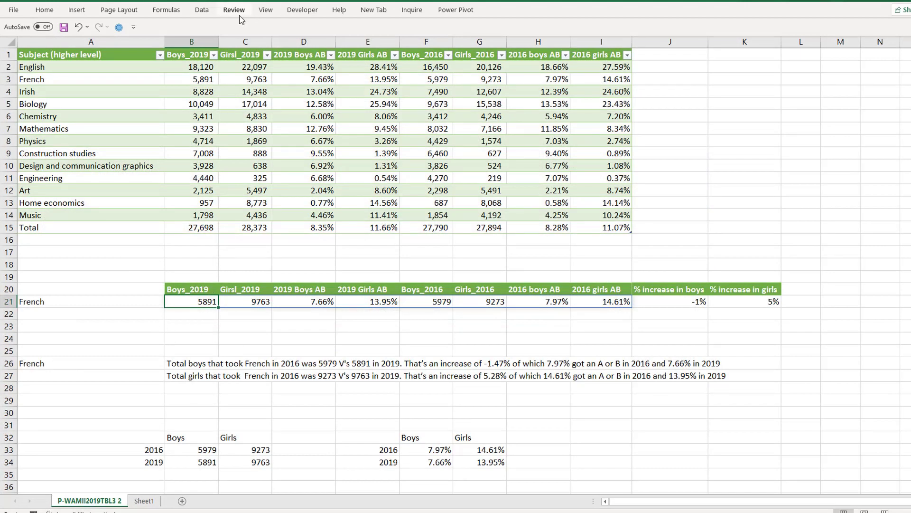
pyautogui.click(266, 10)
pyautogui.click(284, 30)
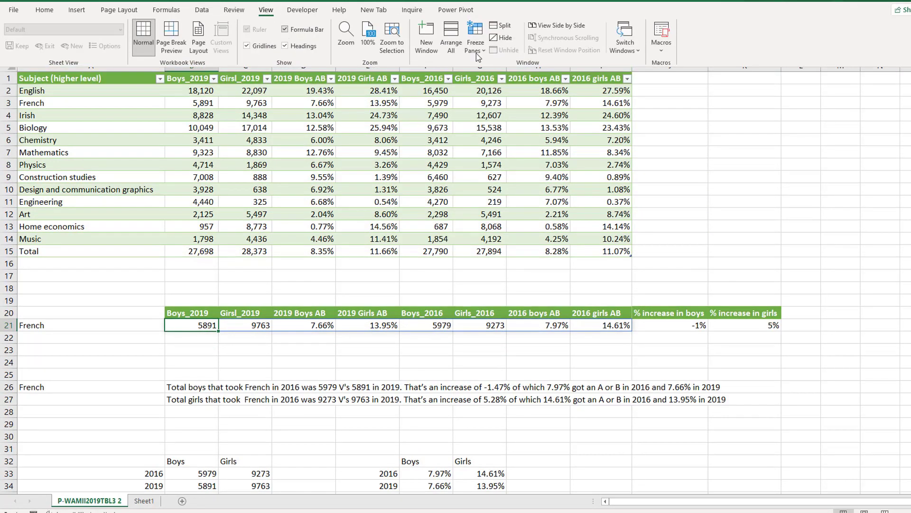
pyautogui.click(266, 10)
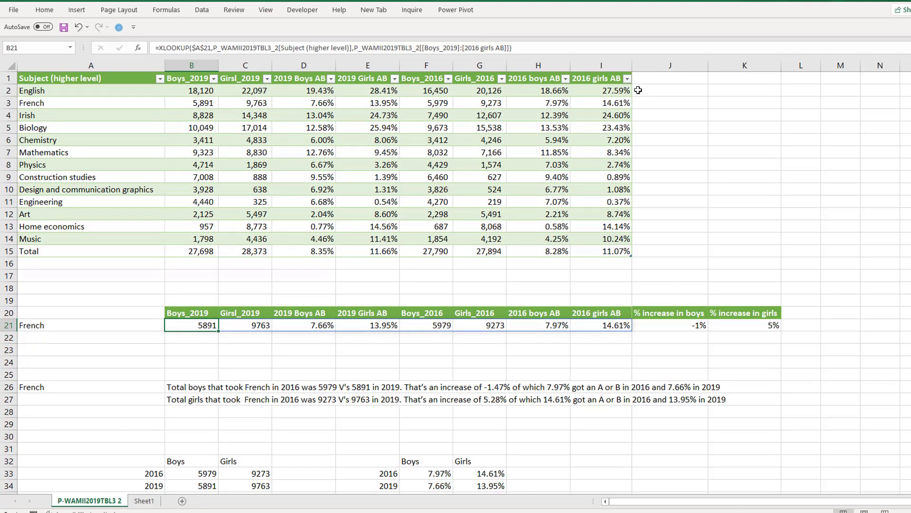
pyautogui.moveTo(512, 48); pyautogui.dragTo(161, 47)
pyautogui.hotkey('ctrl', 'c')
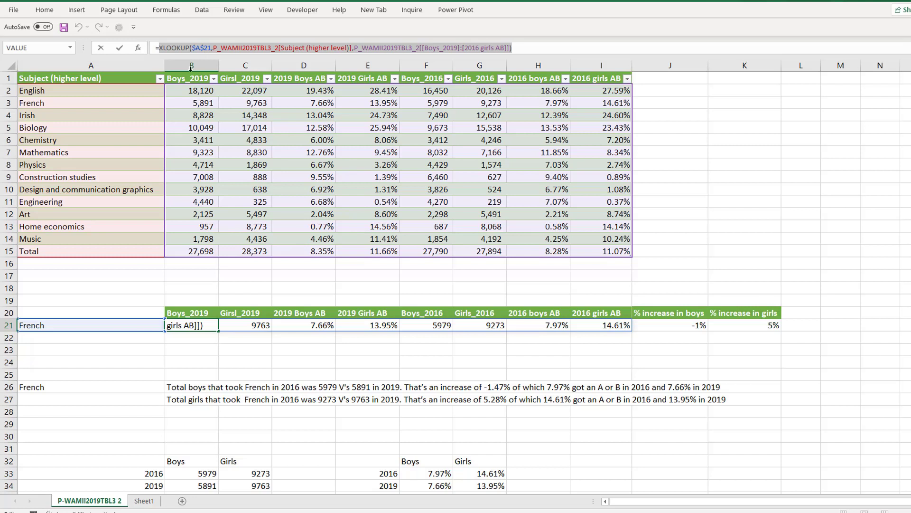
# Wrap the XLOOKUP in B21 in an IF that tests whether its result is greater than 1
pyautogui.click(159, 49)
pyautogui.write('if(')
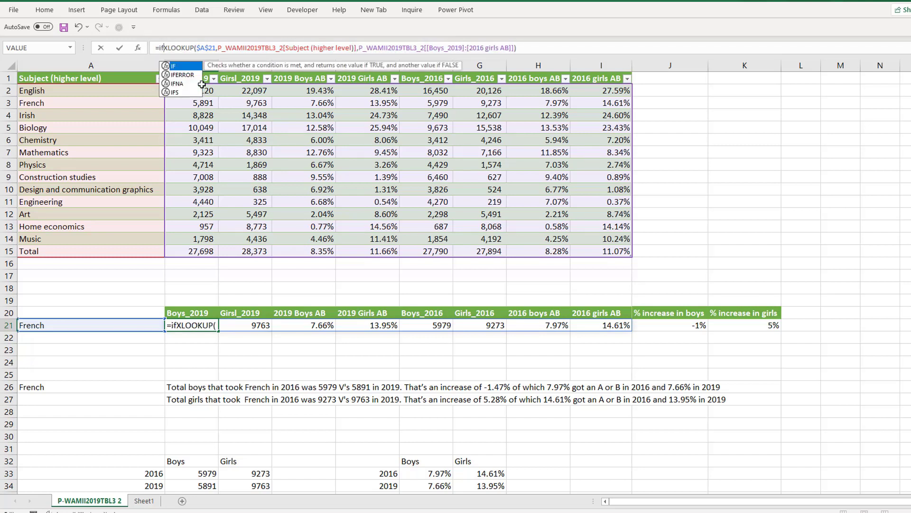
pyautogui.click(533, 46)
pyautogui.write('>')
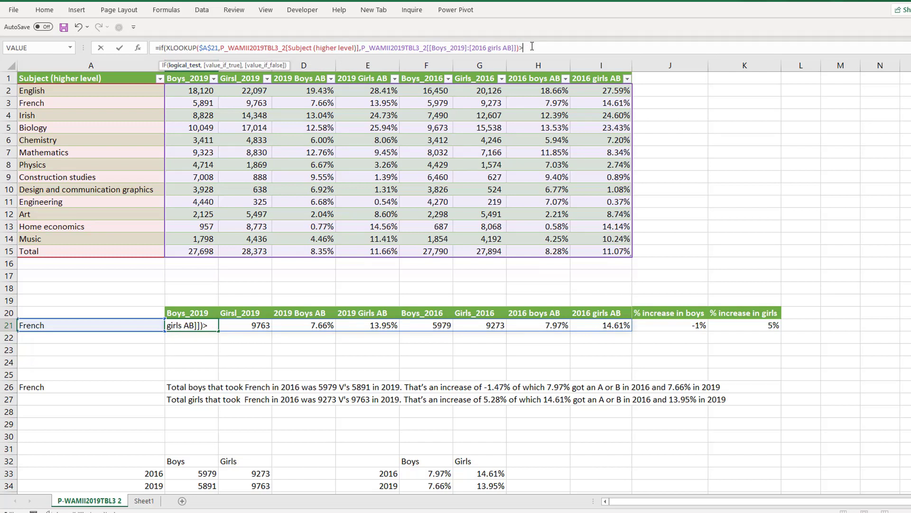
pyautogui.write('=')
pyautogui.press('BackSpace')
pyautogui.write('1,')
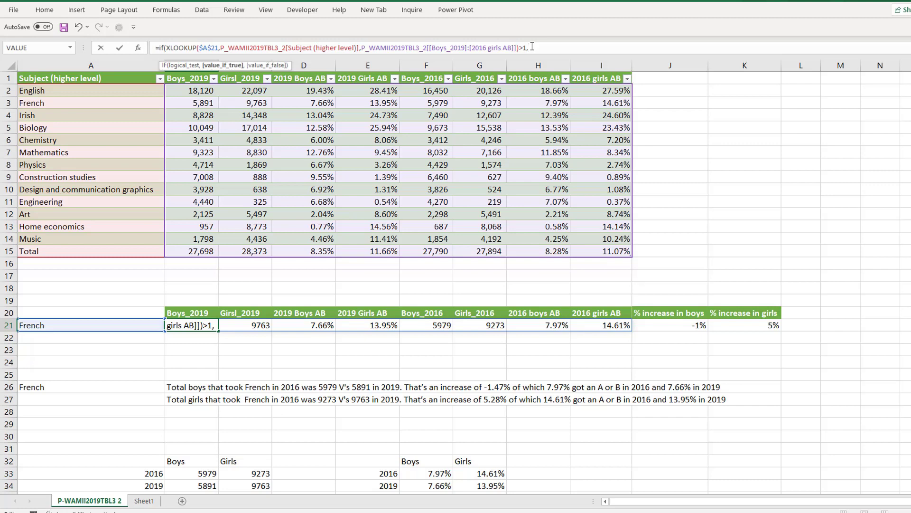
# Complete B21's IF to return EVEN of the copied XLOOKUP when true and the plain XLOOKUP otherwise
pyautogui.write('eve')
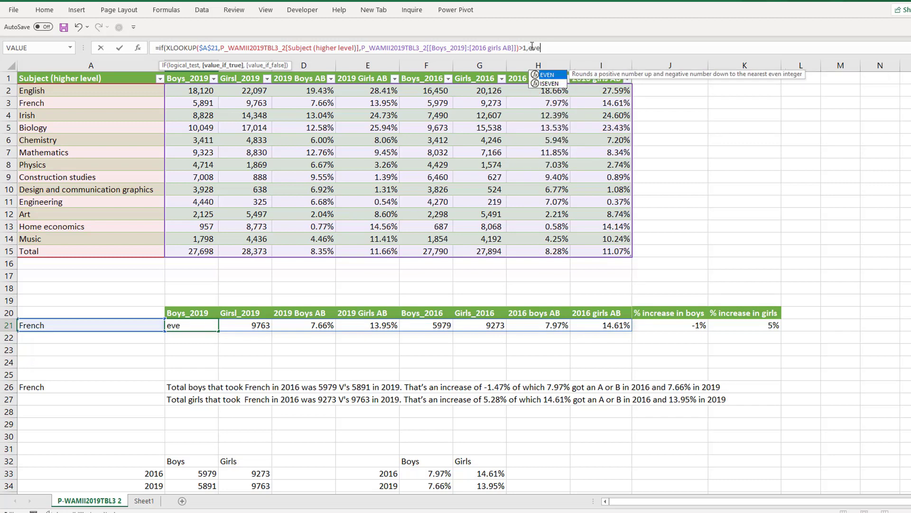
pyautogui.press('Tab')
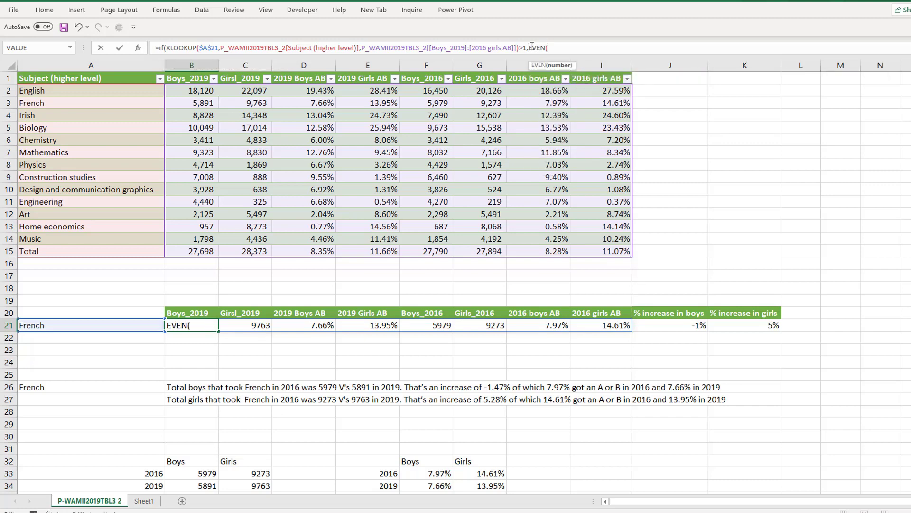
pyautogui.hotkey('ctrl', 'v')
pyautogui.write(')')
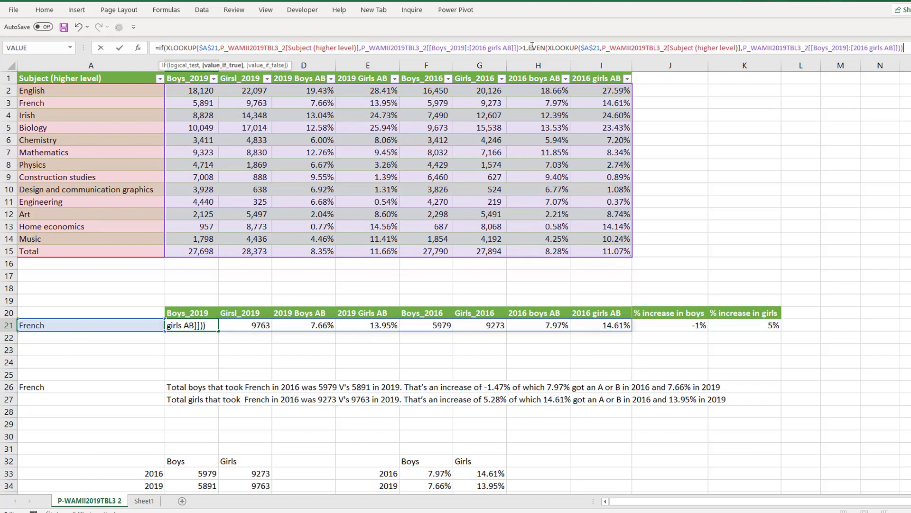
pyautogui.write(',')
pyautogui.press('BackSpace')
pyautogui.press('BackSpace')
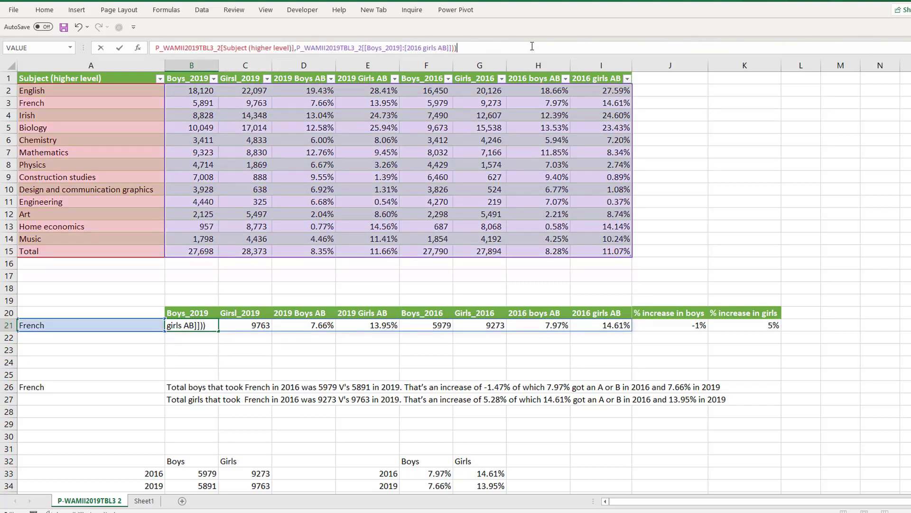
pyautogui.press('Return')
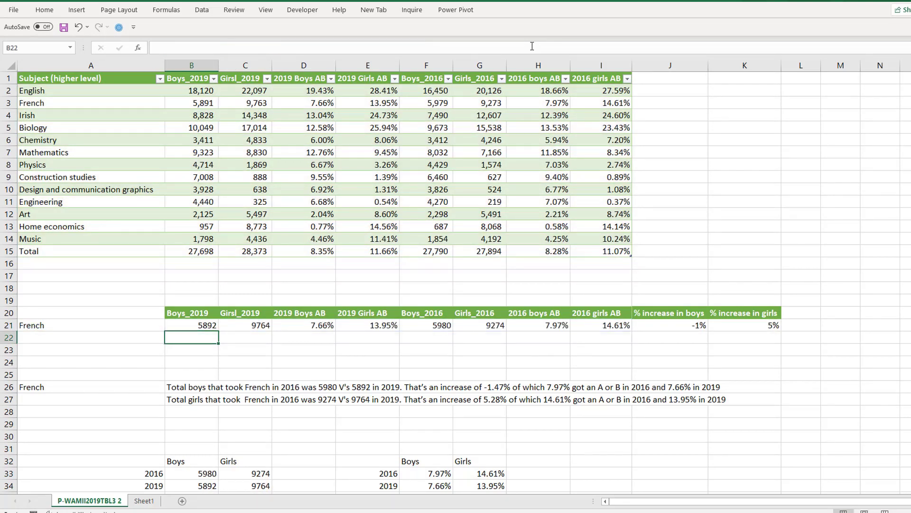
# Expand the formula bar to review B21's complete IF formula
pyautogui.click(208, 326)
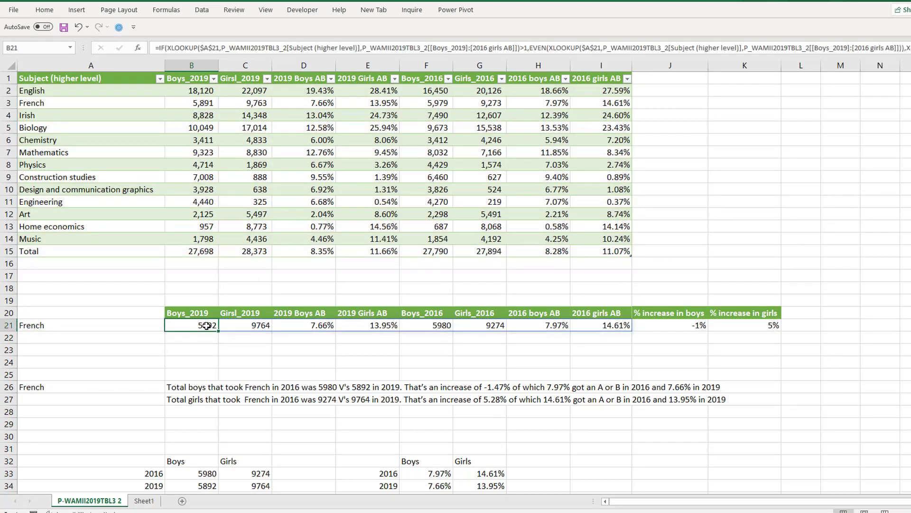
pyautogui.click(910, 48)
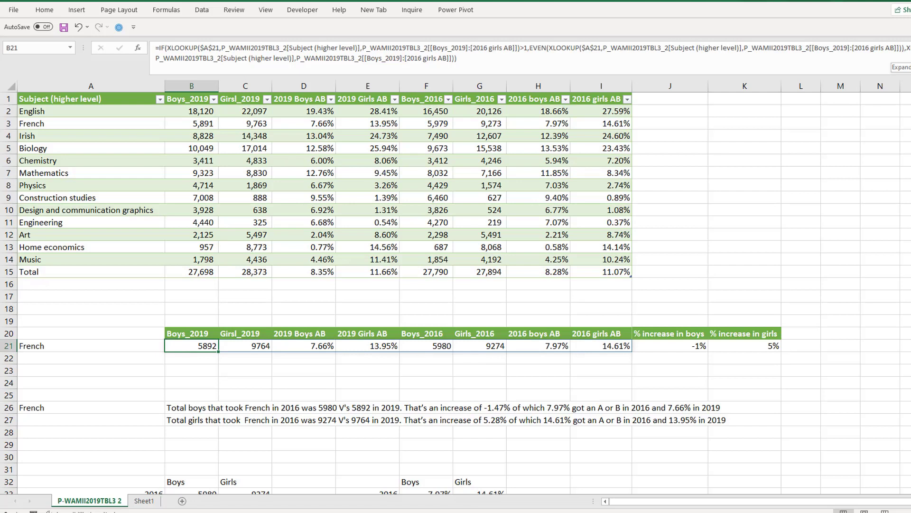
pyautogui.press('Return')
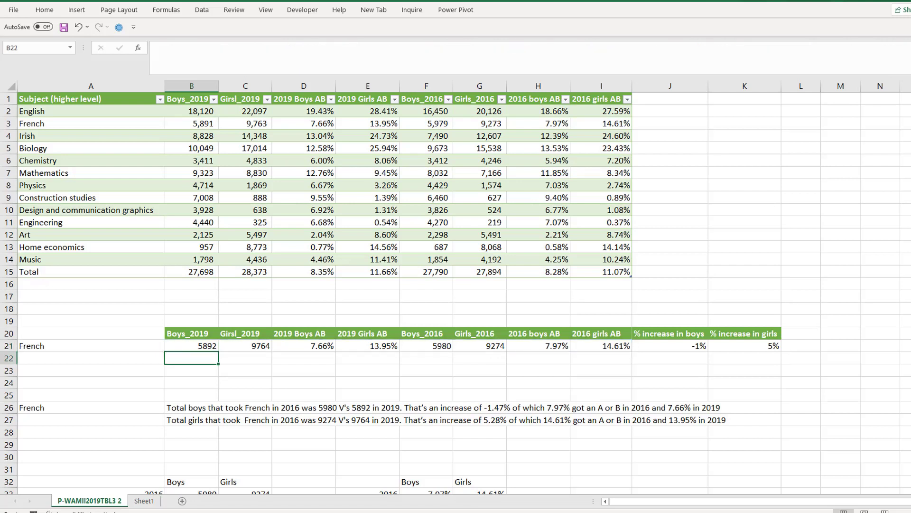
# Start a LET formula in B22 that assigns the copied XLOOKUP expression to the name lookup
pyautogui.write('=if')
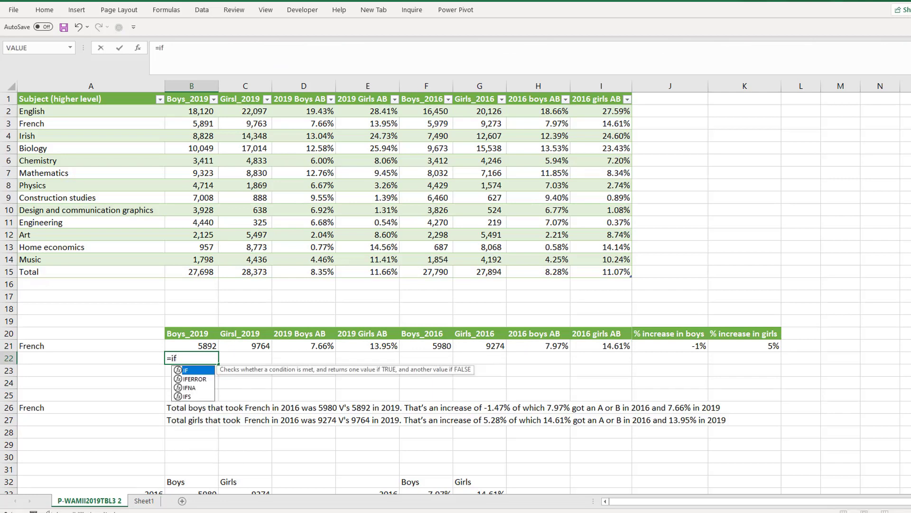
pyautogui.press('BackSpace')
pyautogui.press('BackSpace')
pyautogui.write('let(')
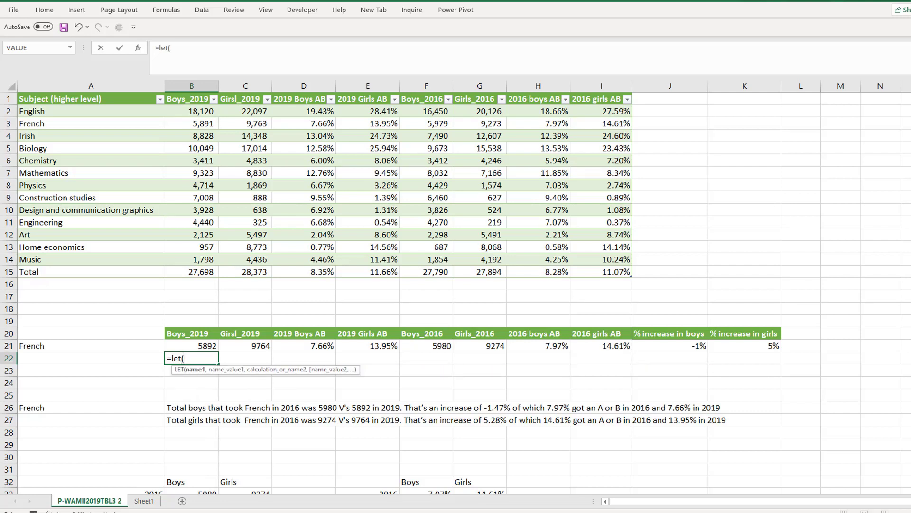
pyautogui.write('lookup')
pyautogui.hotkey('ctrl', 'v')
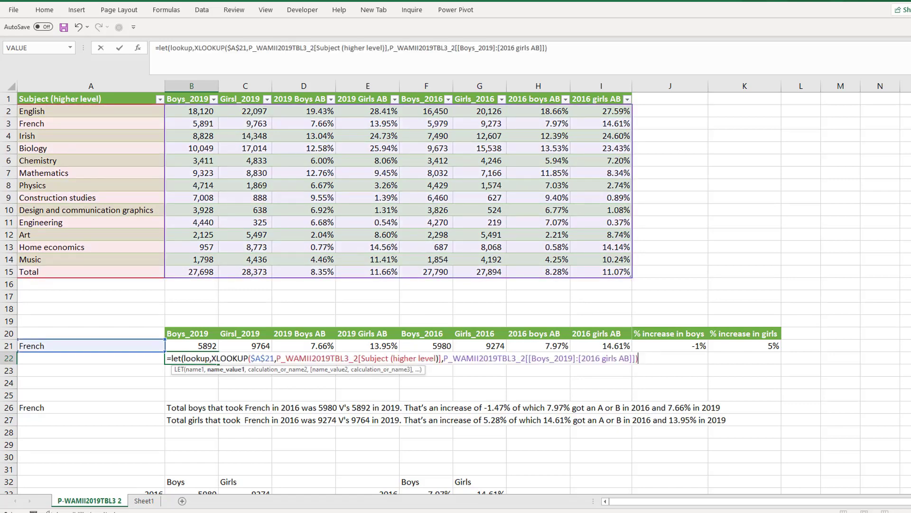
pyautogui.write(',')
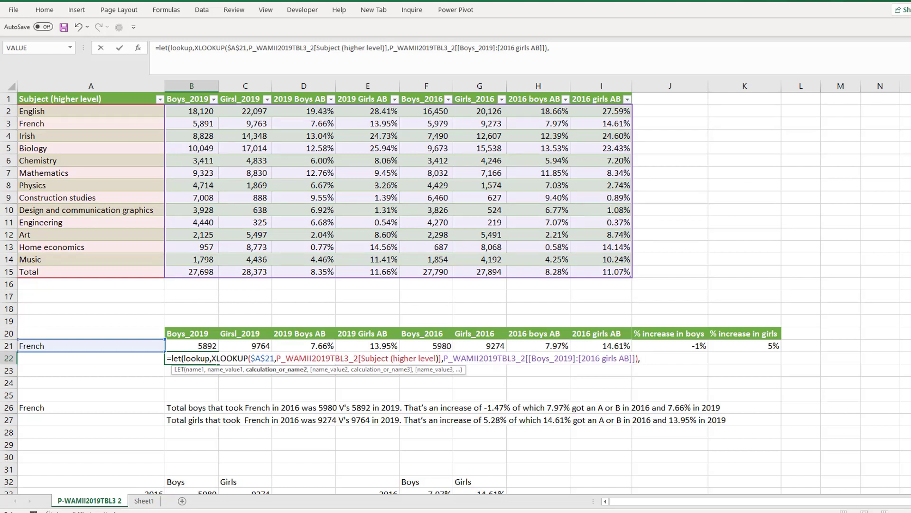
# Add an IF as the calculation of B22's LET formula, testing whether lookup is greater than 1
pyautogui.write('if(')
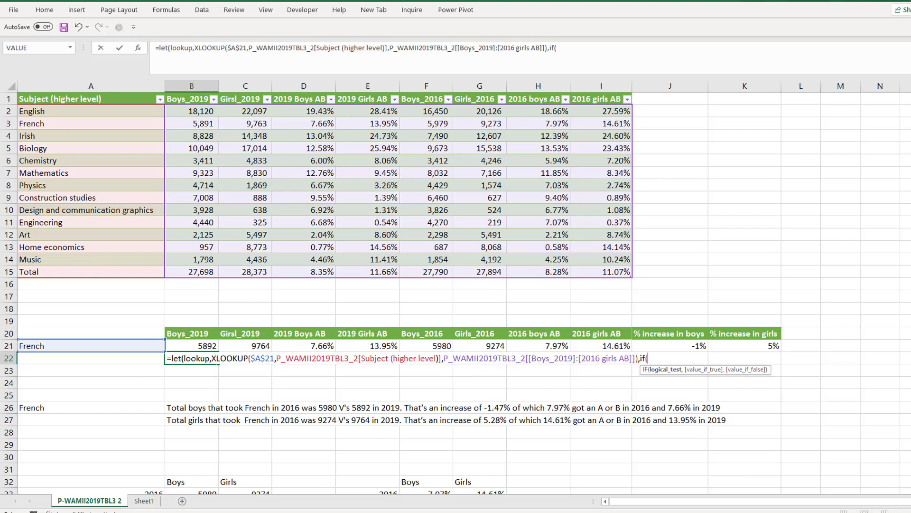
pyautogui.write('look')
pyautogui.press('Tab')
pyautogui.write('>')
pyautogui.write('0')
pyautogui.write('1,')
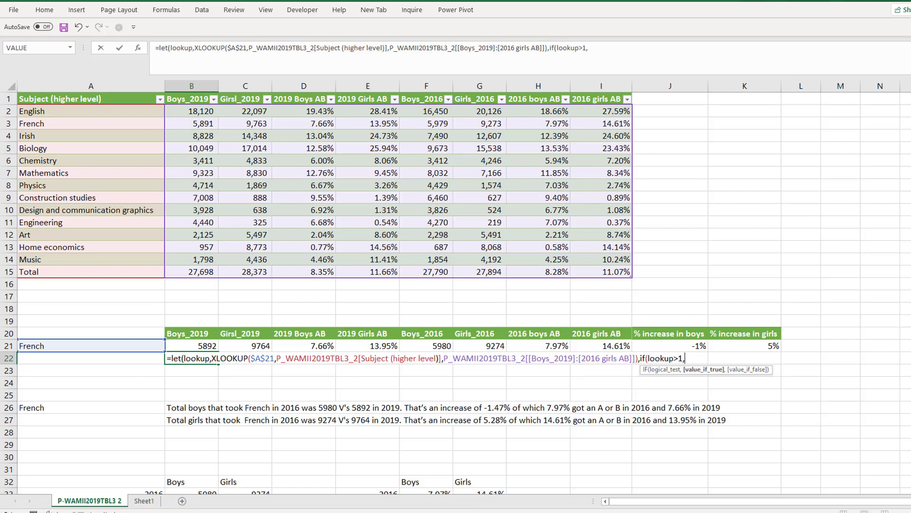
# Complete B22's formula so the IF returns EVEN(lookup) when true and lookup otherwise, and enter it
pyautogui.write('eve')
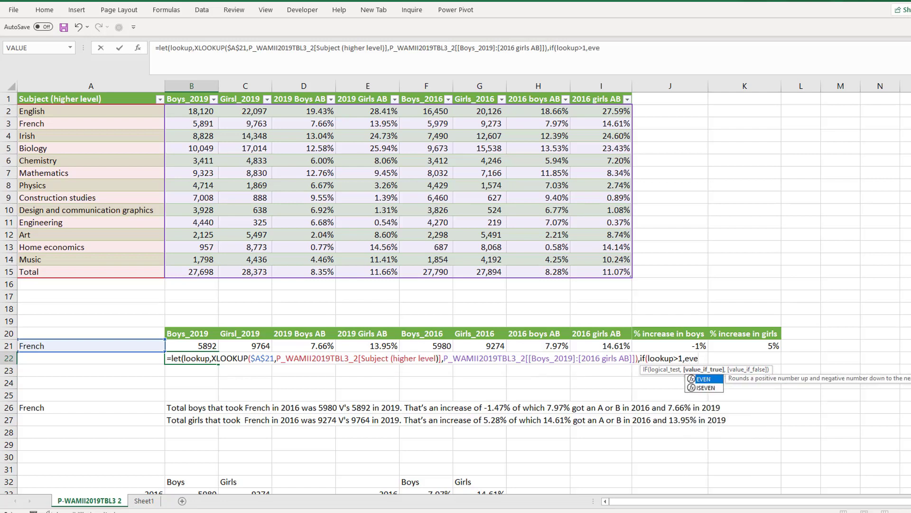
pyautogui.press('Tab')
pyautogui.write('look')
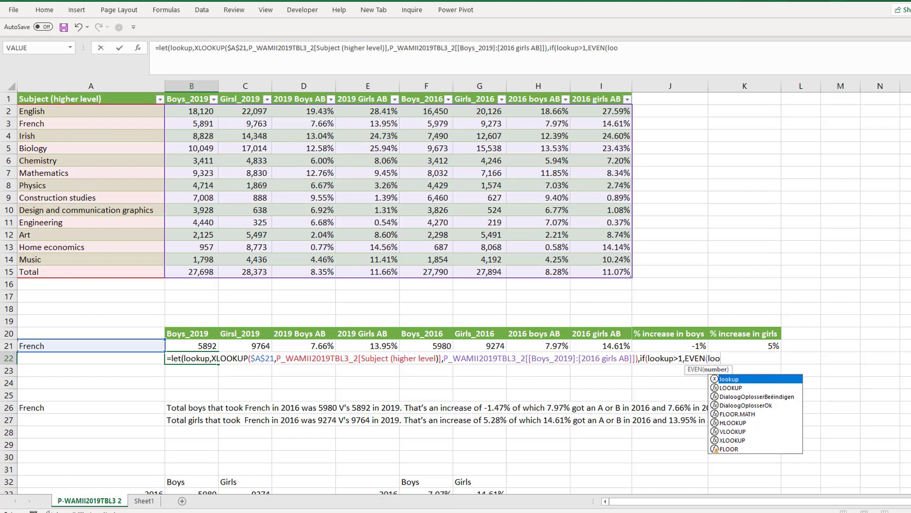
pyautogui.press('Tab')
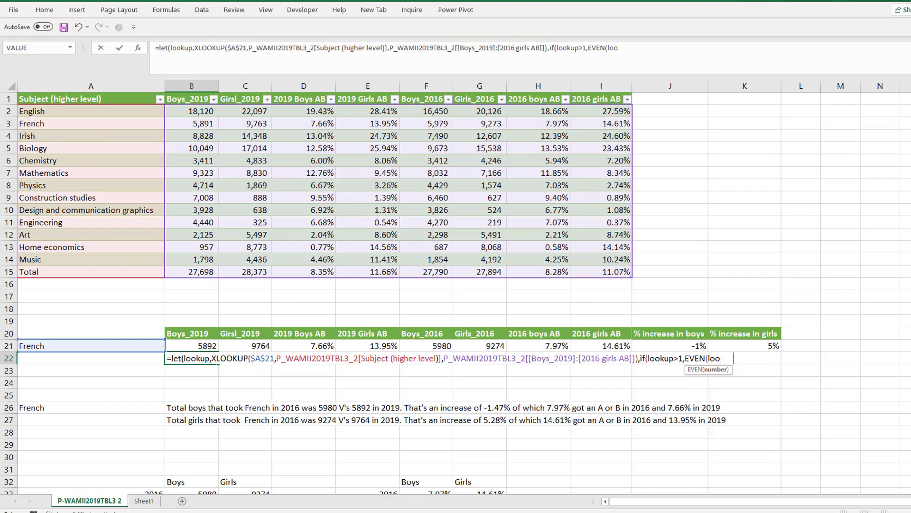
pyautogui.write(')')
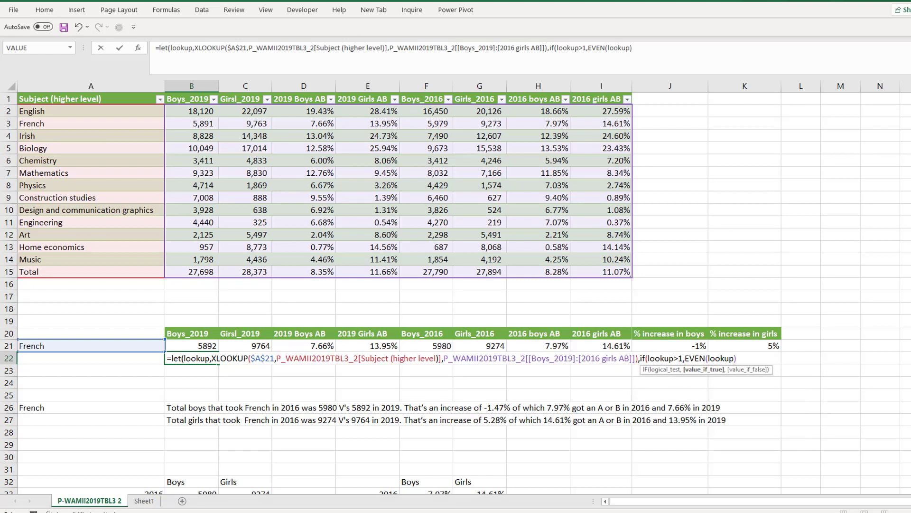
pyautogui.write(',')
pyautogui.write('lo')
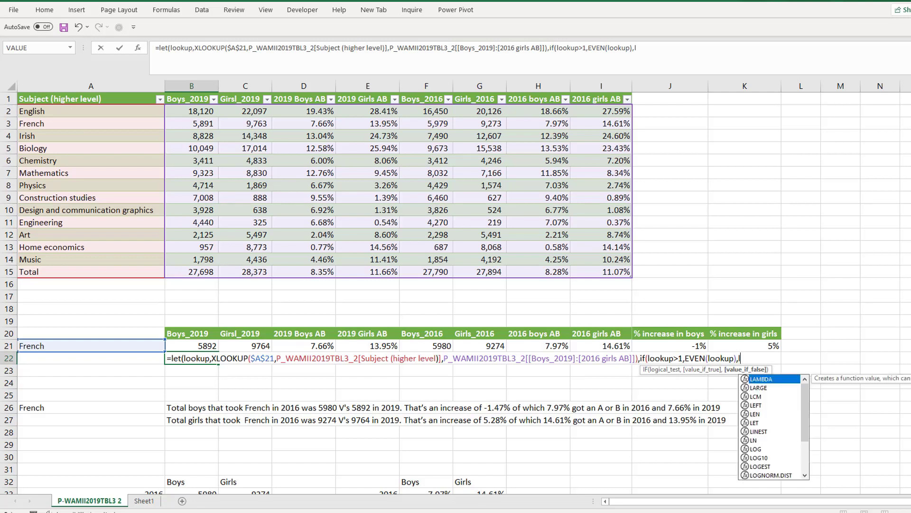
pyautogui.write('ok')
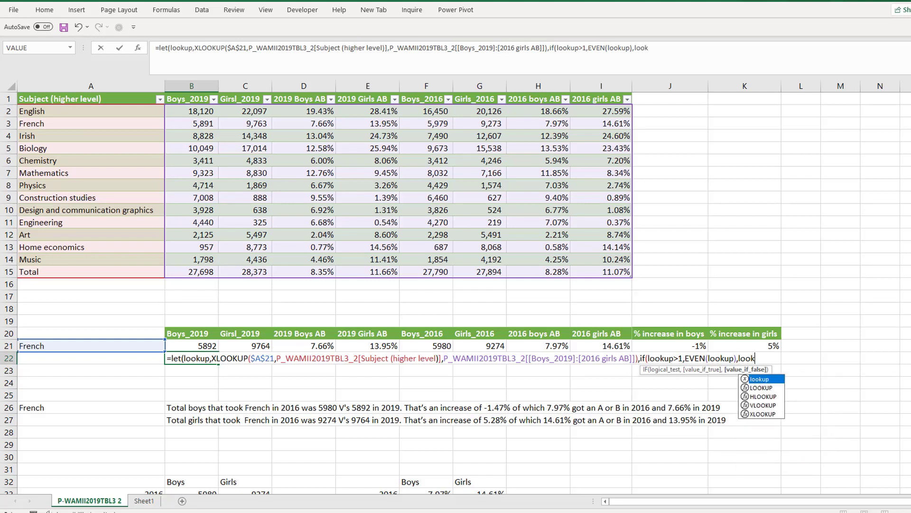
pyautogui.press('Tab')
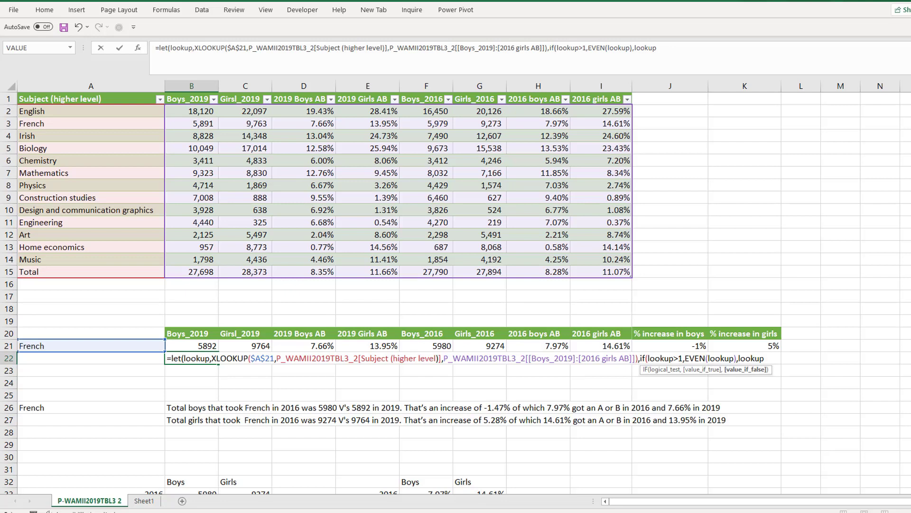
pyautogui.write(')')
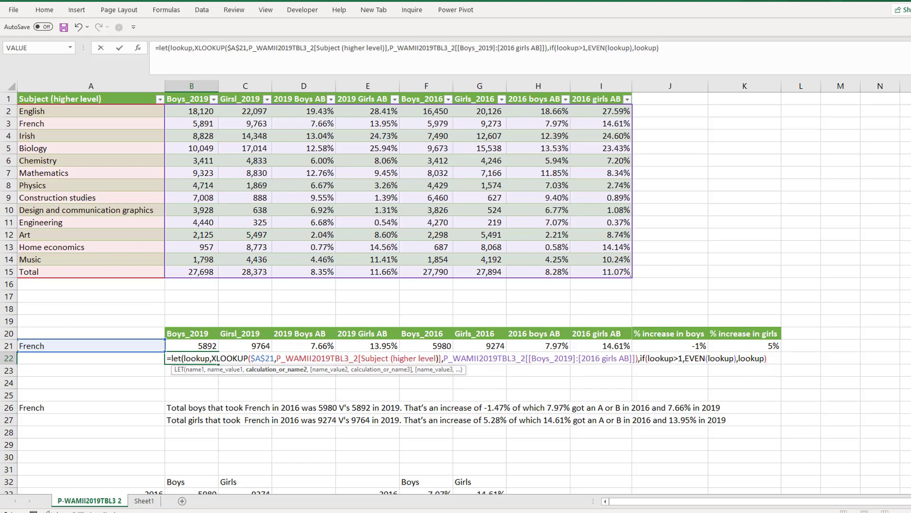
pyautogui.write(')')
pyautogui.press('Return')
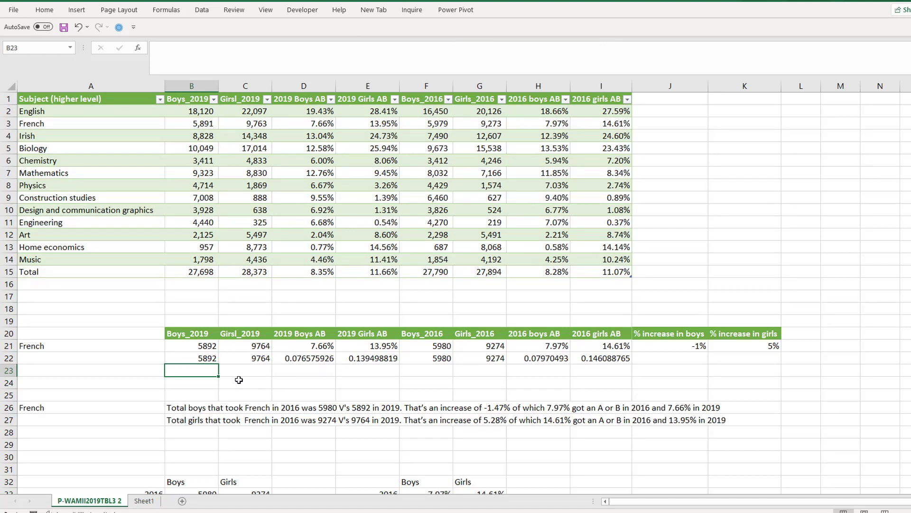
pyautogui.write('=for')
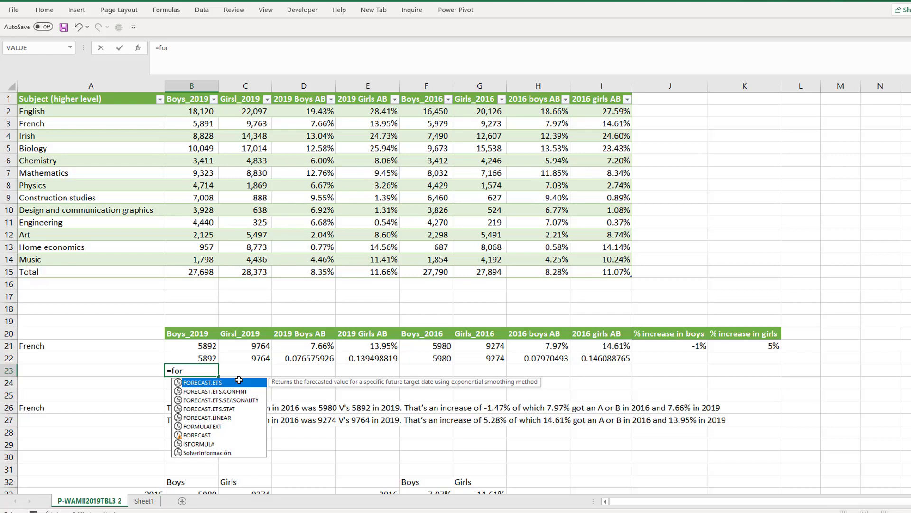
pyautogui.press('Right')
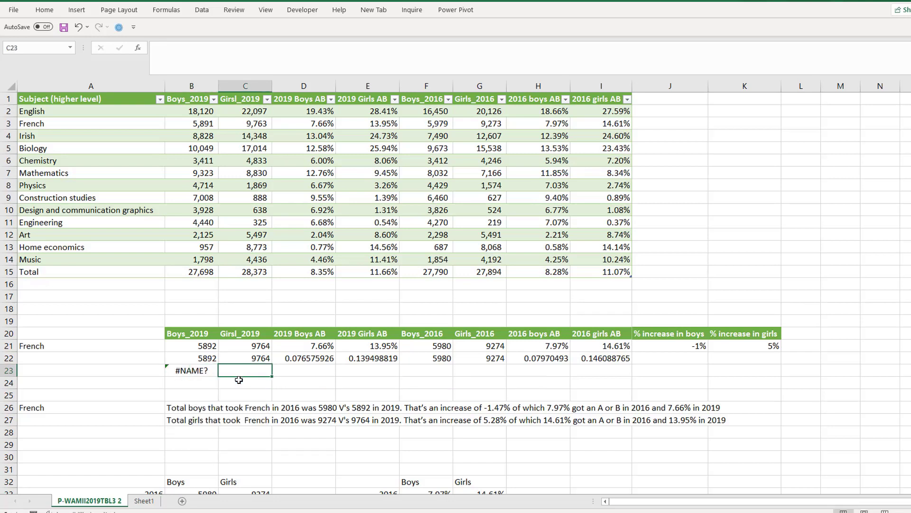
pyautogui.press('Left')
# Show the formula of B21 as text in B23 with FORMULATEXT
pyautogui.write('=form')
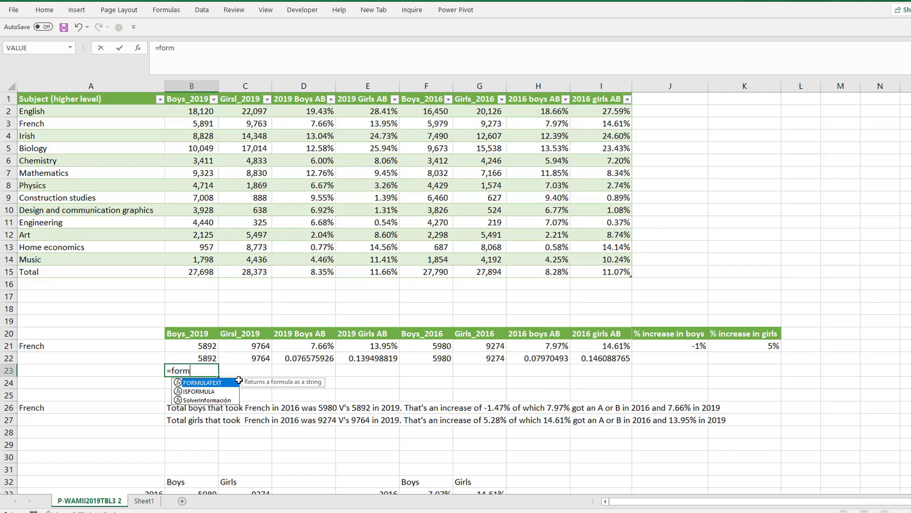
pyautogui.doubleClick(236, 382)
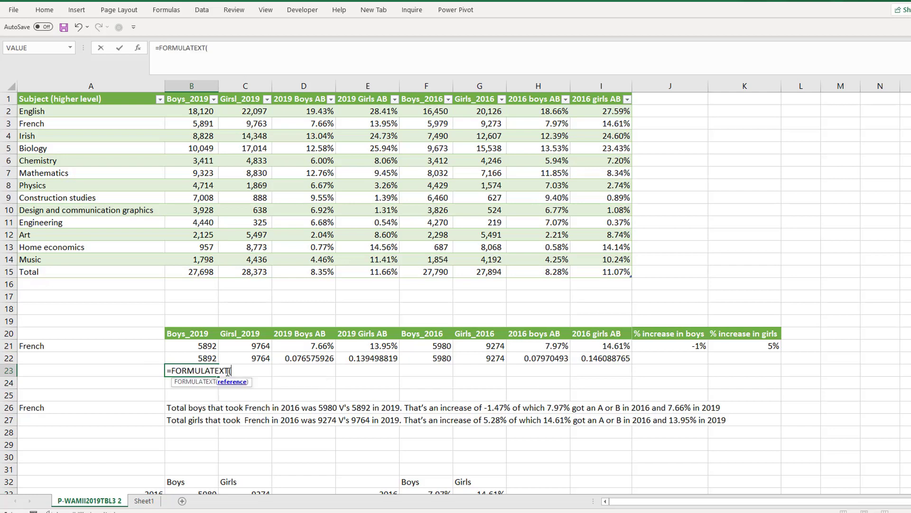
pyautogui.click(197, 346)
pyautogui.write(')')
pyautogui.press('Return')
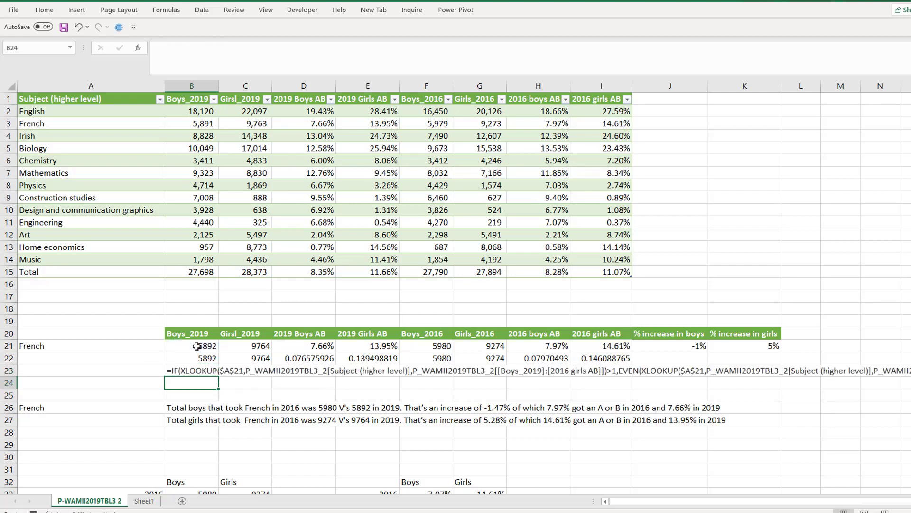
# Fill the FORMULATEXT formula from B23 down to B24 to compare the IF and LET formulas
pyautogui.click(192, 367)
pyautogui.moveTo(219, 375); pyautogui.dragTo(219, 387)
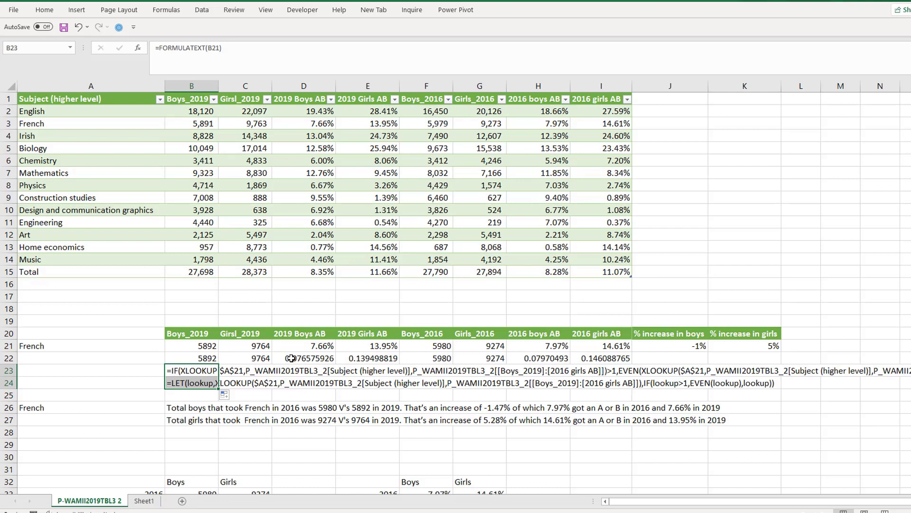
pyautogui.click(190, 372)
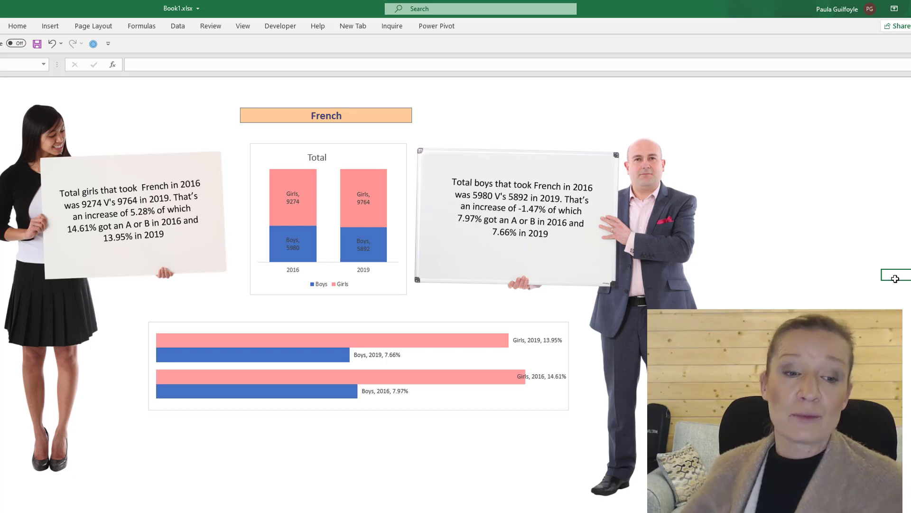
# Test the dashboard's subject selector by choosing Irish and switching it to Physics
pyautogui.click(299, 108)
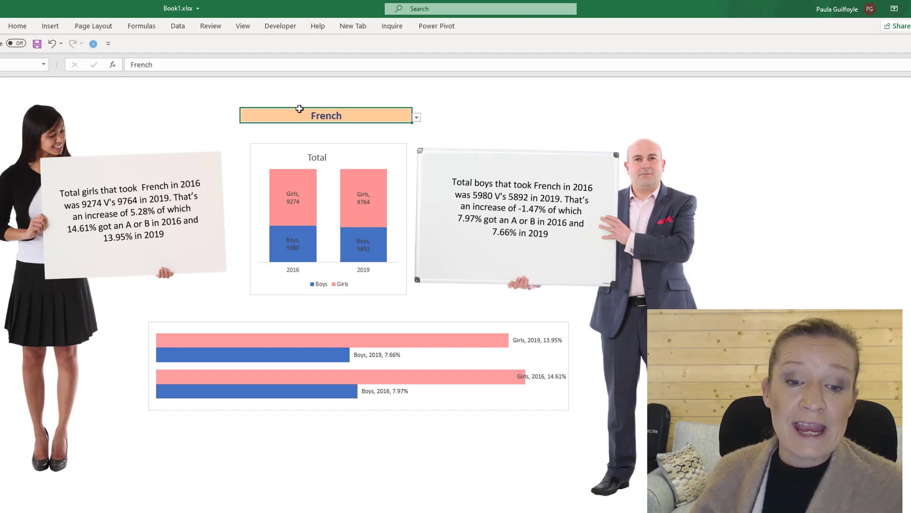
pyautogui.click(417, 117)
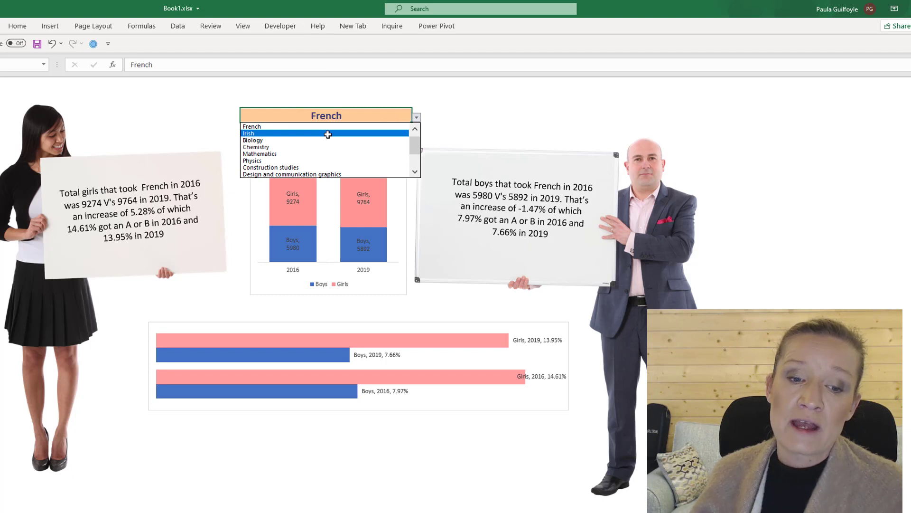
pyautogui.click(327, 133)
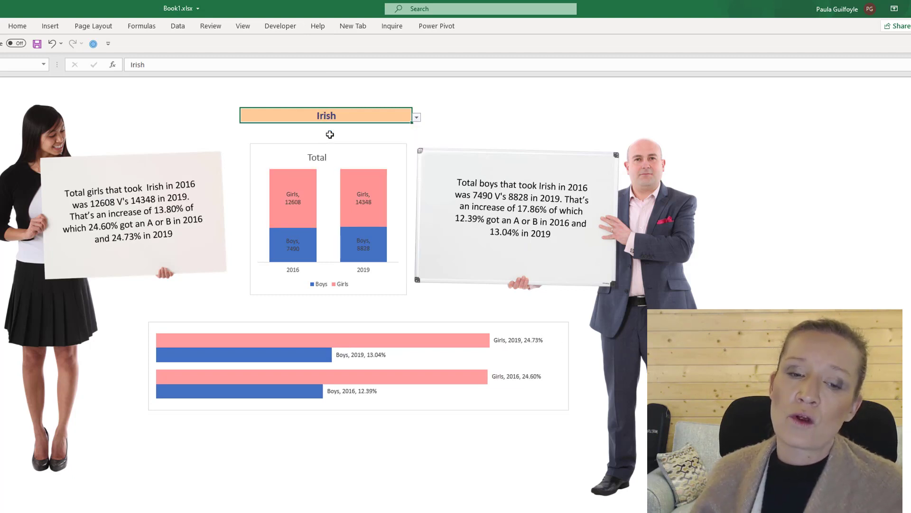
pyautogui.click(416, 117)
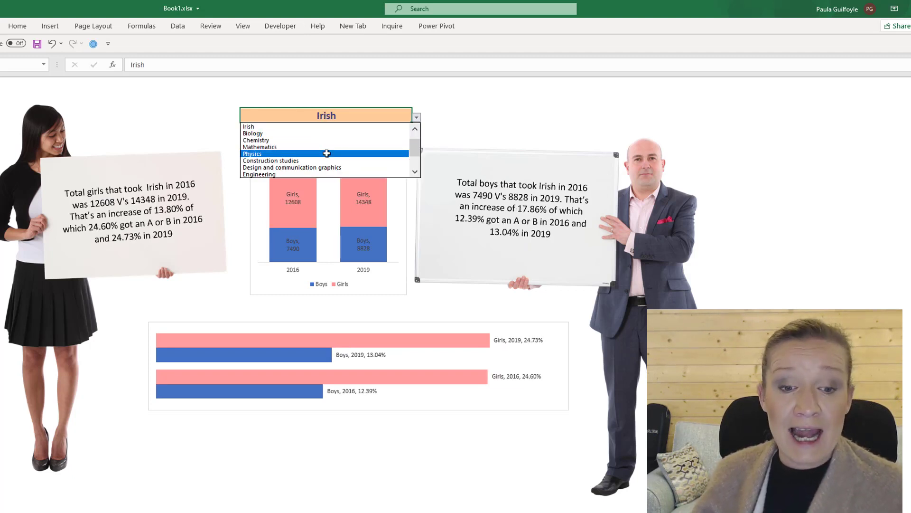
pyautogui.click(327, 154)
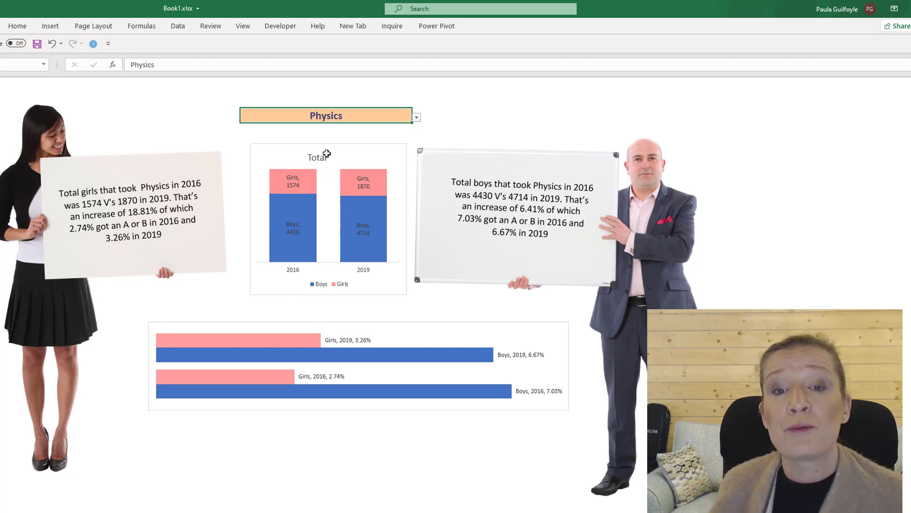